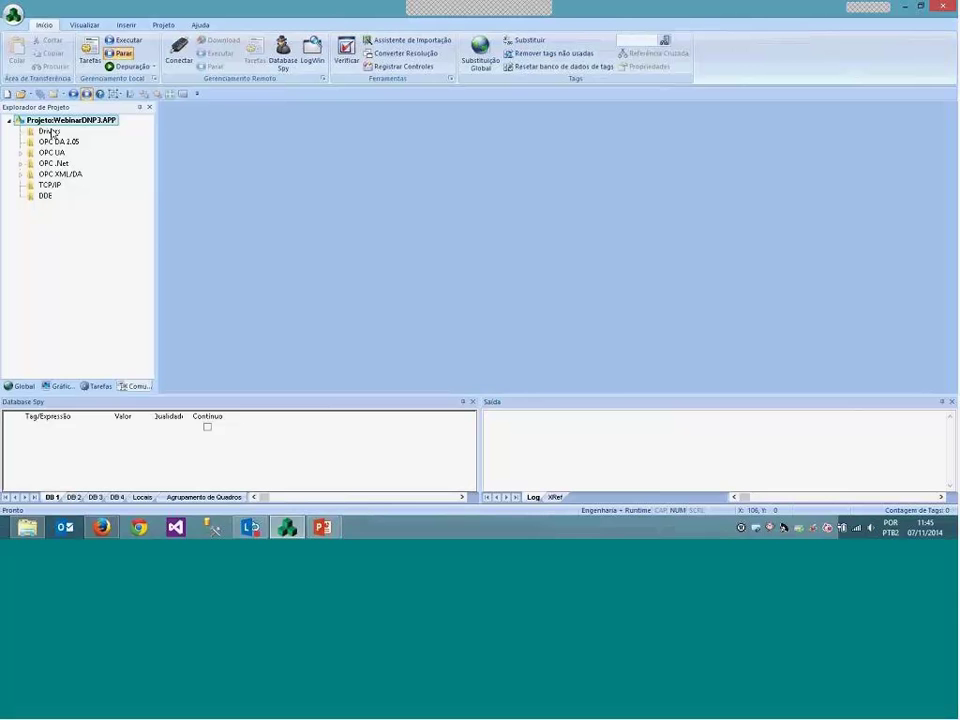
- Add the DNP communication driver (DNP3 Protocol) to the project's drivers
click(52, 132)
right_click(55, 133)
click(110, 140)
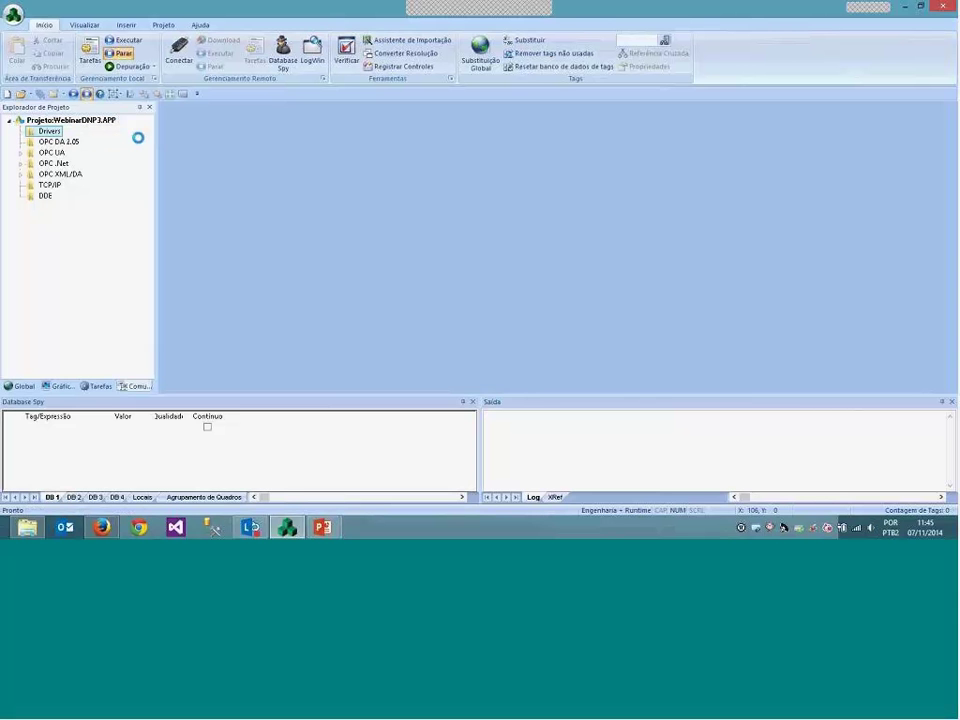
click(322, 222)
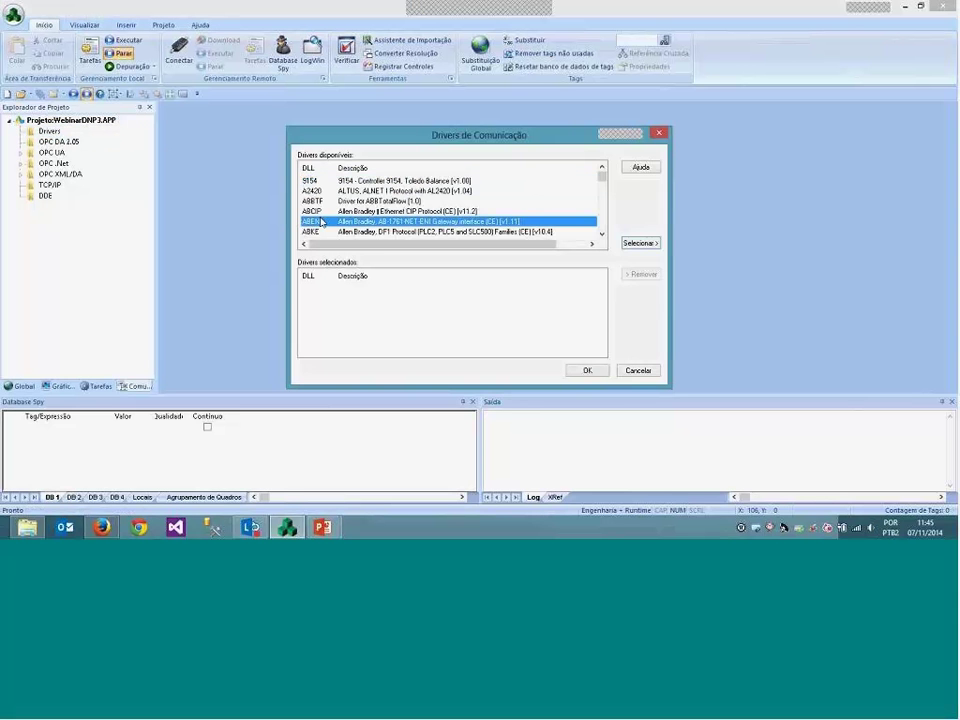
key(d)
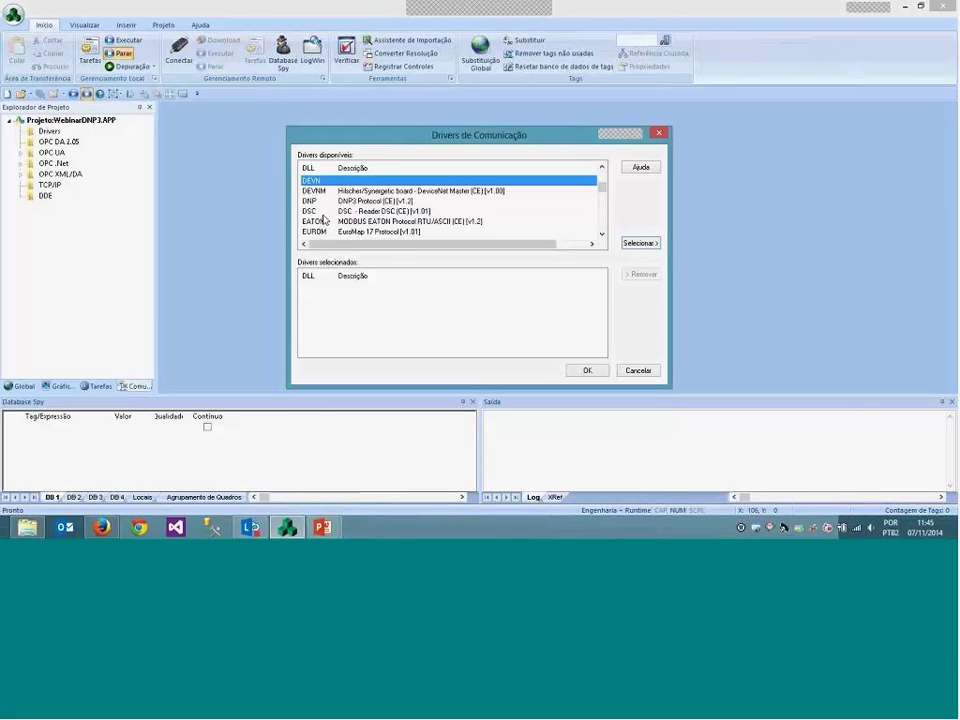
click(363, 203)
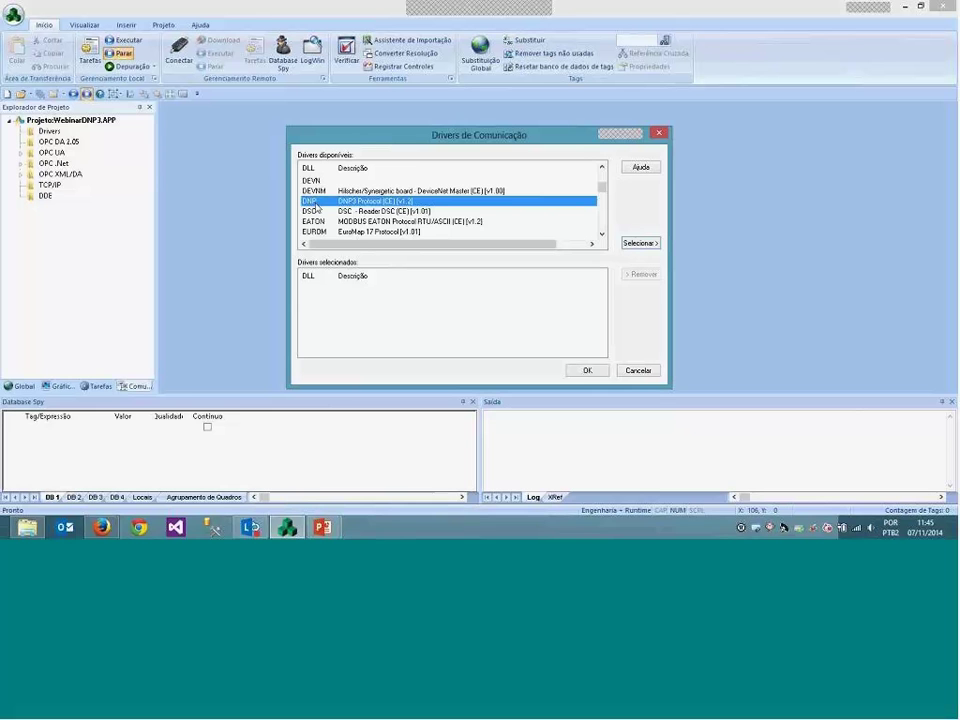
double_click(361, 203)
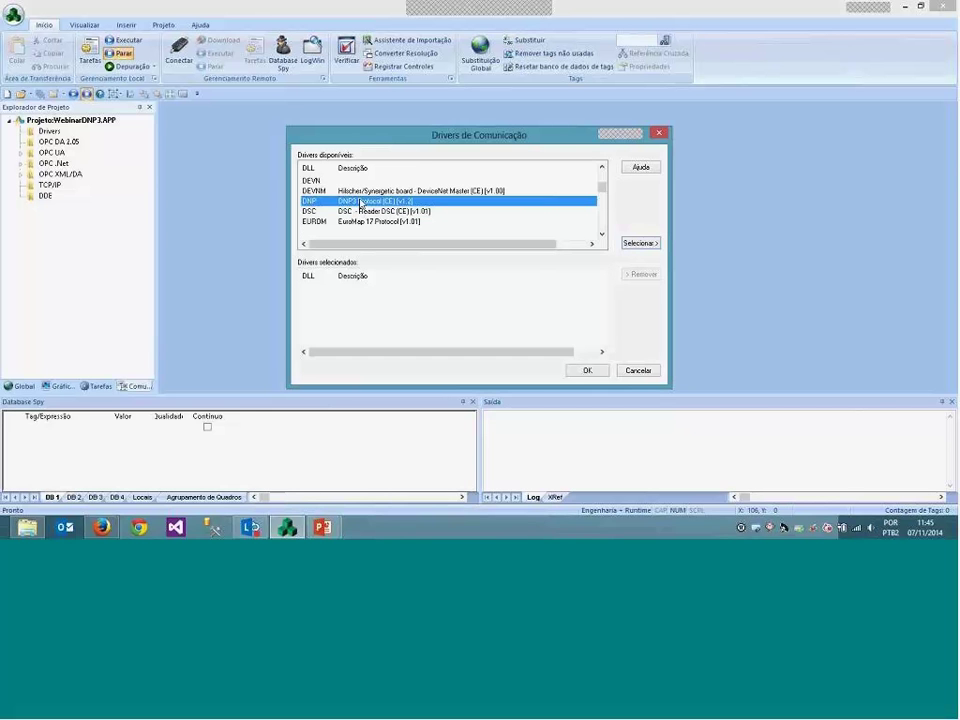
click(394, 291)
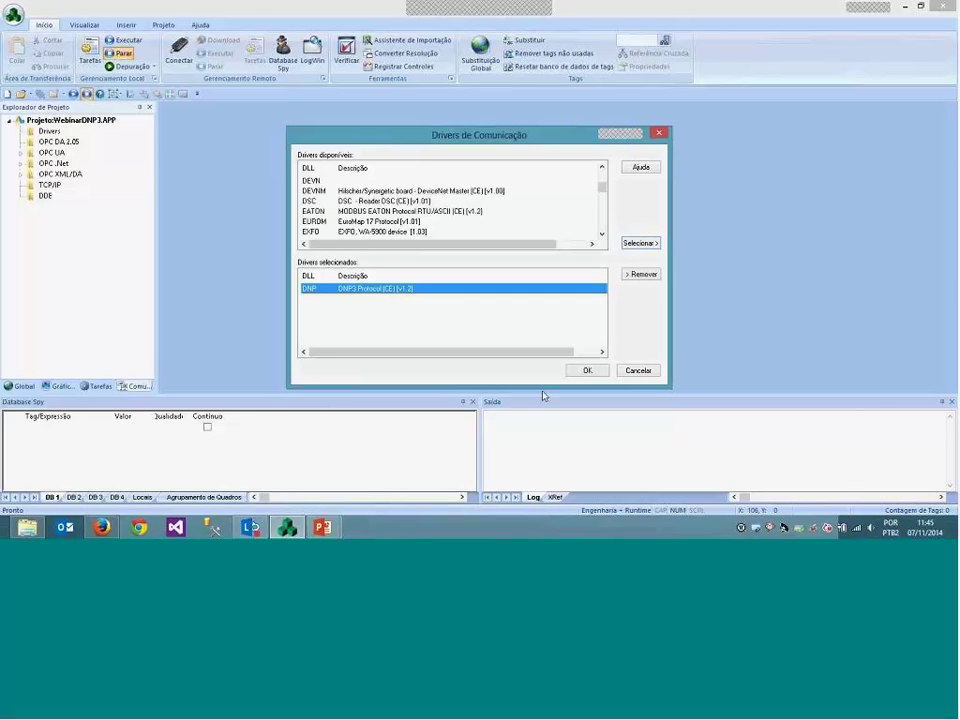
click(585, 371)
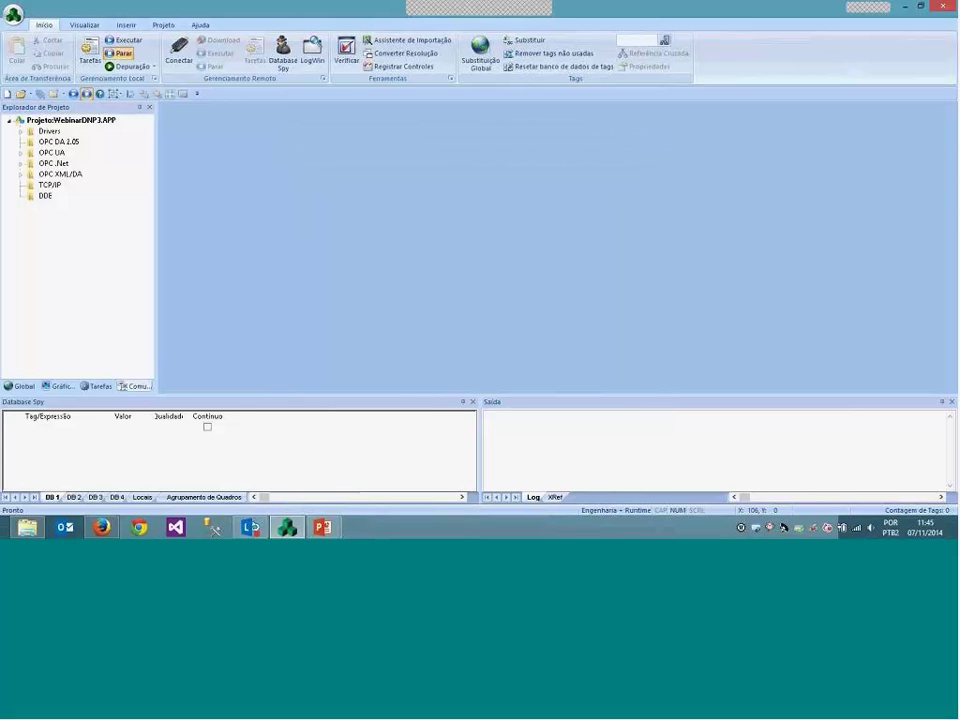
- Configure the DNP driver for TCP/IP encapsulation with IP address 10.168.23.125 and port number 20000
click(21, 133)
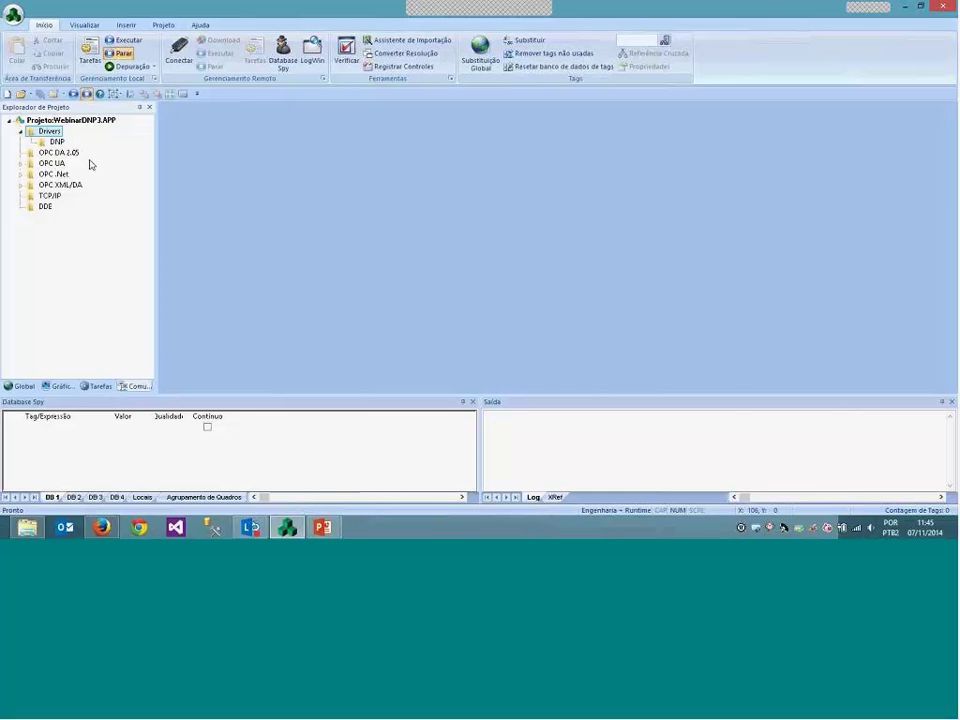
right_click(57, 143)
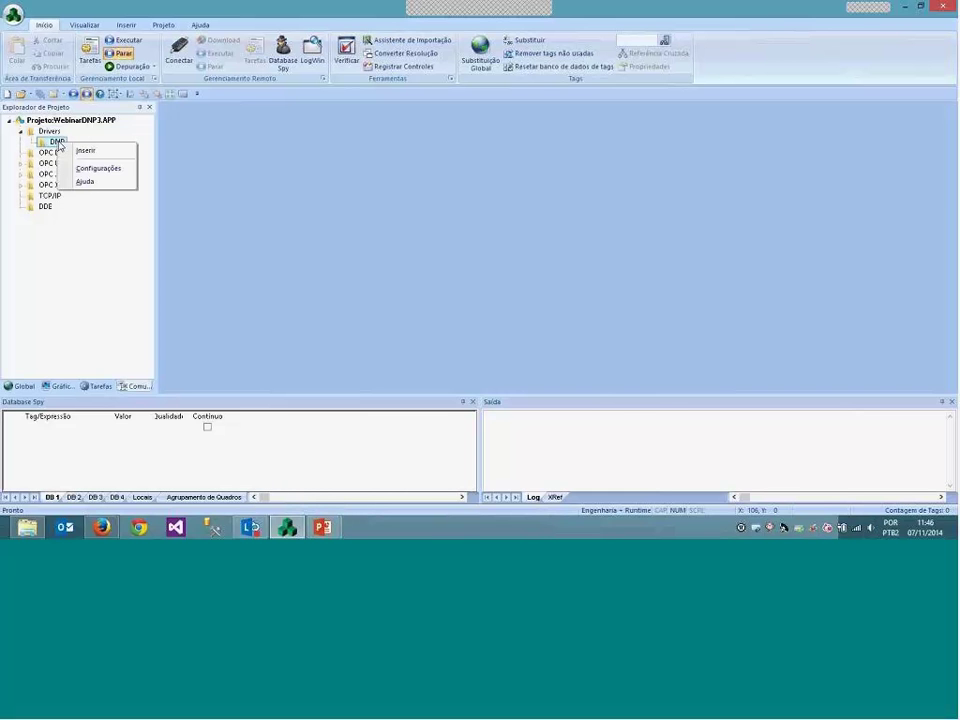
click(90, 169)
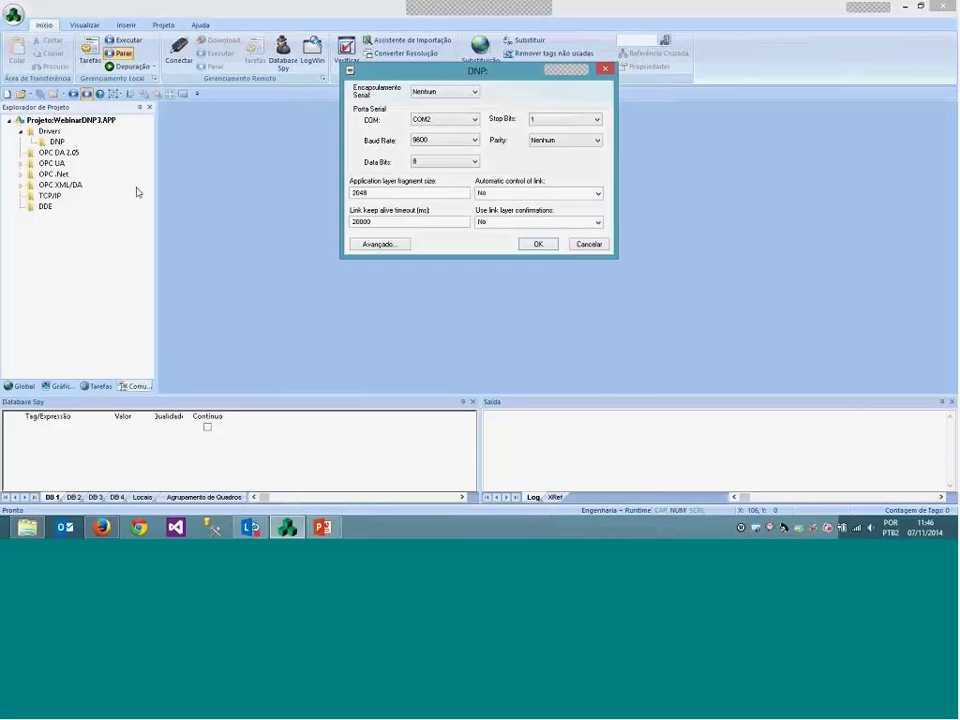
drag(440, 78, 396, 142)
click(411, 157)
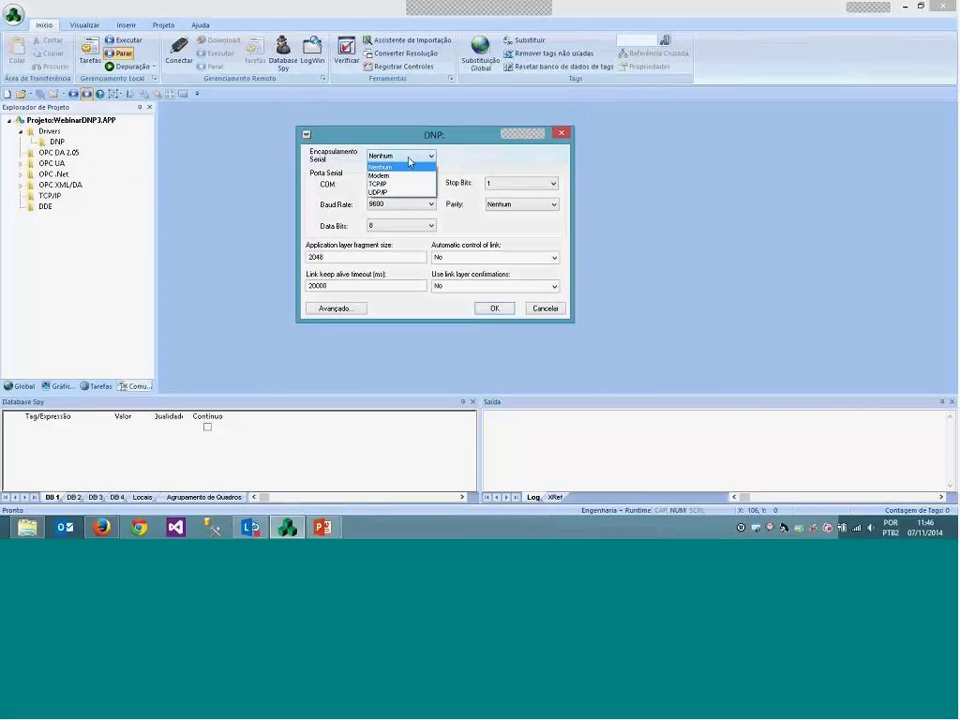
click(378, 186)
double_click(395, 181)
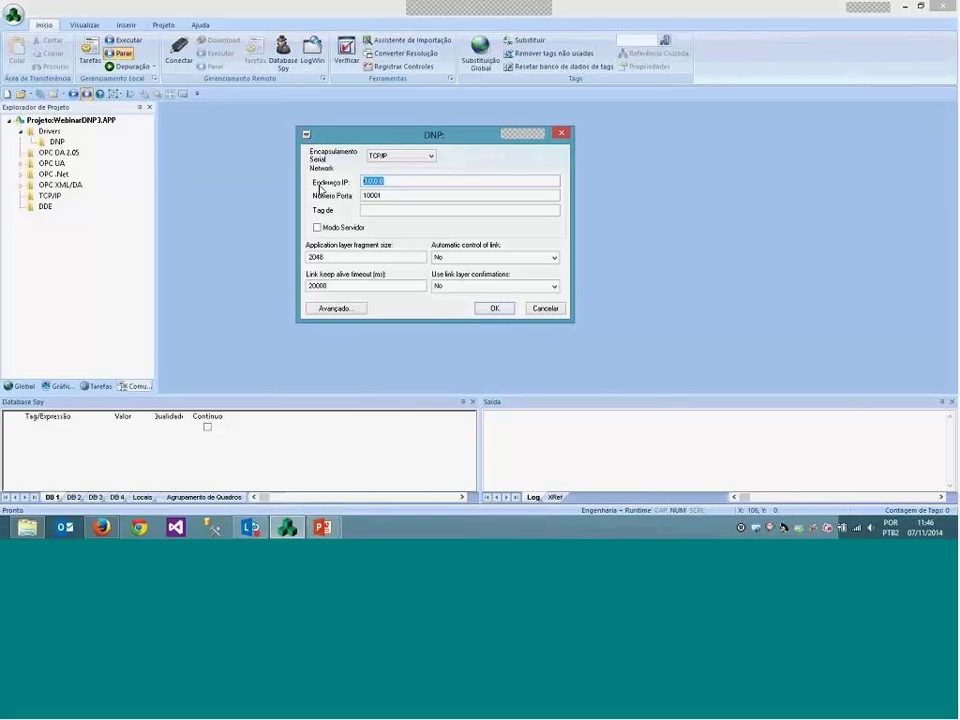
text(10.168.23.125)
key(Tab)
text(20)
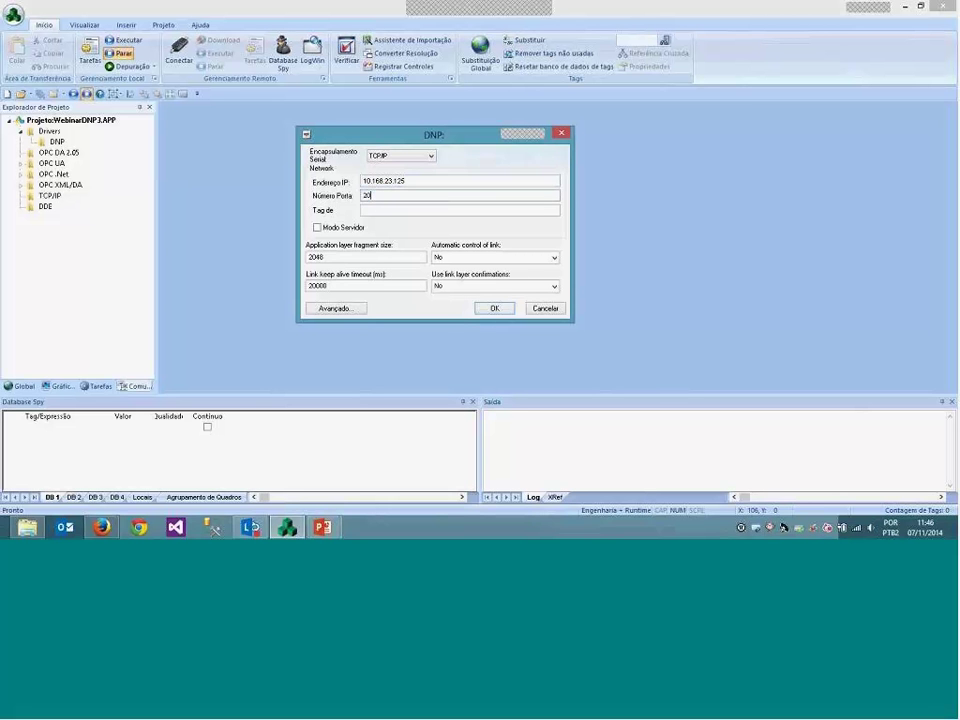
text(000)
- Set the protocol station to 101 in the DNP driver's advanced settings and accept the driver configuration
click(351, 312)
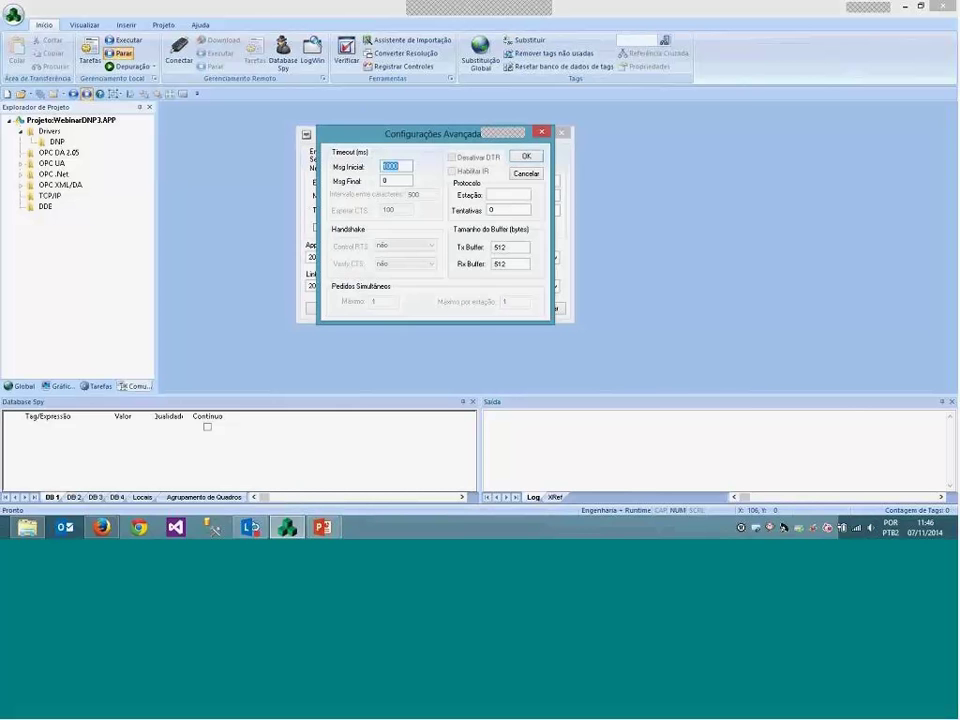
click(499, 194)
text(101)
click(525, 157)
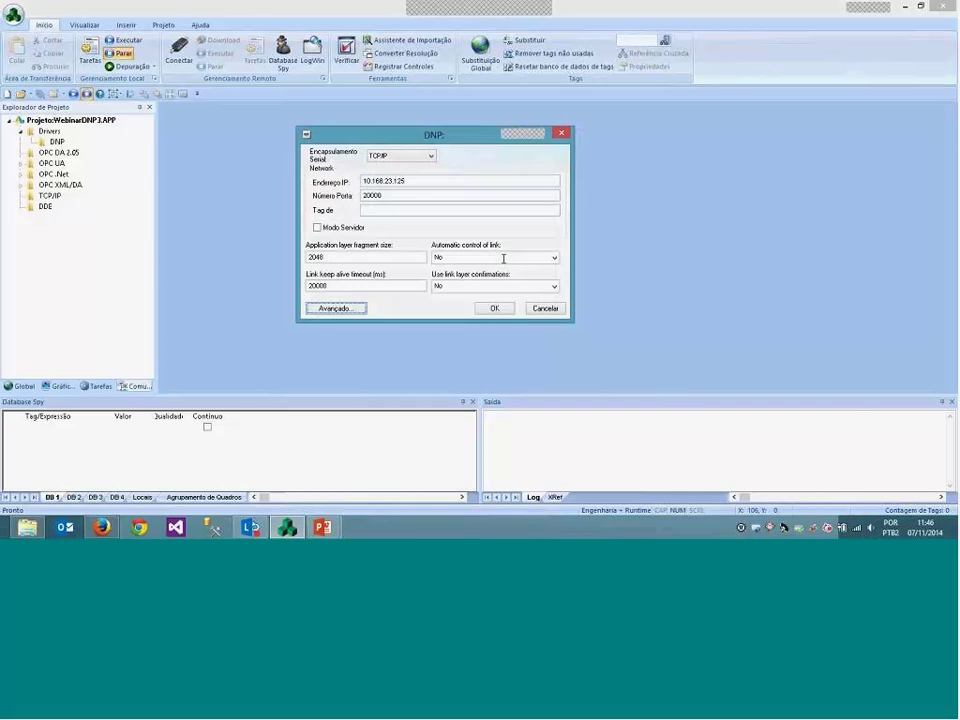
click(495, 309)
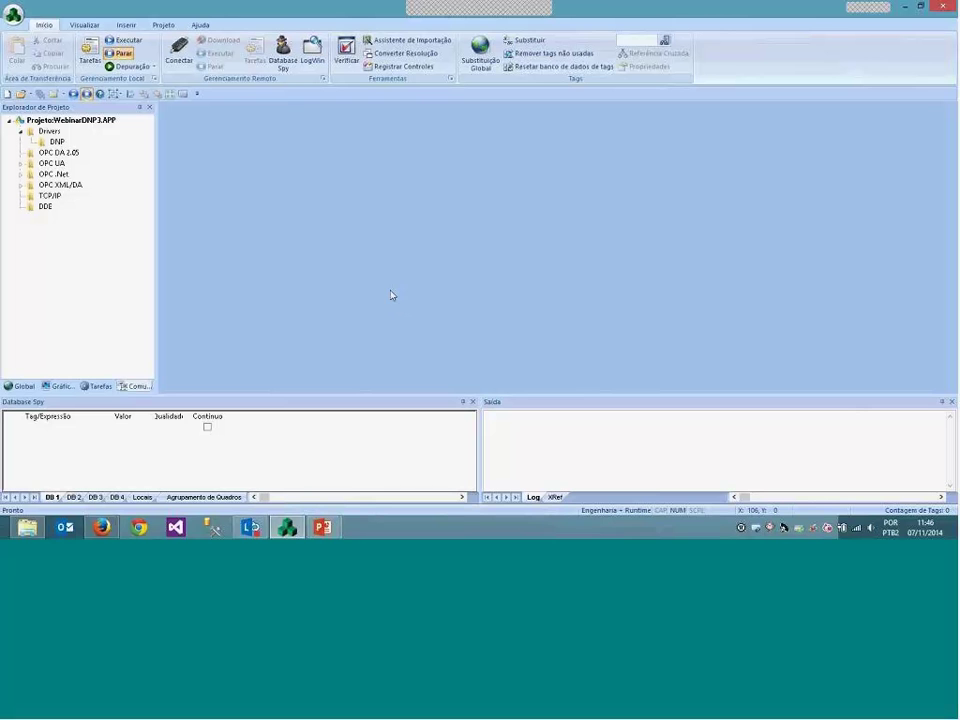
- Insert a new DNP driver sheet and give it the description "Ler Binary Input"
right_click(58, 143)
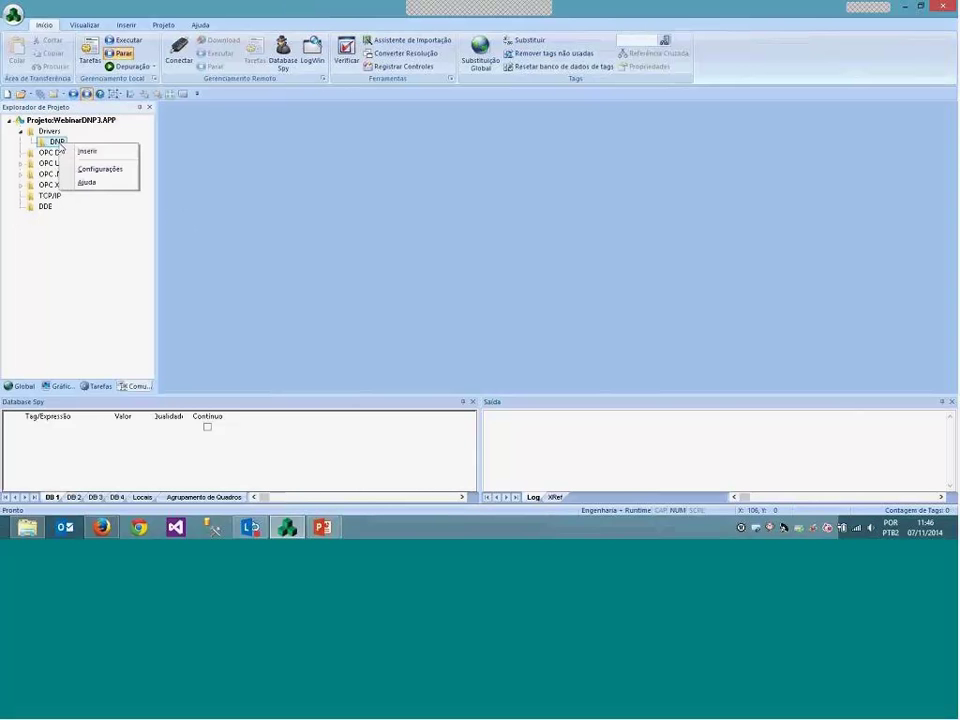
click(85, 151)
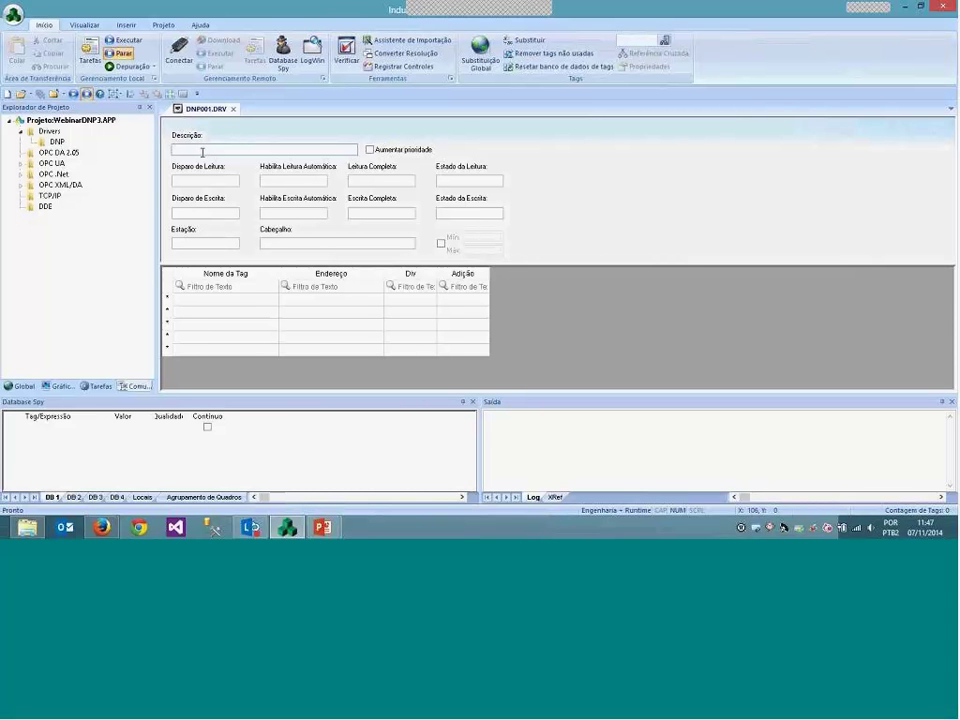
text(Ler Binary INput)
key(BackSpace)
key(BackSpace)
key(BackSpace)
key(BackSpace)
text(nput)
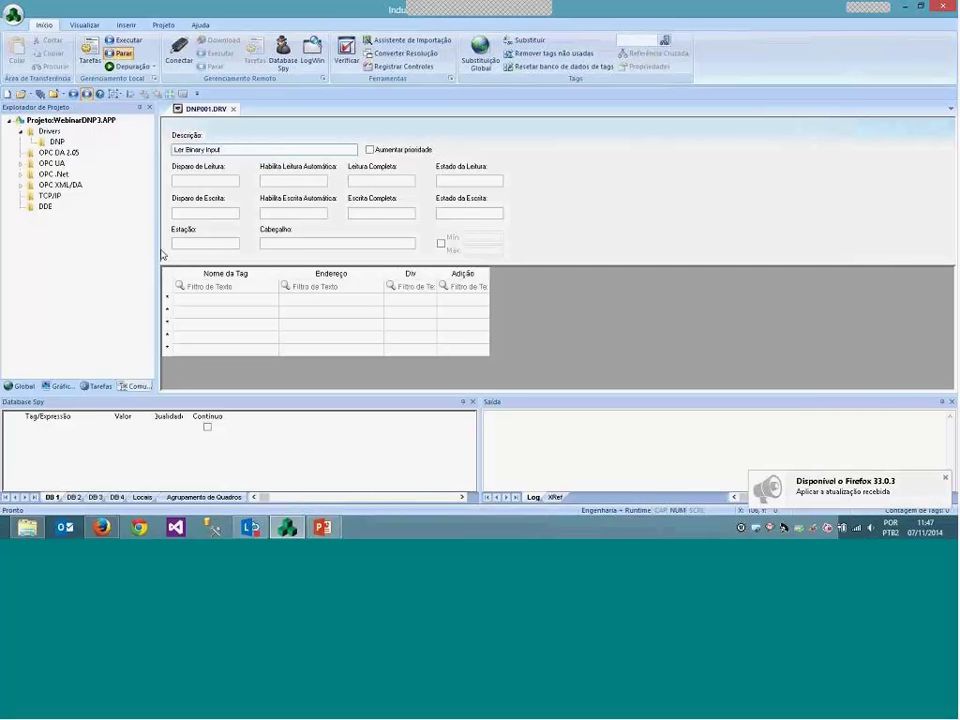
- Set the sheet's automatic read enable to 1 and its station to 27
click(280, 181)
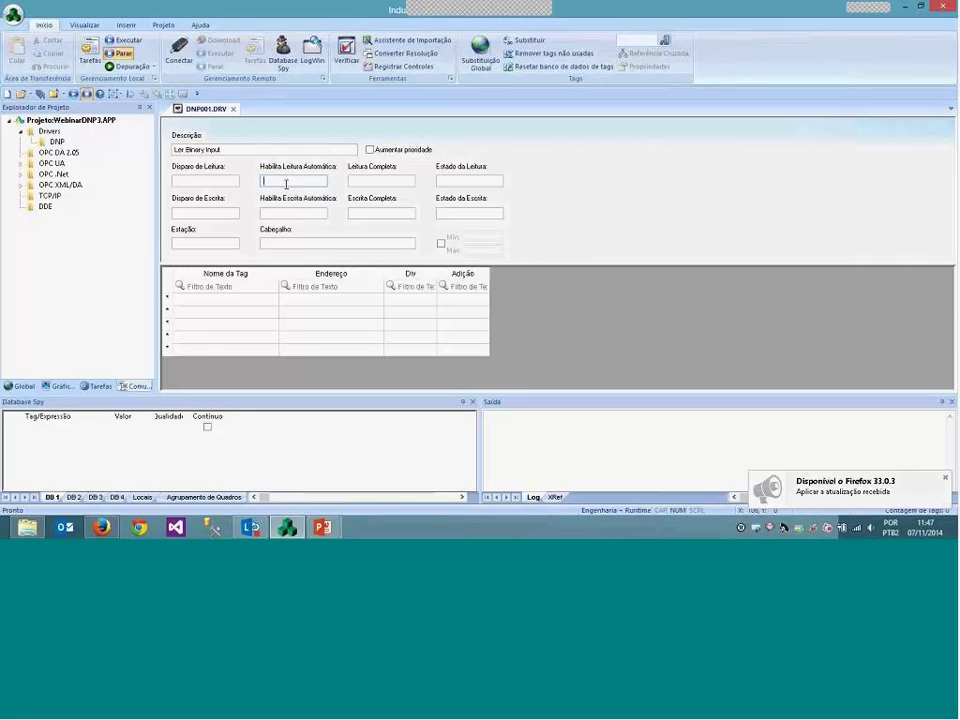
text(1)
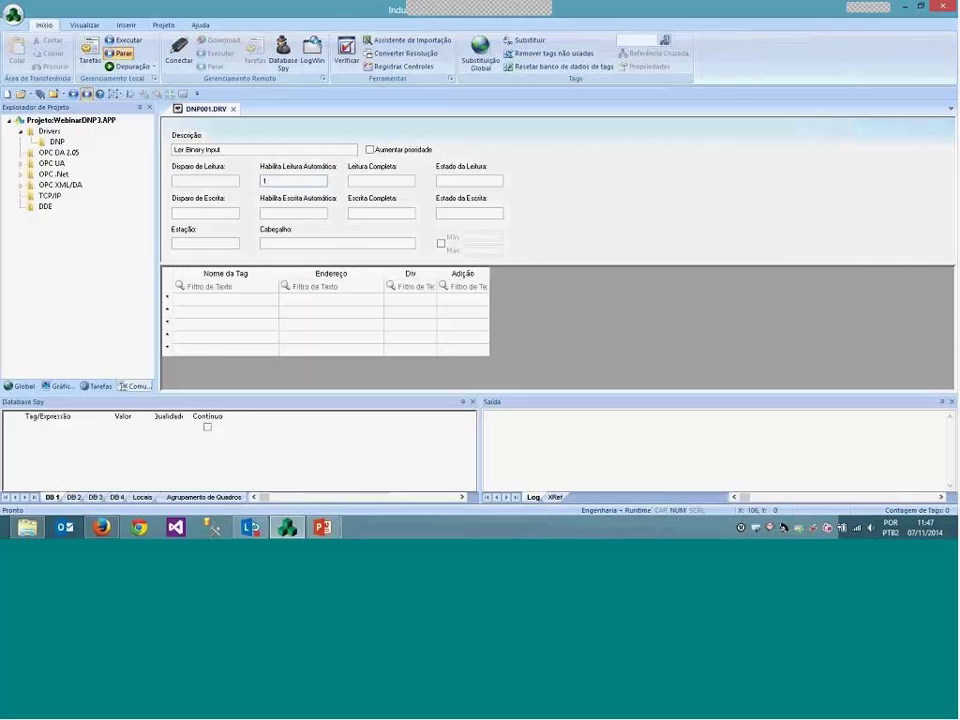
click(193, 243)
text(27)
key(ctrl+a)
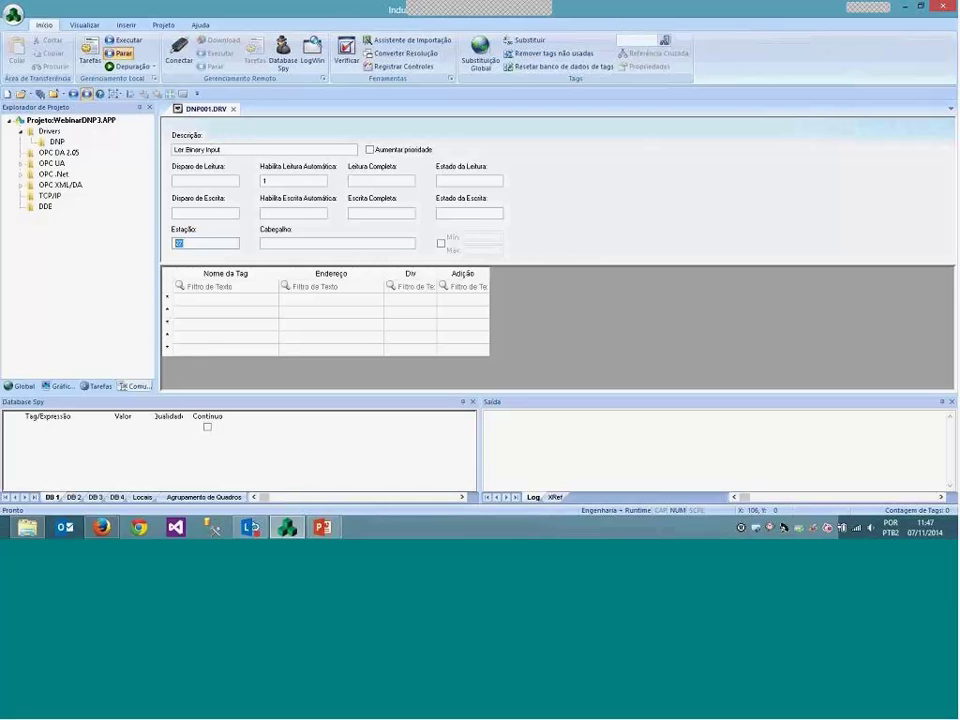
text(27)
- Enter STATIC:0.0 as the driver sheet's header
click(228, 149)
click(302, 244)
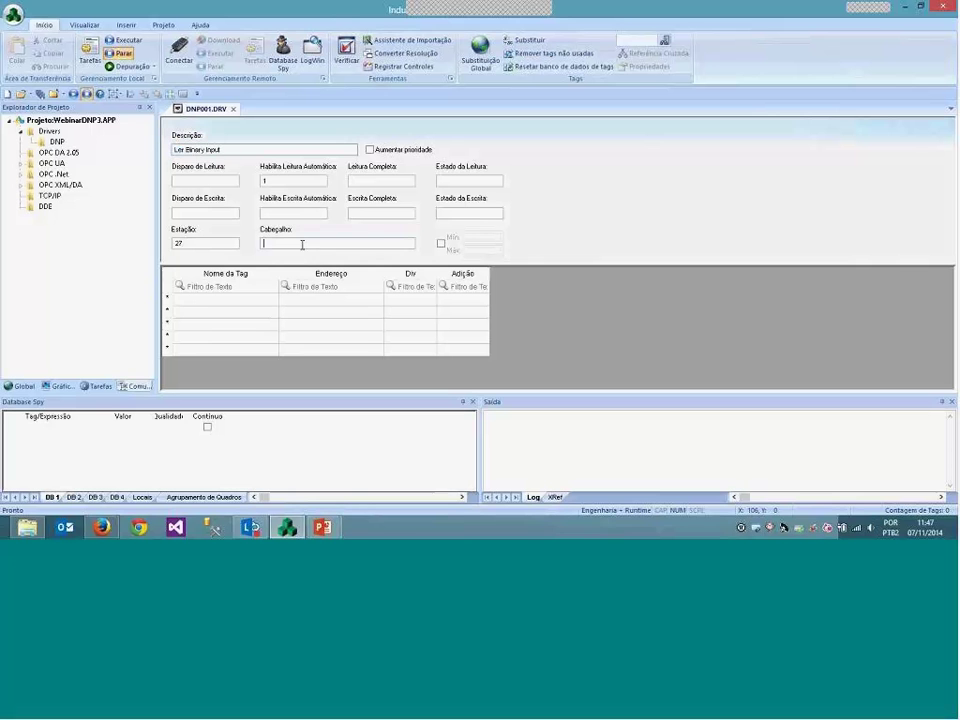
text(STATIC:0.0)
- Switch to the PowerPoint slide show, consult the header syntax and STATIC service examples, and return to the driver sheet
mouse_move(322, 527)
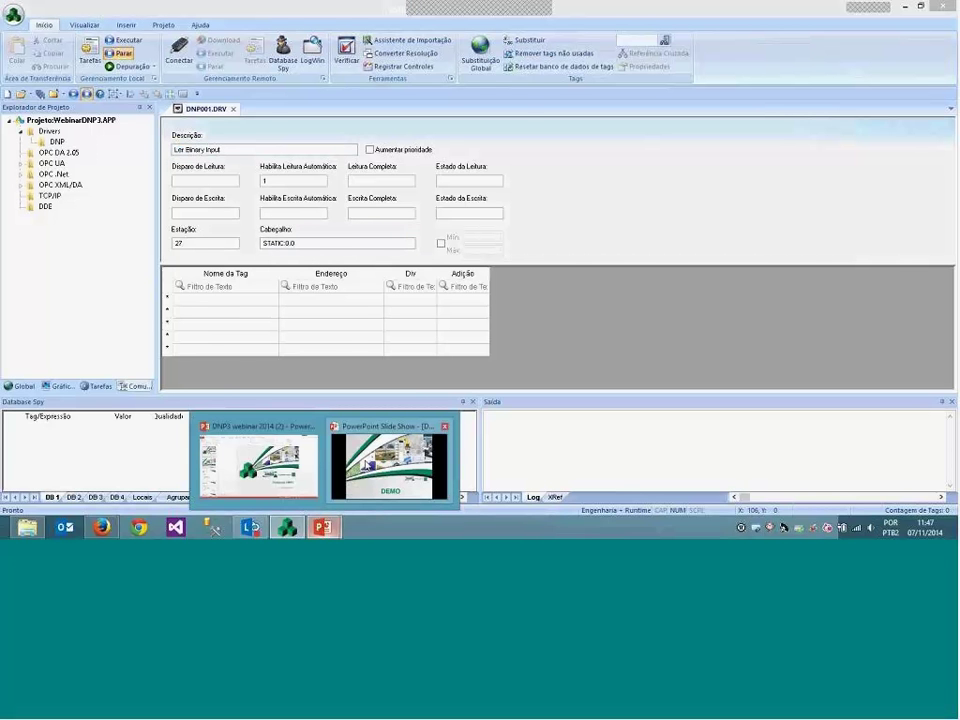
click(388, 462)
key(Right)
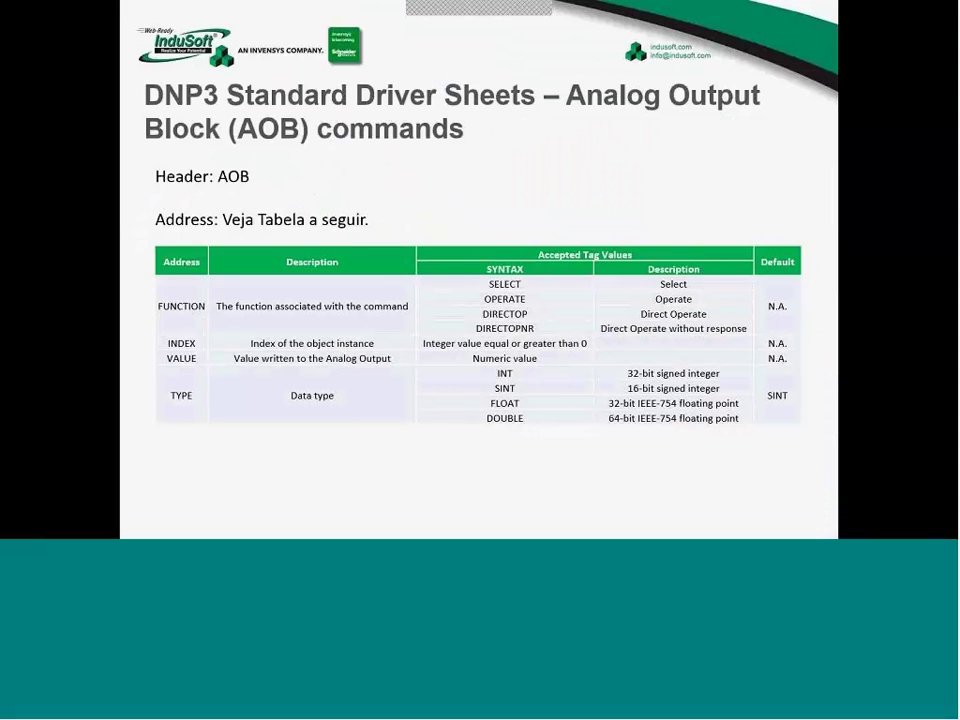
key(Left)
key(Left)
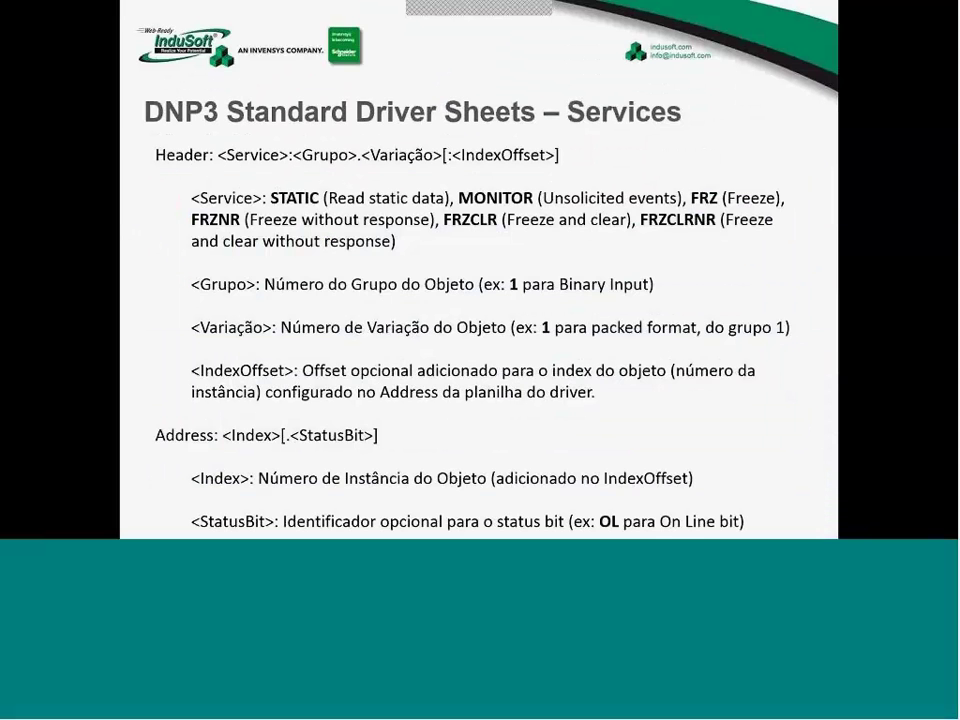
key(Right)
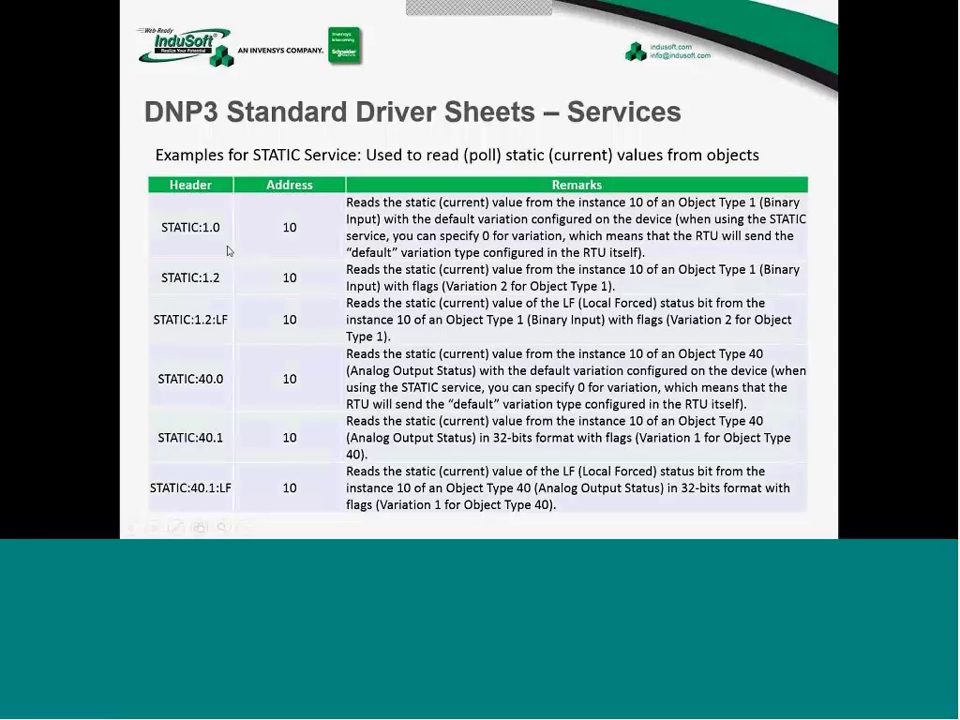
key(alt+Tab)
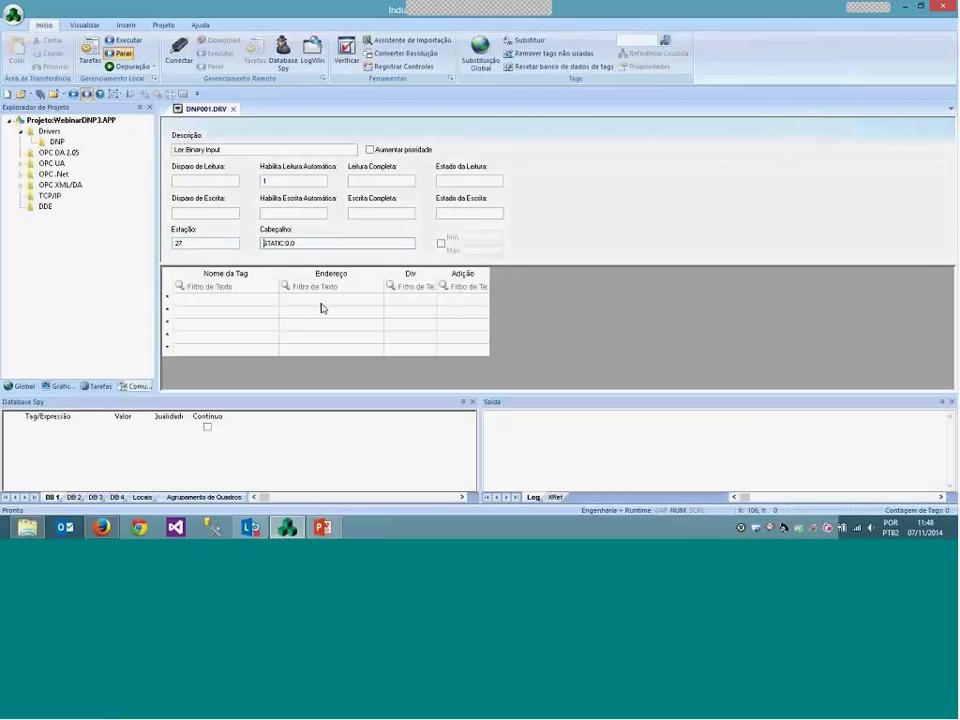
- Replace the driver sheet's header with STATIC:1.0
click(330, 306)
drag(321, 244, 229, 246)
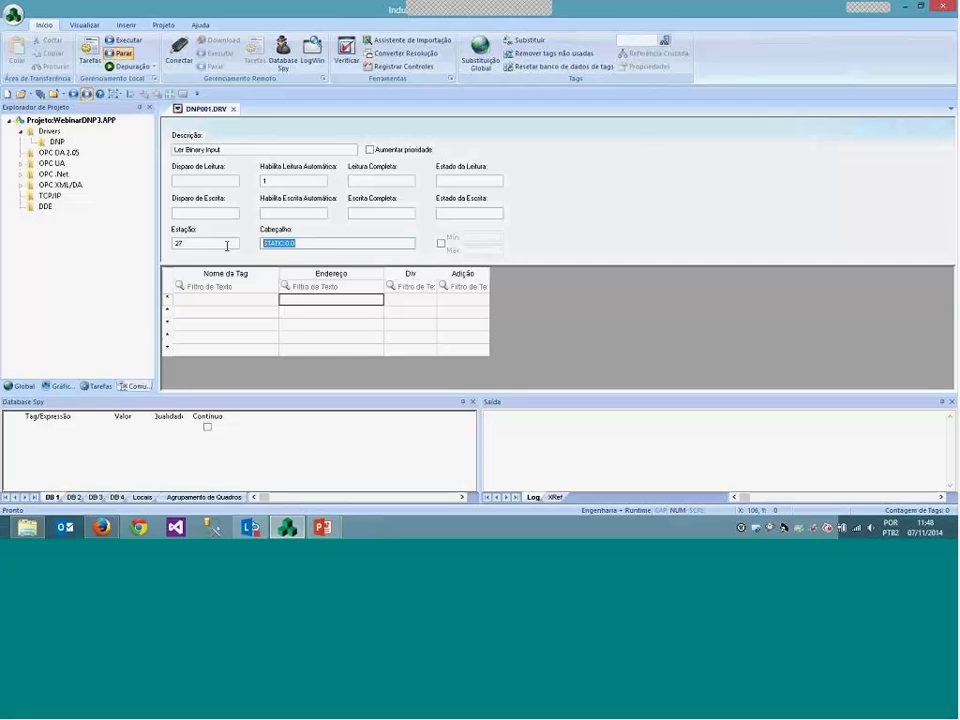
click(330, 243)
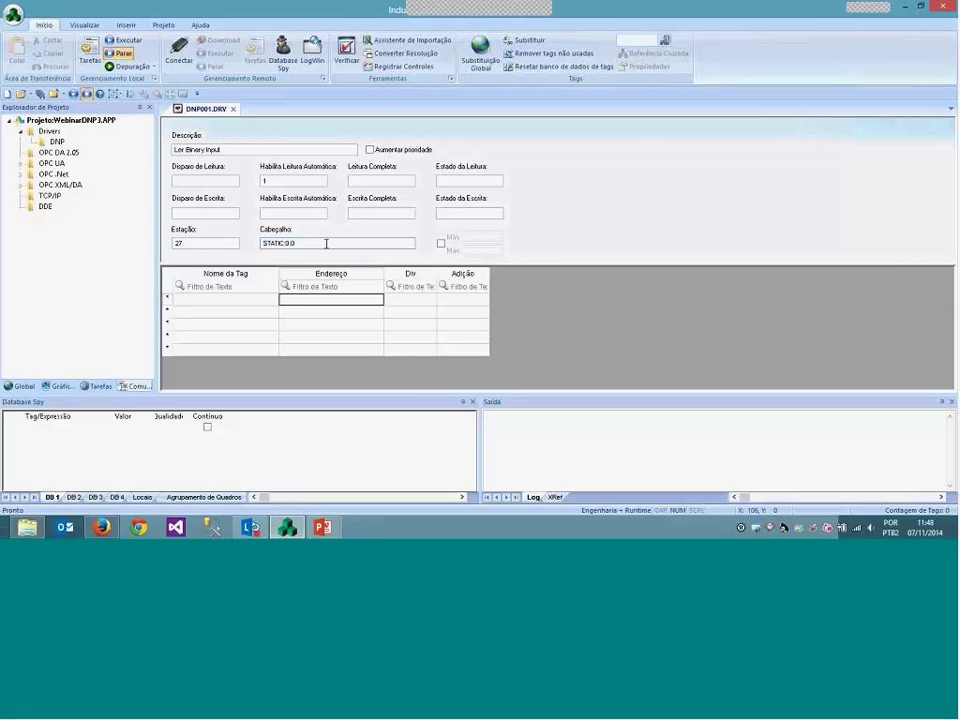
key(BackSpace)
key(BackSpace)
key(BackSpace)
key(BackSpace)
key(BackSpace)
key(BackSpace)
key(BackSpace)
key(BackSpace)
key(BackSpace)
key(BackSpace)
text(STATIC:1.0)
- Enter BI as the tag name in the first row and create it as a new Boolean tag
click(242, 301)
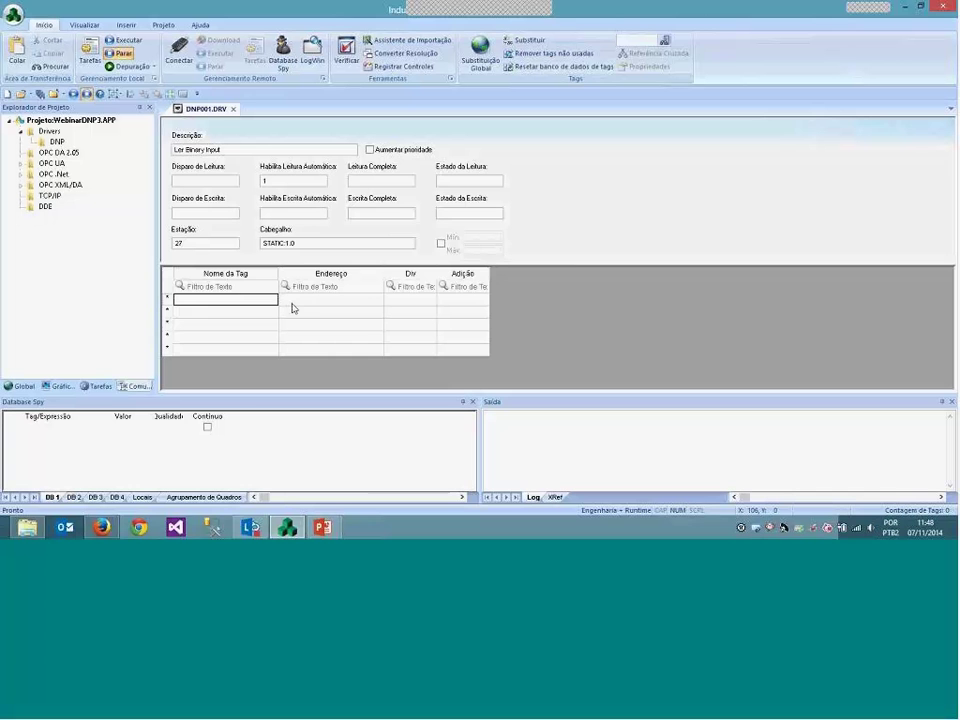
text(BI)
key(Return)
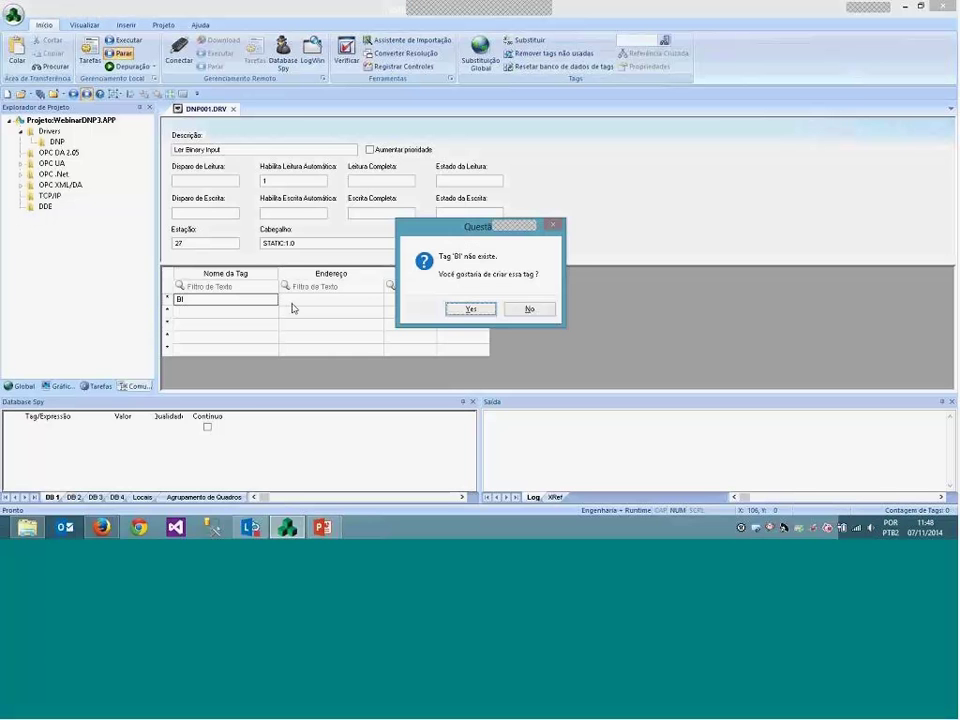
key(Return)
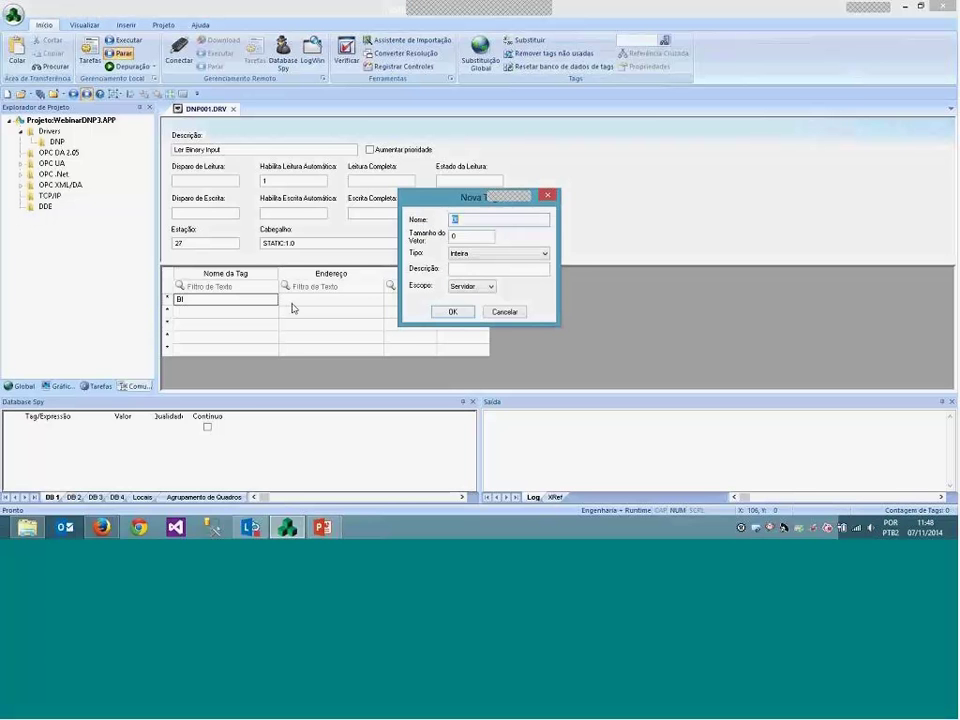
key(Tab)
key(Tab)
key(b)
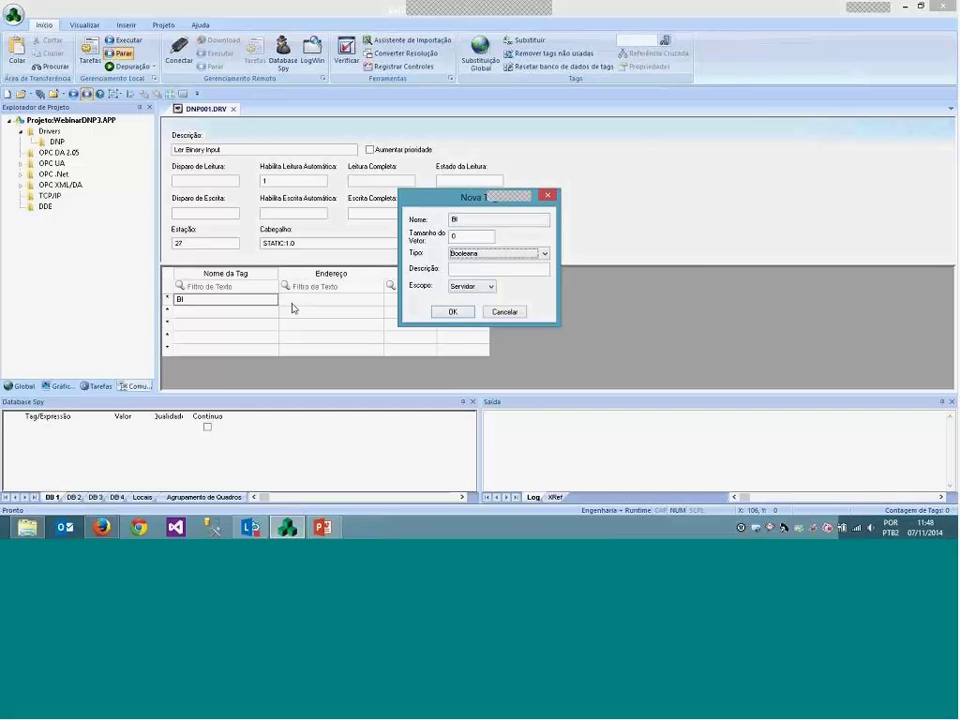
key(Return)
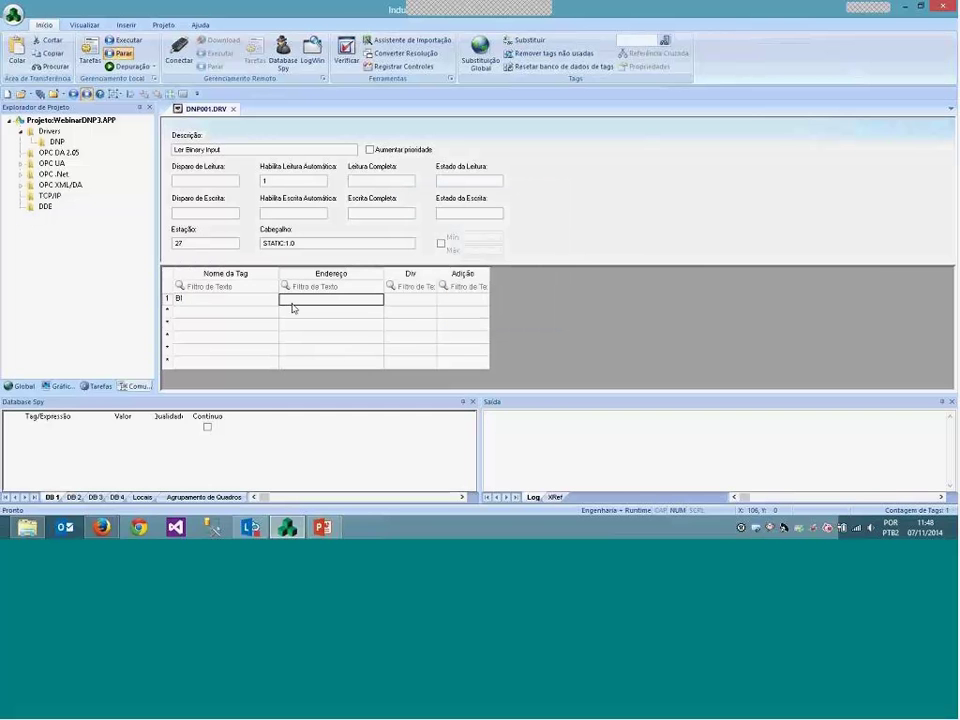
- Set the BI tag's address to 4, then close the driver sheet and save it as sheet number 1
text(4)
click(233, 109)
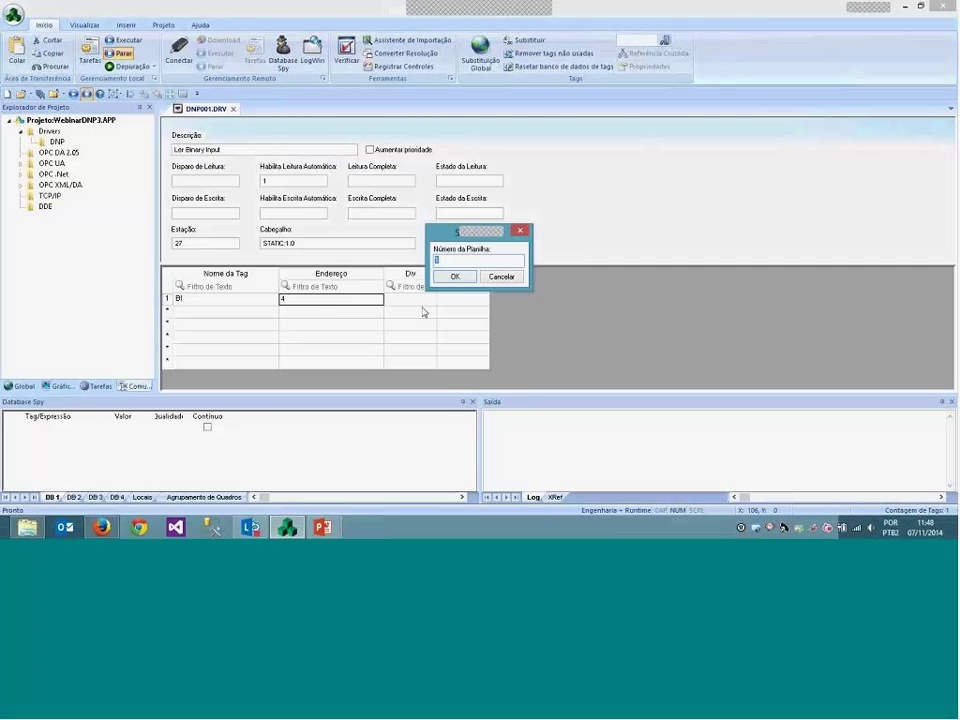
click(455, 276)
- Create a new screen with default attributes and draw a rectangle about 241 by 141 in its upper-left area
click(57, 386)
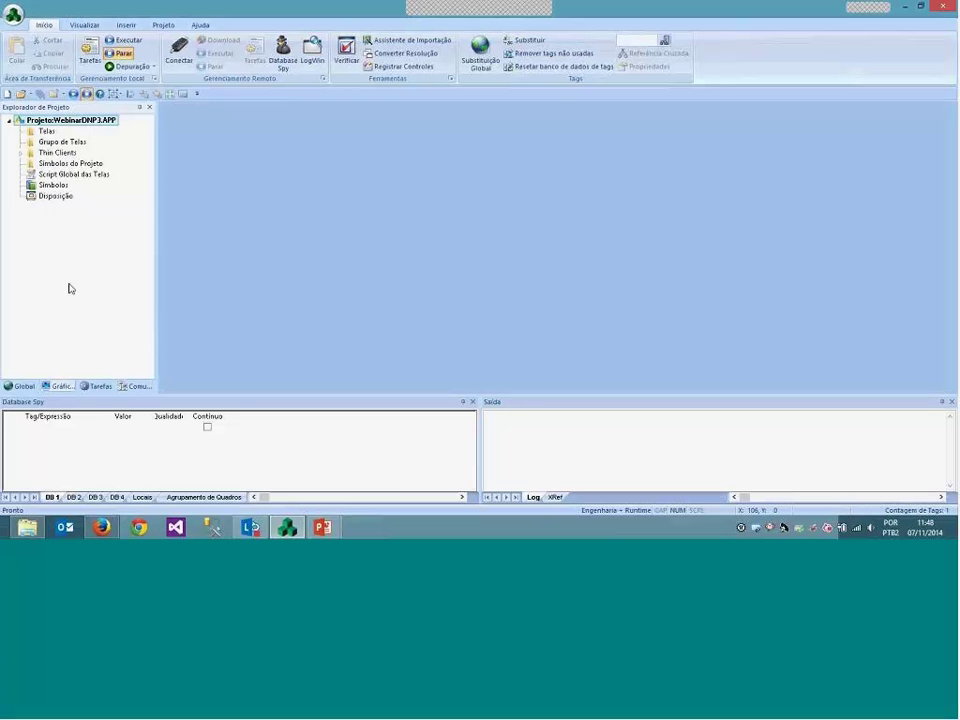
click(45, 131)
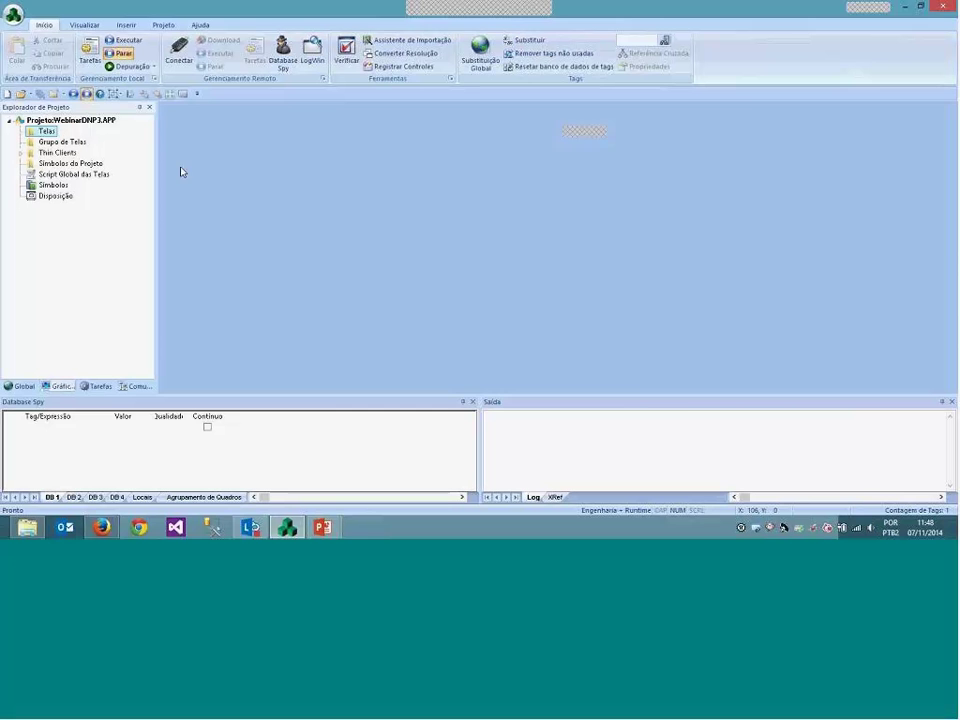
click(557, 375)
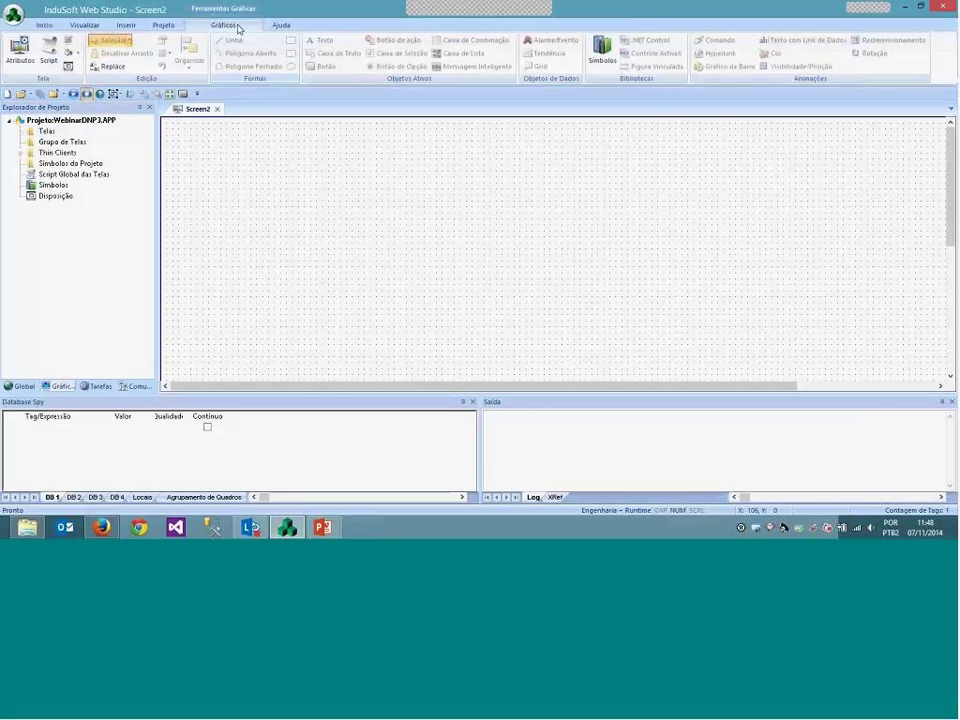
drag(203, 141, 346, 224)
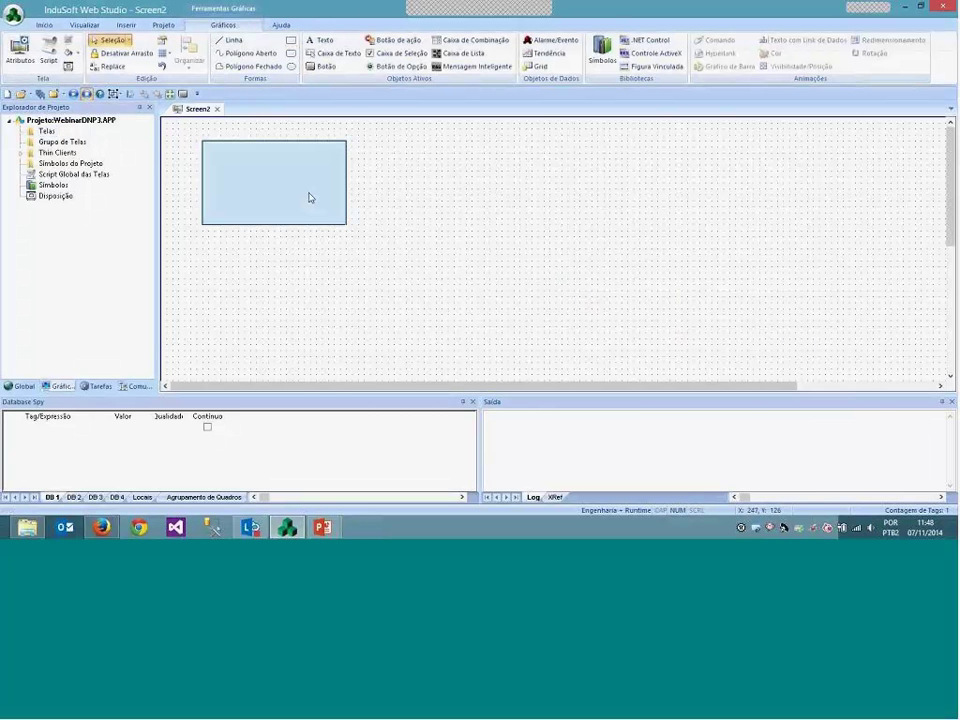
- Set the rectangle's caption to {BI} and close its object properties
click(309, 197)
double_click(309, 197)
click(204, 290)
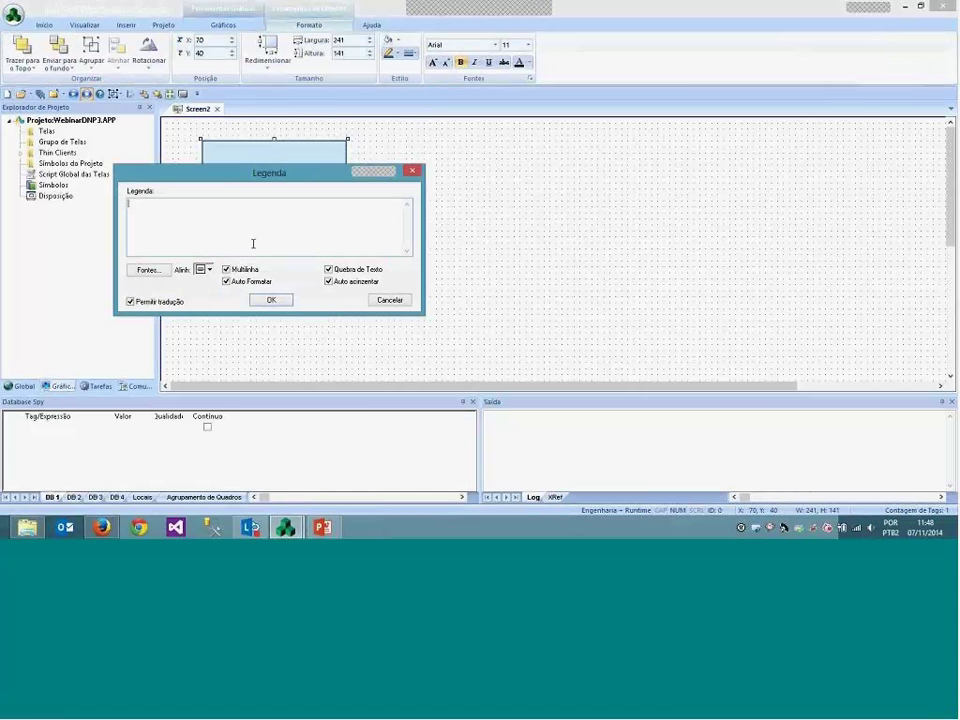
text({)
text())
click(272, 302)
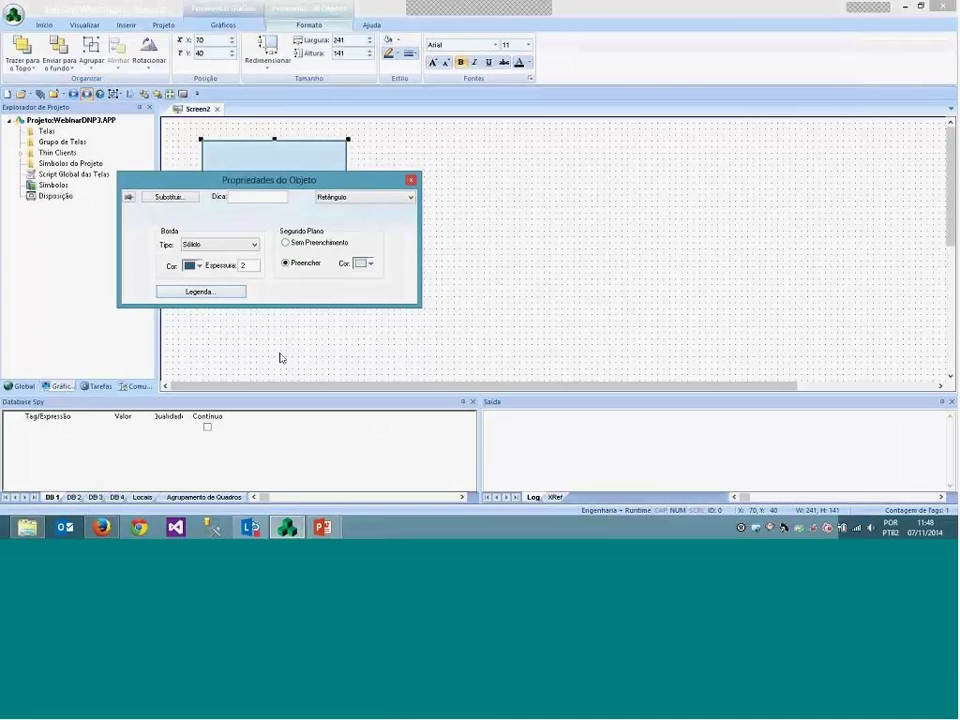
click(294, 204)
- Shrink the {BI} rectangle slightly from its lower-right corner and deselect it
click(348, 228)
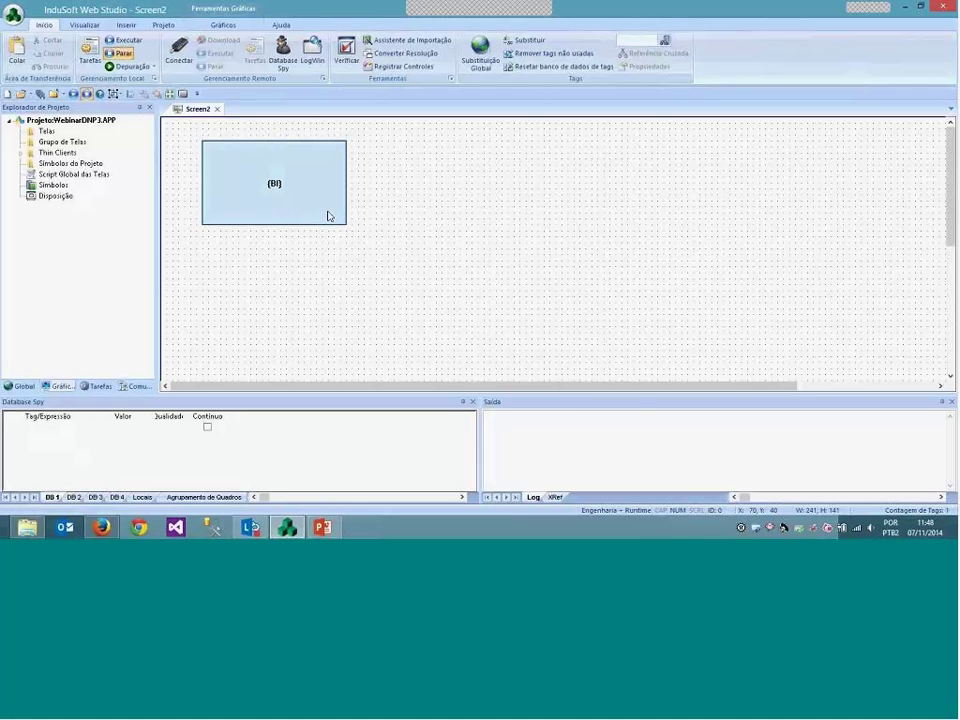
click(349, 225)
drag(348, 228, 331, 216)
click(326, 266)
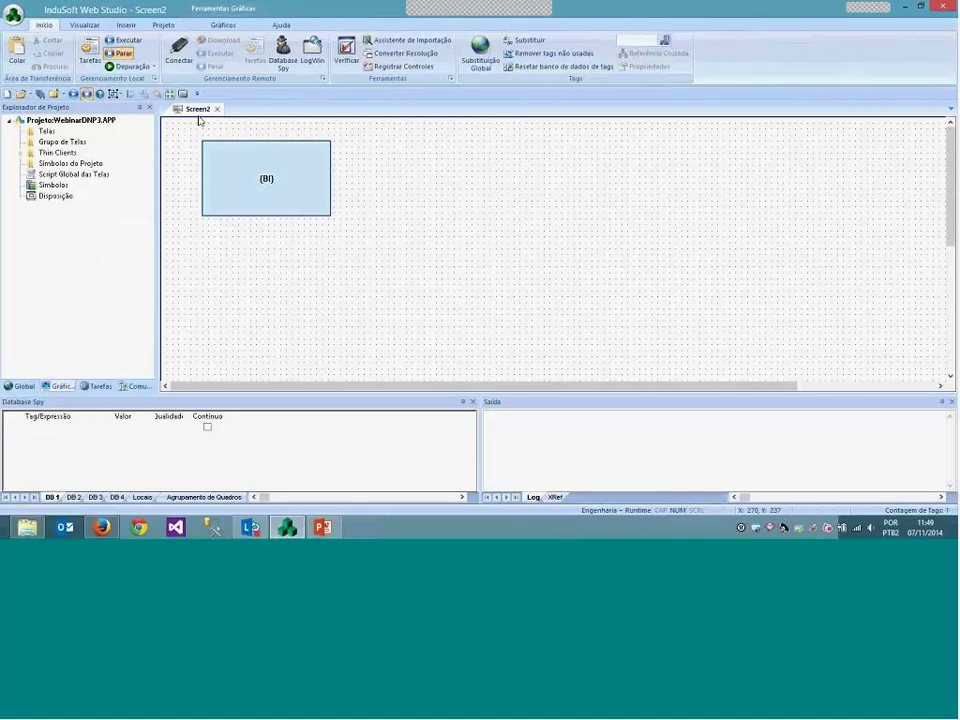
- Run the project and return from the runtime screen to the development environment
click(124, 40)
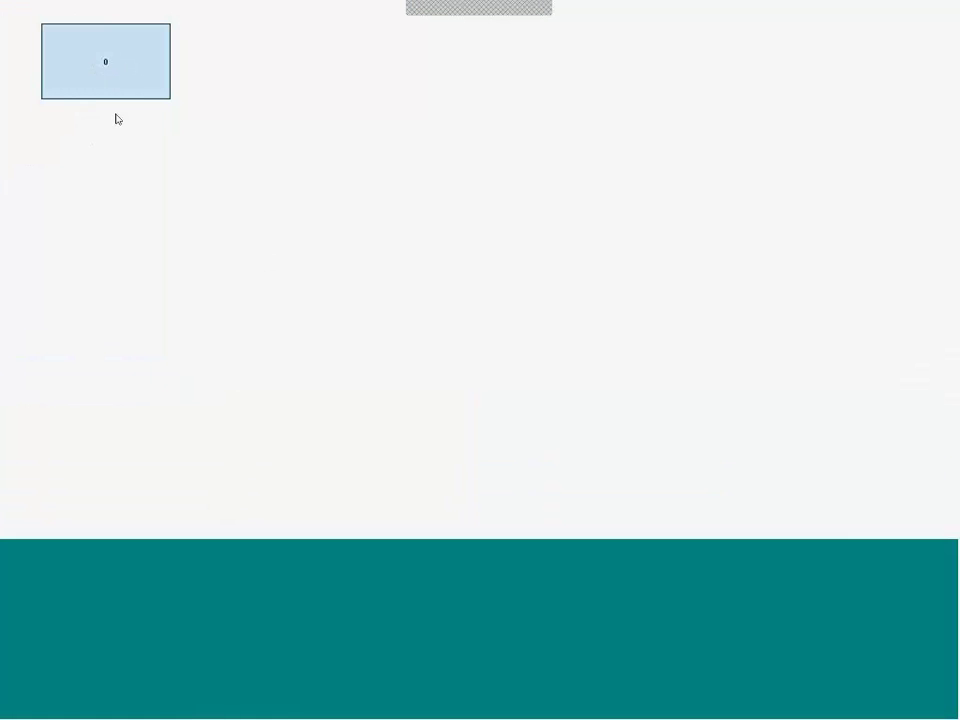
key(alt+Tab)
key(alt+Tab)
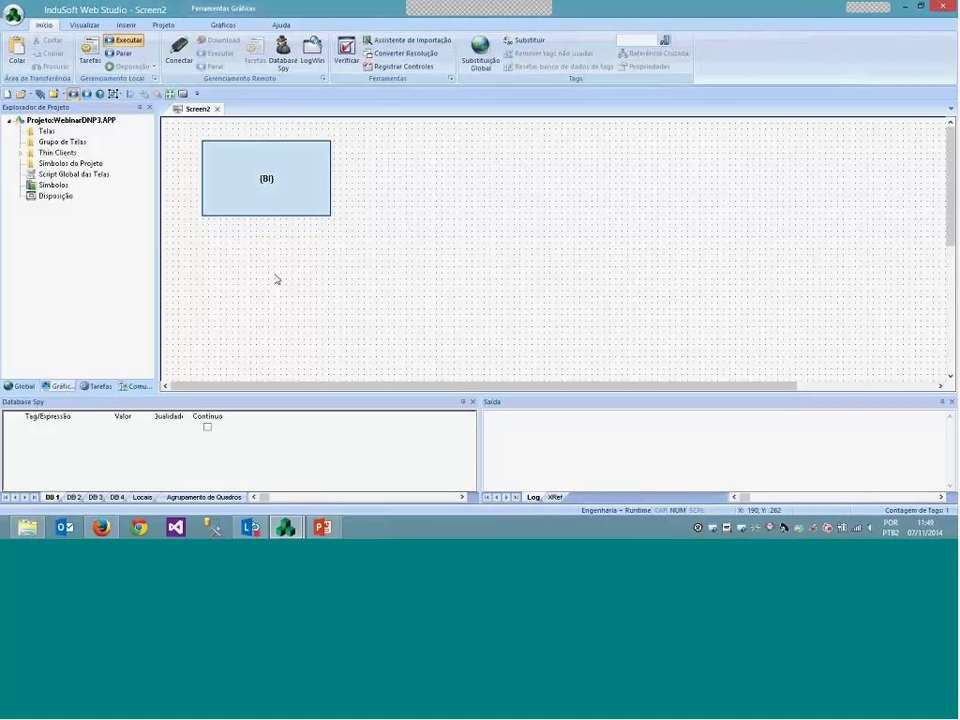
- Enable logging of read commands and write commands, and examine the DNP read messages in the output log
right_click(530, 430)
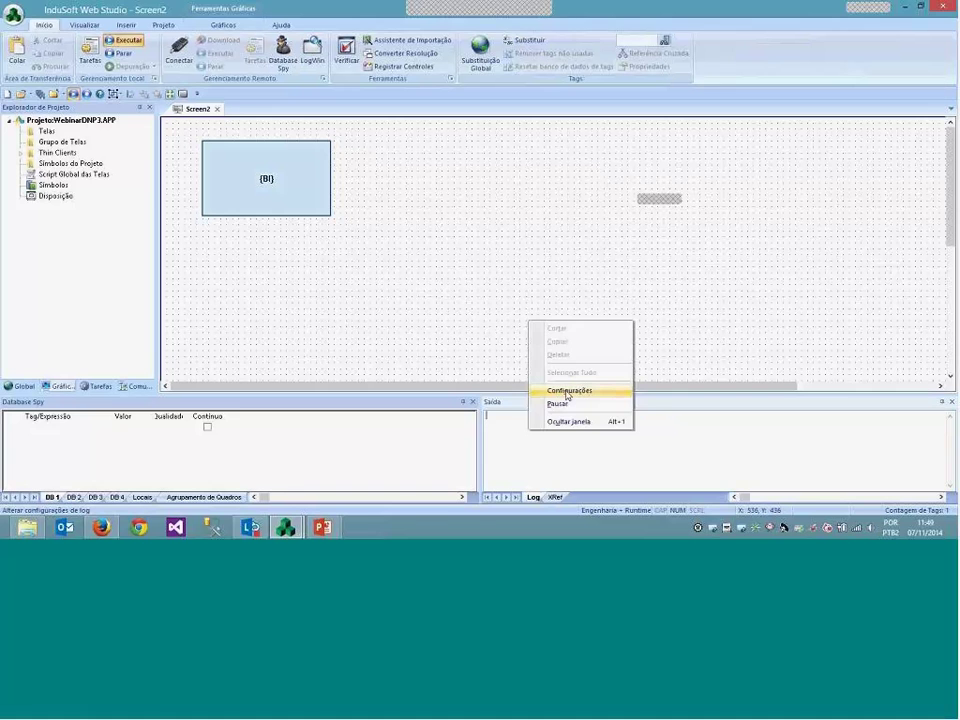
click(556, 391)
click(466, 256)
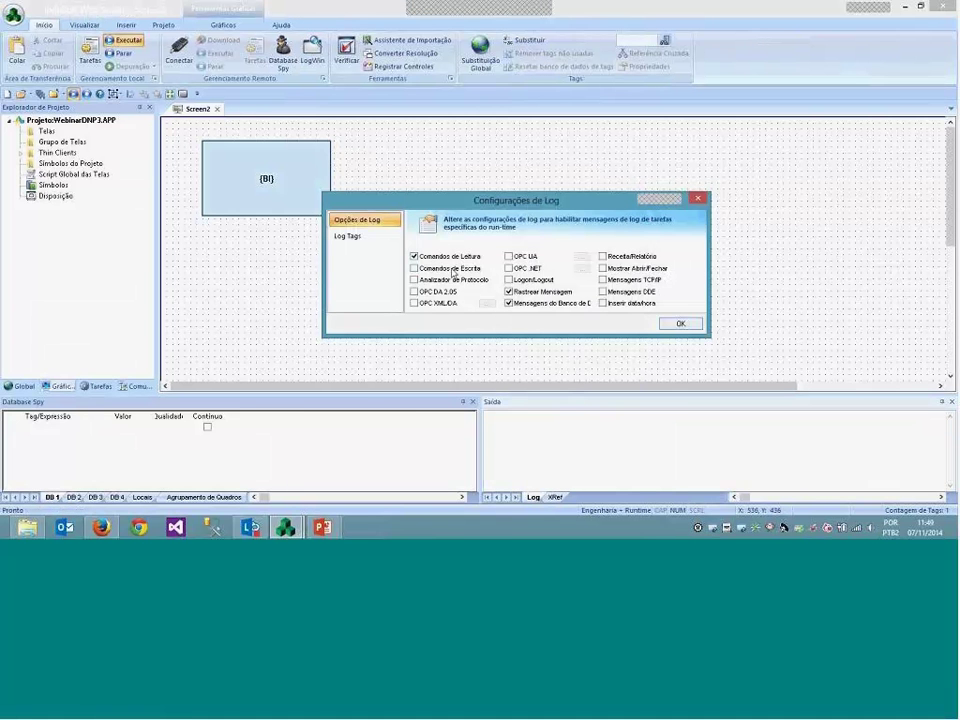
click(466, 268)
click(679, 325)
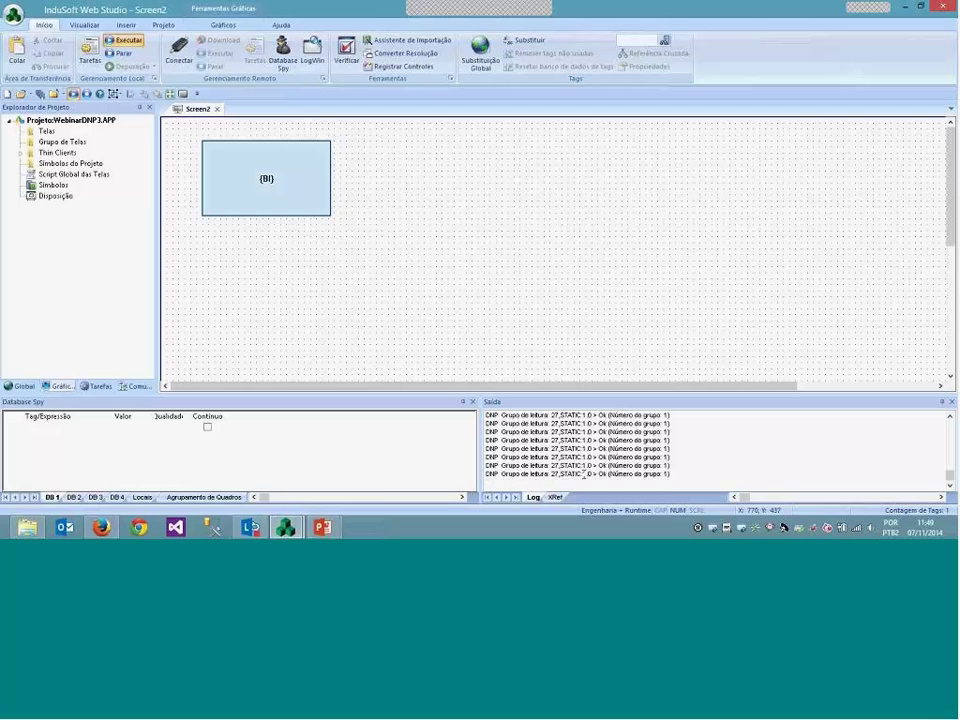
click(679, 474)
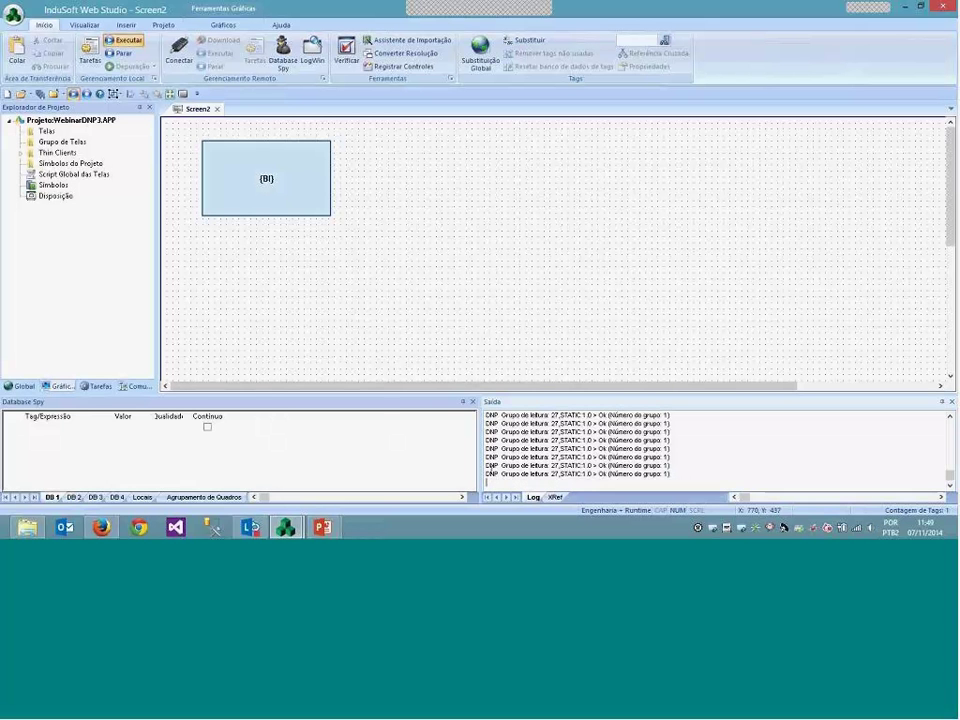
key(Return)
- Insert a second DNP driver sheet and describe it as Ler Analog Output
click(134, 386)
right_click(64, 143)
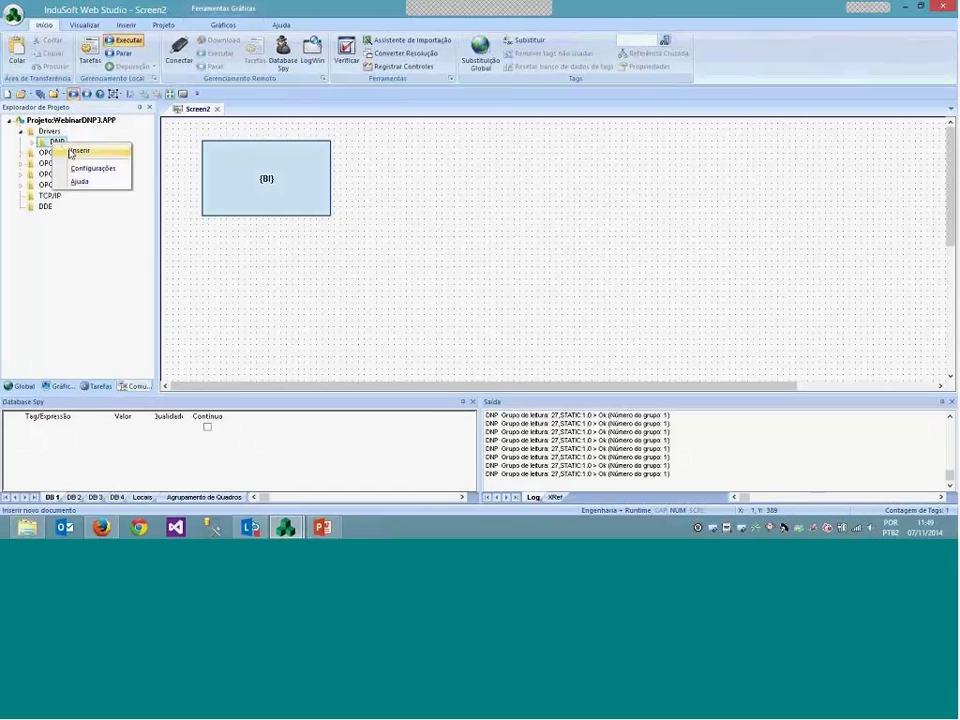
click(76, 151)
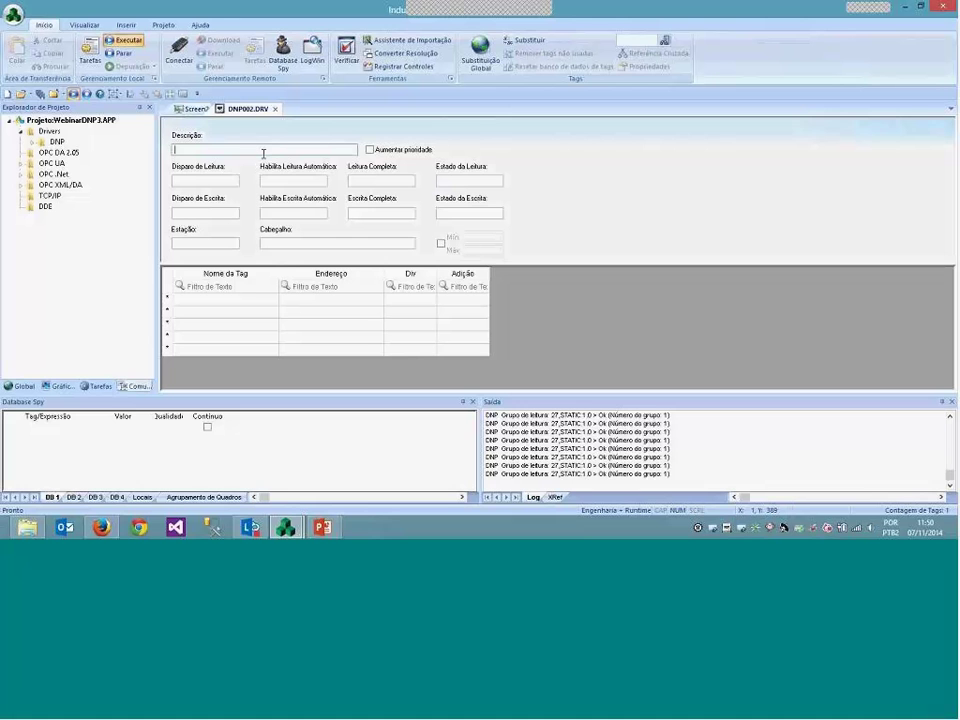
text(J)
text(er)
text( Analog)
text( Outp)
text(ut)
- Set the new driver sheet's automatic read enable to 1 and its station to 27
click(297, 178)
text(1)
click(207, 243)
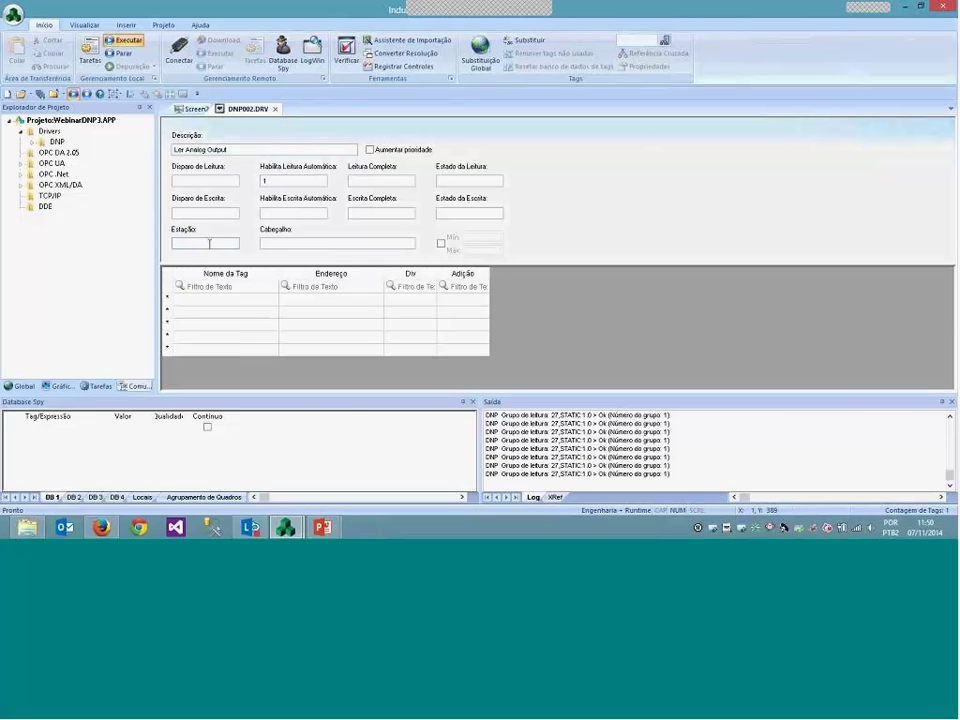
text(27)
- Enter STATIC:40.0 as the header of the Ler Analog Output sheet
click(303, 242)
text(SATIC)
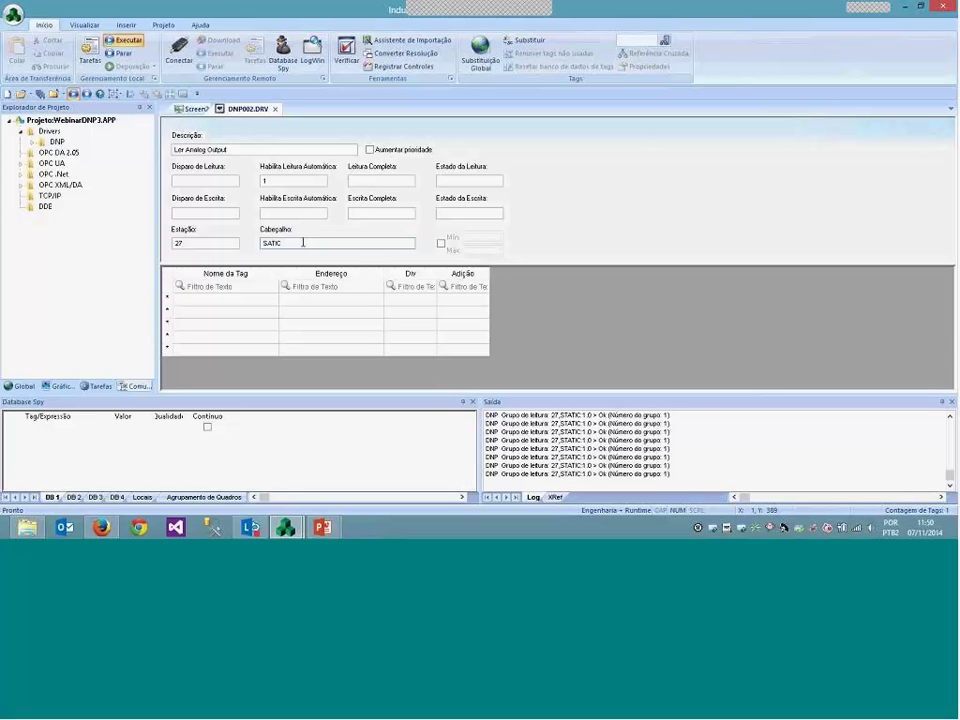
key(BackSpace)
key(BackSpace)
key(BackSpace)
key(BackSpace)
text(TATIC 40.0)
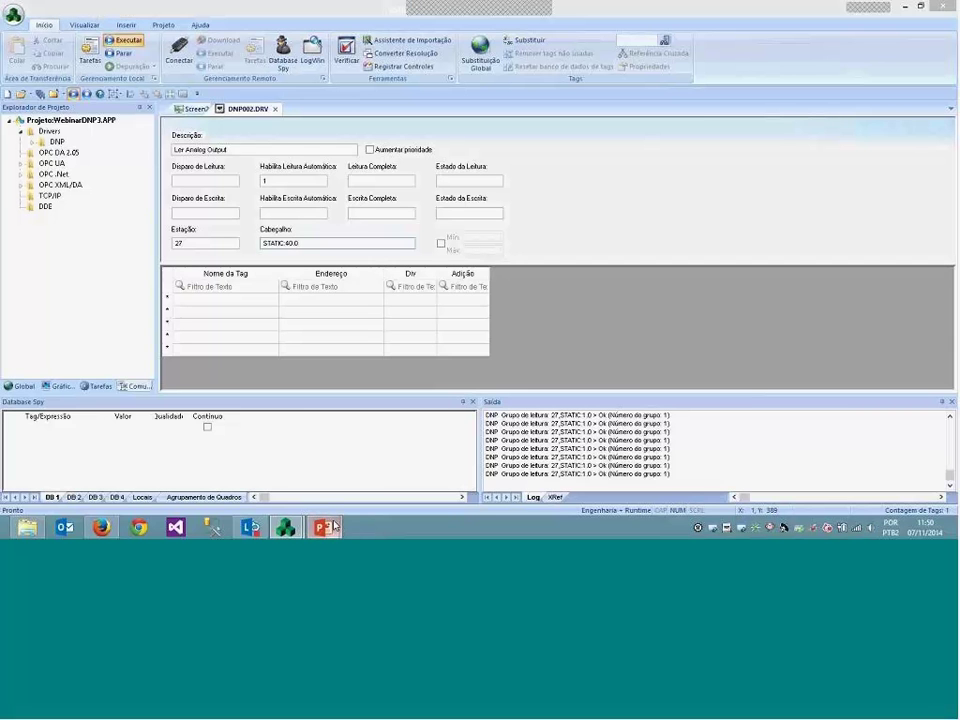
- Switch to the PowerPoint slide show, consult the group and variation lists and STATIC examples, and return to the driver sheet
mouse_move(322, 526)
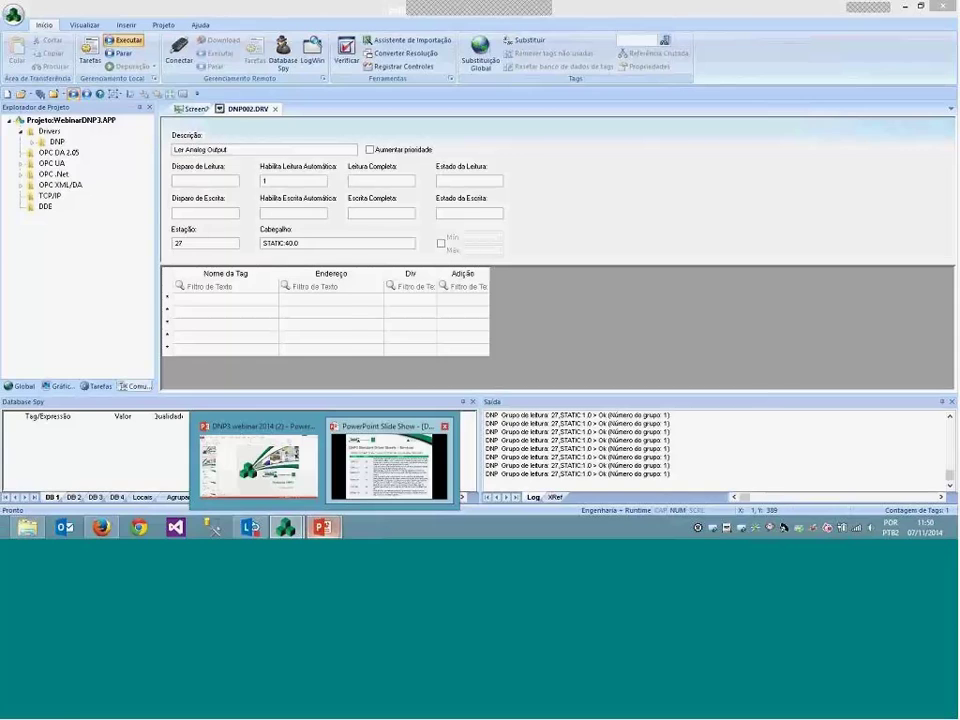
click(388, 460)
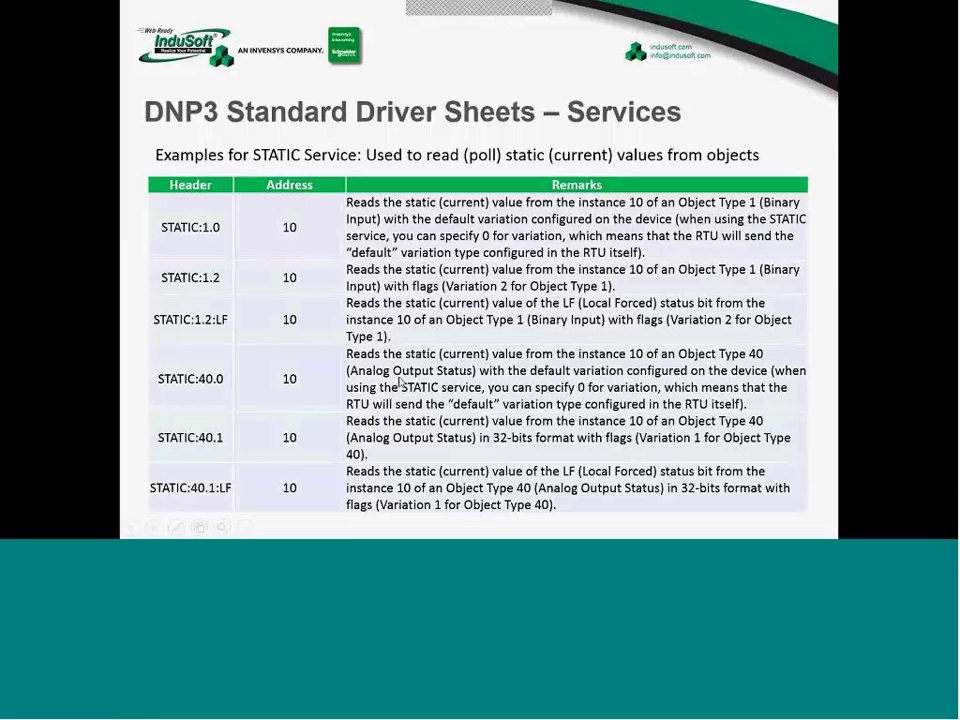
key(Right)
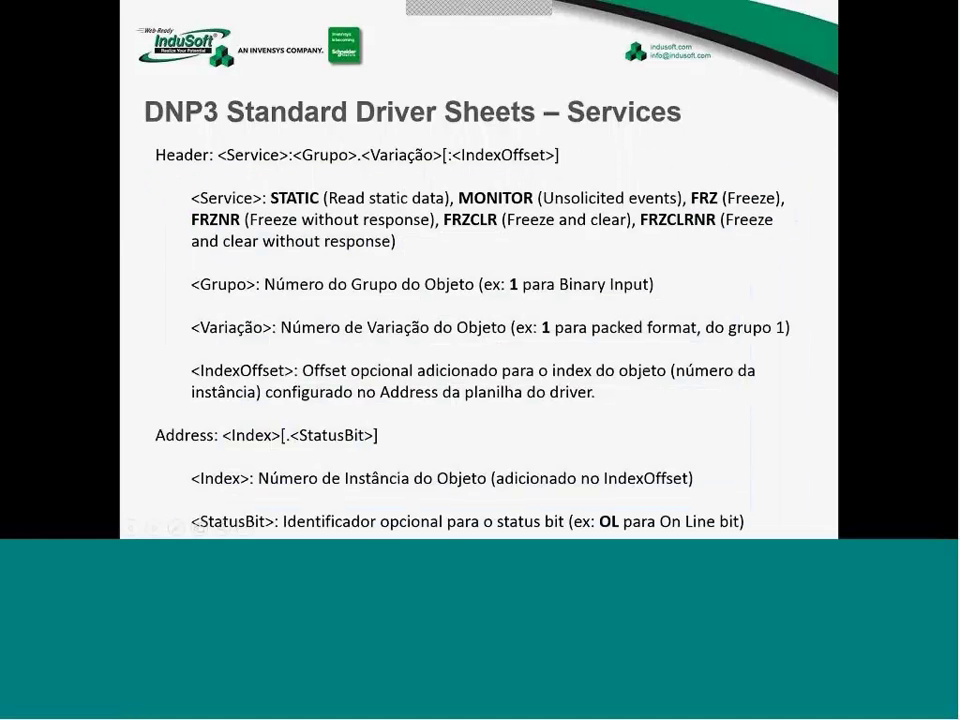
key(Right)
key(Right)
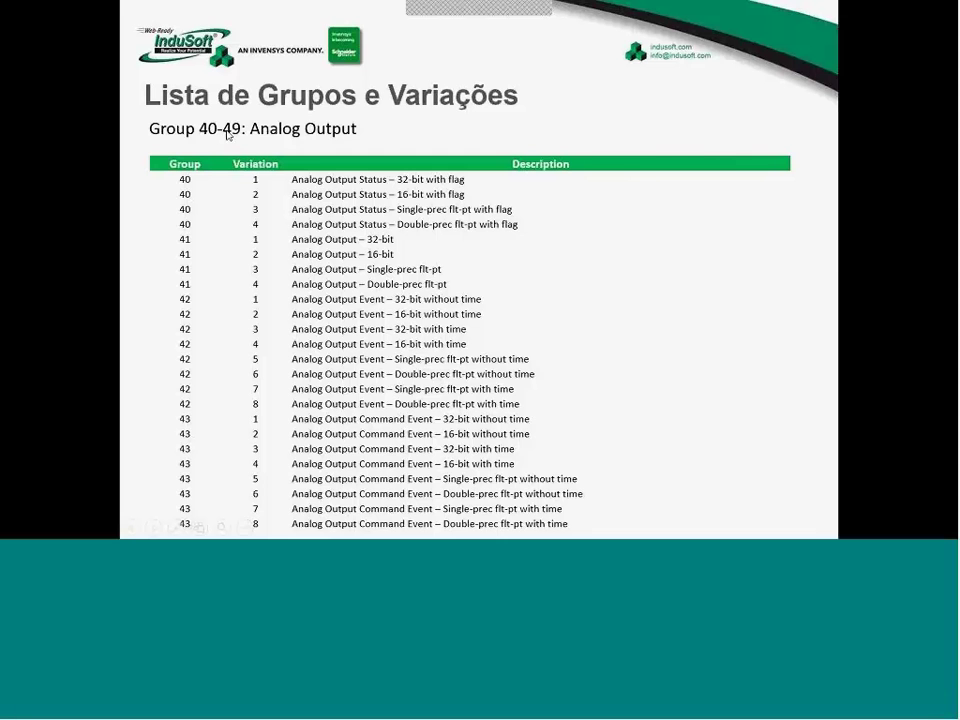
key(Right)
key(Right)
key(Right)
key(Right)
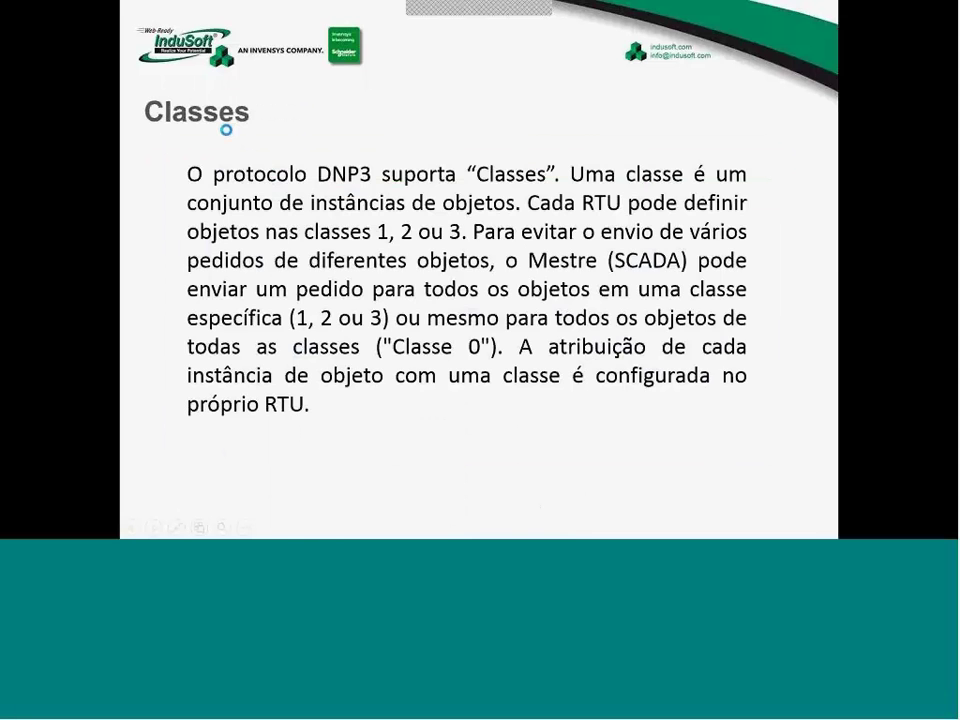
key(Right)
key(Right)
key(Right)
key(Right)
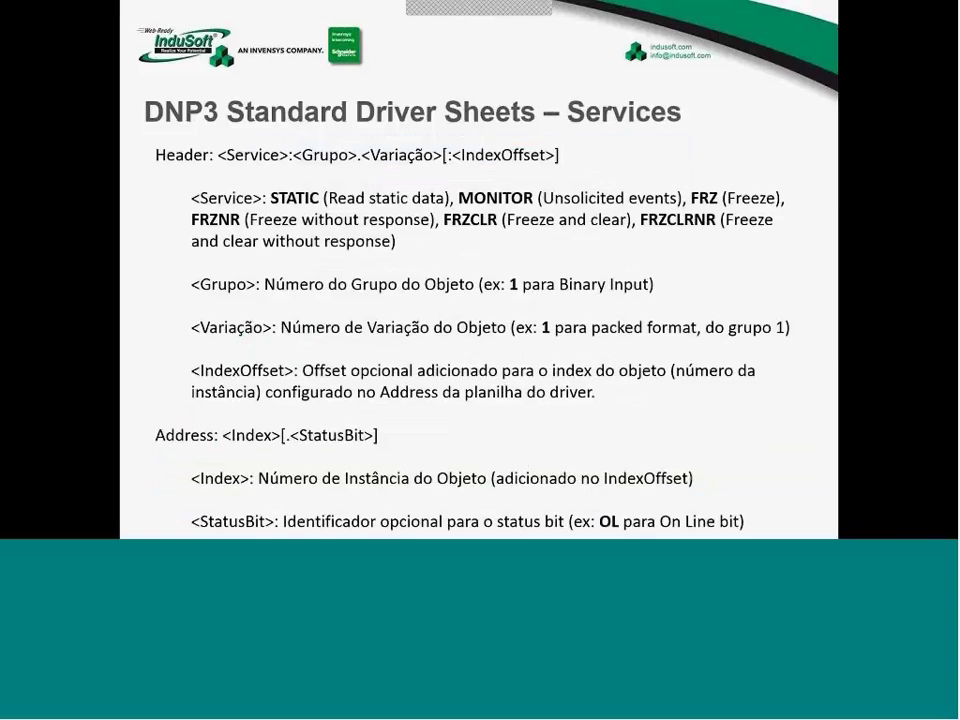
key(Right)
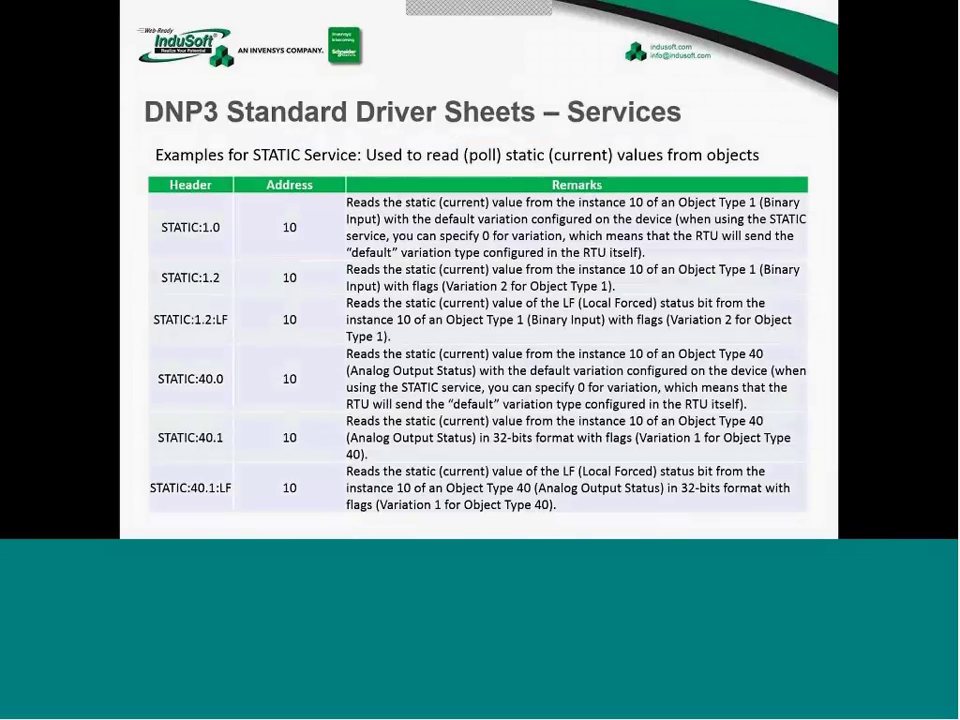
key(alt+Tab)
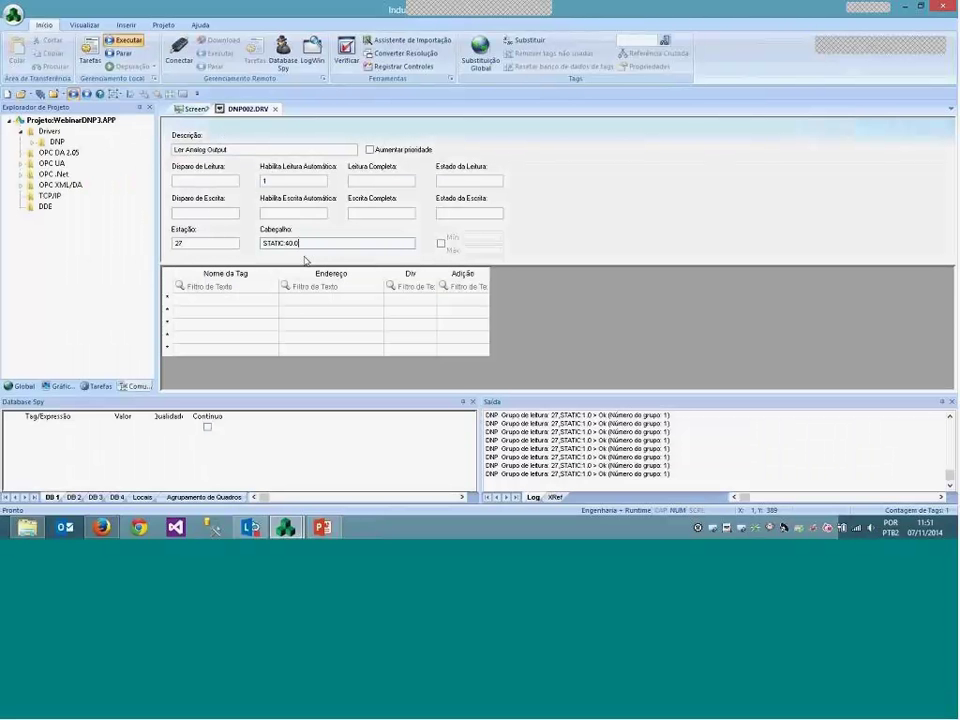
- Enter AO as the first row's tag name, create it as a new tag, and return to the driver sheet
click(248, 301)
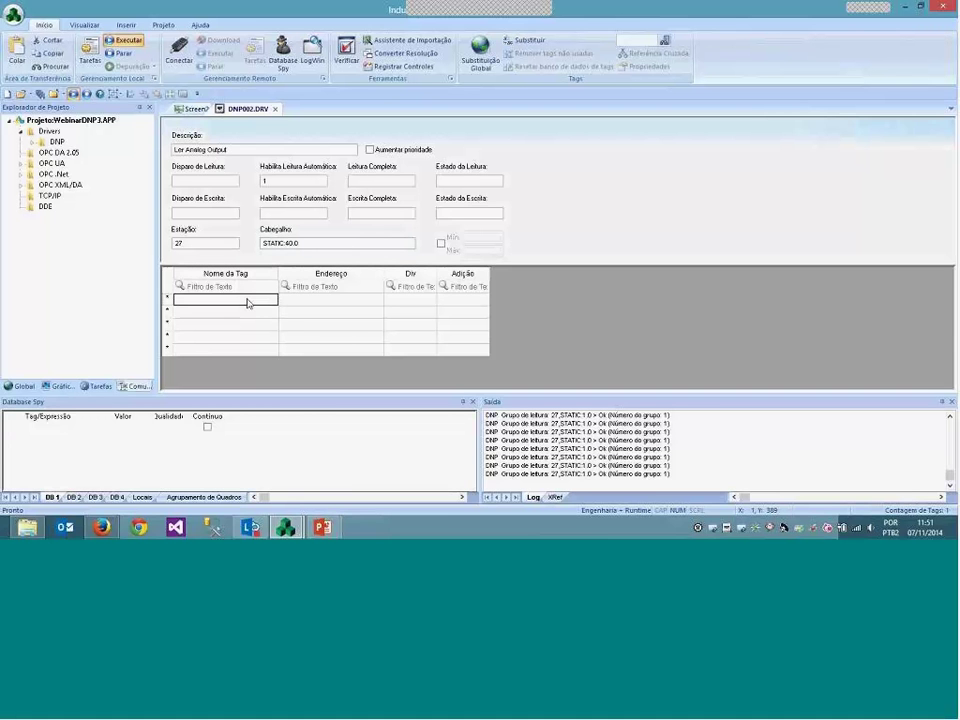
text(AO)
key(Return)
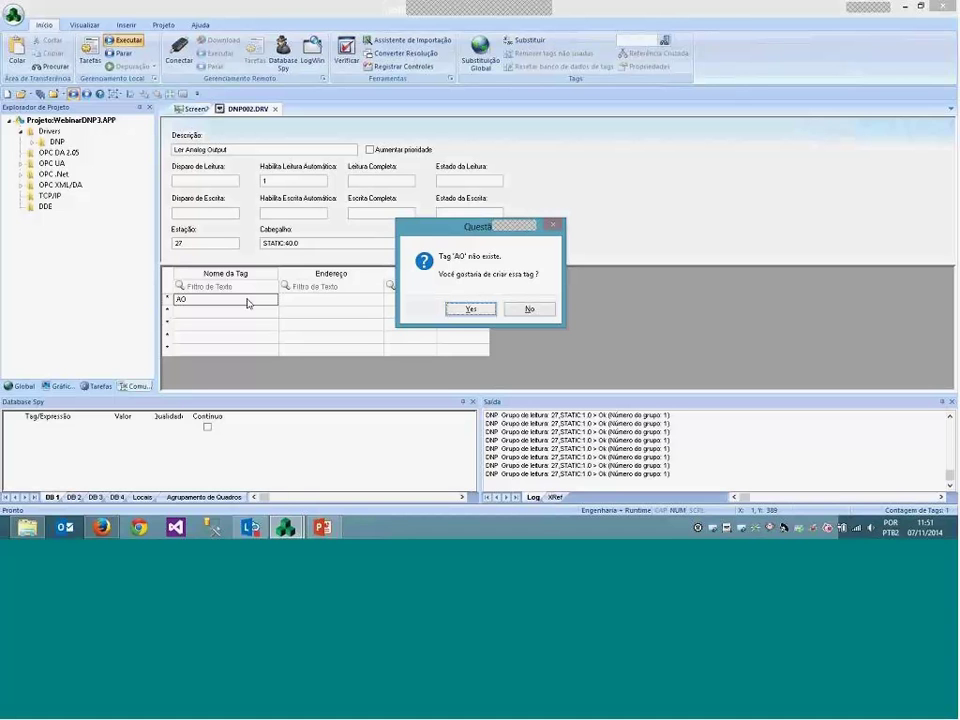
key(Return)
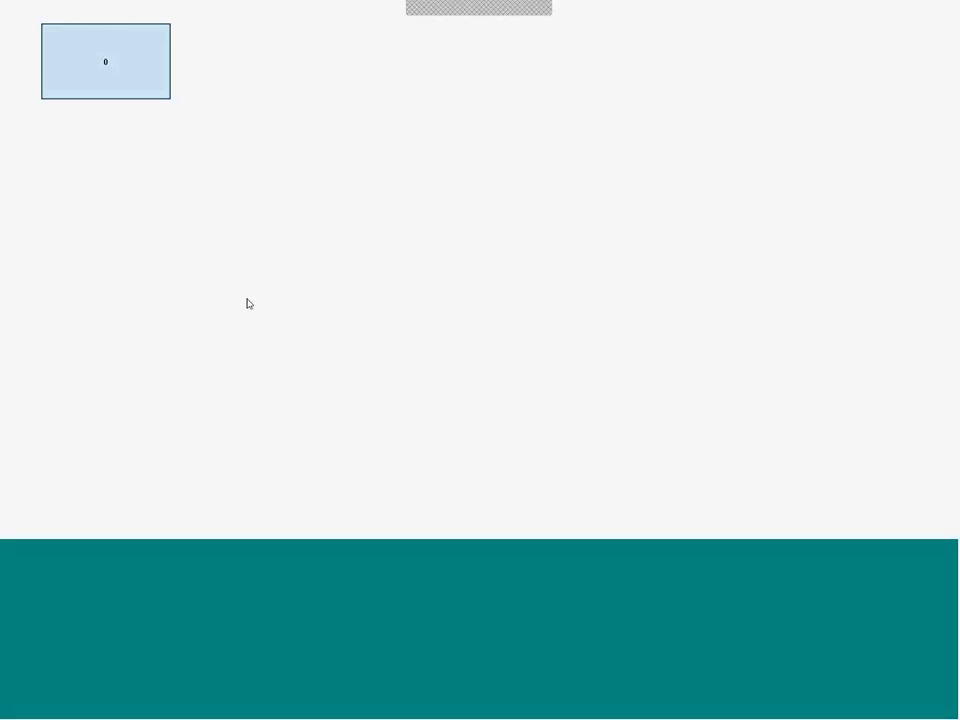
key(alt+Tab)
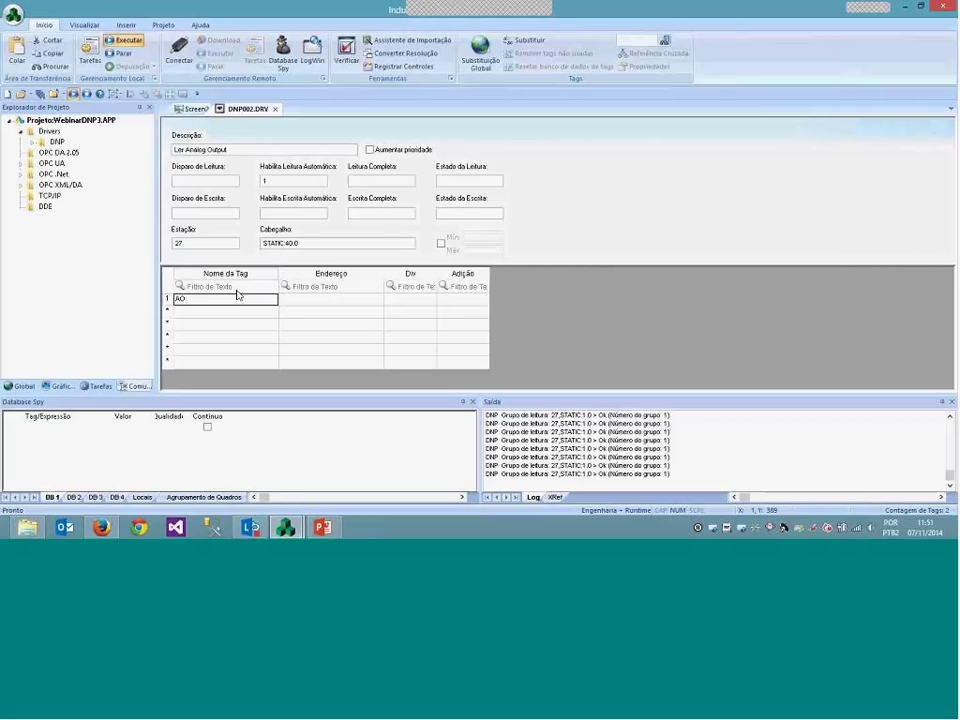
- Enter address 40124 for the AO tag, then save and close the driver sheet as sheet number 2
click(313, 300)
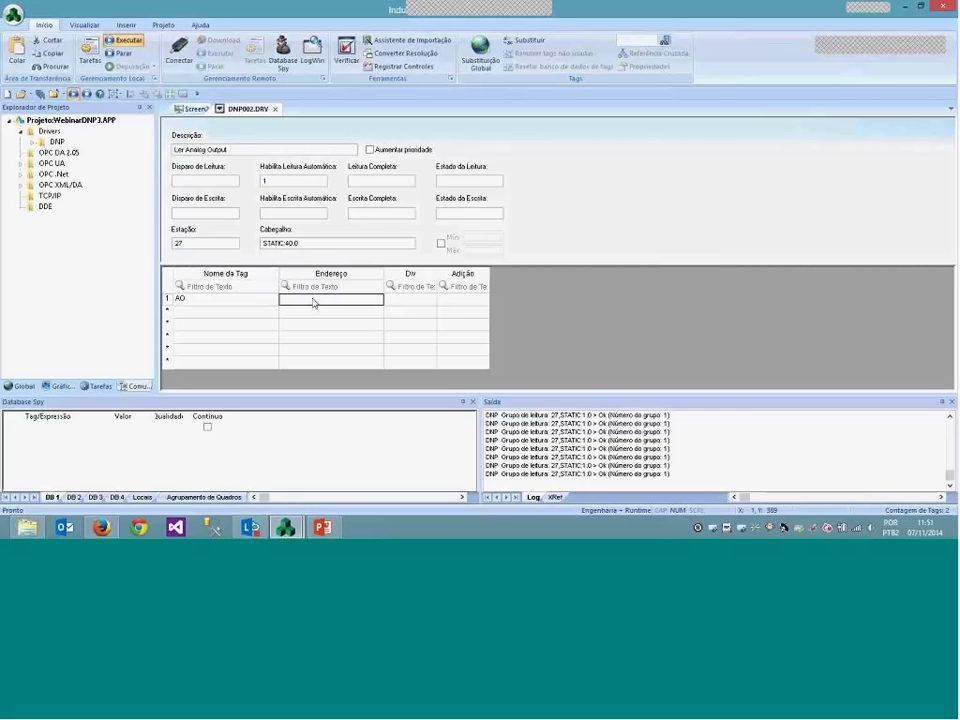
text(40124)
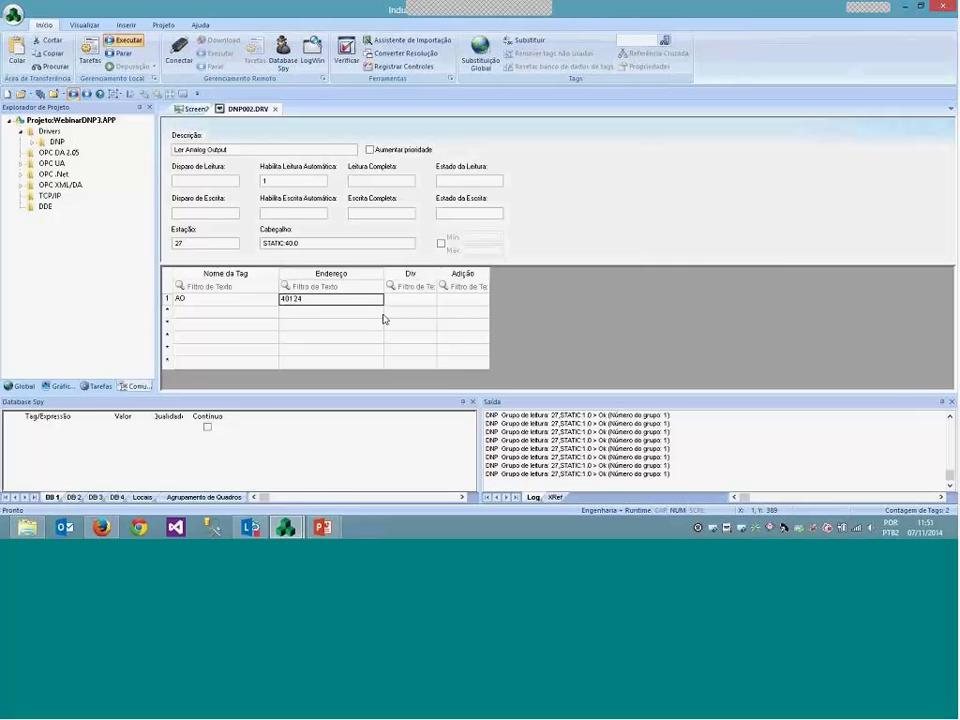
click(275, 108)
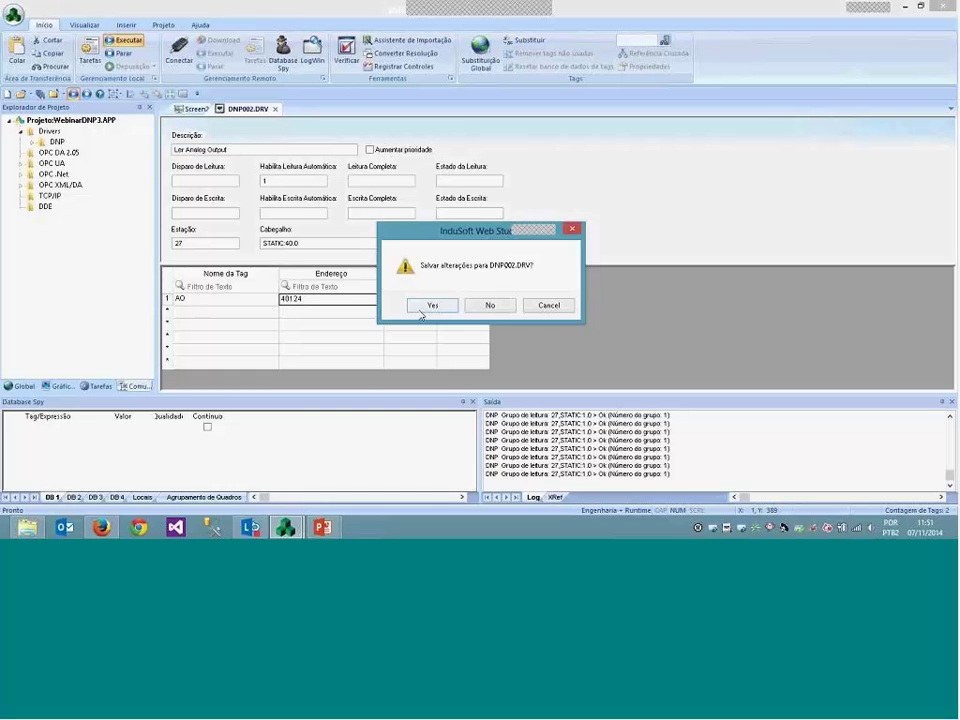
click(422, 311)
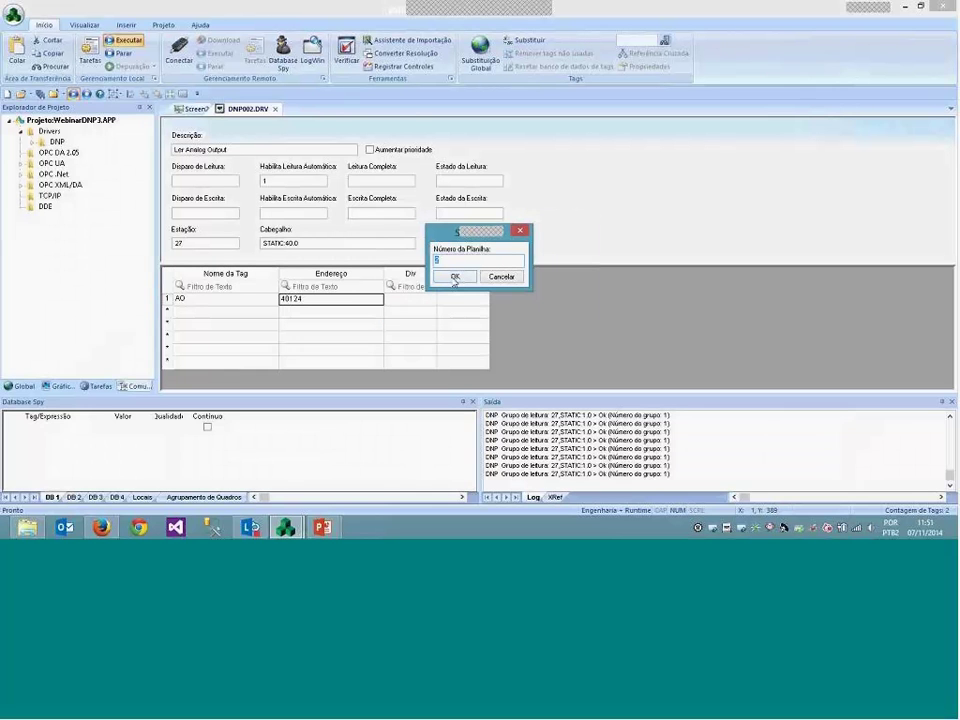
text(2)
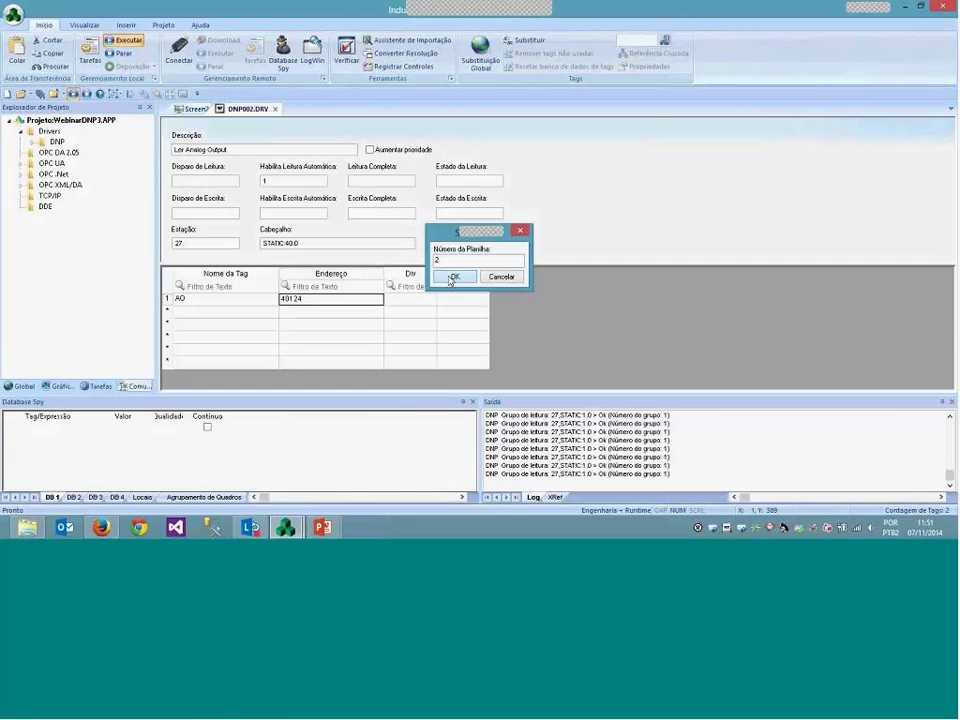
click(452, 277)
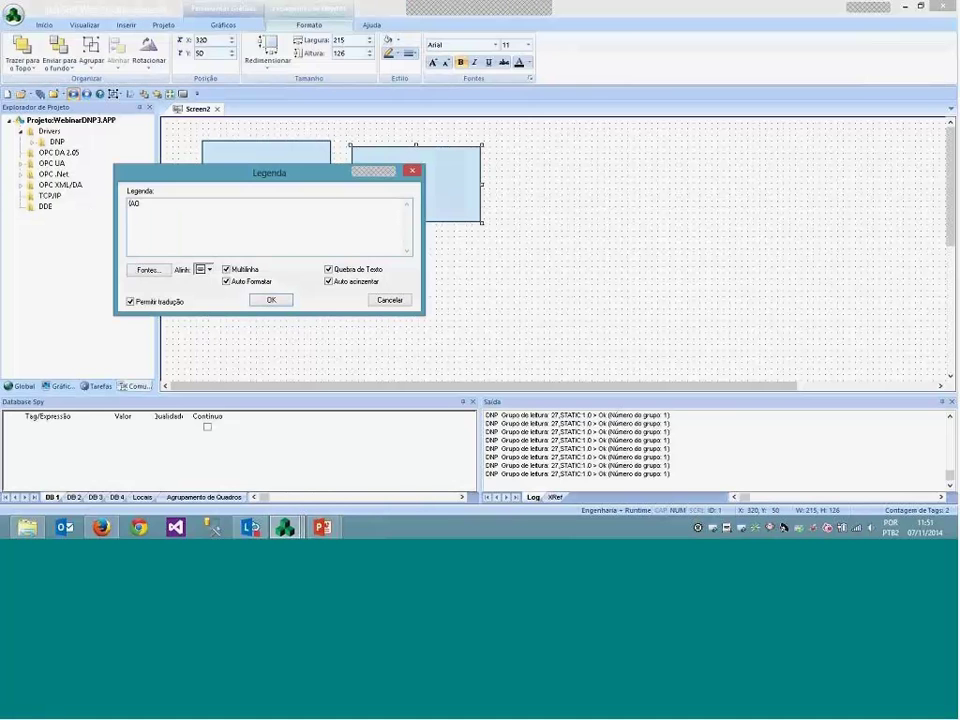
- Set the caption of the second rectangle on the screen to {AO} and close its object properties
text((AO))
click(268, 301)
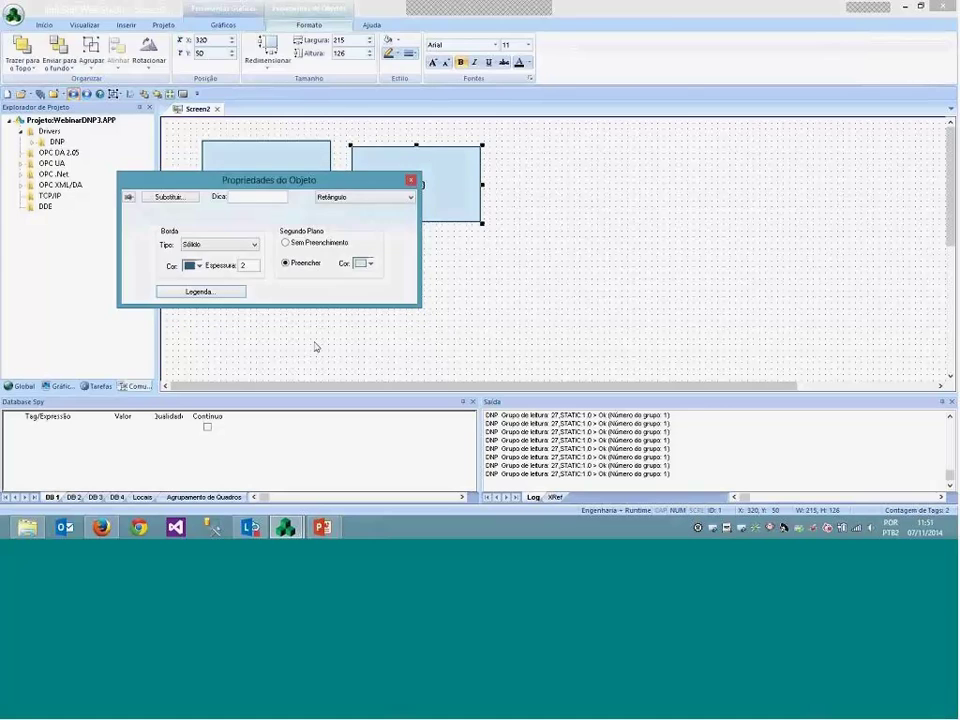
click(315, 345)
- Save the screen under the file name main
right_click(200, 109)
click(222, 122)
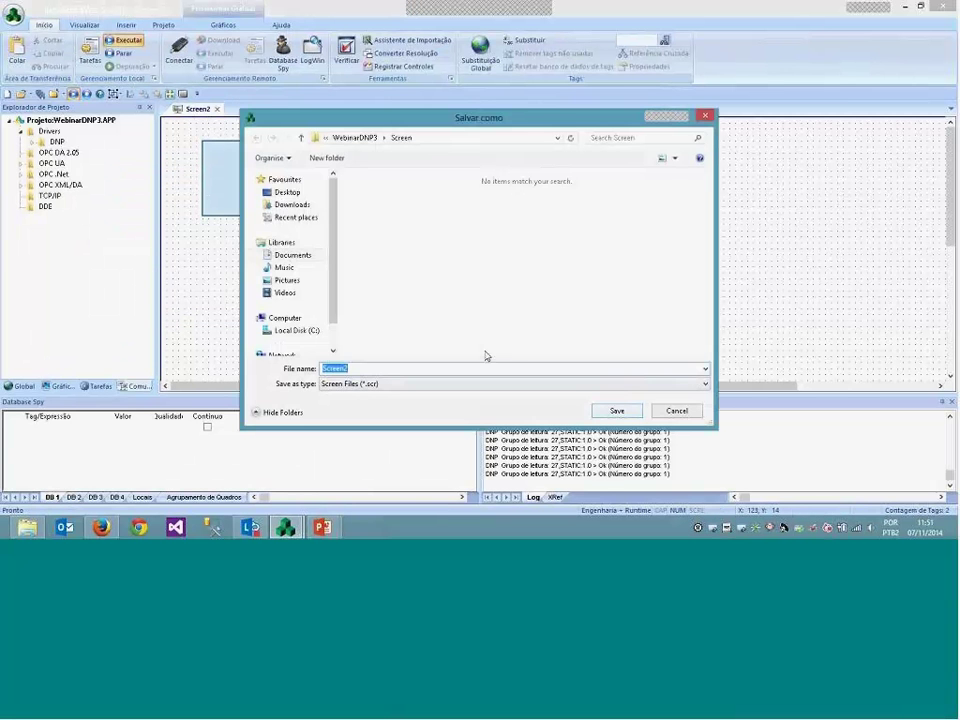
text(main)
key(Return)
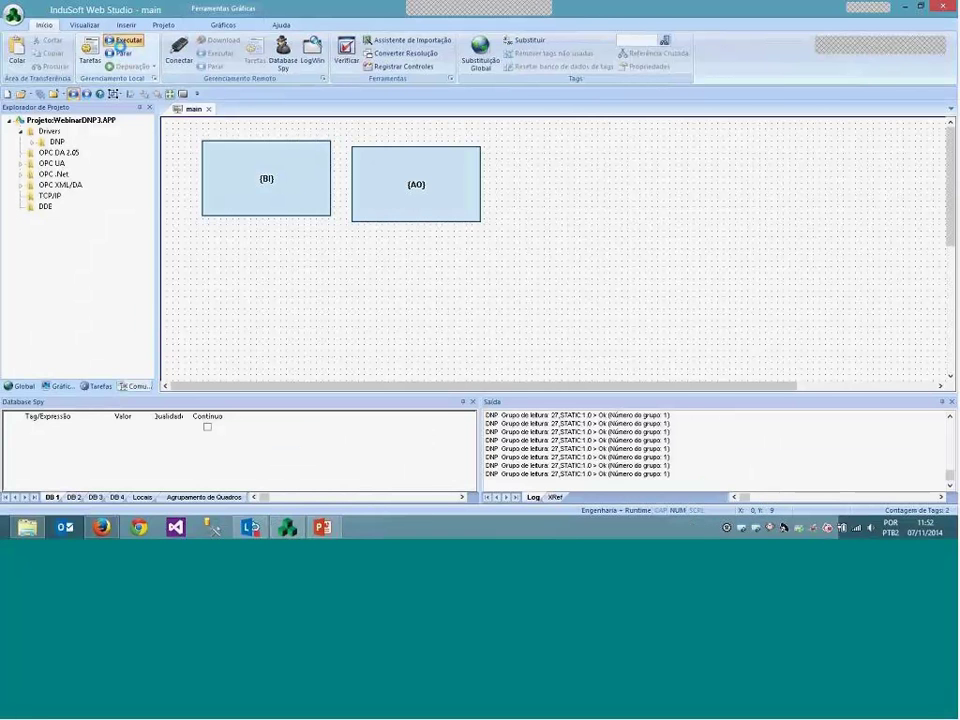
- Run the project, check the BI and AO values on the runtime screen, and return to the development environment
click(117, 55)
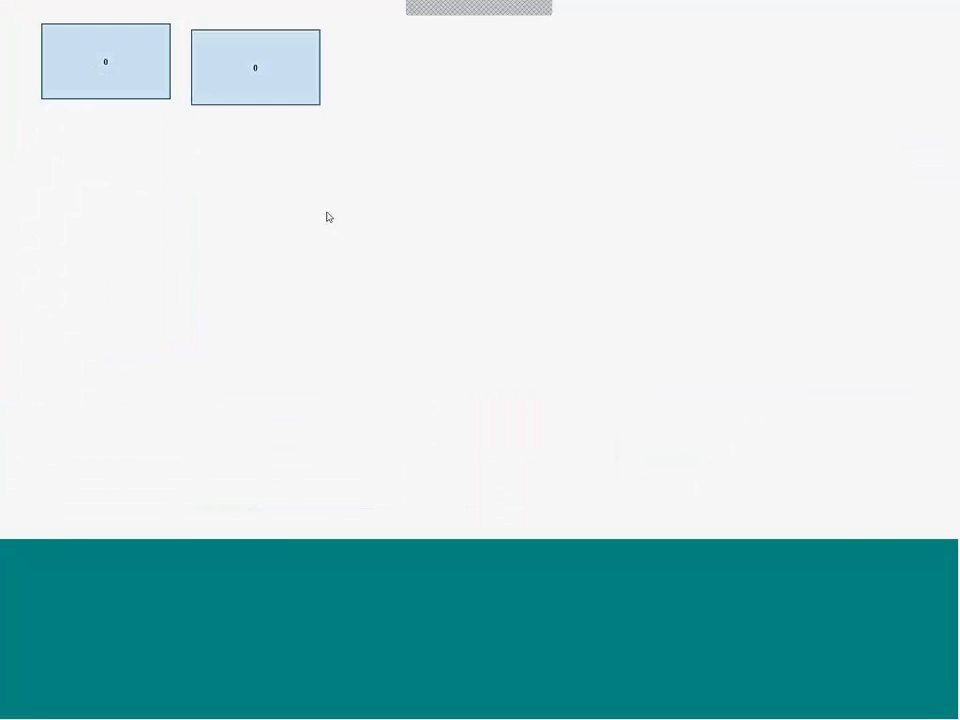
key(alt+Tab)
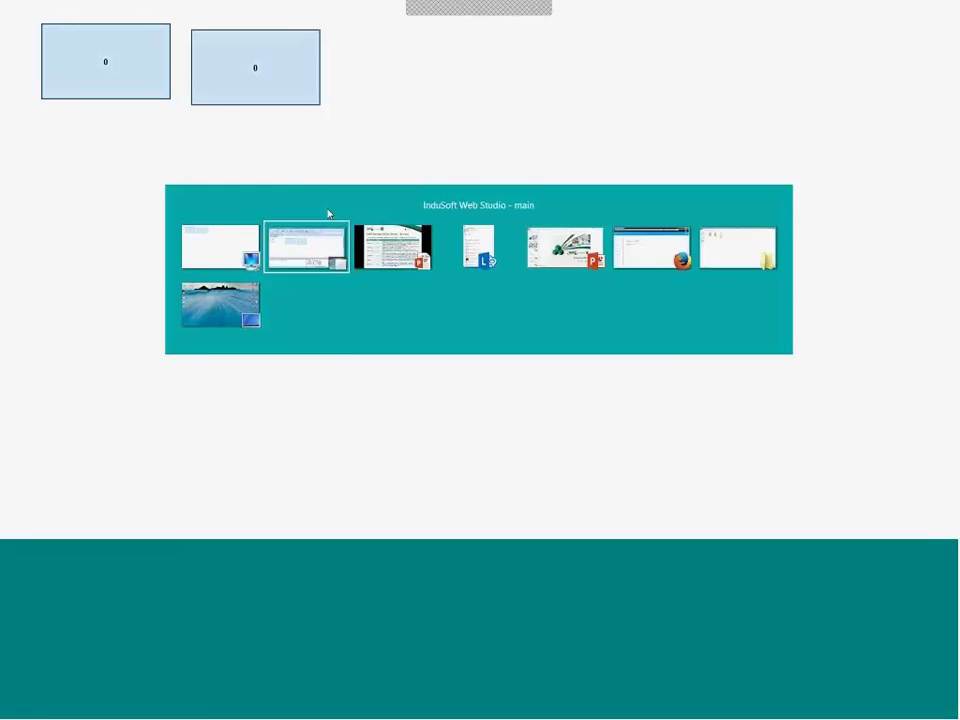
click(307, 78)
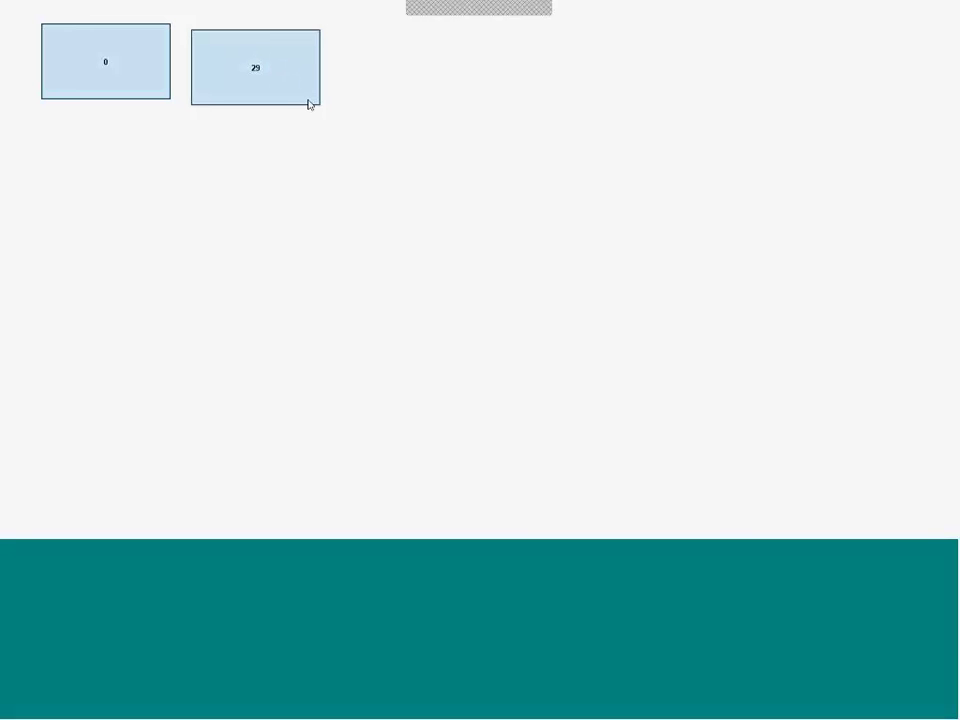
key(alt+Tab)
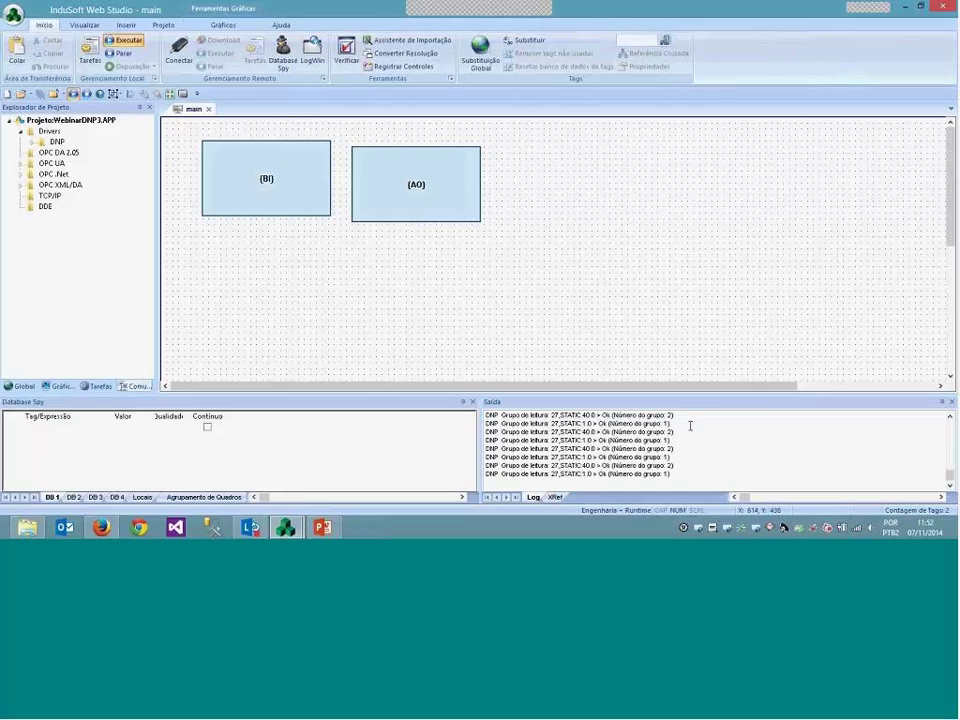
- Examine the DNP read group messages for STATIC:1.0 and STATIC:40.0 in the output log
right_click(725, 438)
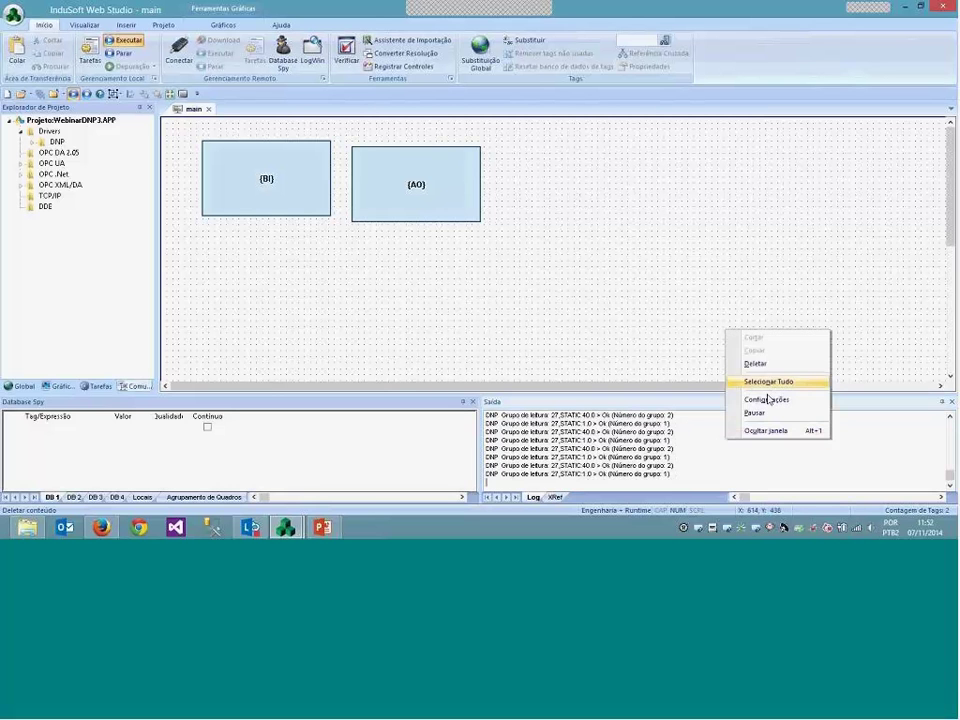
click(540, 456)
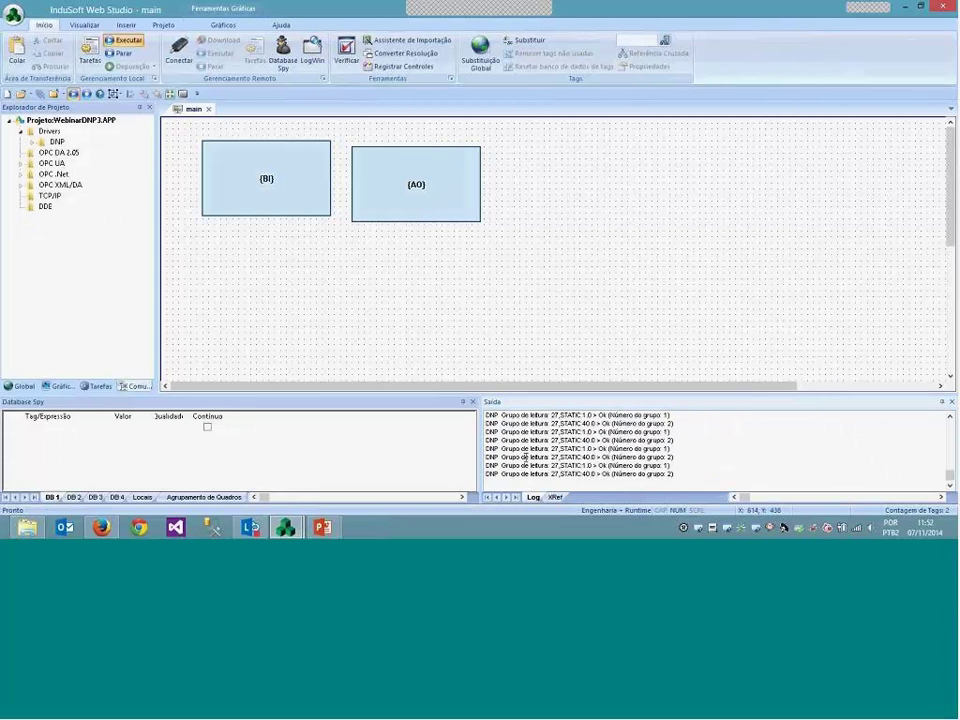
double_click(490, 456)
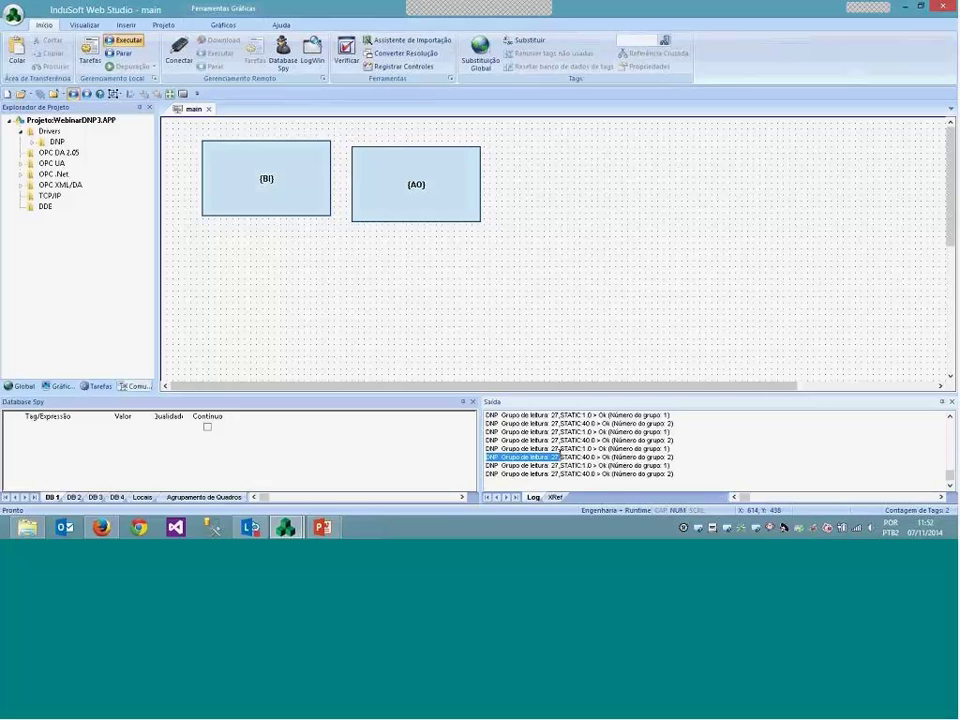
drag(576, 448, 614, 461)
click(612, 457)
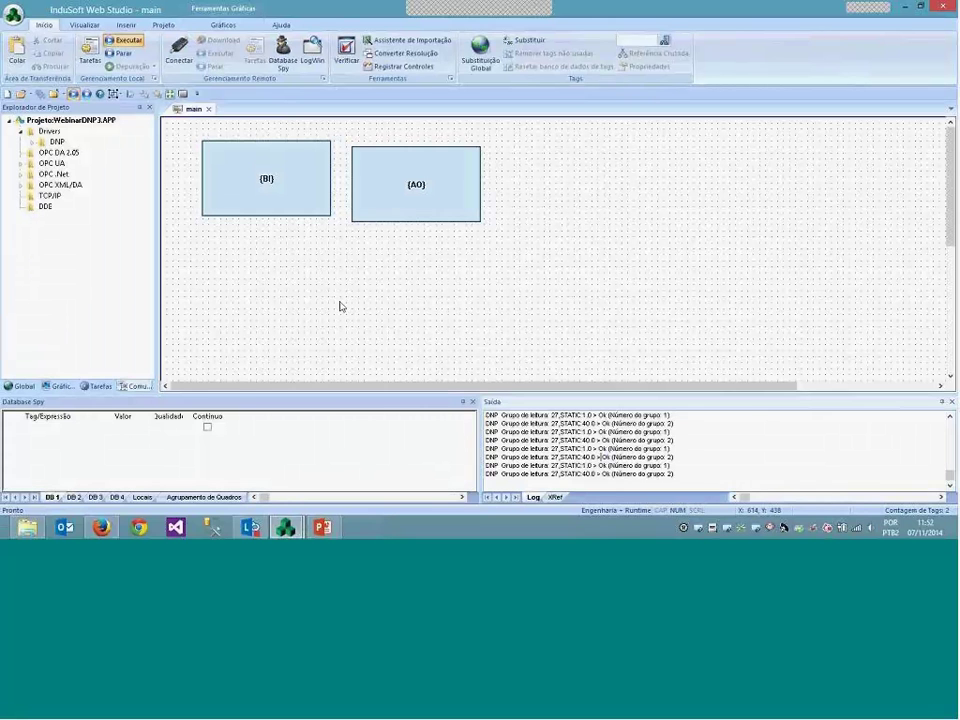
- Align the {AO} rectangle with the {BI} rectangle and move it closer, to X 300, Y 40
click(415, 205)
drag(415, 205, 415, 199)
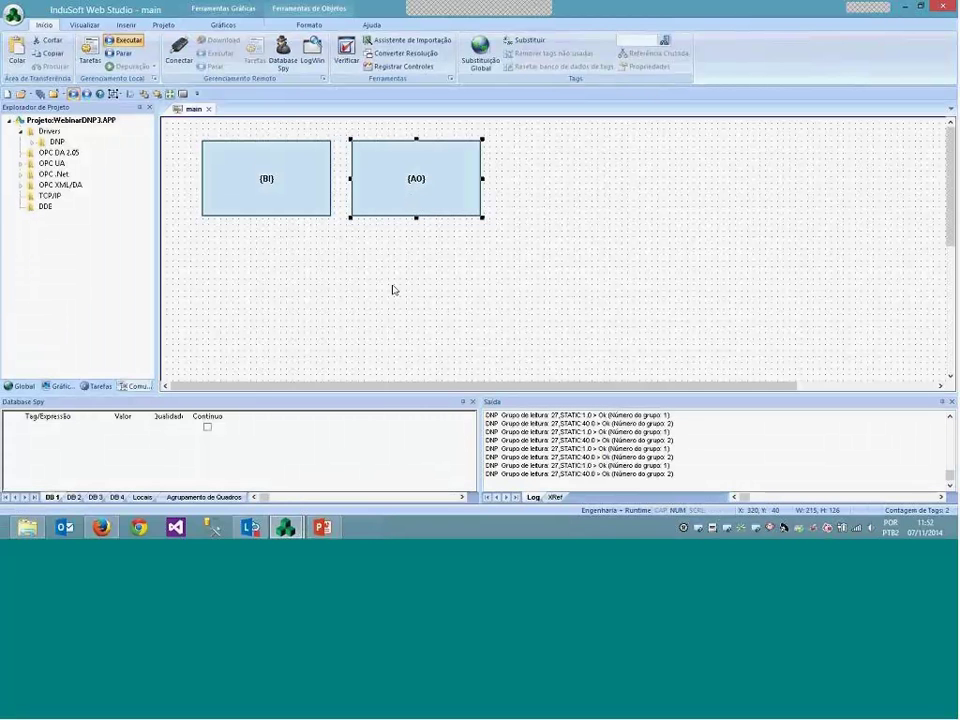
click(400, 291)
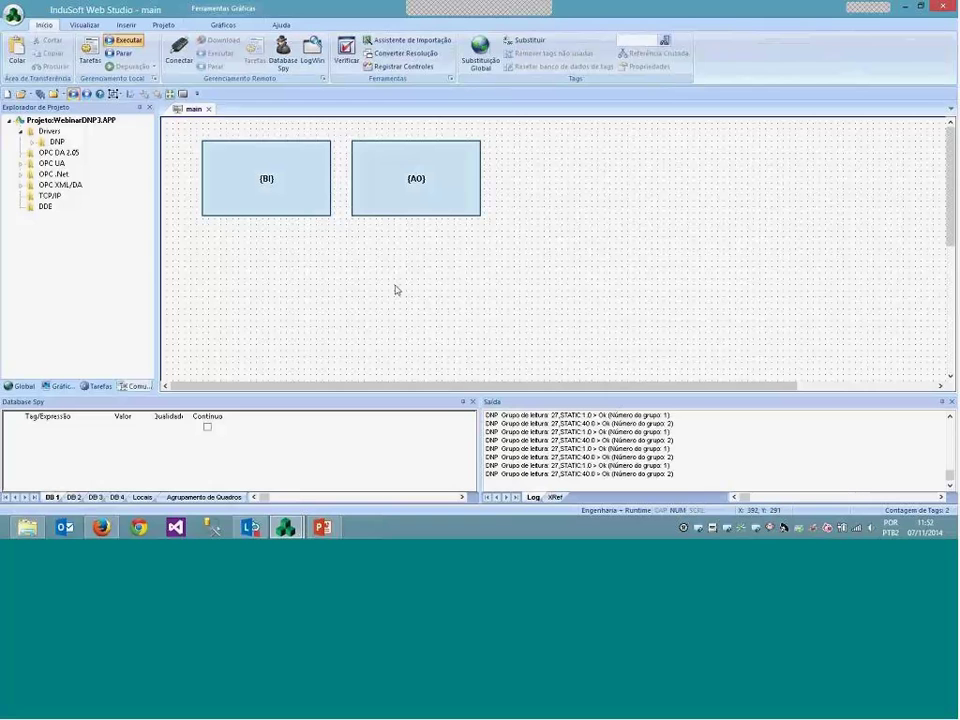
drag(401, 195, 391, 196)
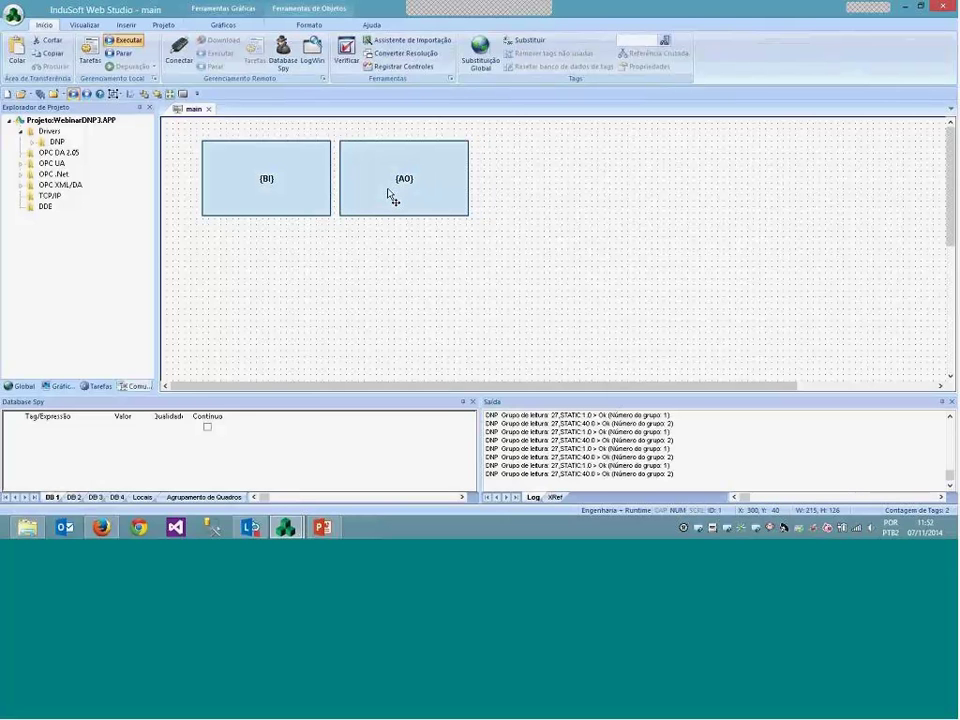
click(390, 246)
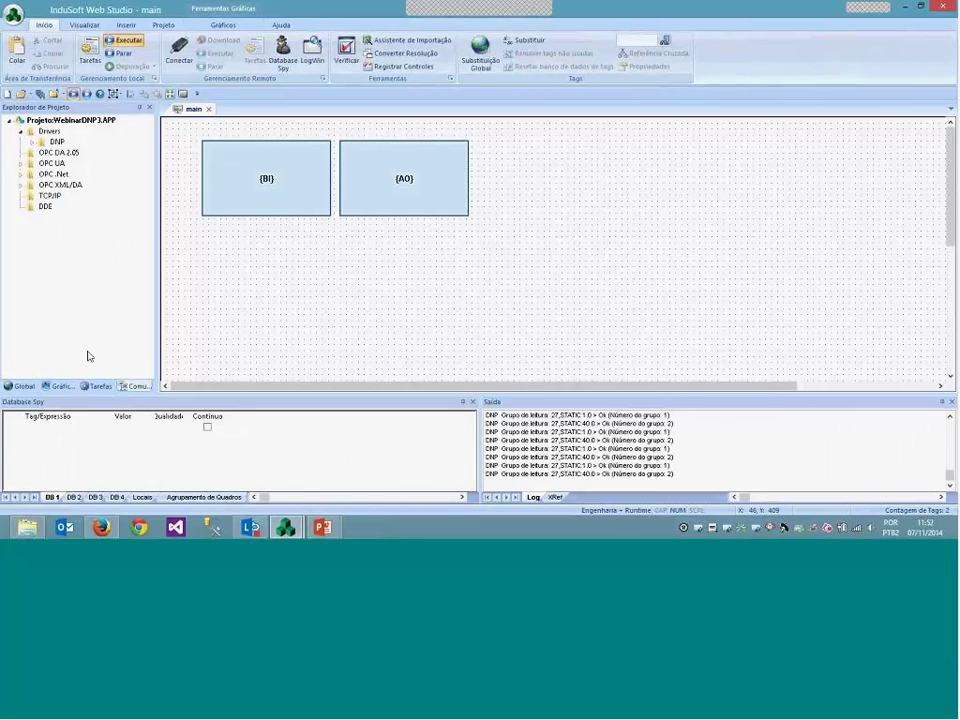
- Insert a new DNP driver sheet and create a tag class named AOB
right_click(43, 146)
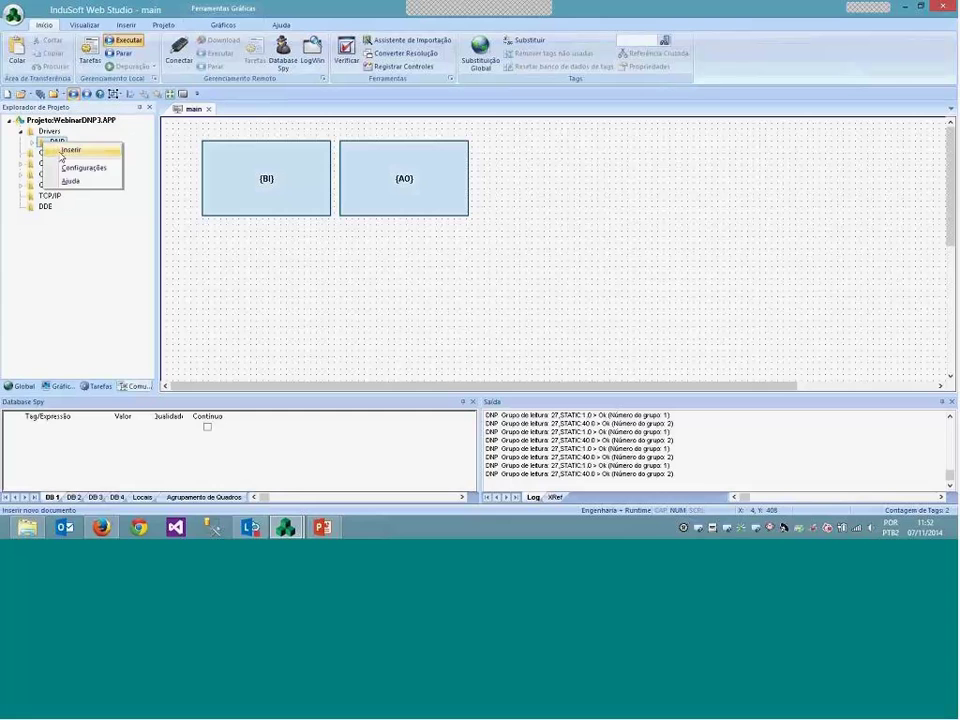
click(72, 148)
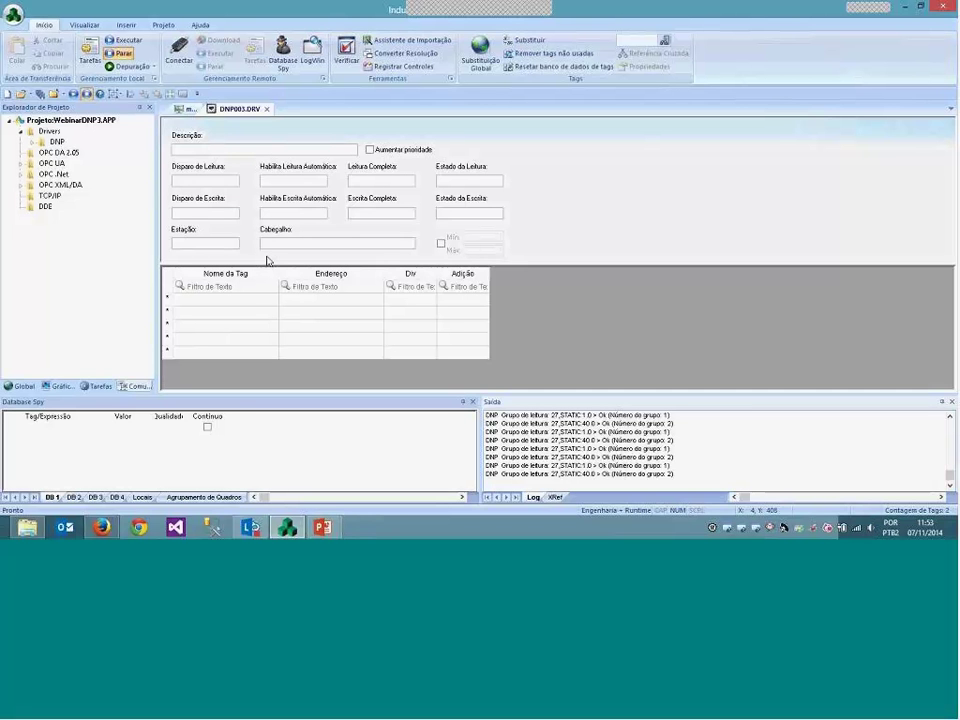
click(21, 386)
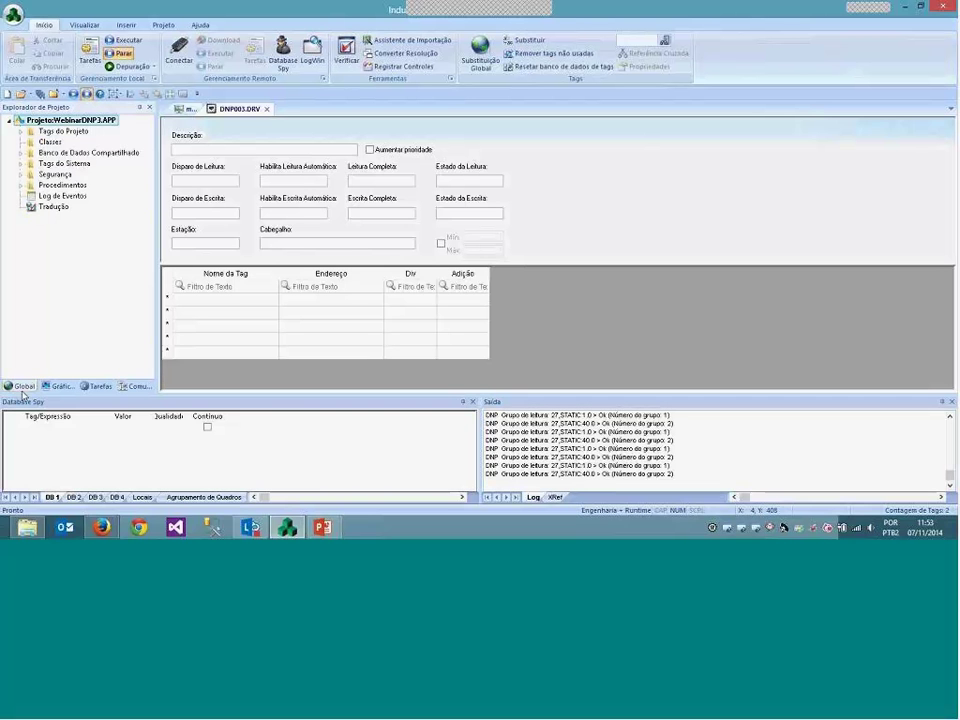
right_click(52, 143)
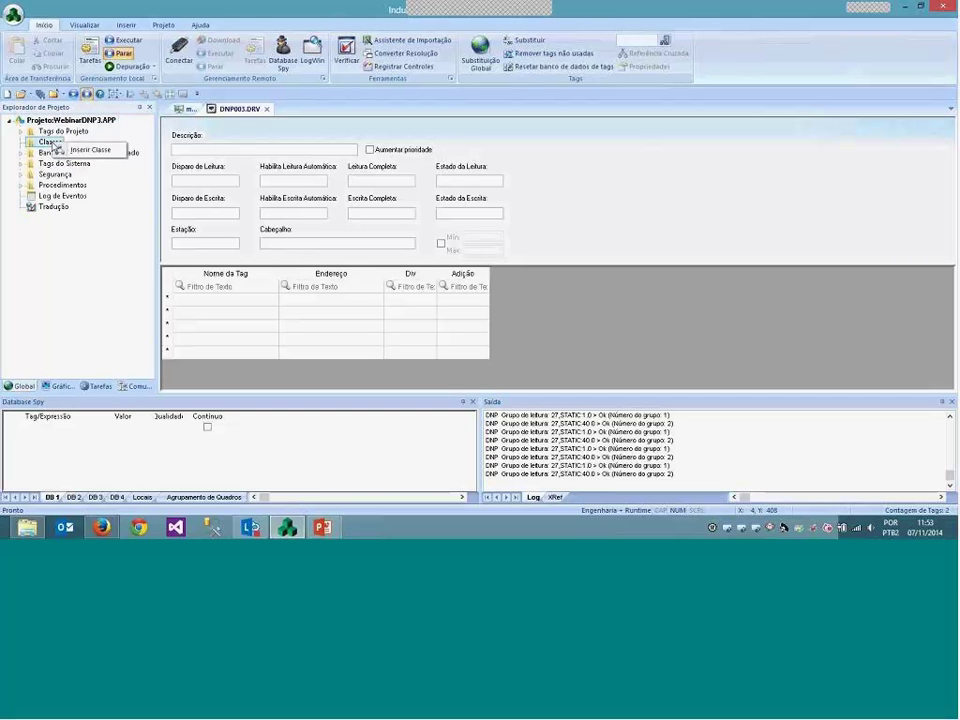
click(88, 149)
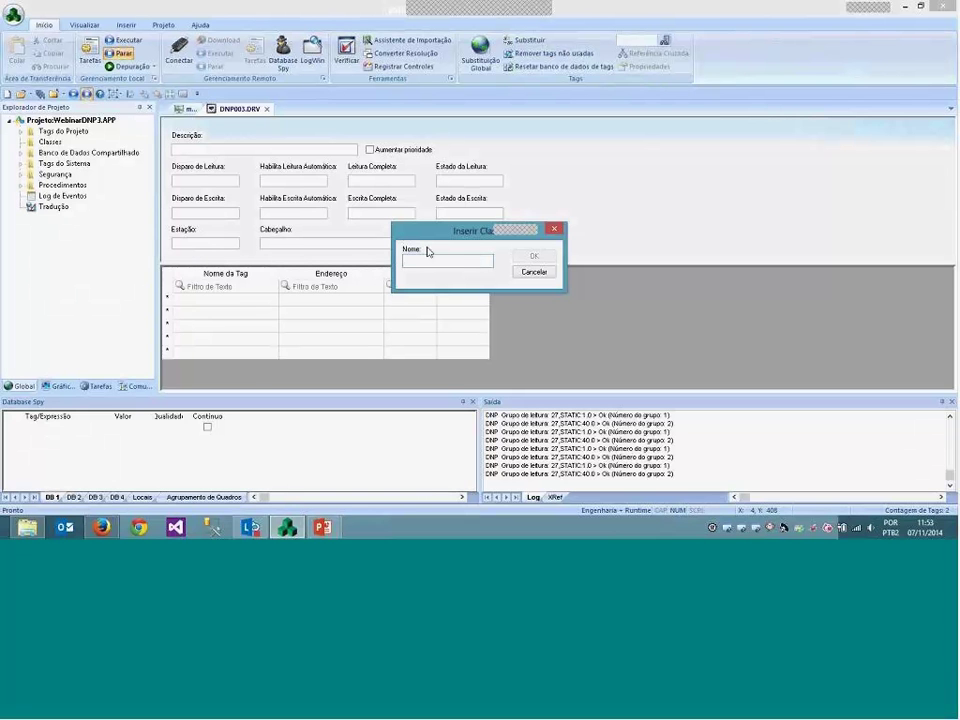
text(AOB)
click(530, 258)
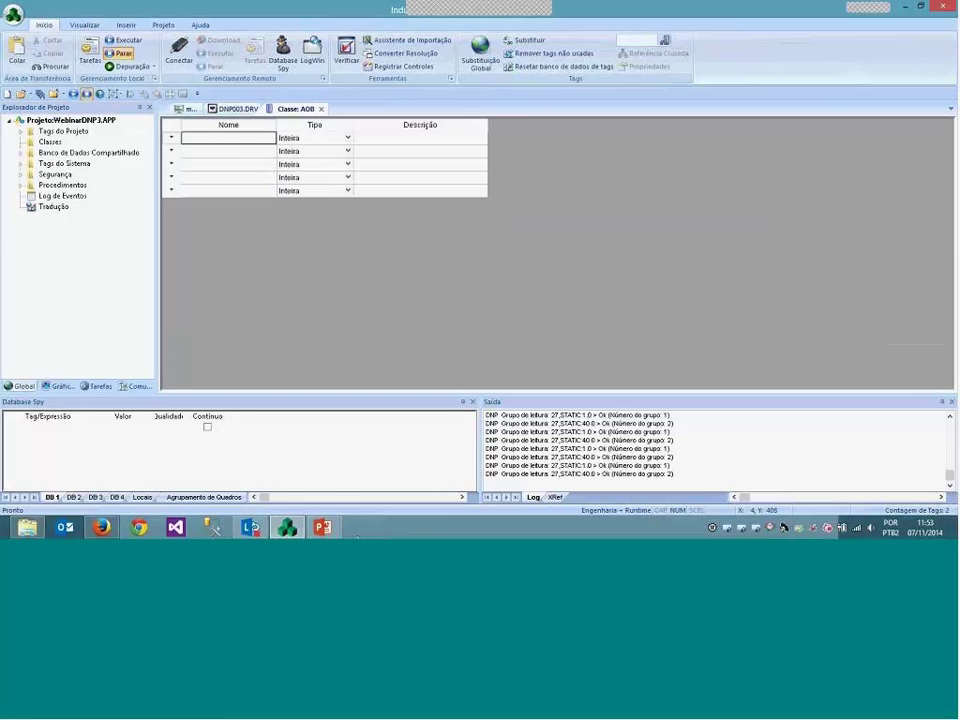
- Switch to the PowerPoint slide show, consult the Analog Output Block command addresses, and return to the AOB class
mouse_move(322, 527)
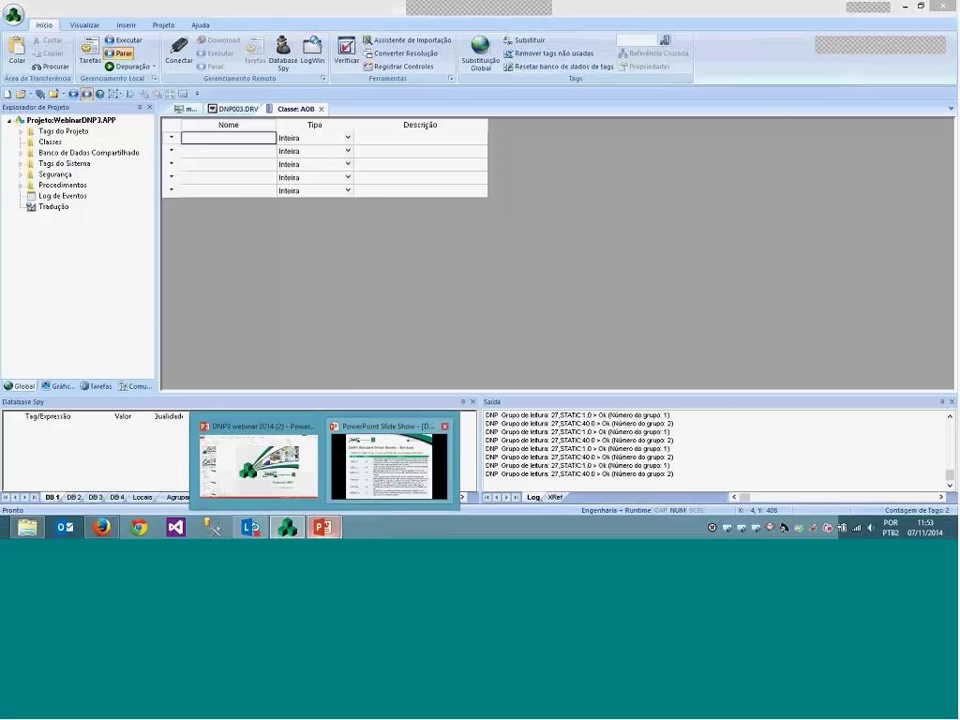
click(389, 462)
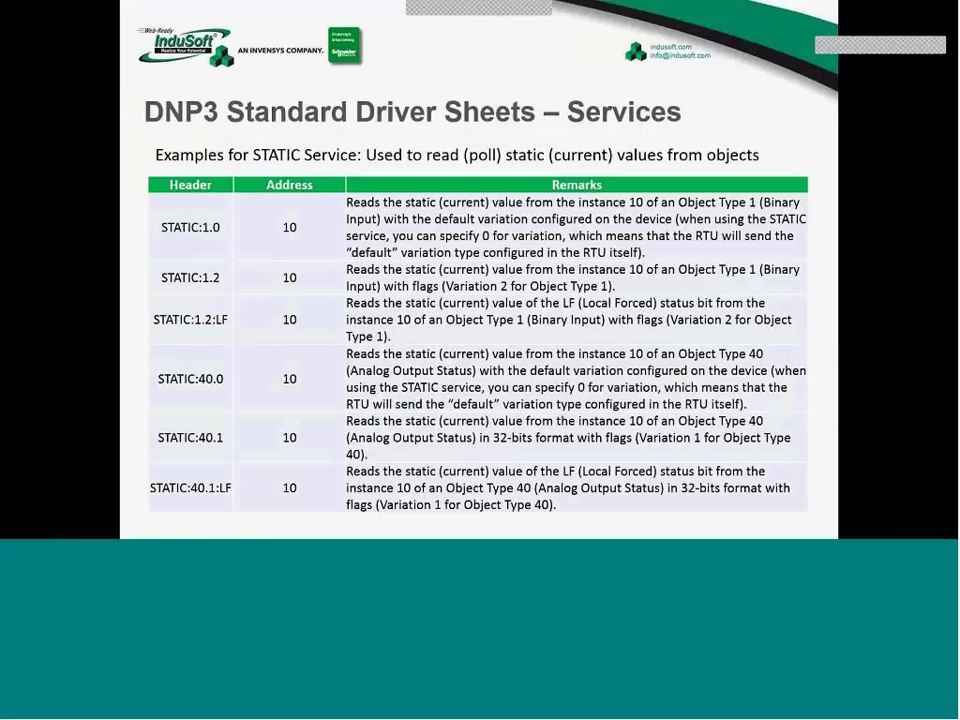
key(Right)
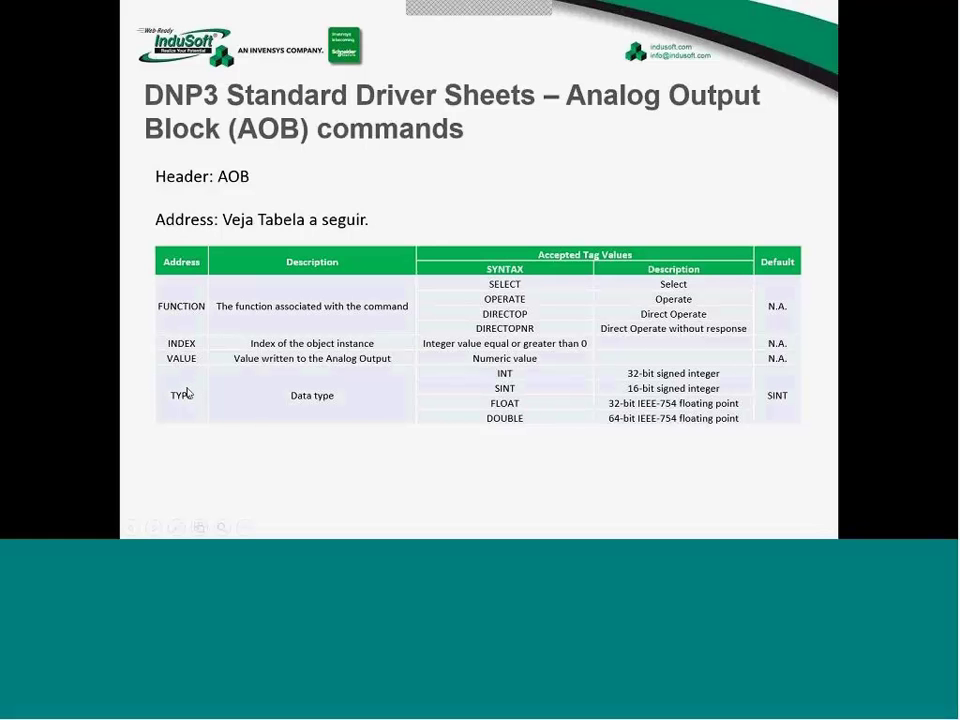
key(alt+Tab)
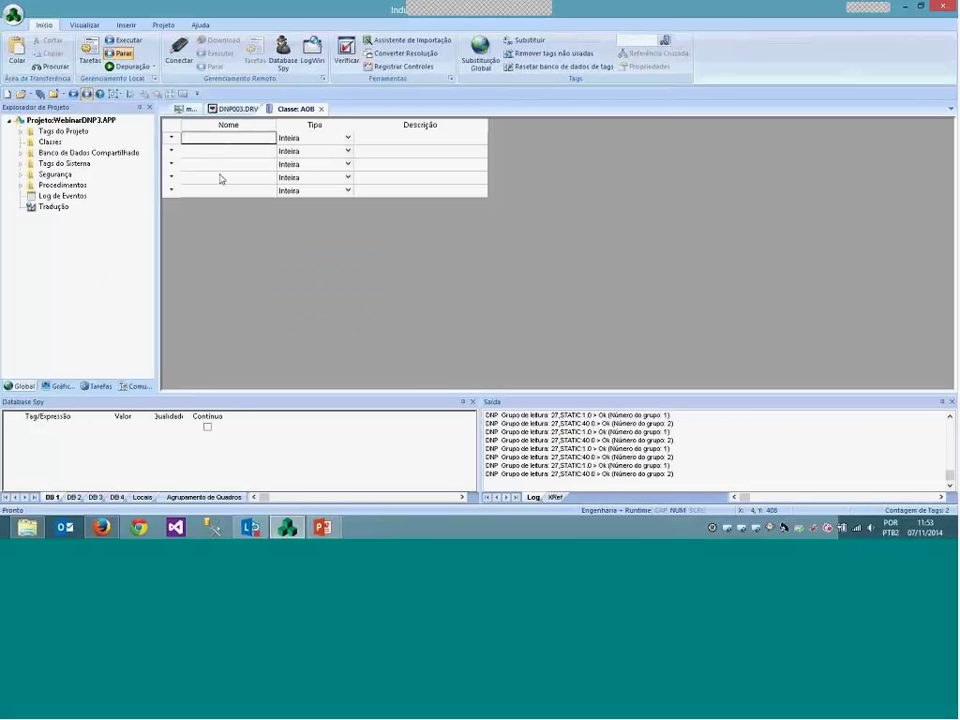
- Add four members to the AOB class: Function, Index, Type and Value
text(Function)
key(Return)
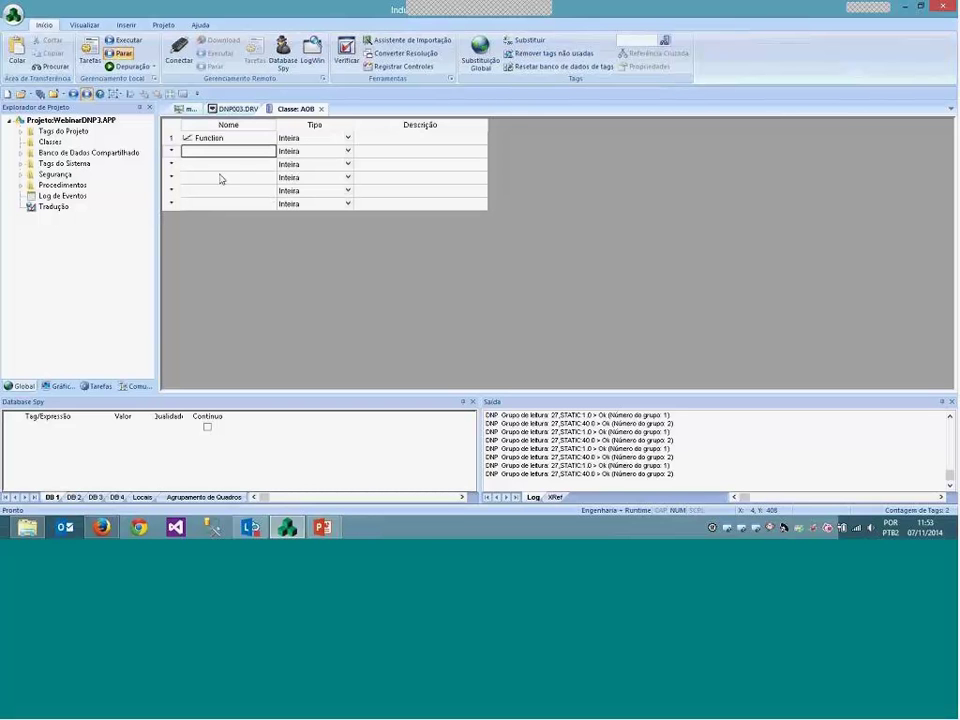
text(Index)
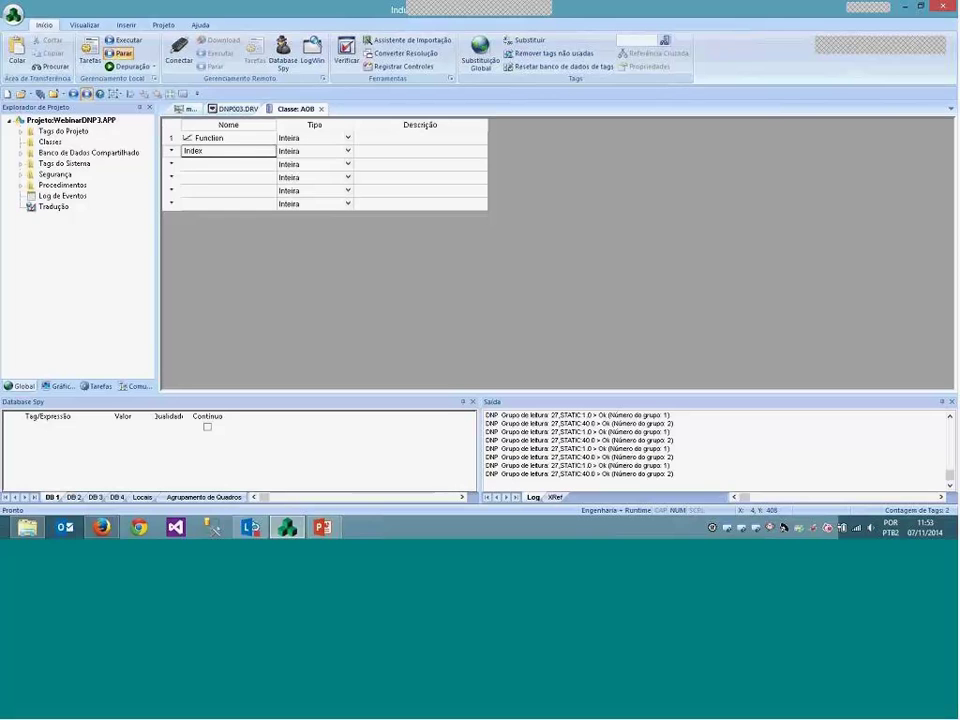
key(Return)
text(Type)
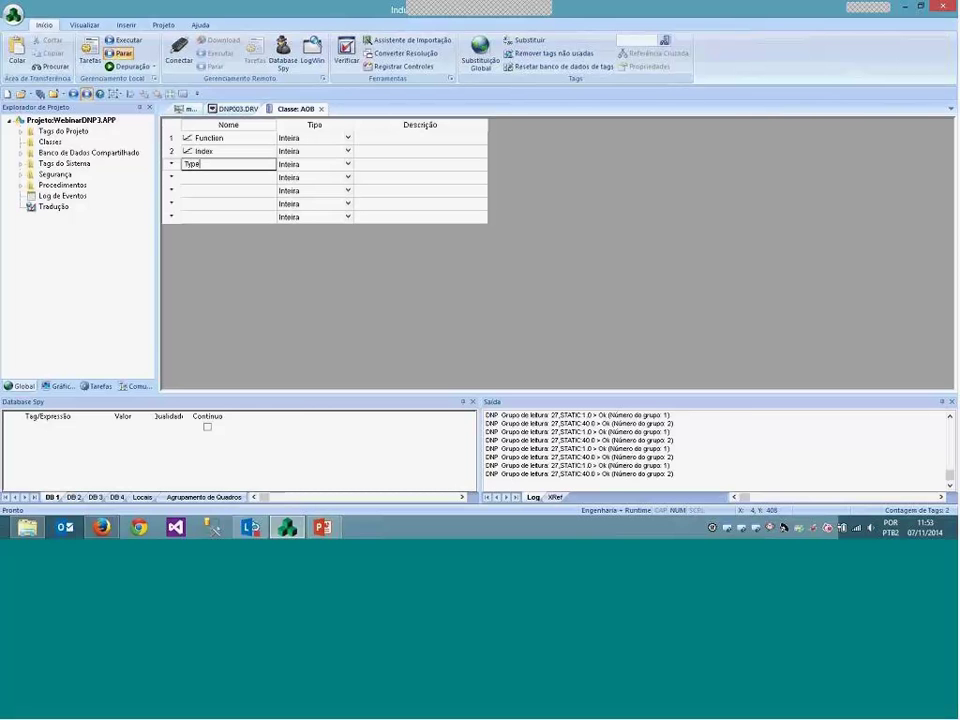
key(Return)
text(Value)
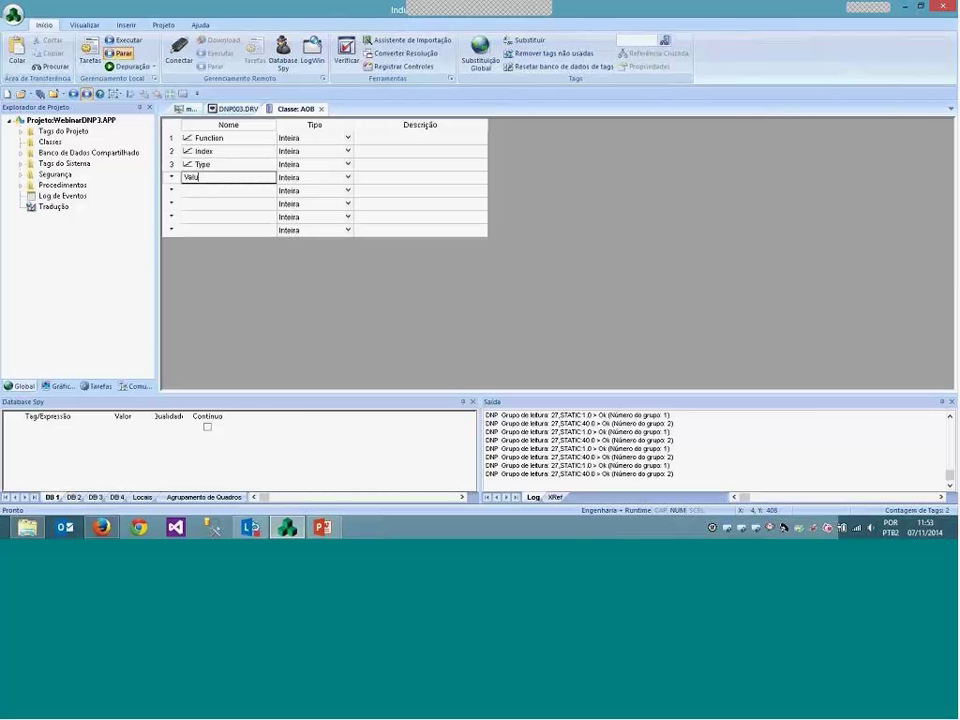
key(Return)
- Set the data type of the Function and Type members of the AOB class to String
key(Tab)
key(Up)
key(Up)
key(Up)
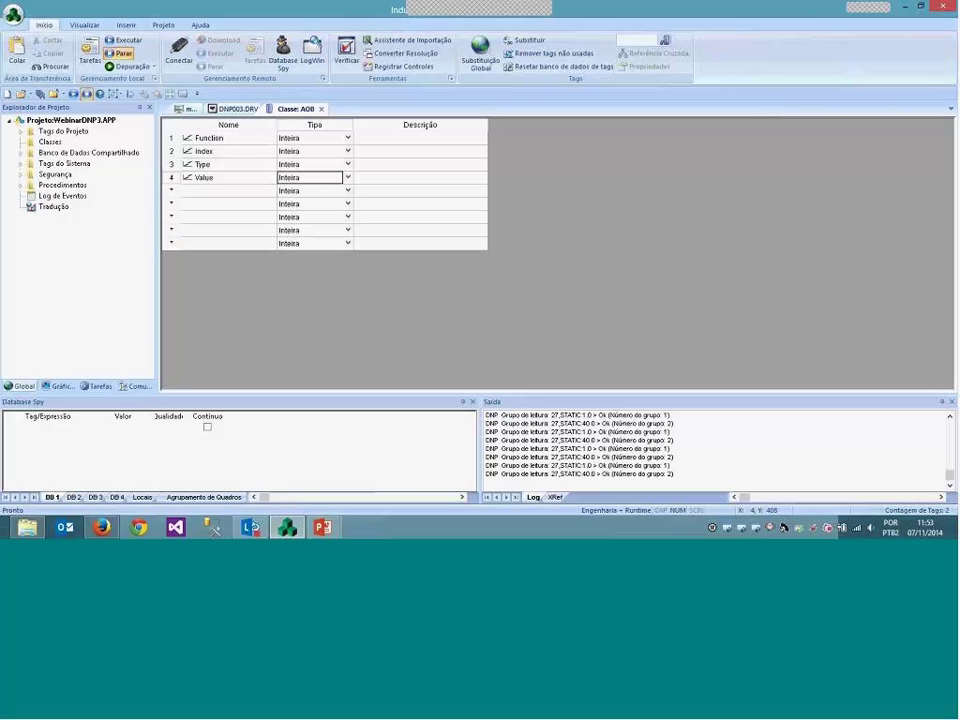
click(310, 138)
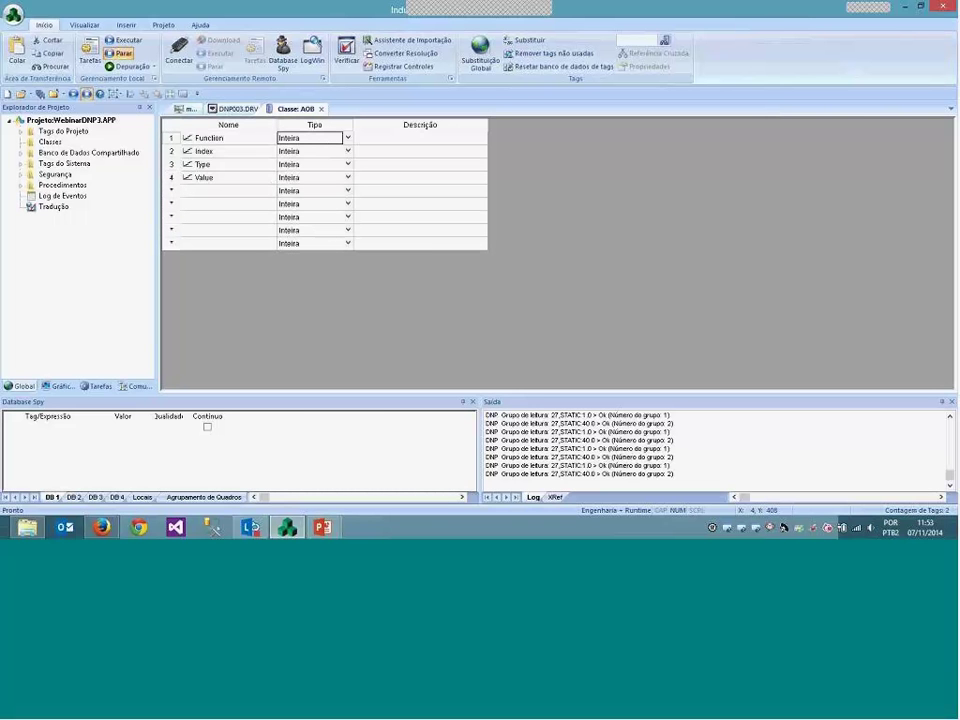
text(s)
click(310, 164)
text(s)
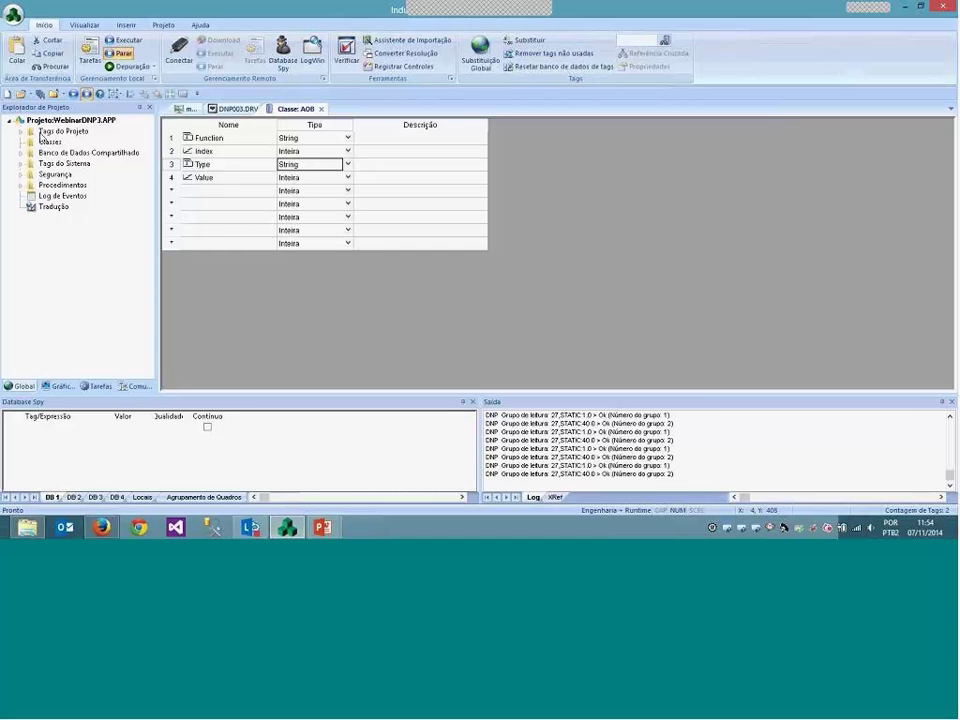
- Open the project tags datasheet and add a tag named AOB
double_click(42, 133)
click(46, 143)
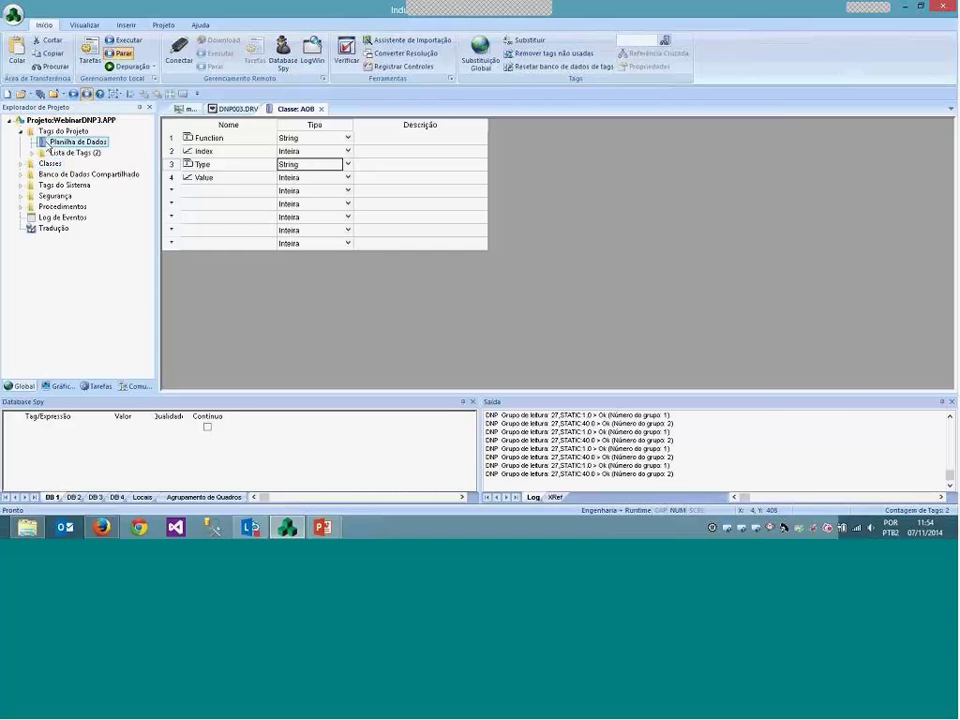
double_click(46, 143)
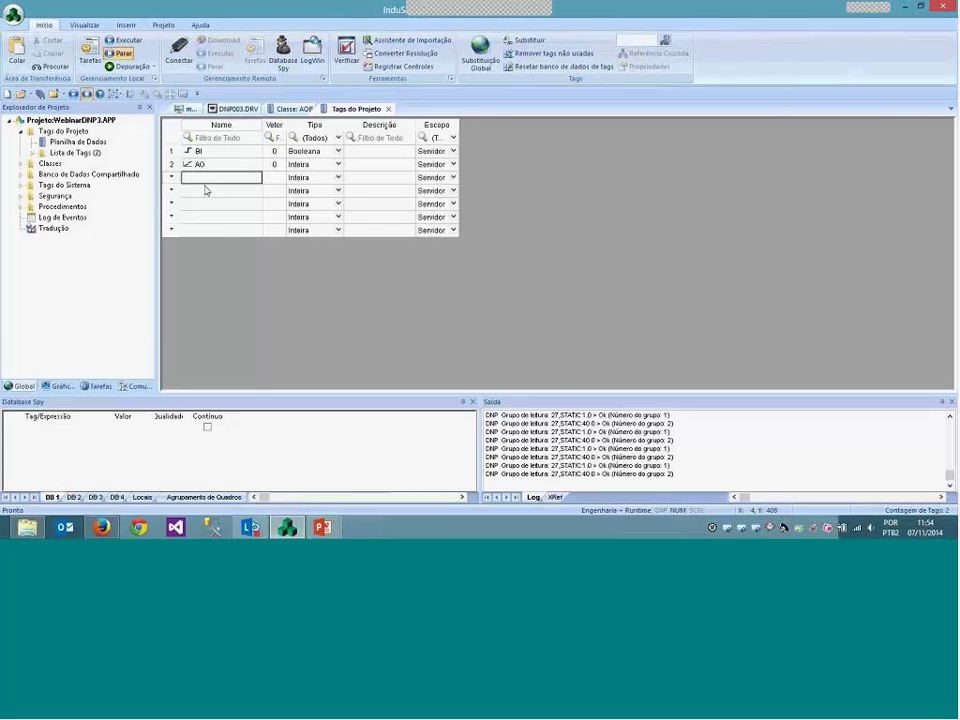
text(AOB)
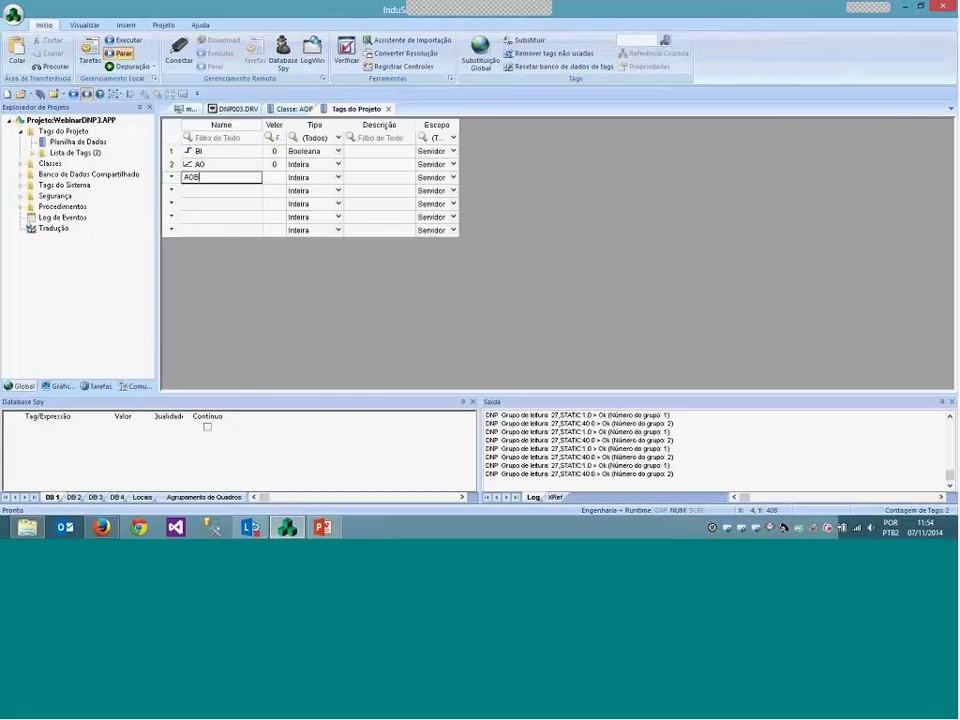
key(Return)
- Assign the AOB class as the AOB tag's type, and close the project tags and class sheets
key(Right)
key(Up)
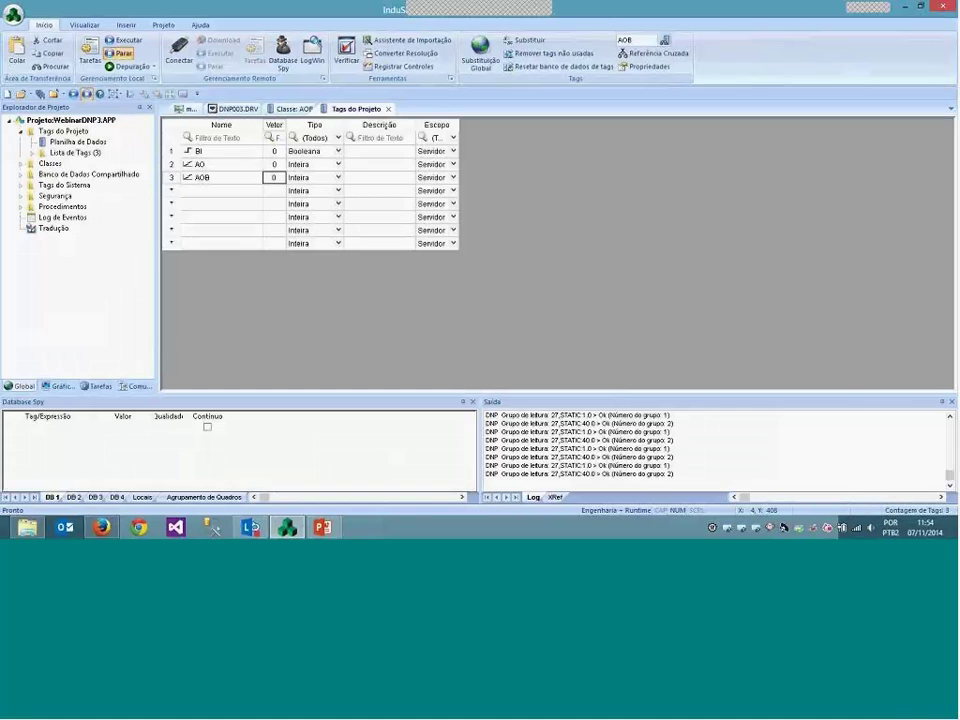
key(Right)
click(338, 178)
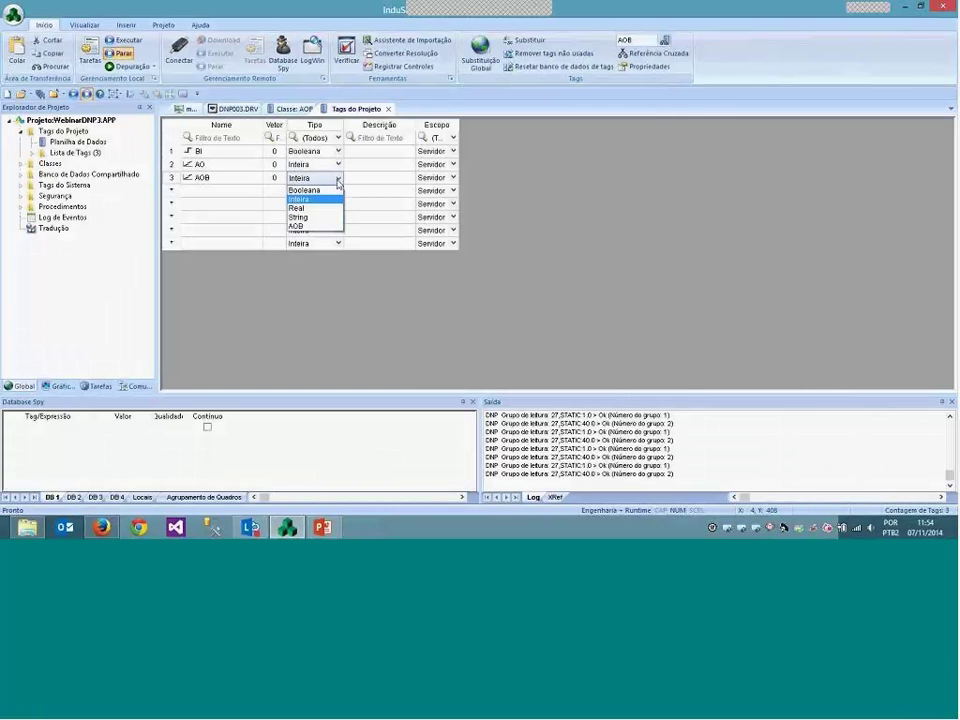
click(315, 229)
click(250, 218)
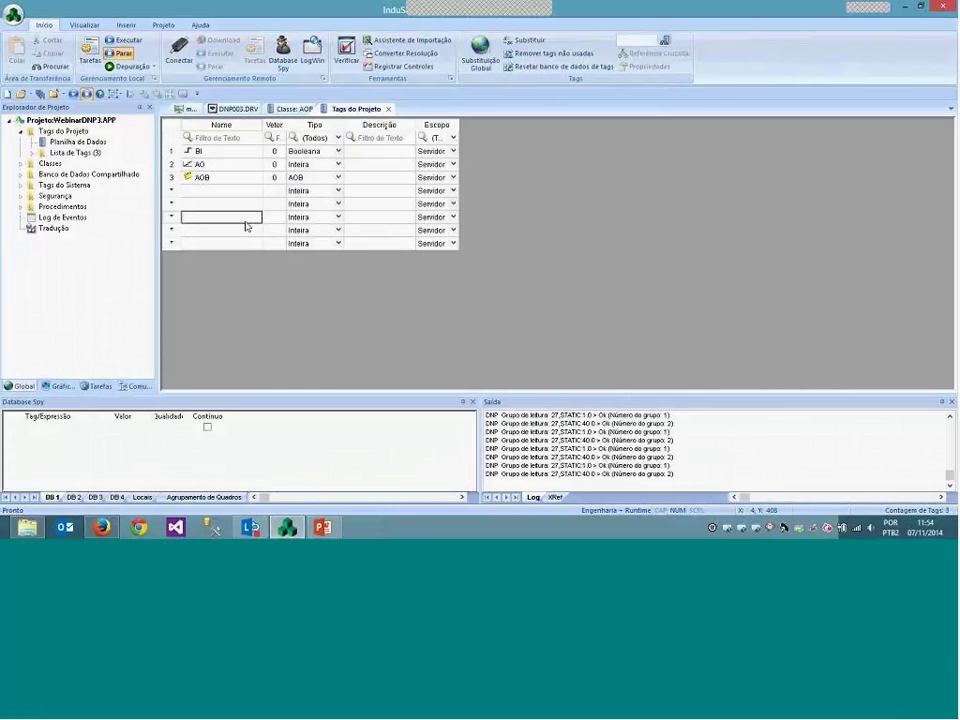
click(389, 109)
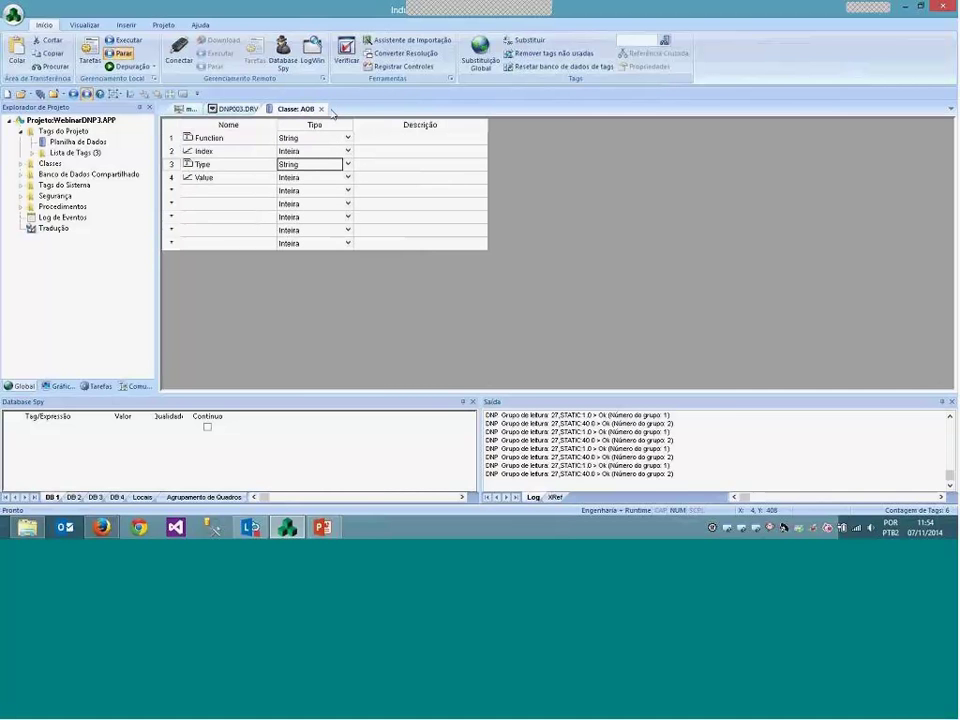
click(322, 109)
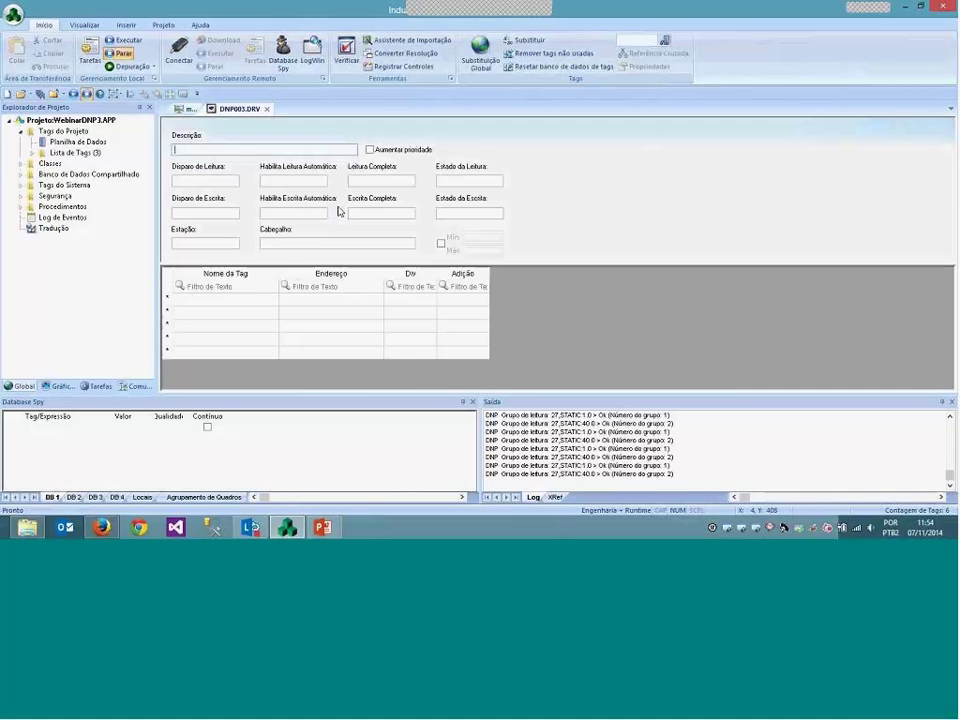
- Enter AOB.Function and AOB.Type as the first two tag names in the DNP003.DRV sheet
click(203, 303)
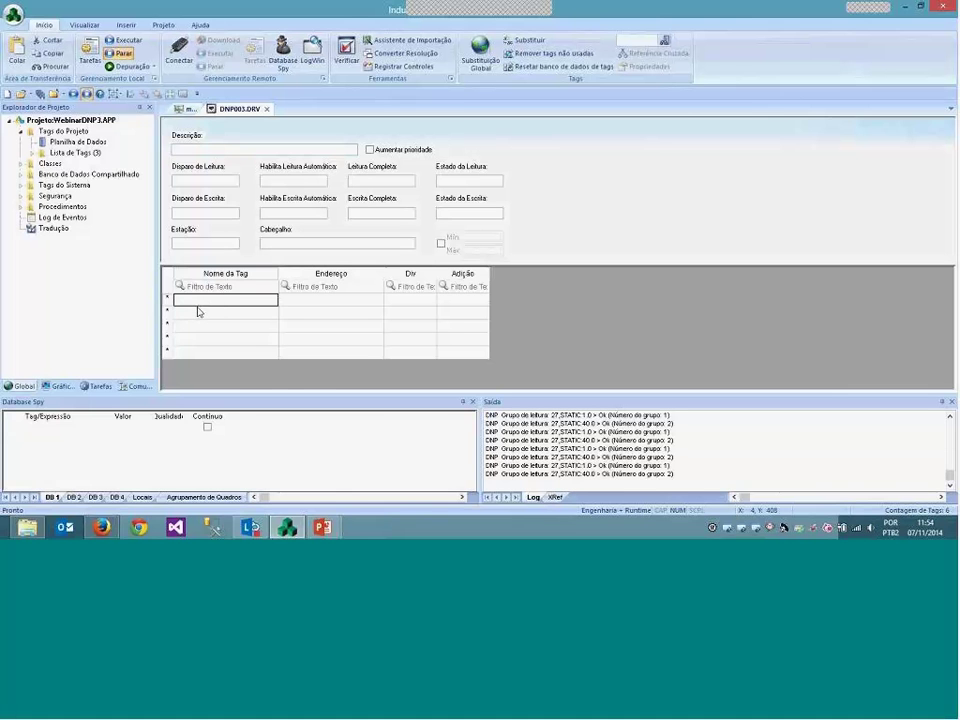
text(AOB)
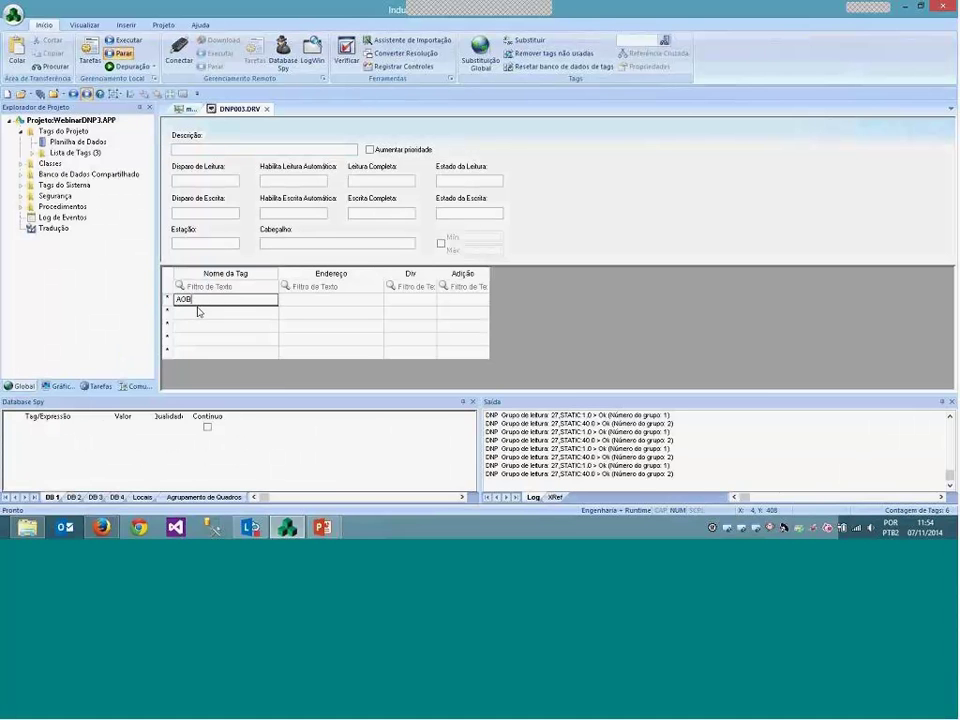
text(.Function)
click(198, 313)
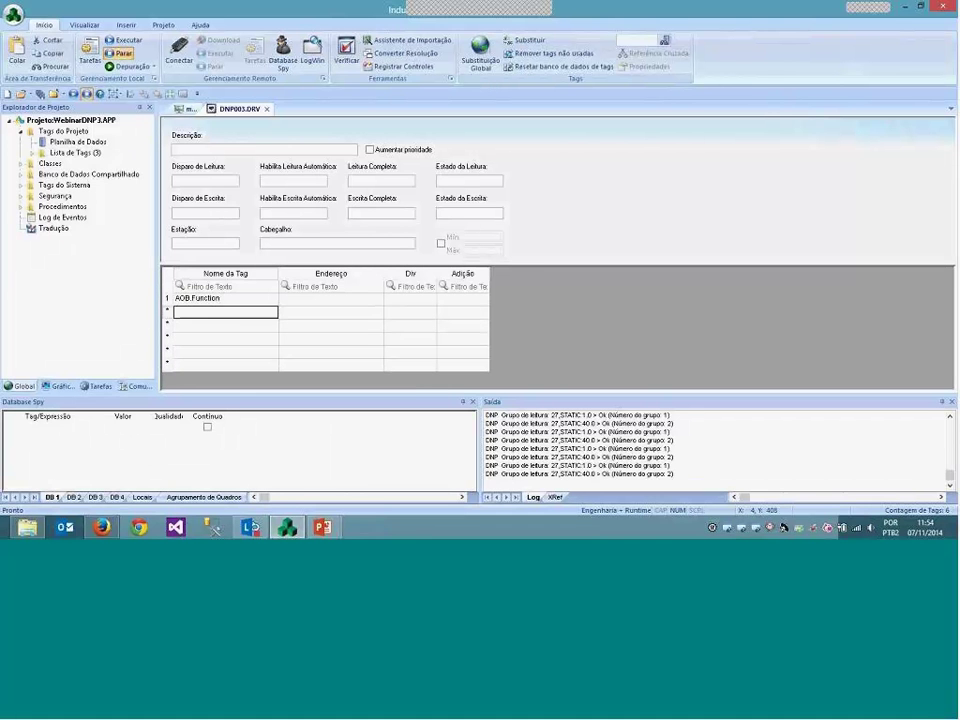
text(AOB)
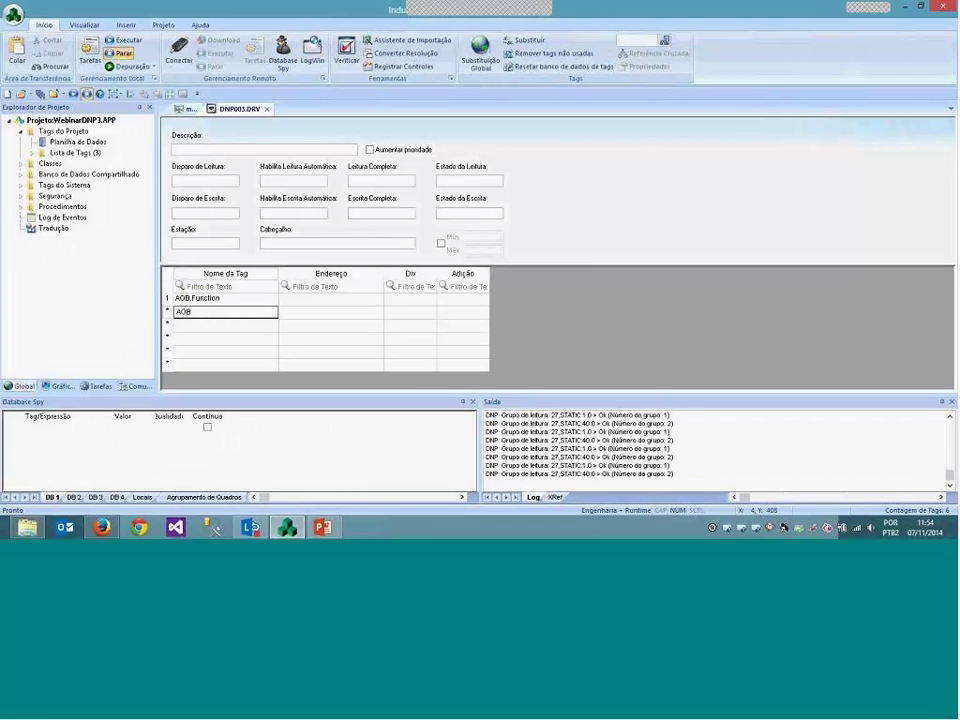
text(.Type)
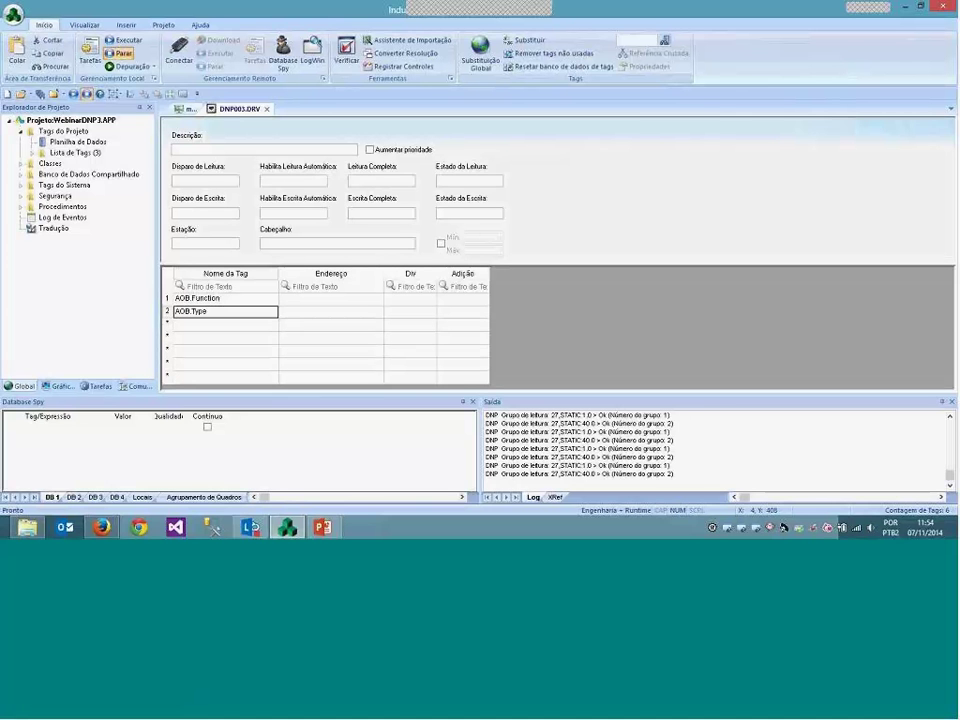
key(BackSpace)
key(BackSpace)
key(BackSpace)
key(BackSpace)
key(BackSpace)
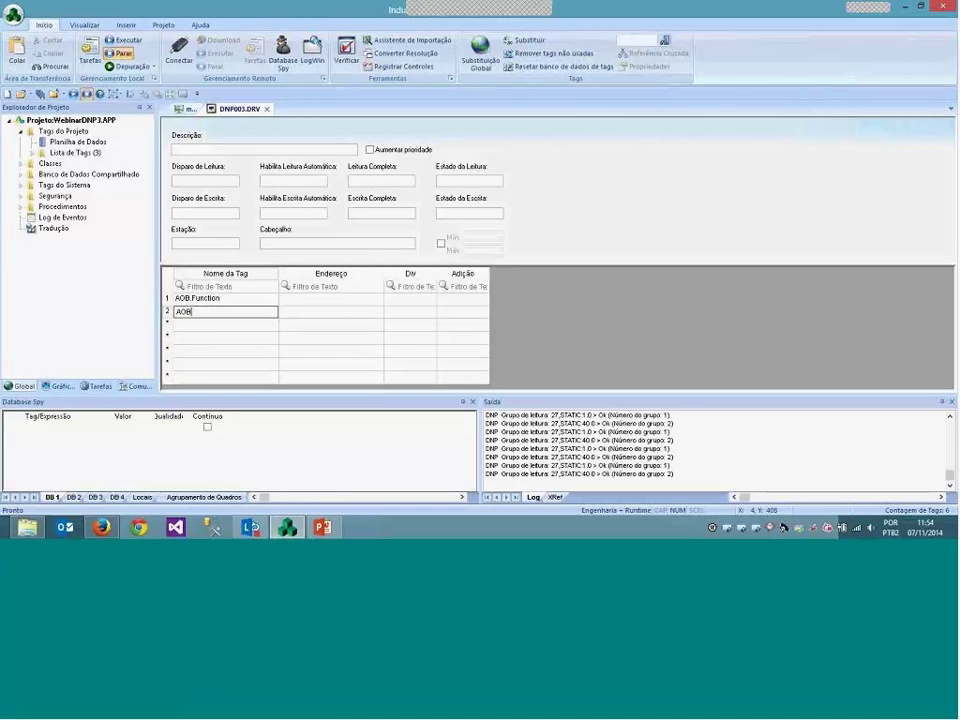
text(.Index)
key(BackSpace)
key(BackSpace)
key(BackSpace)
key(BackSpace)
key(BackSpace)
text(Type)
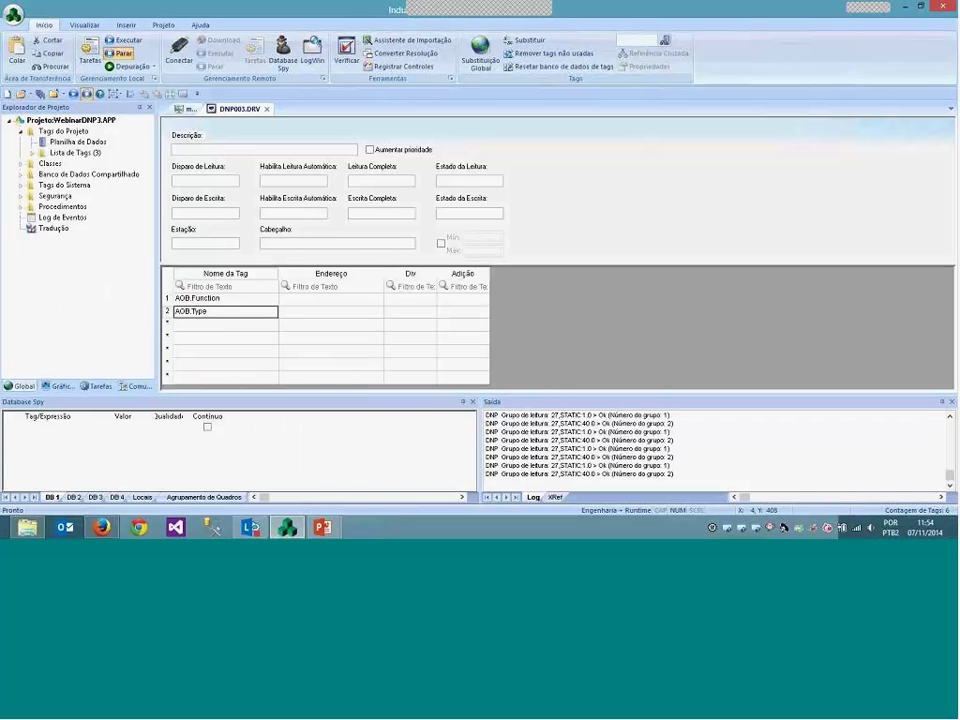
- Enter AOB.Index and AOB.Value as the third and fourth tag names in the driver sheet
key(Return)
text(AOB)
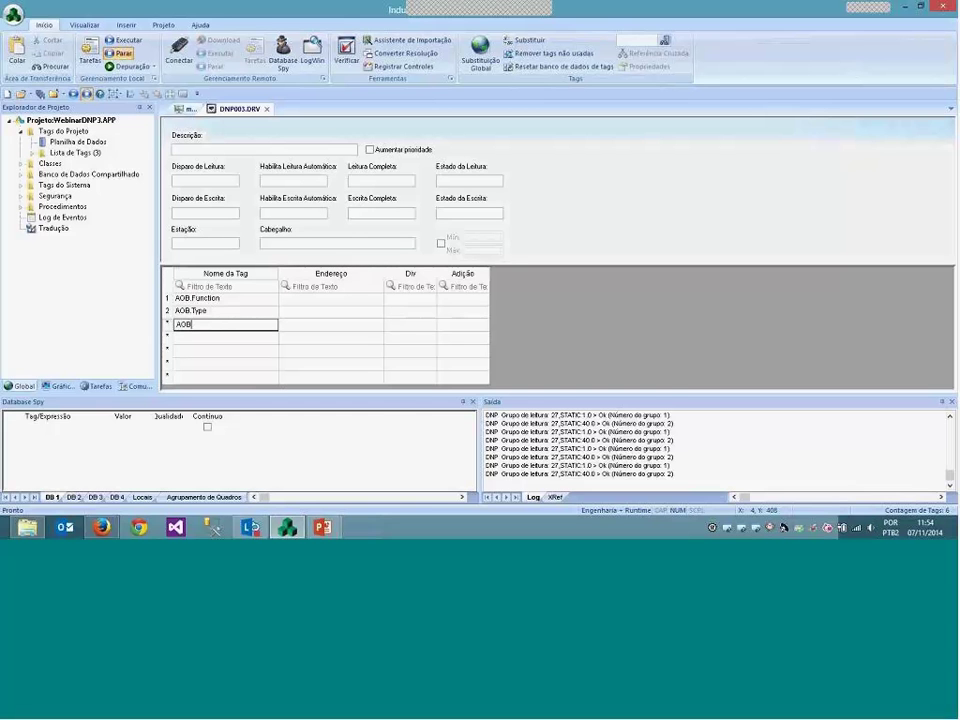
text(.Index)
key(BackSpace)
key(BackSpace)
key(BackSpace)
key(BackSpace)
text(nd)
key(BackSpace)
key(BackSpace)
text(ndex)
key(Return)
text(AOB)
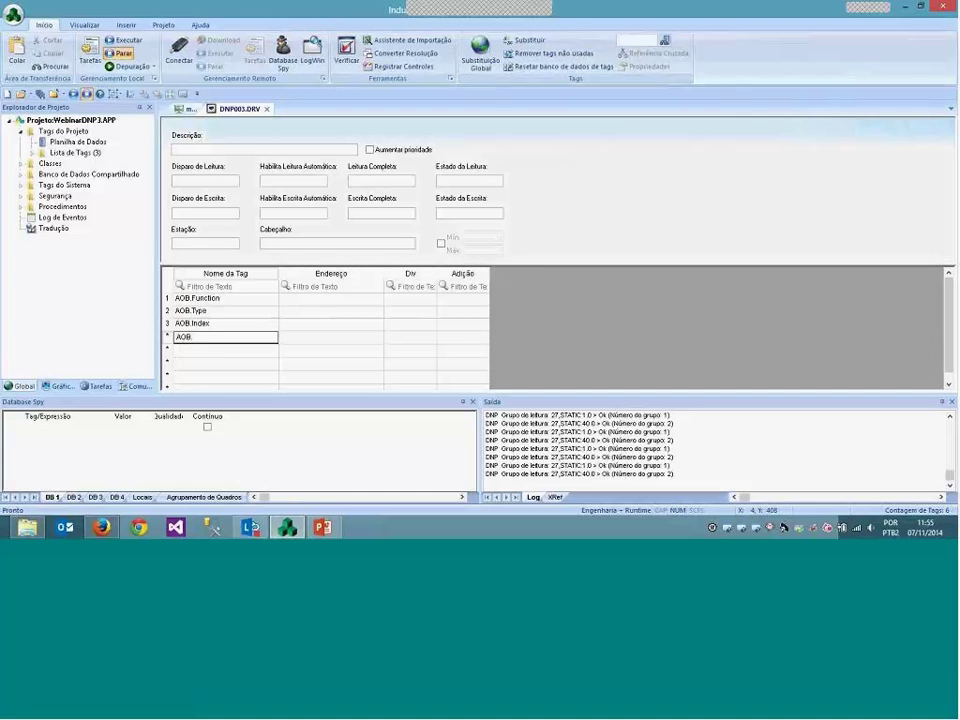
text(.Value)
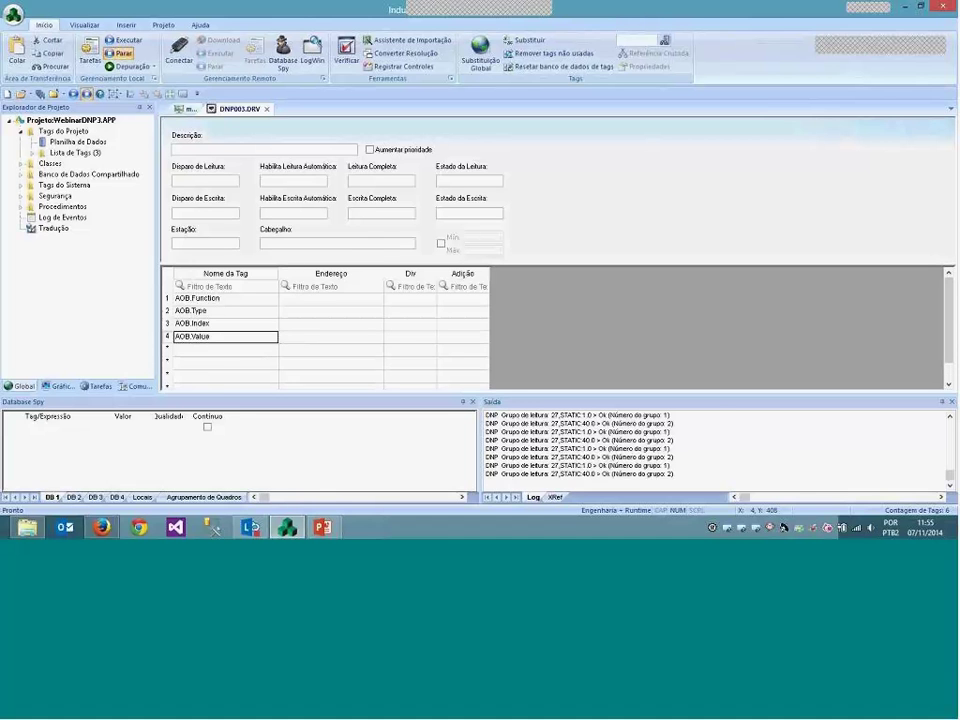
click(331, 323)
click(331, 298)
text(0)
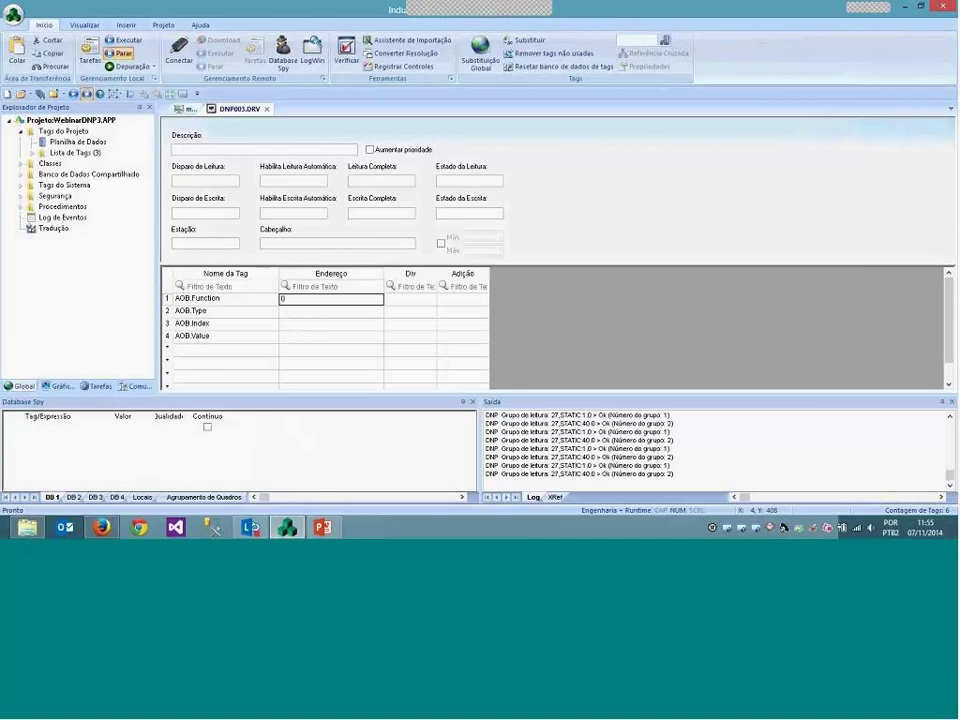
- Set the header (Cabeçalho) of the DNP003.DRV sheet to AOB
click(300, 244)
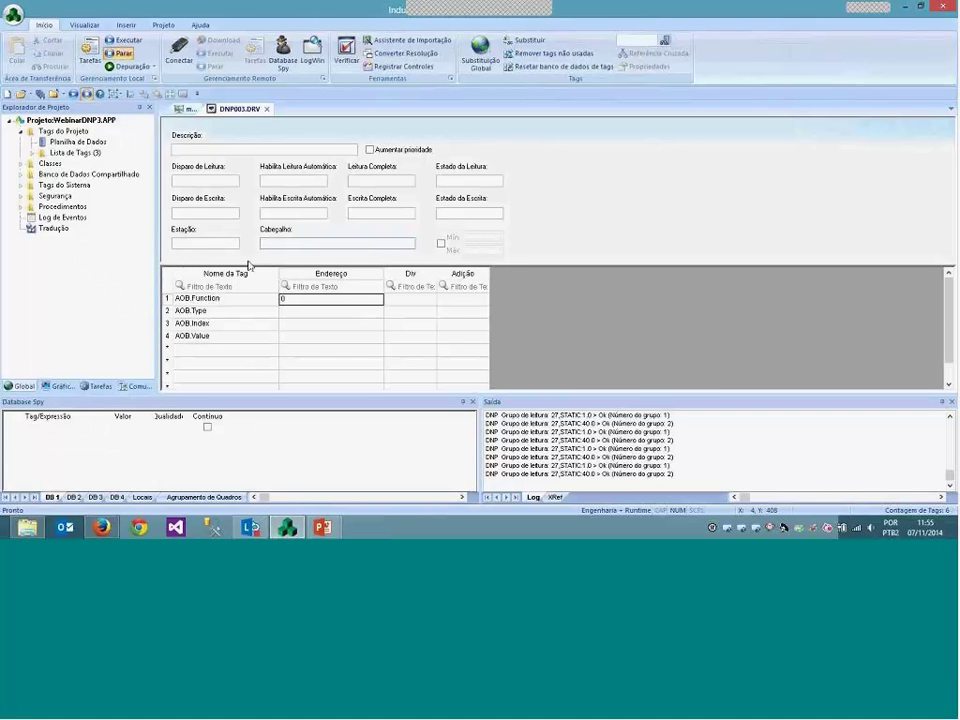
text(AOB)
key(Tab)
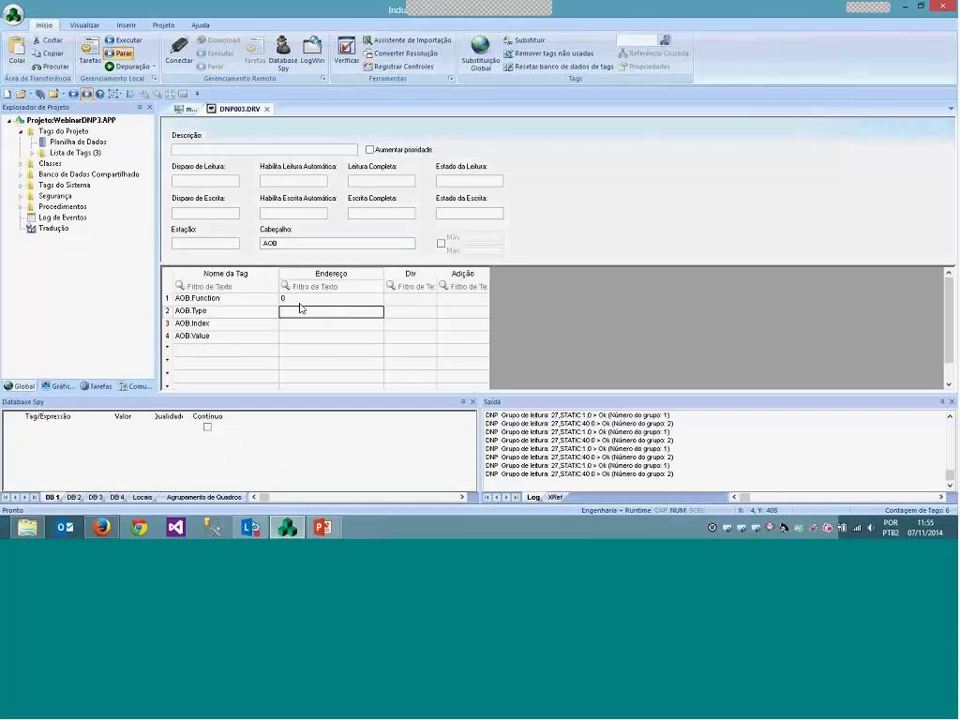
- Enter the addresses FUNCTION, TYPE, INDEX and VALUE for the matching AOB tags
text(F)
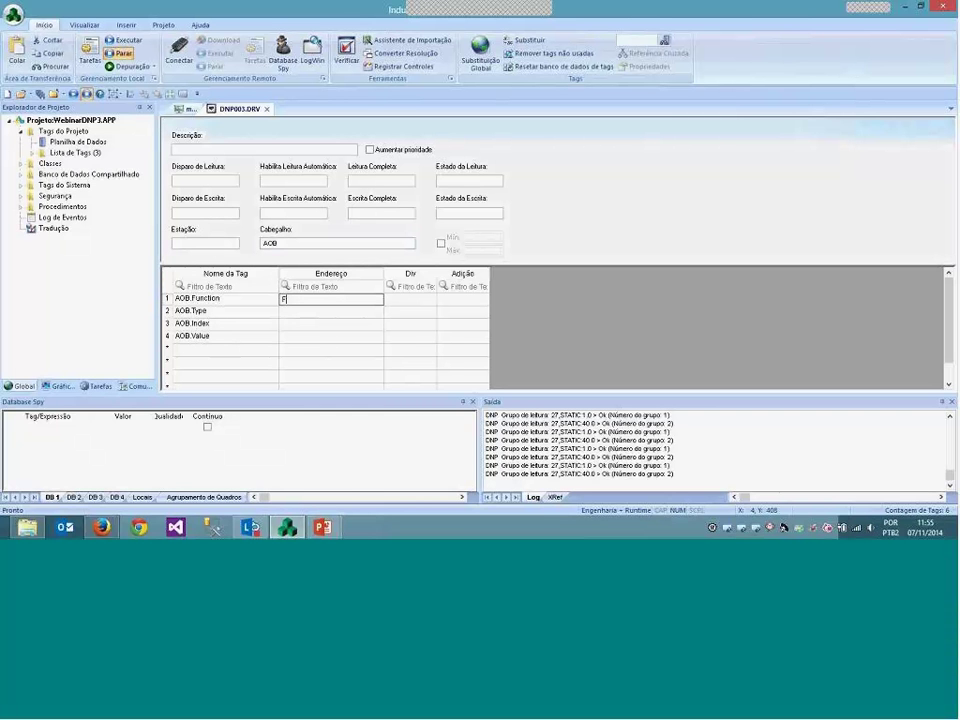
text(UNCTION)
key(Return)
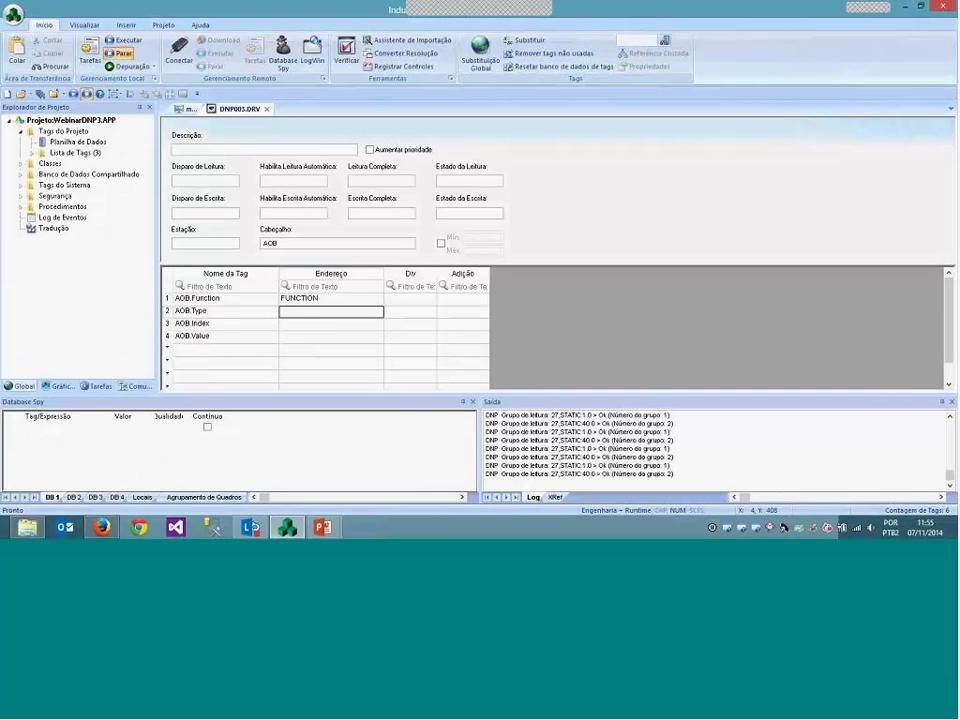
text(TYPE)
key(Return)
text(INDEX)
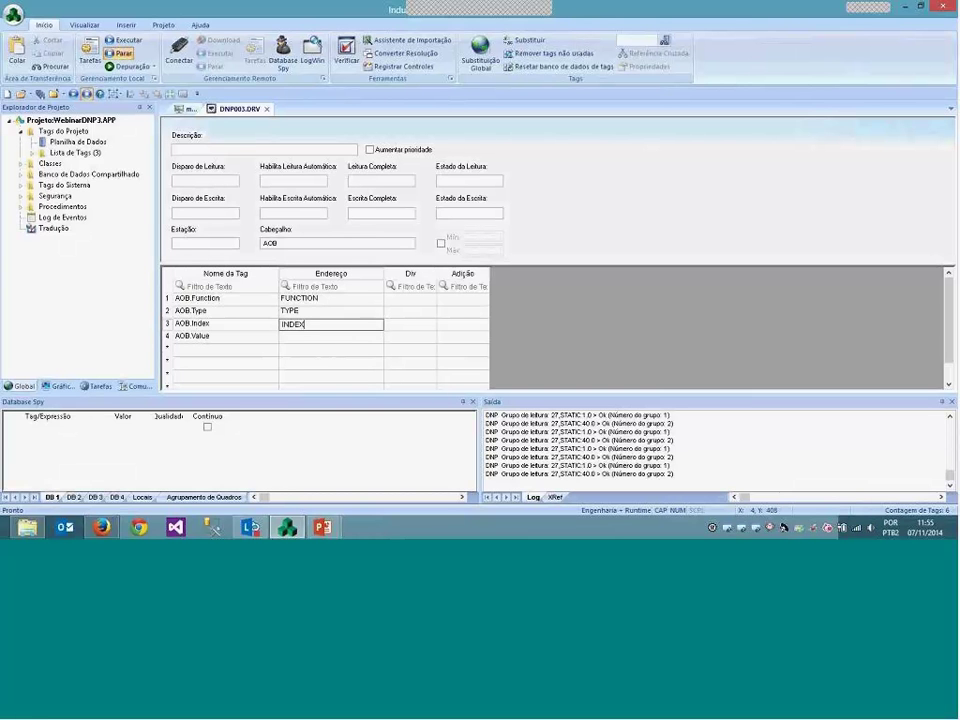
key(Return)
text(V)
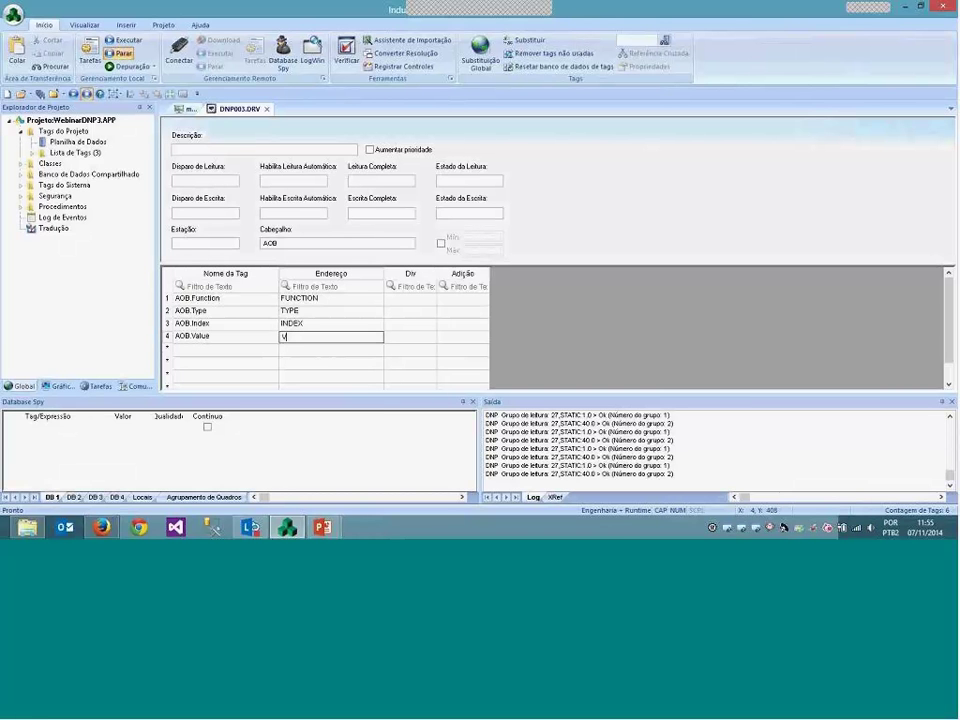
text(ALUE)
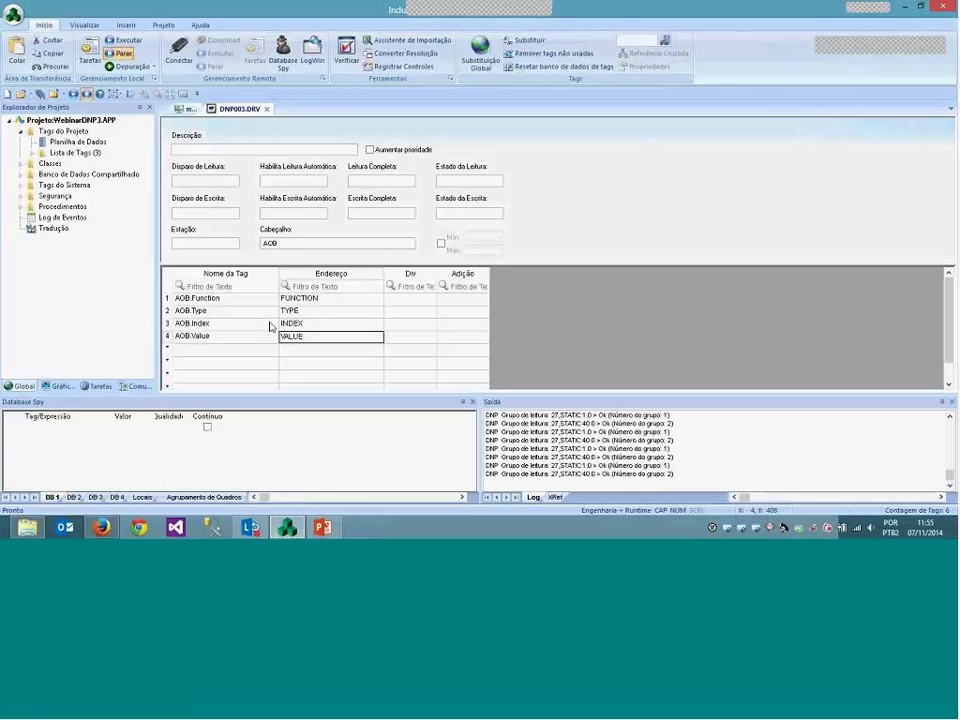
- Set the driver sheet's station (Estação) to 27 and its write trigger (Disparo de Escrita) to DE, creating DE as an Inteira tag with Servidor scope
text(27)
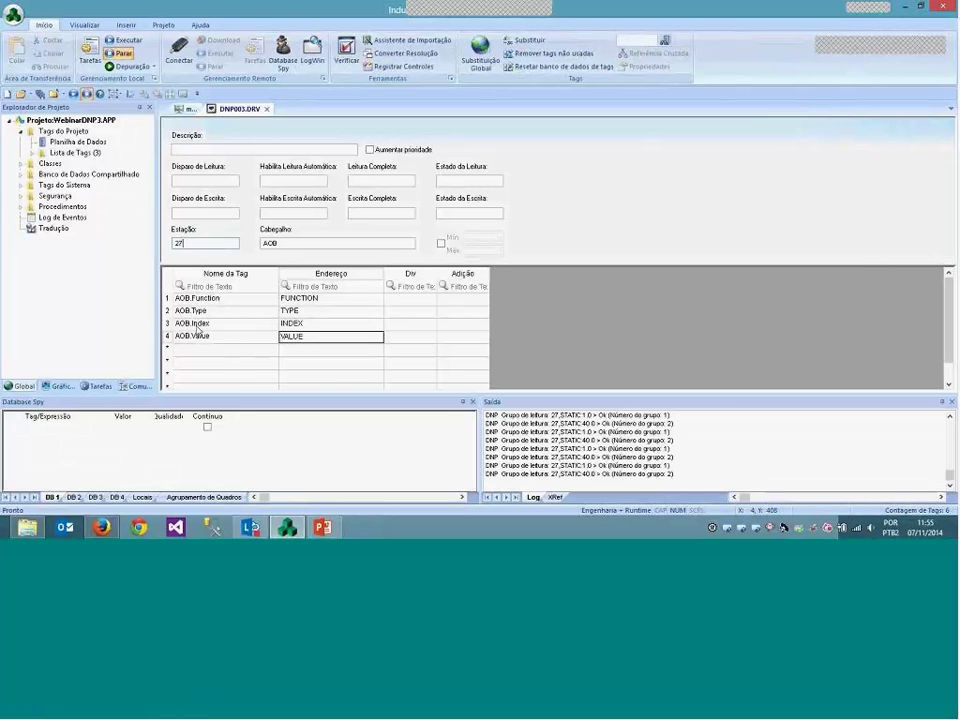
click(206, 212)
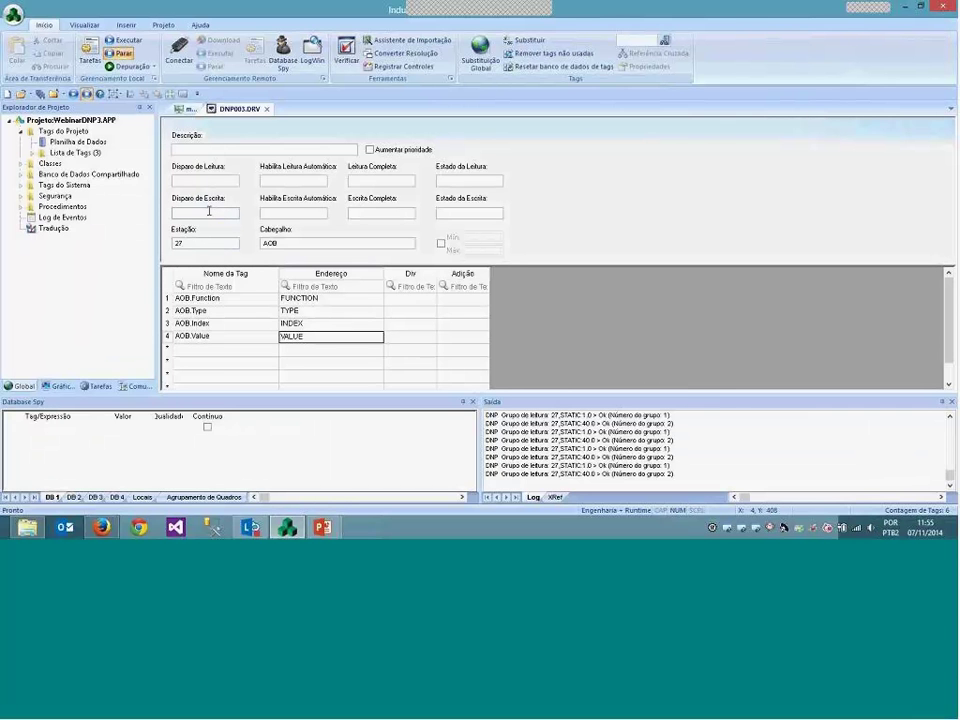
text(DE)
key(Return)
key(Return)
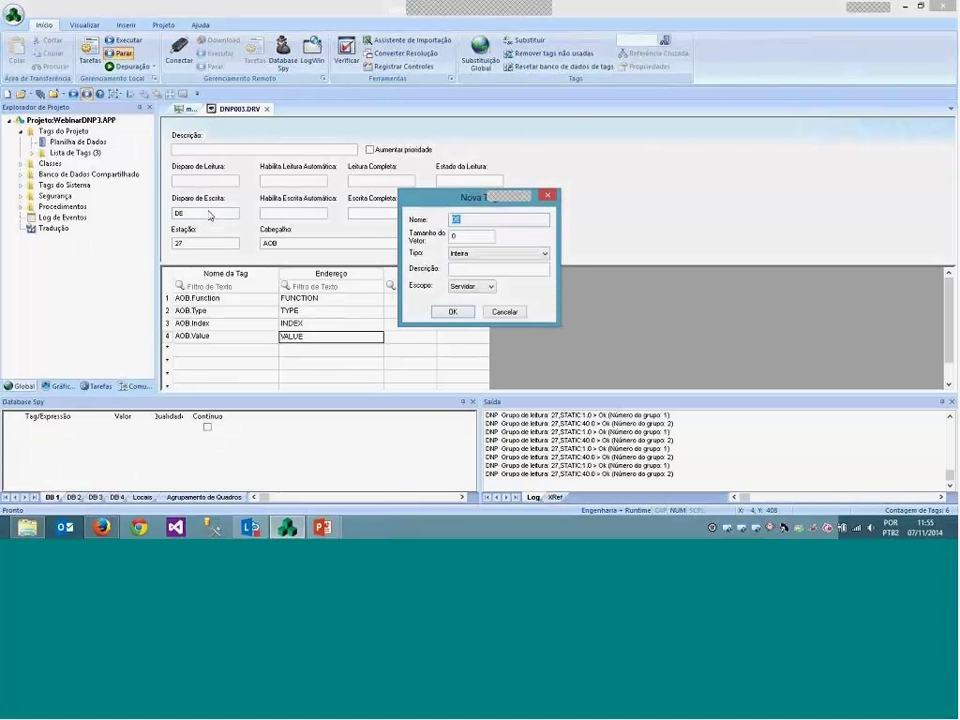
key(Tab)
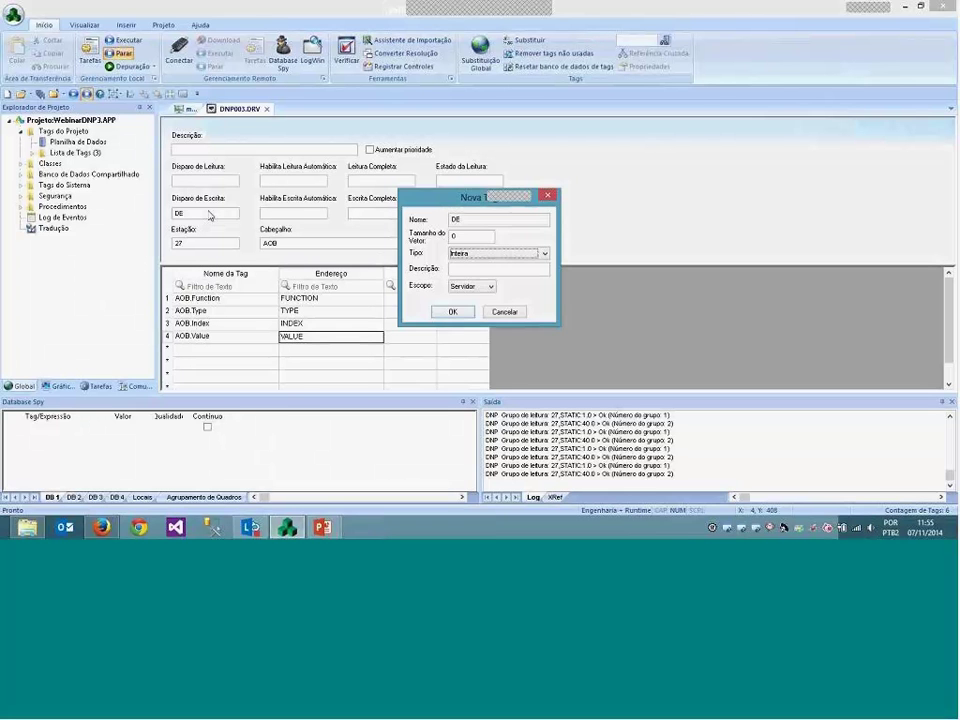
key(Return)
click(209, 211)
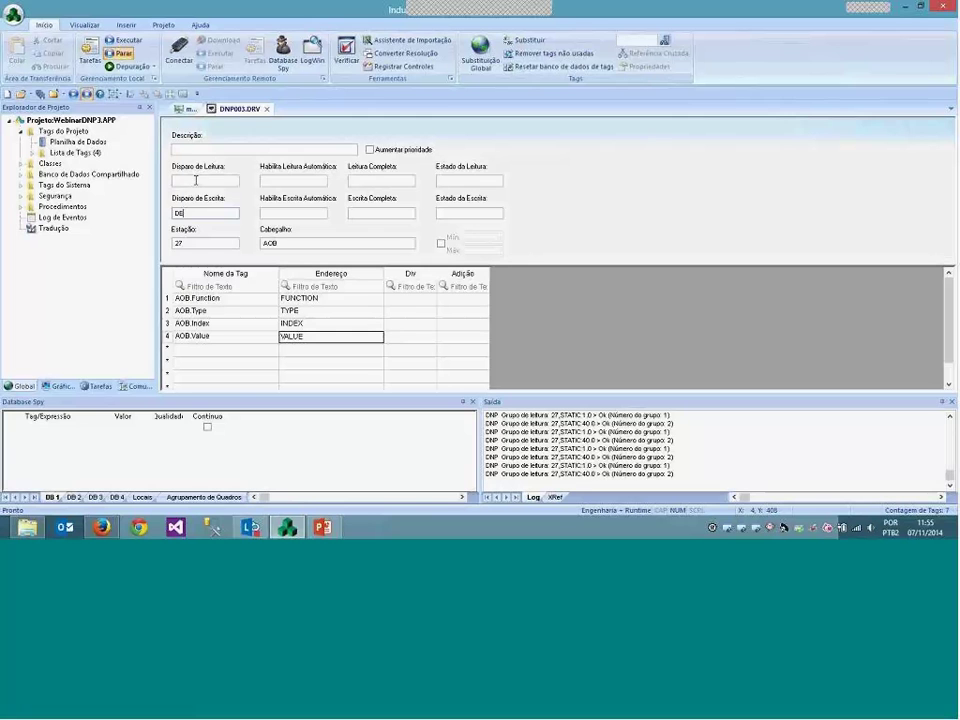
- Set the driver sheet's description (Descrição) to AOB, then save the sheet under the proposed number and close it
click(176, 149)
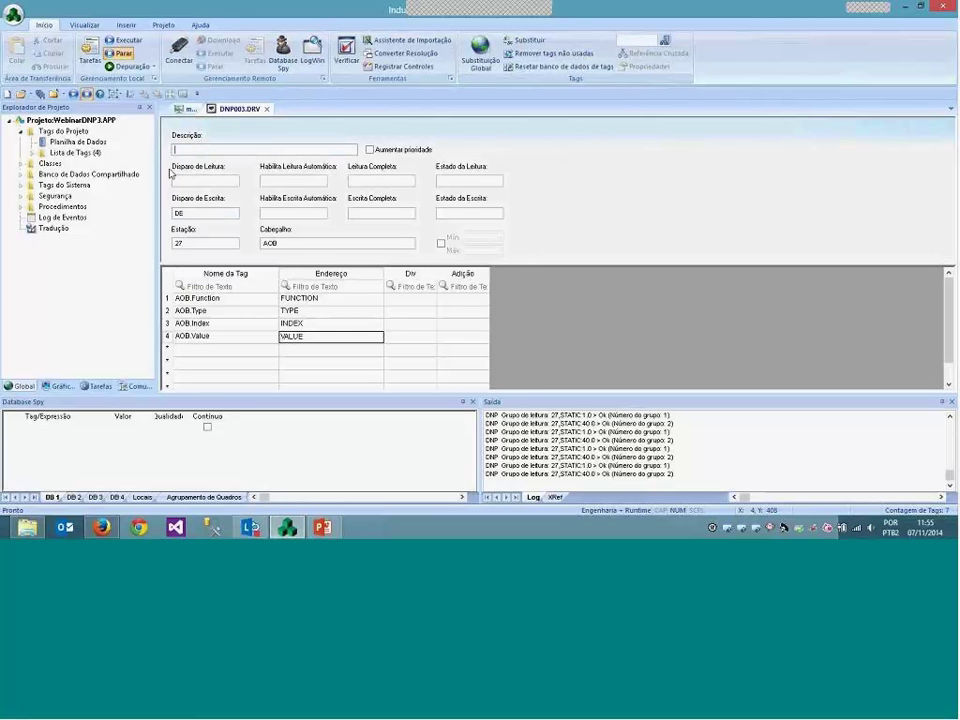
text(AOB)
drag(210, 302, 199, 339)
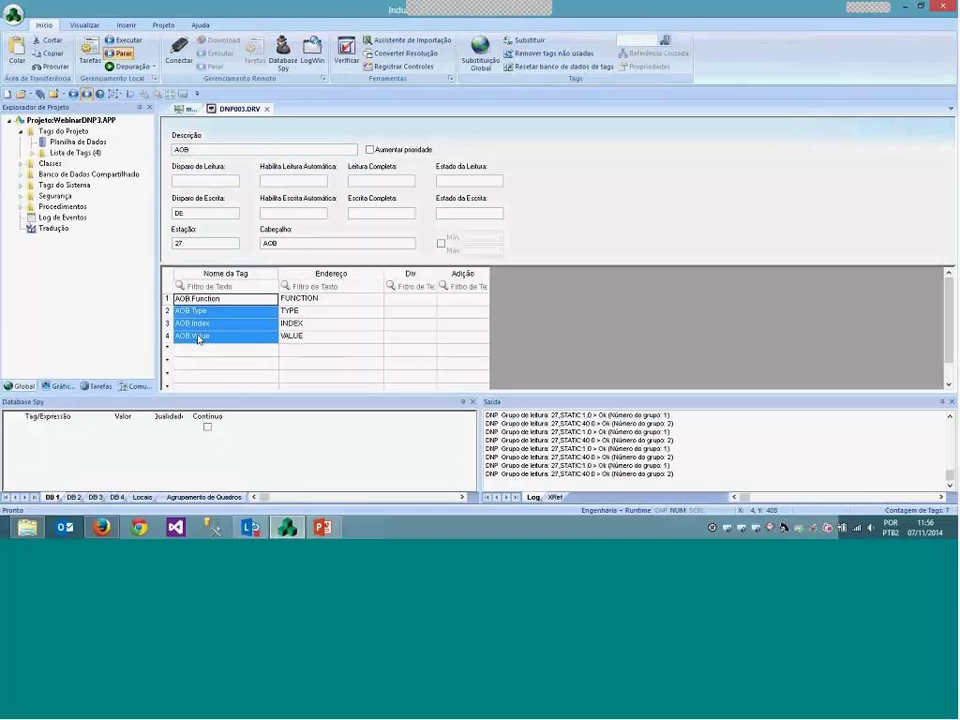
click(200, 338)
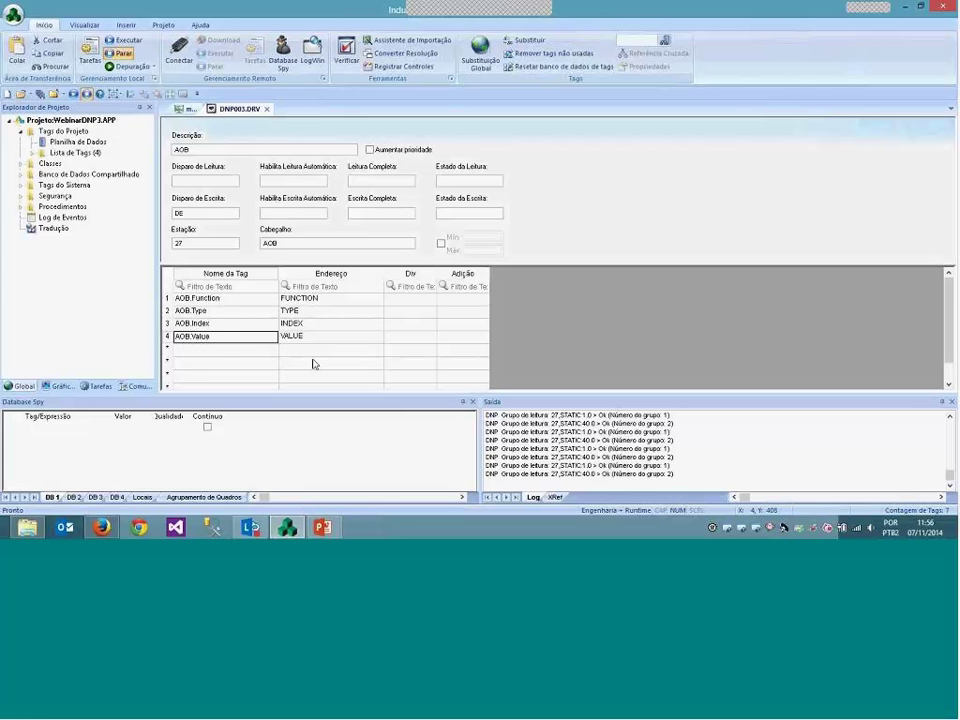
click(265, 110)
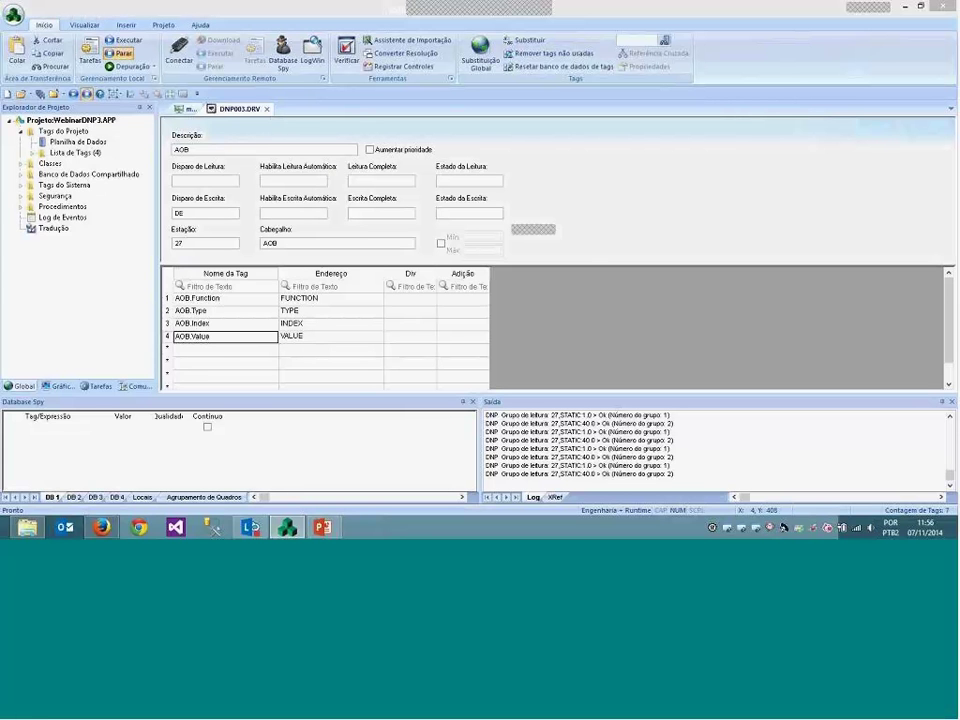
click(434, 311)
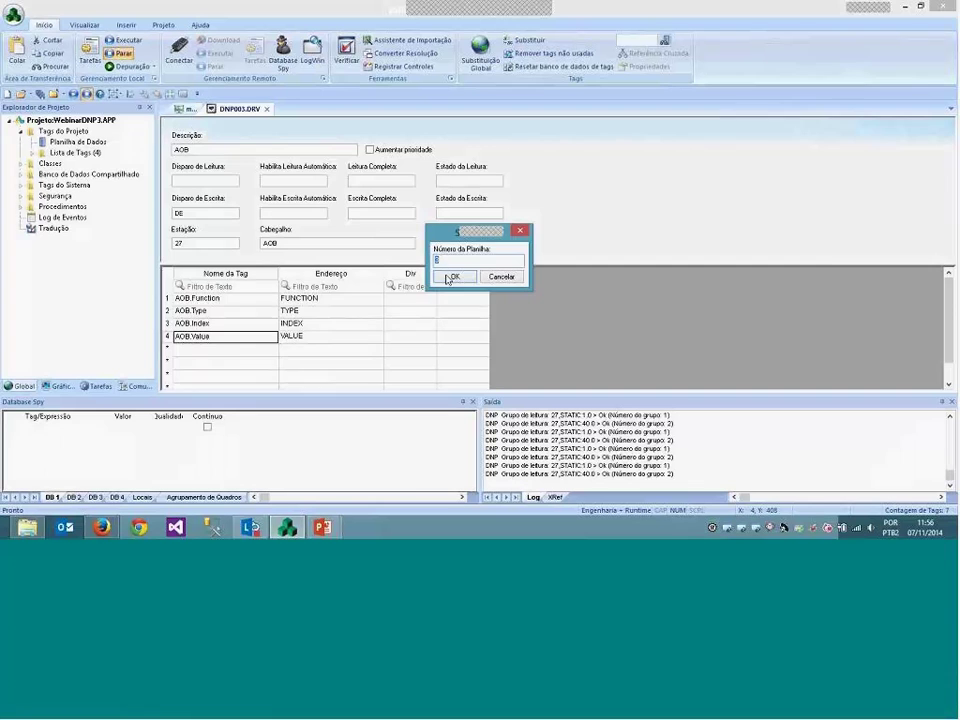
click(450, 277)
- Draw a button about 141 by 81 pixels below the {BI} rectangle on the main screen
click(223, 24)
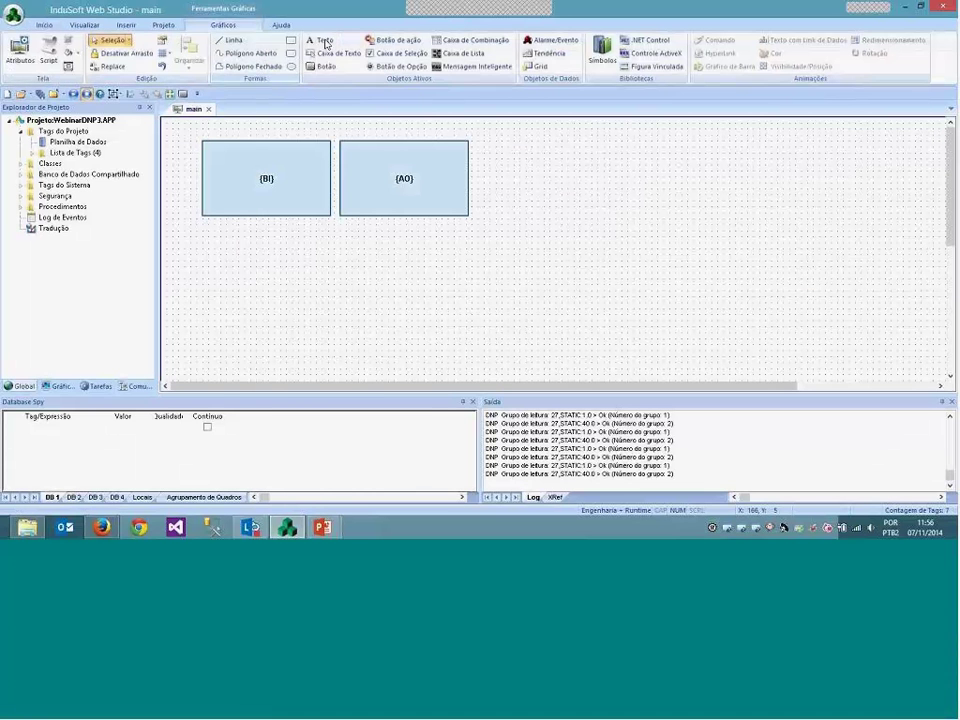
click(326, 66)
drag(218, 247, 306, 298)
- Set the new button's caption (Legenda) to SETAR AOB
double_click(271, 288)
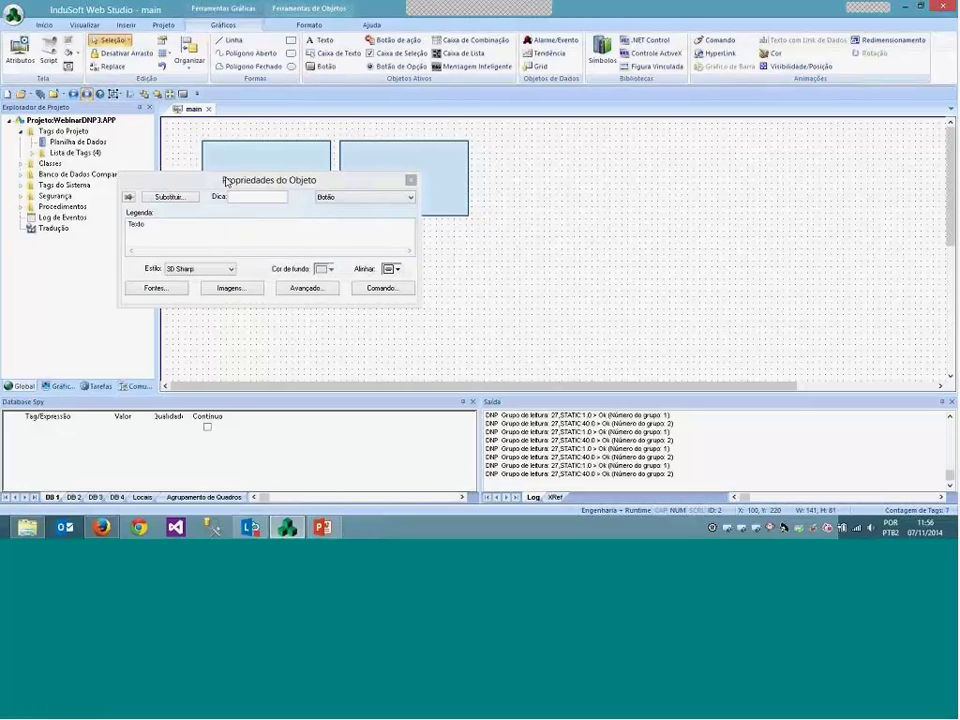
drag(221, 179, 538, 148)
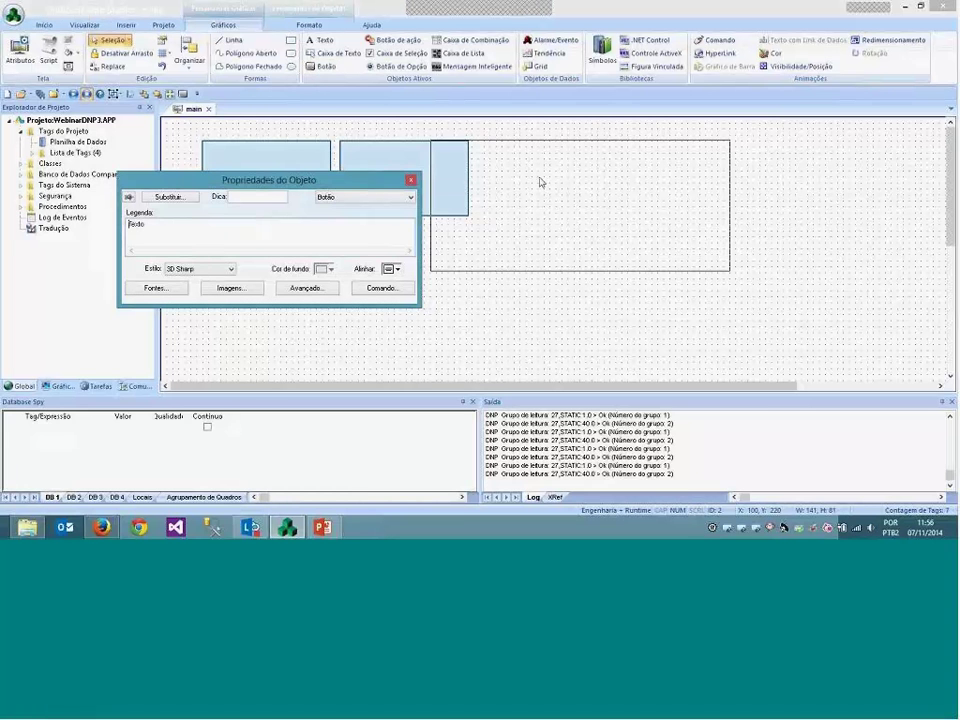
double_click(446, 190)
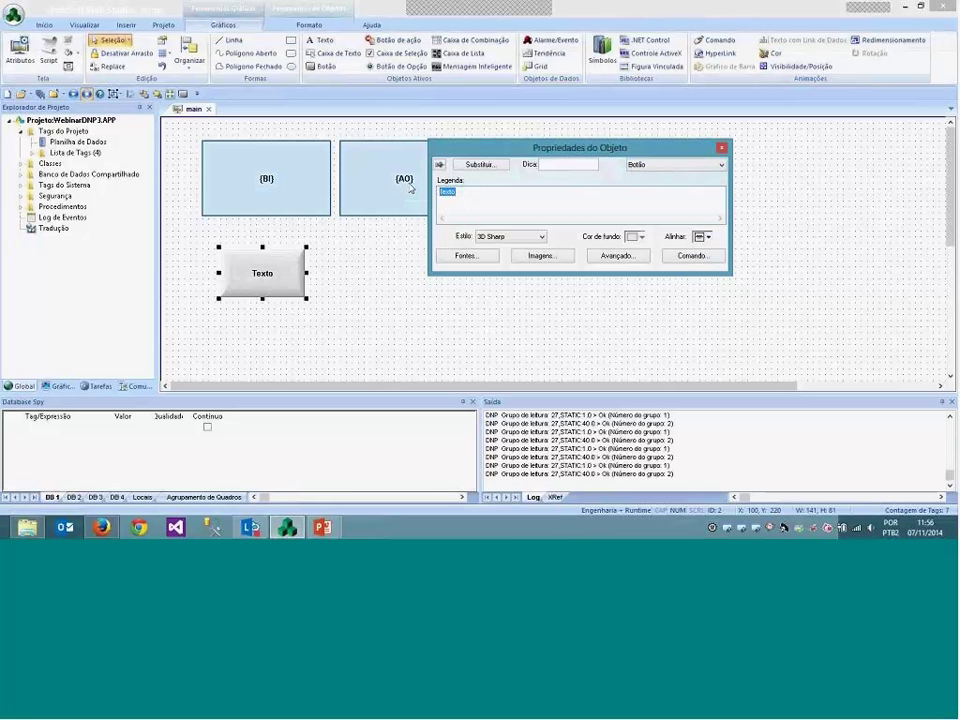
text(SETAR AO)
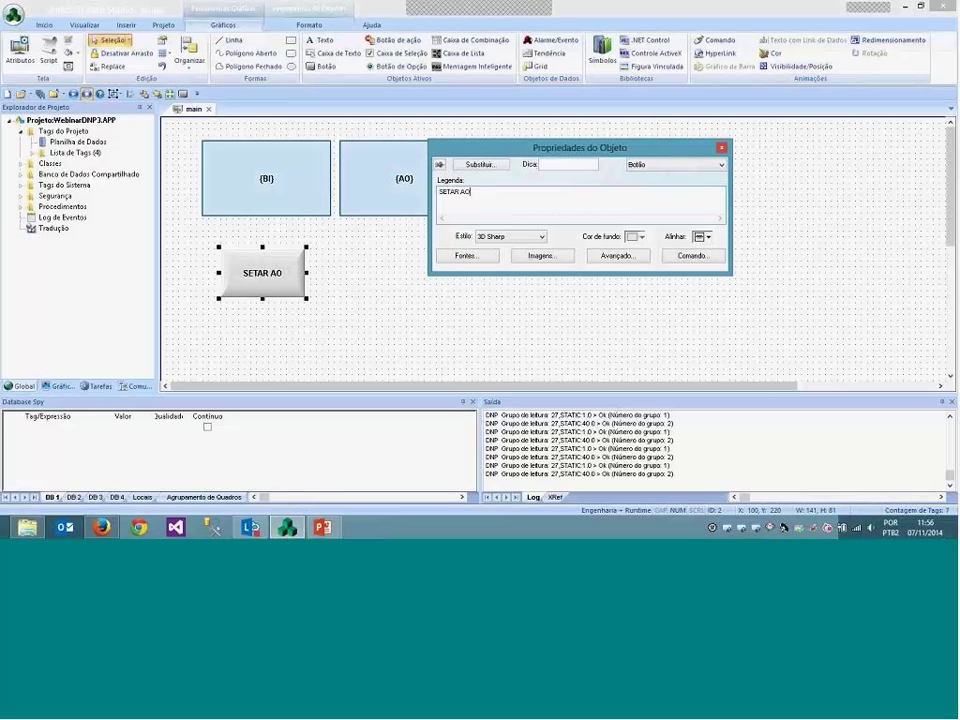
text(B)
- Add a VBScript on-press command to the SETAR AOB button with the first line $Keypad($AOB.Value->Name, "Keypad")
click(692, 255)
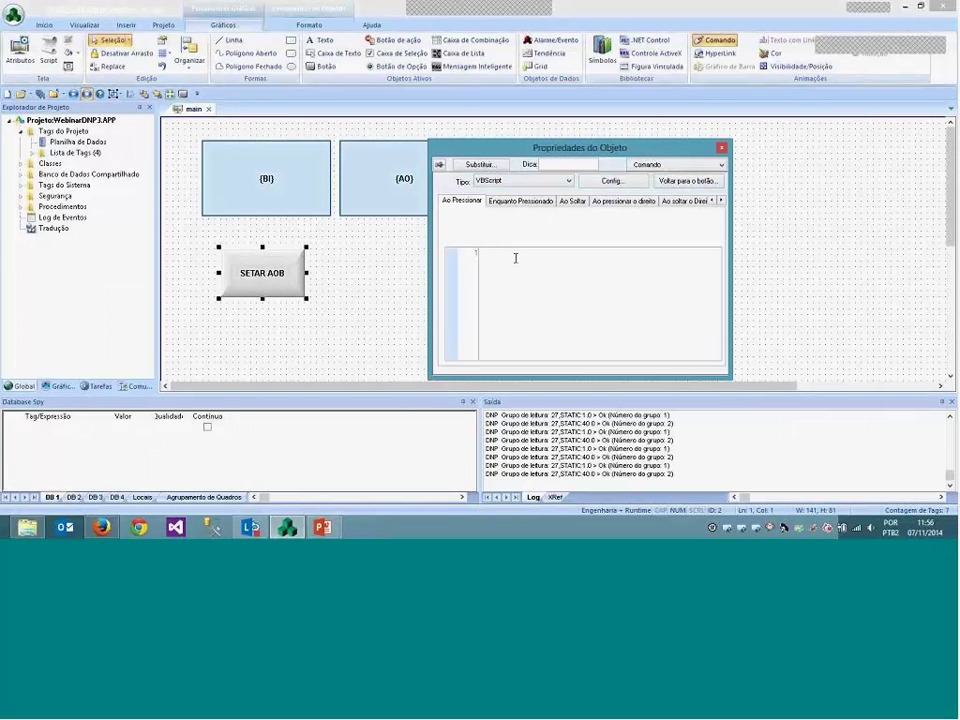
text($Key)
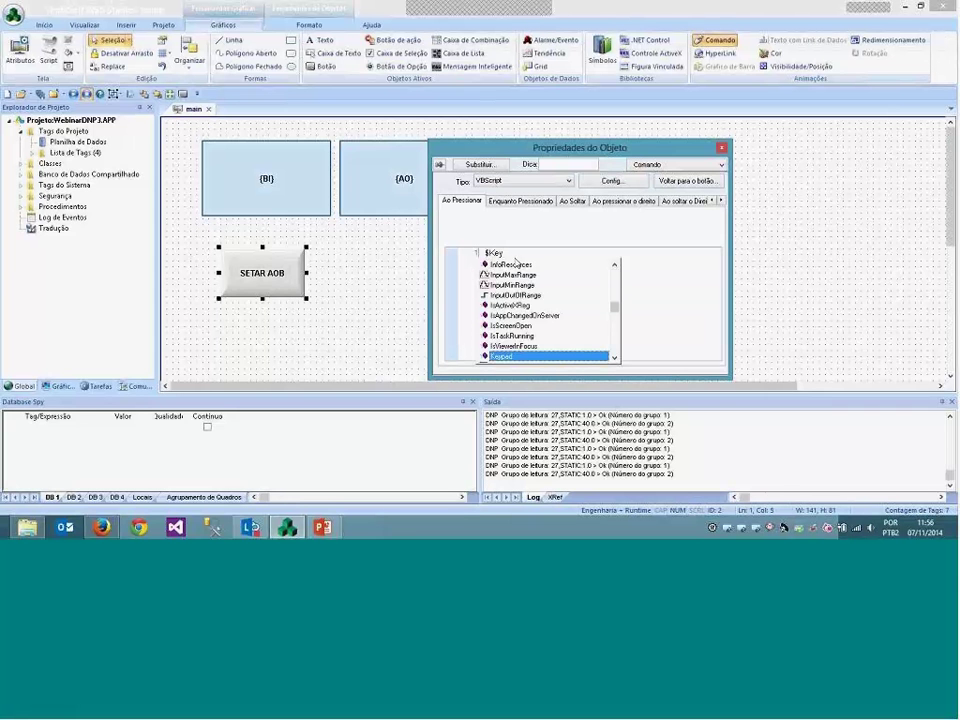
text(pad()
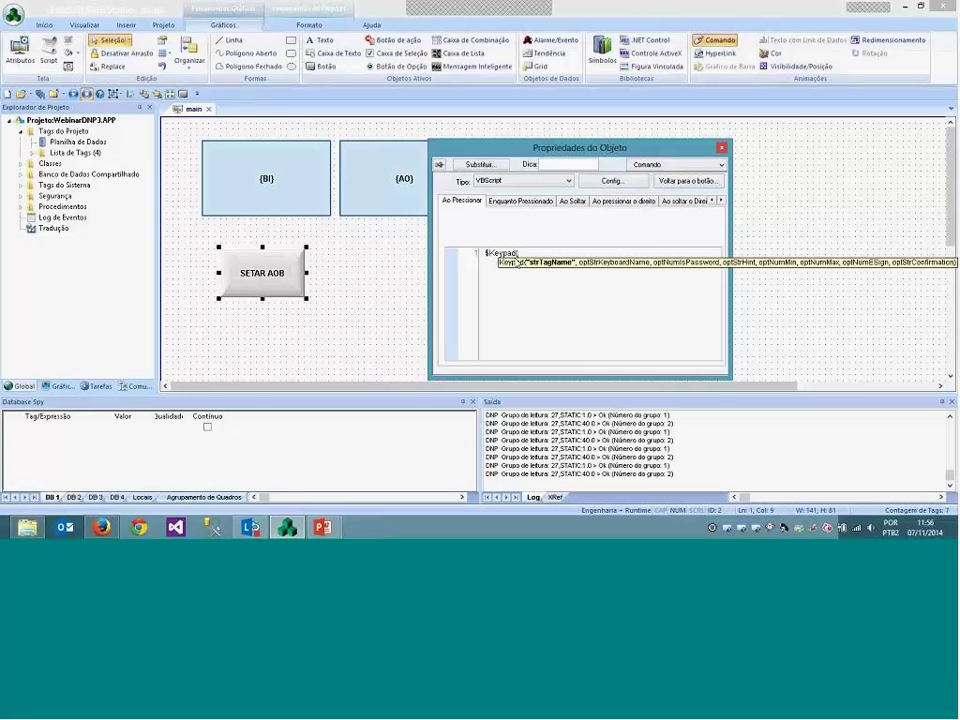
text($)
text(AO)
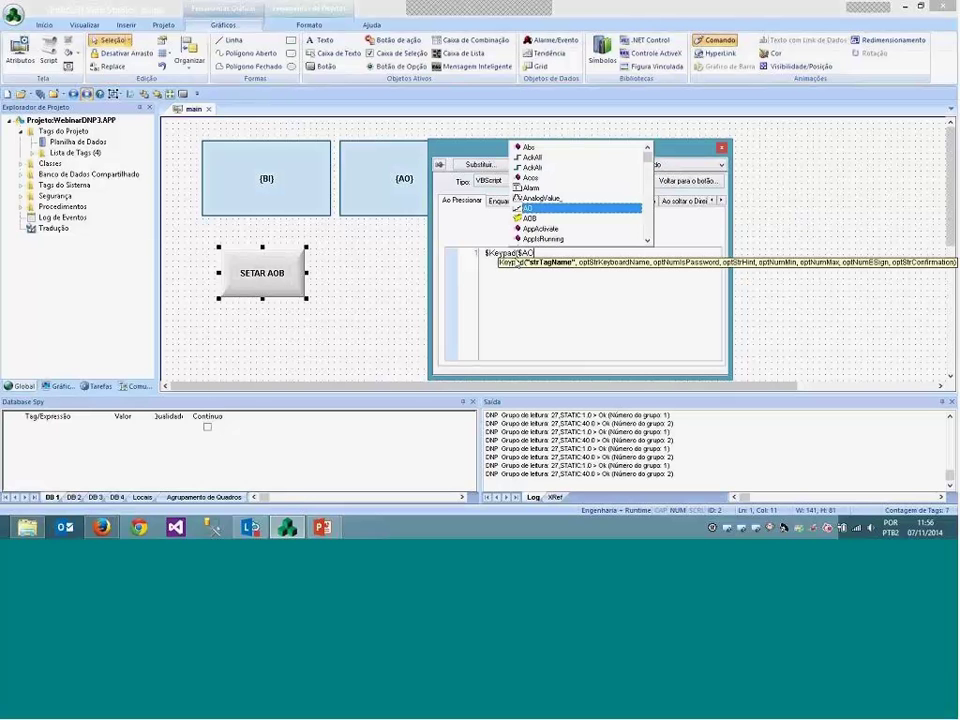
text(B.)
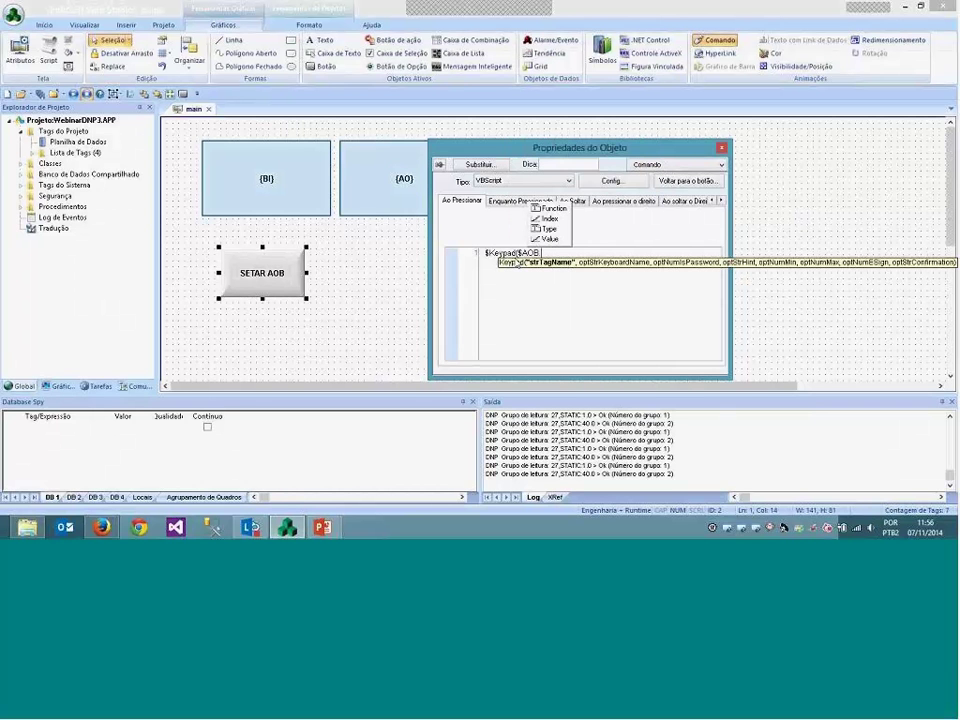
key(Down)
key(Down)
key(Down)
key(Down)
key(Return)
text(->Name)
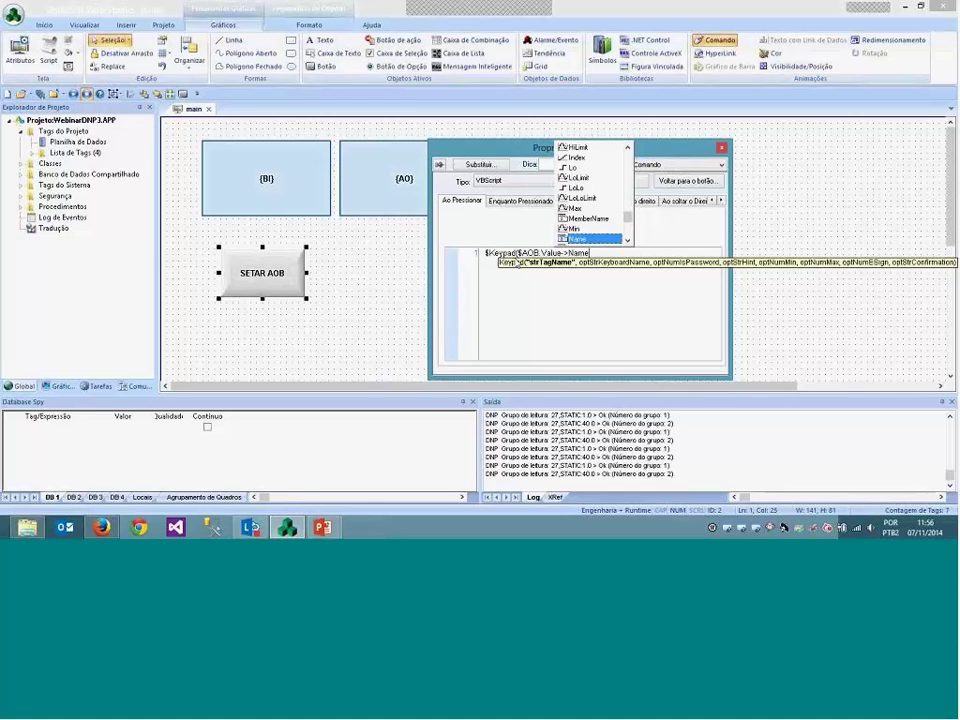
text(, "Key)
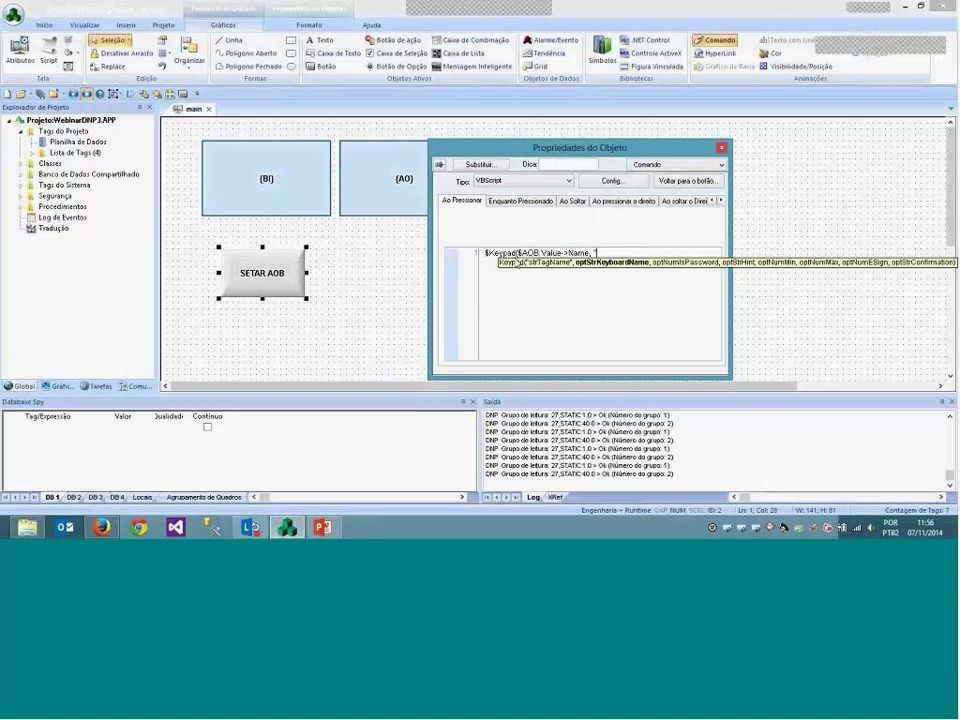
text(pad"))
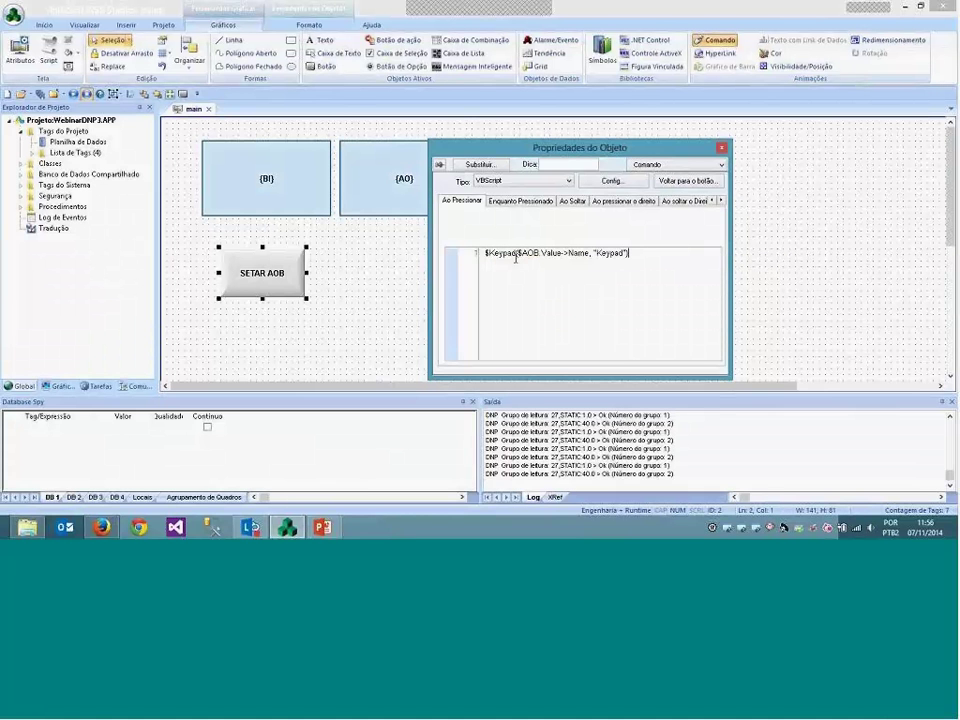
- Add a second script line that assigns "DIRECTOP" to $AOB.Function
key(Return)
text($)
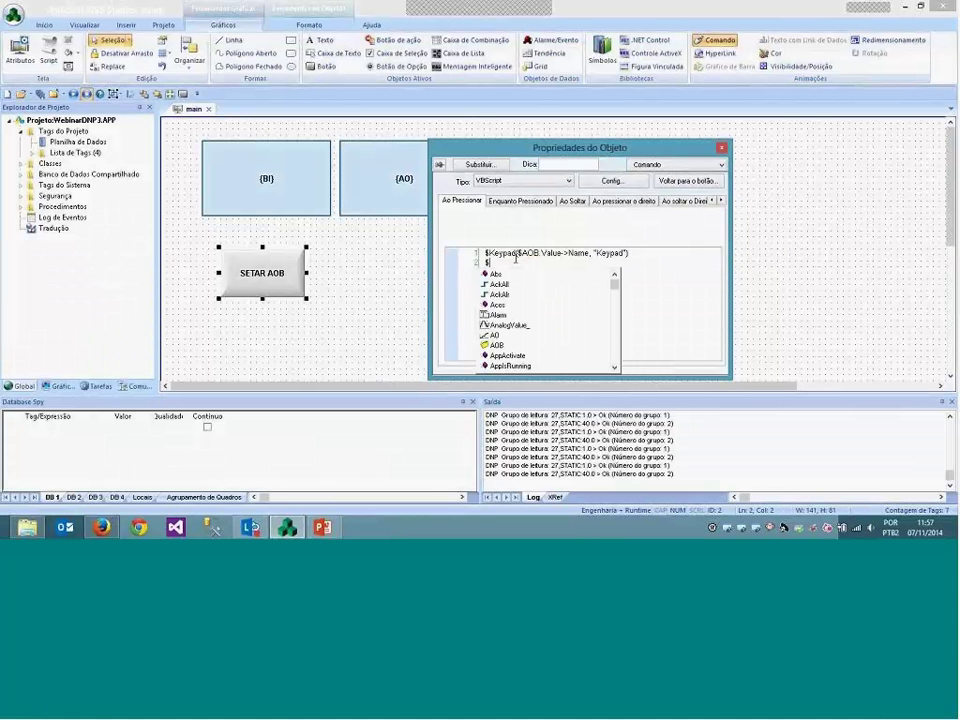
text(aob)
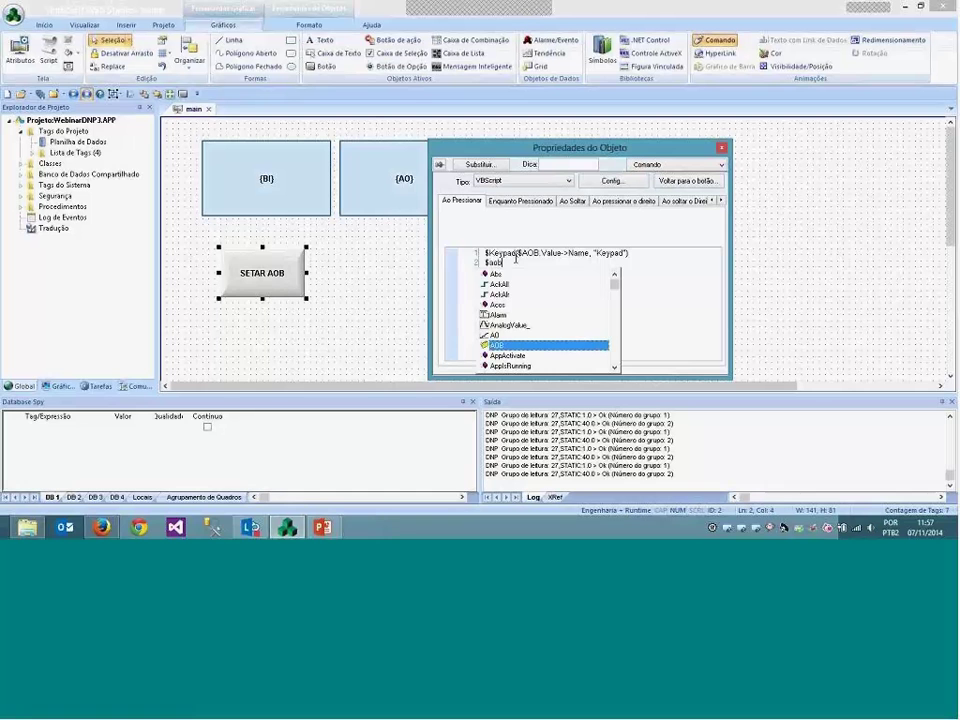
text(.fu)
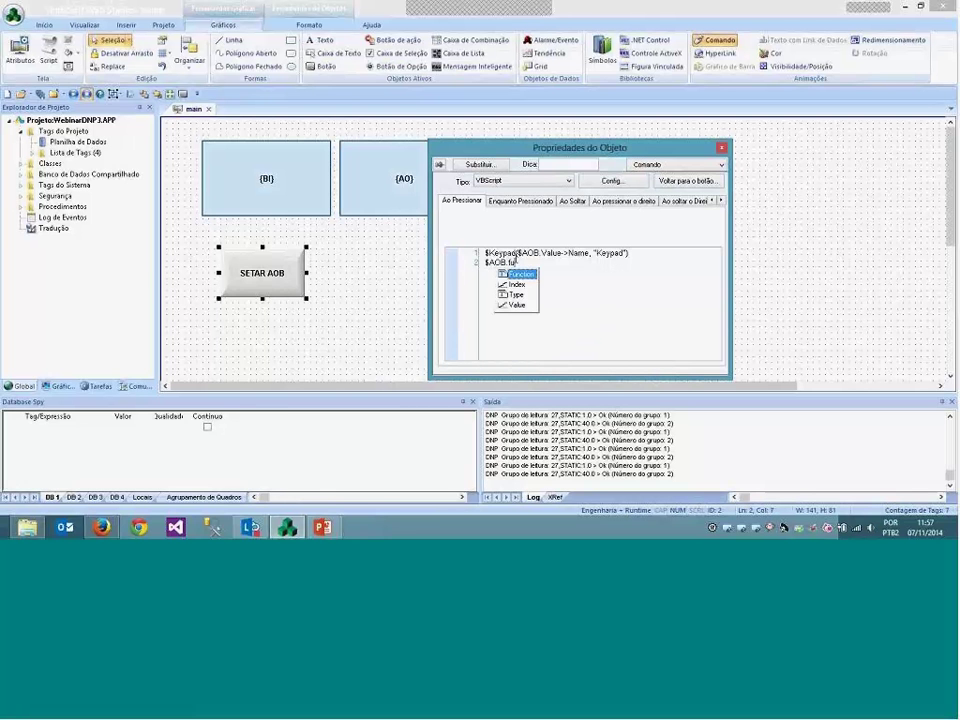
text(nction = ")
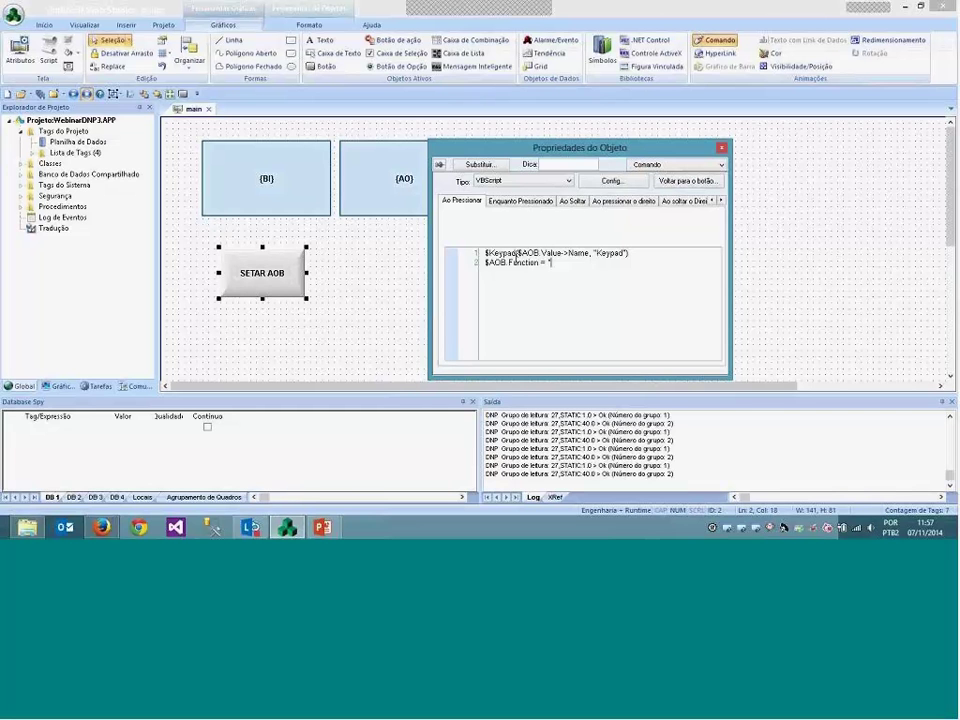
text(DIRECTOP")
- Add a third script line that assigns "INT" to $AOB.Type
key(Return)
text($AOB)
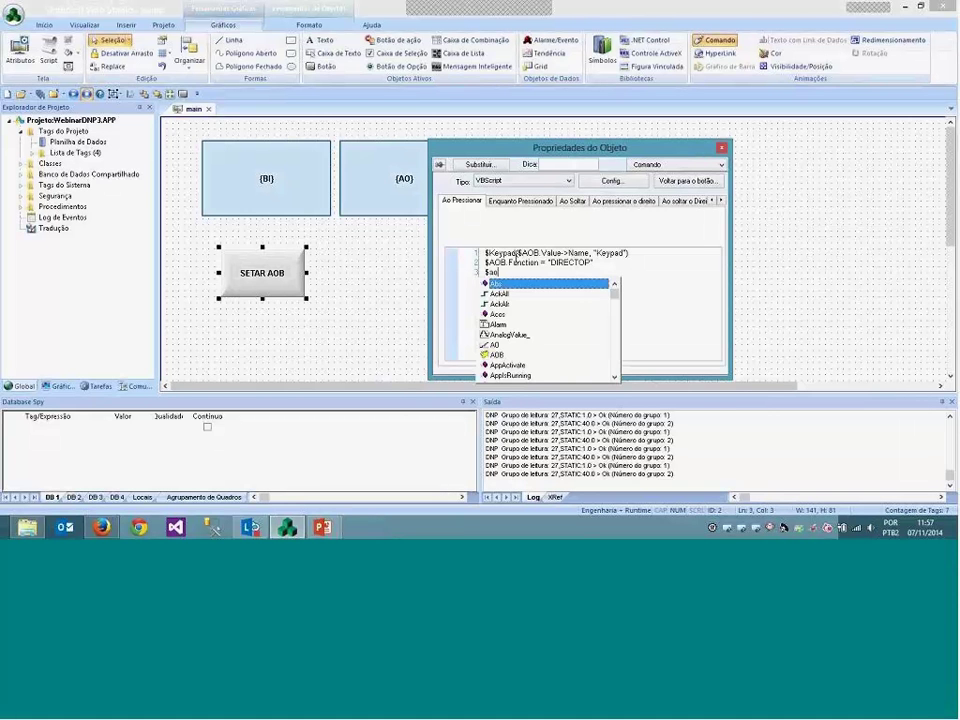
text(.Type)
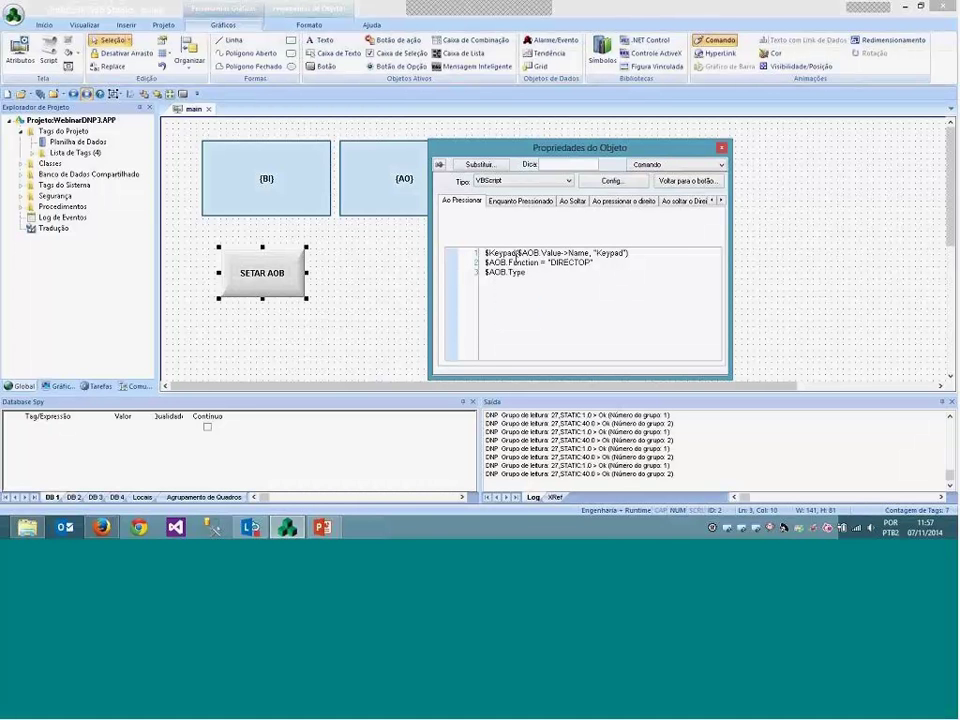
text( = "INT")
- Add a fourth script line that assigns 40124 to $AOB.Index
key(Return)
text($Ao)
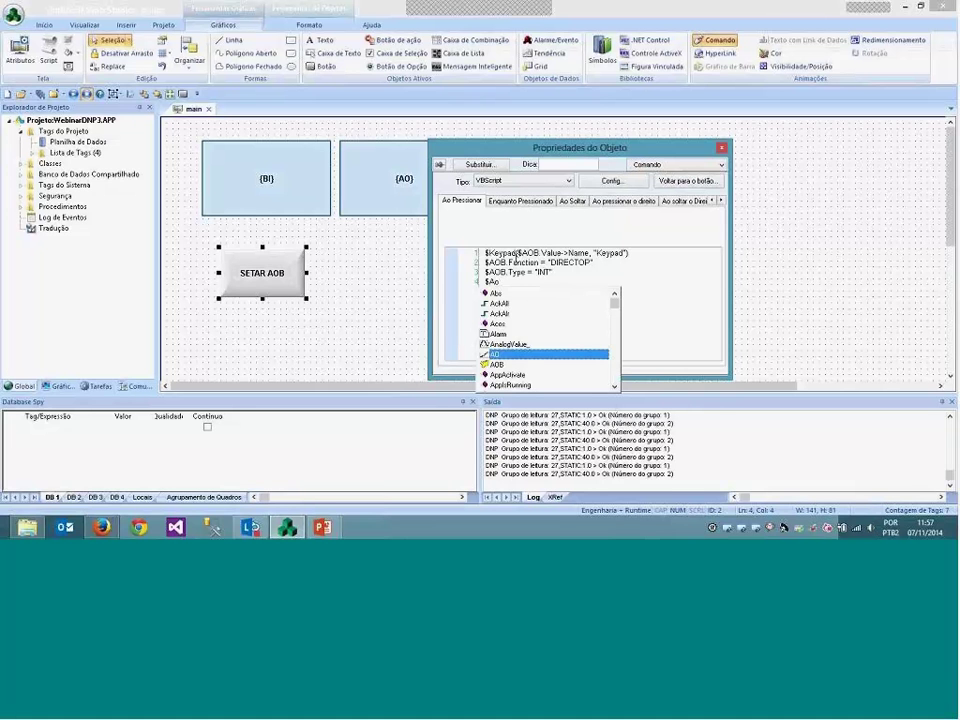
text(b)
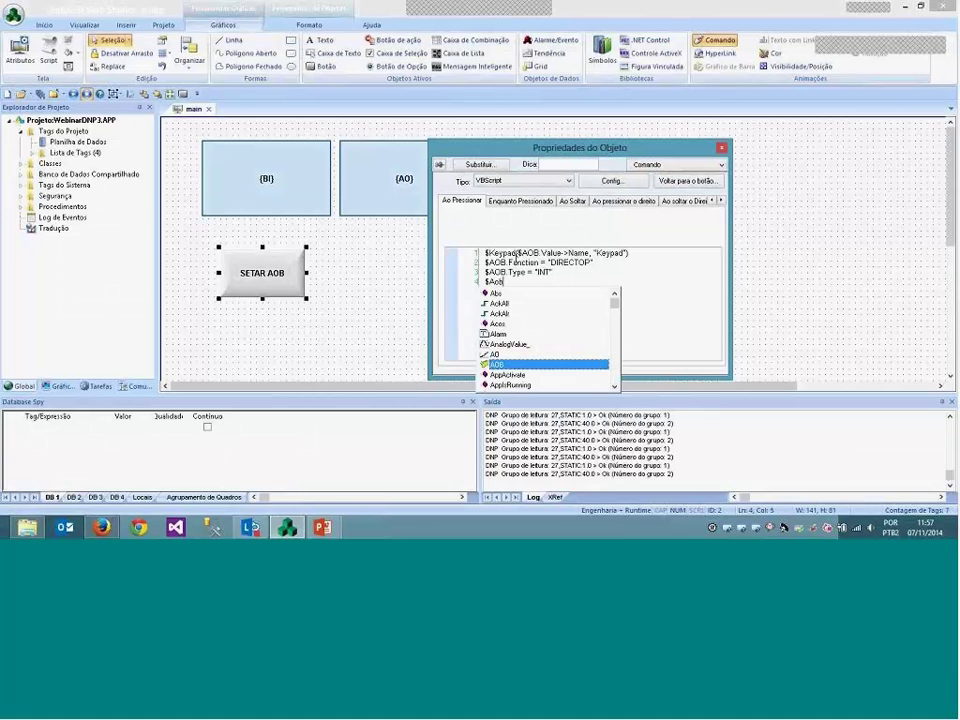
key(Return)
text(.)
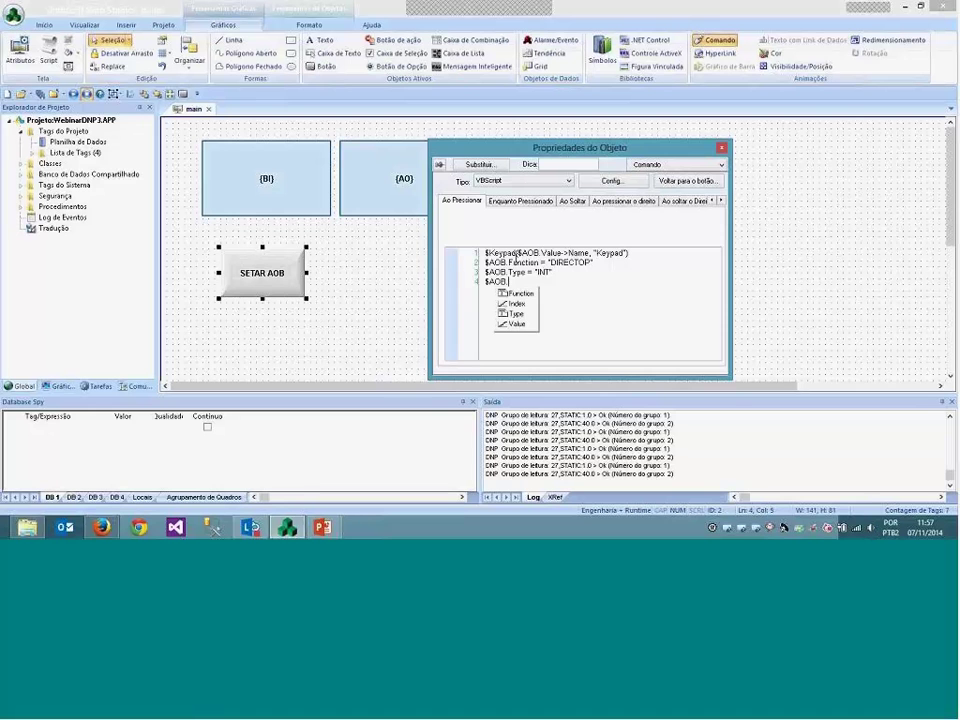
text(ind)
key(Return)
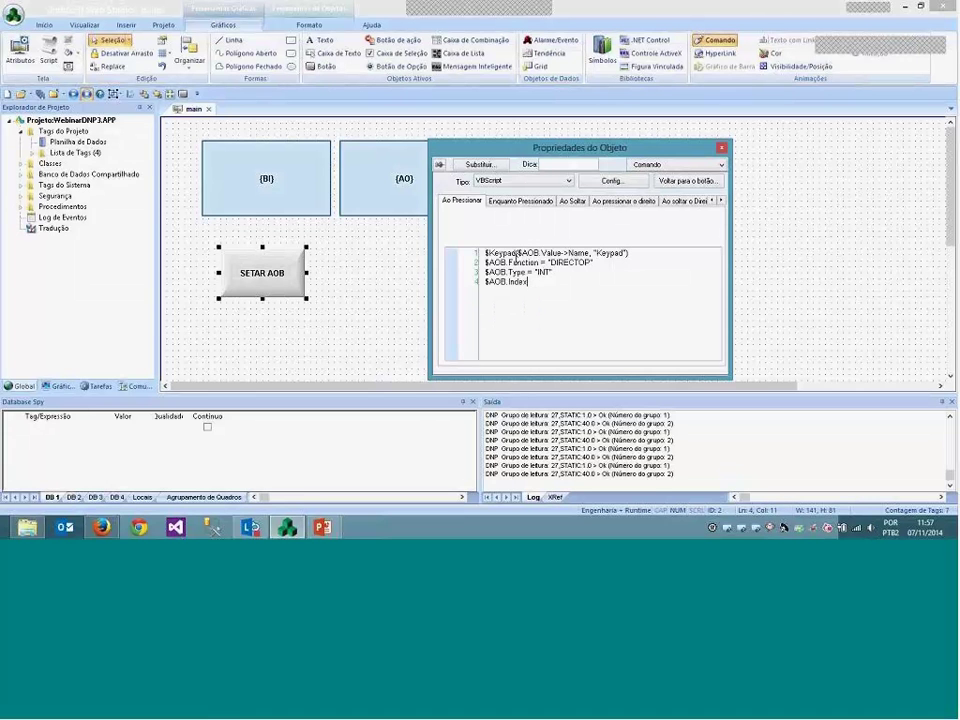
text(= )
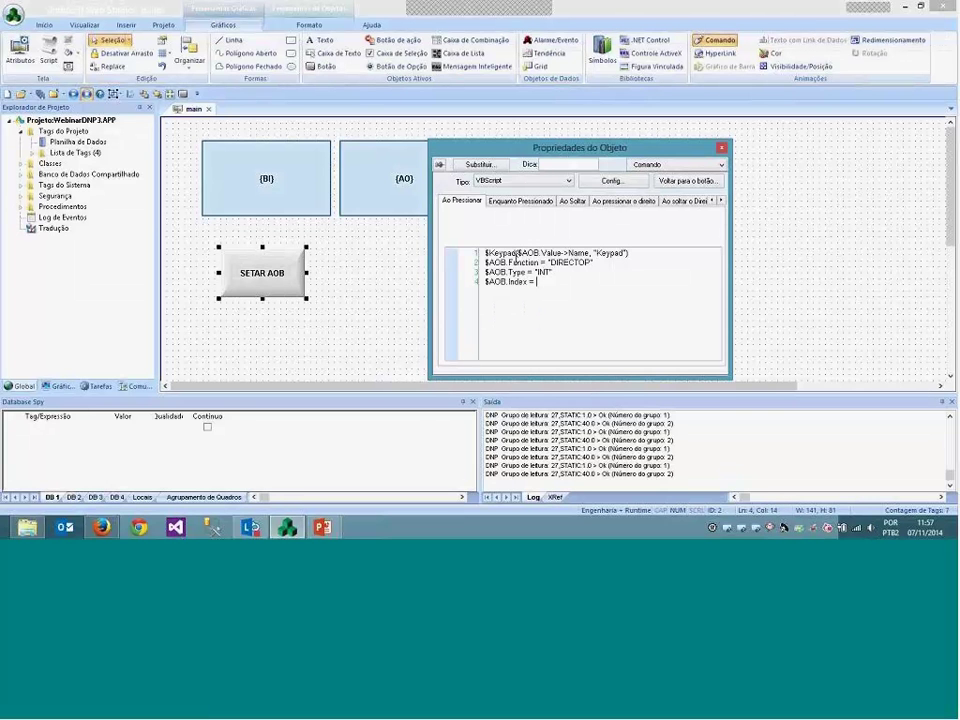
text(40124)
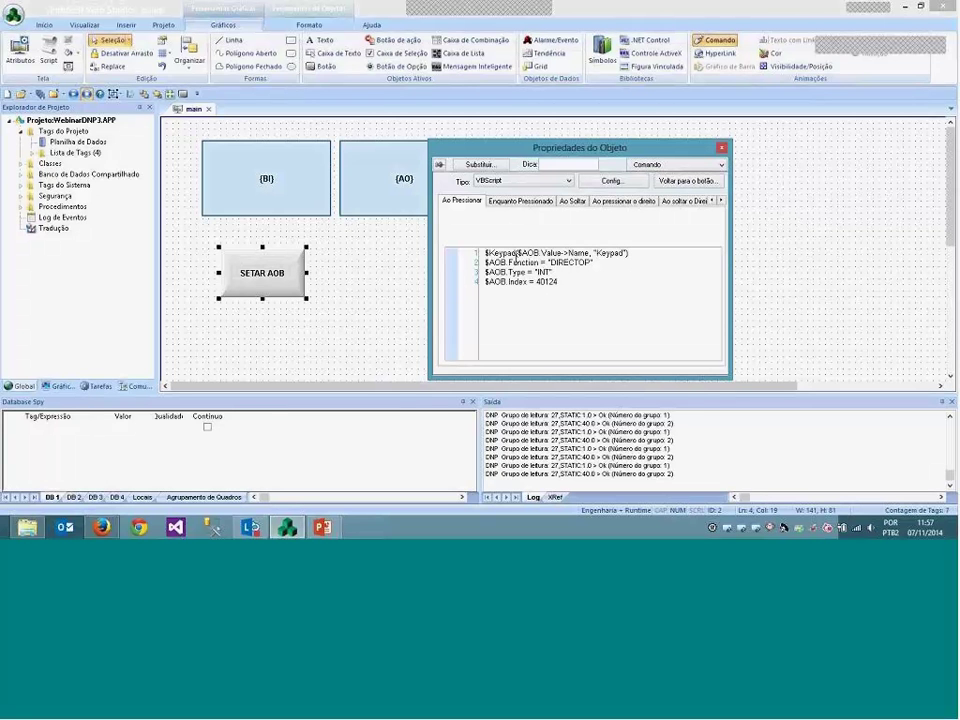
- Add a fifth script line, $DE = $Toggle($DE), to the SETAR AOB button's on-press command
key(Return)
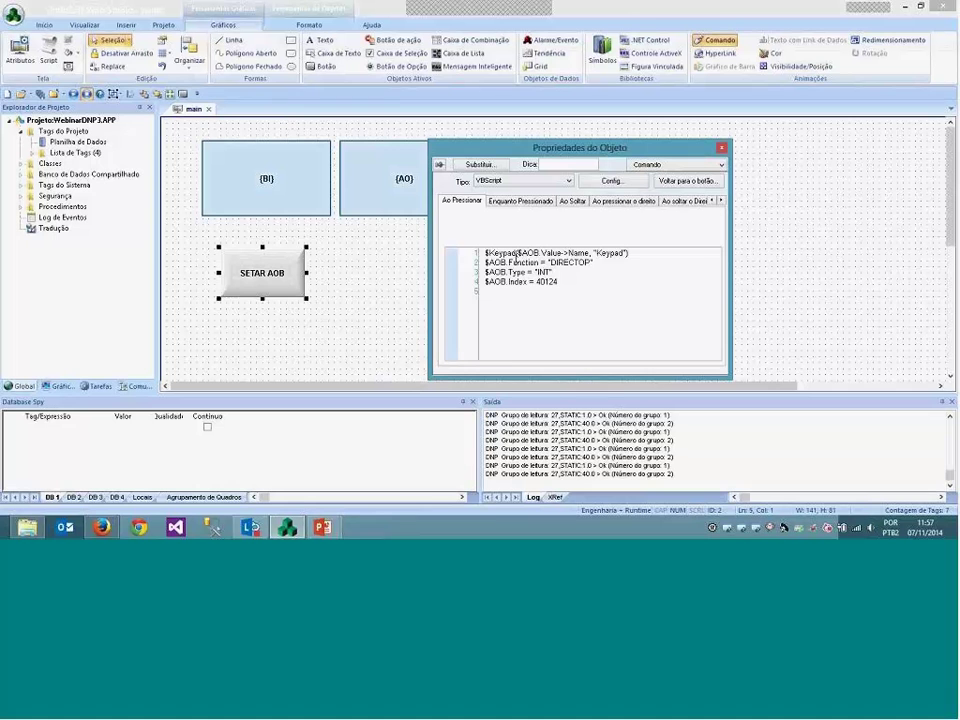
text($DB)
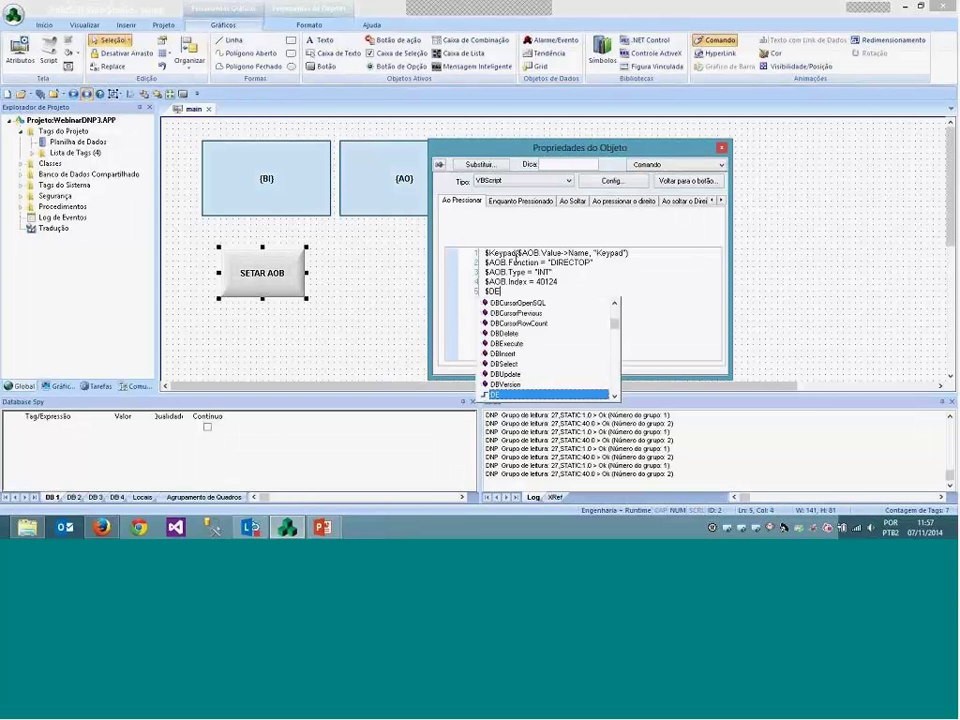
text( = )
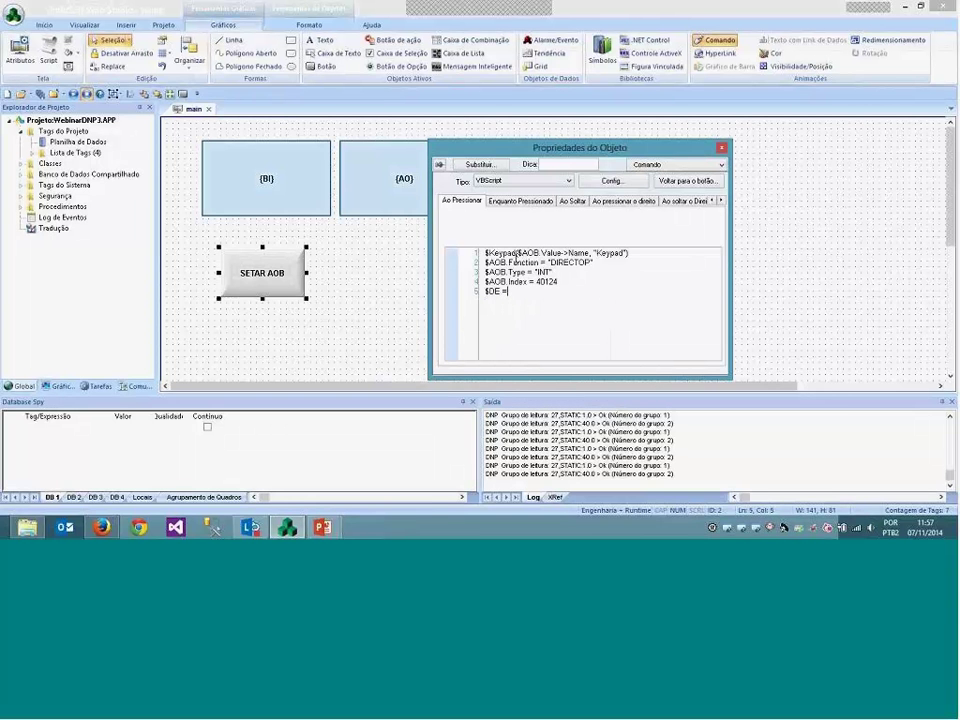
text($Tog)
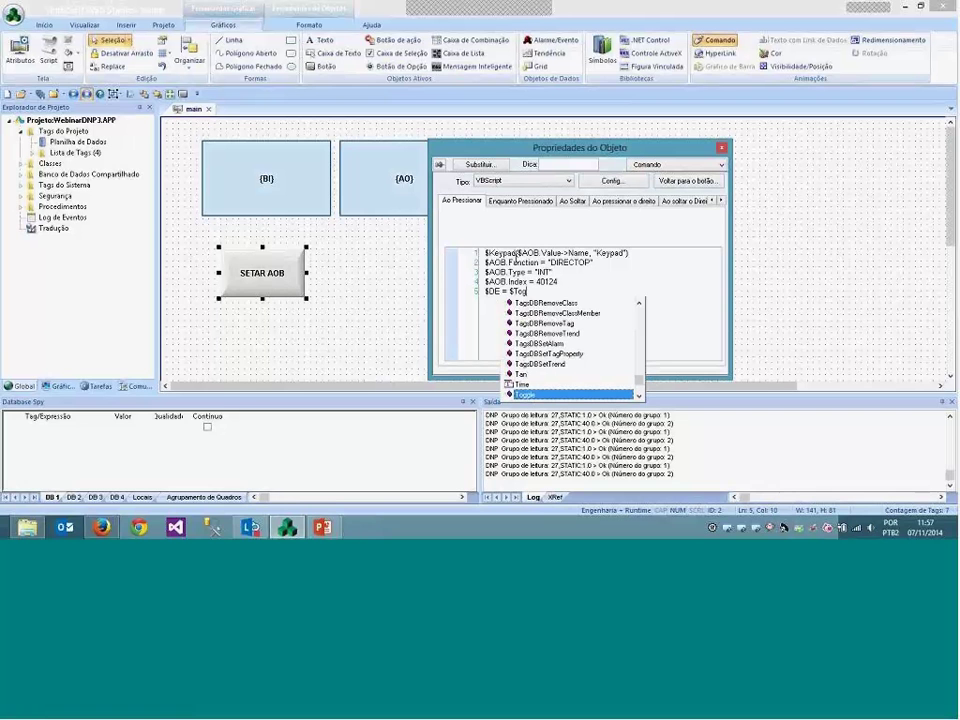
text(gle($DE)
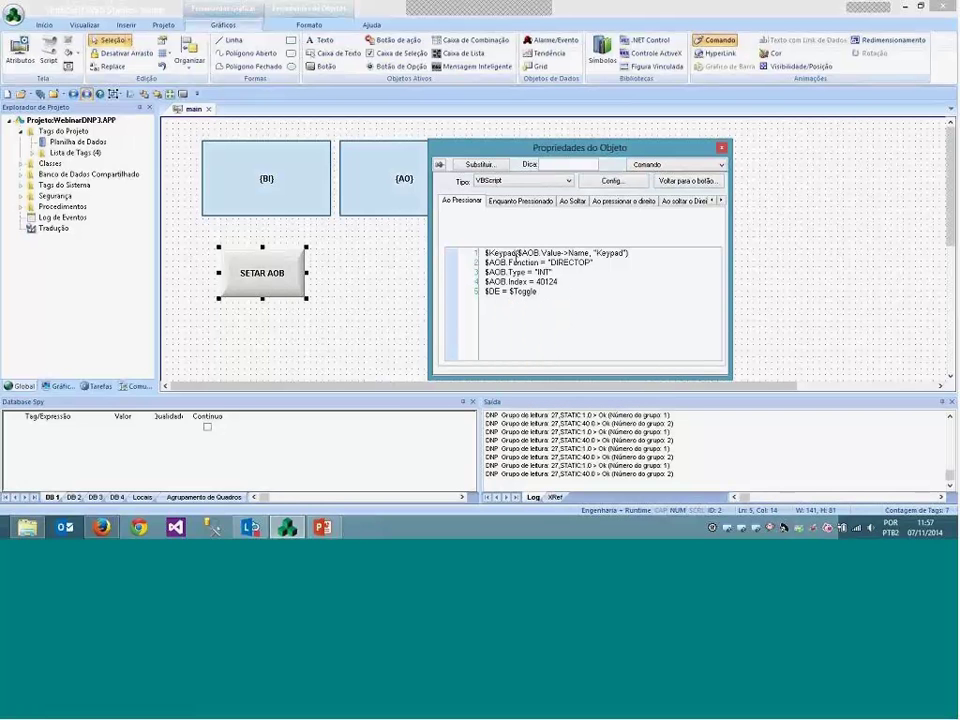
key(BackSpace)
key(BackSpace)
key(BackSpace)
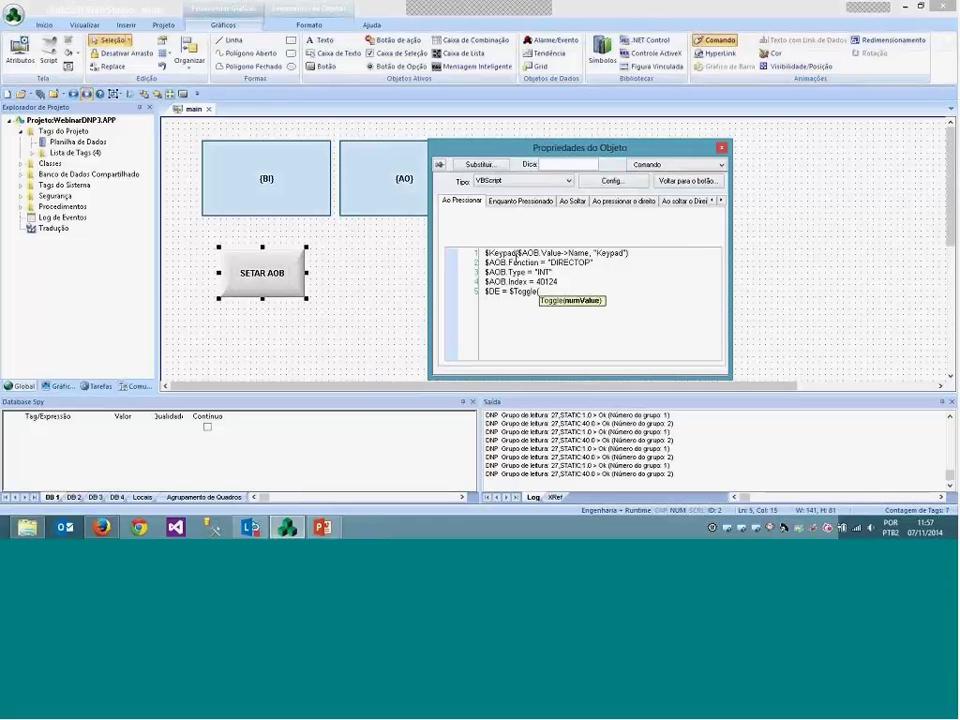
text($DE)
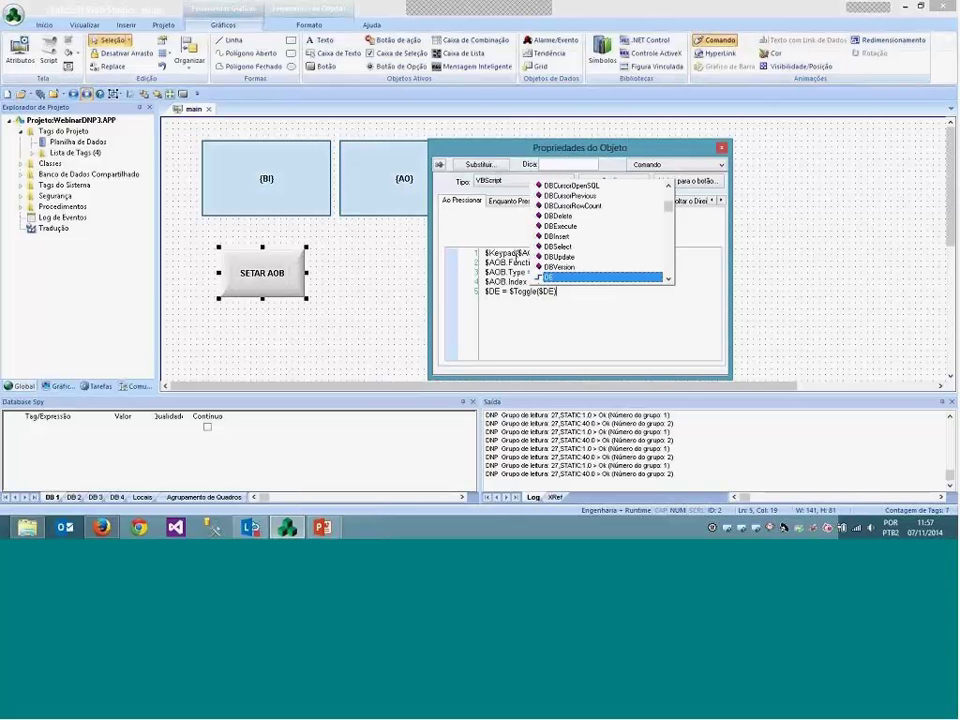
text())
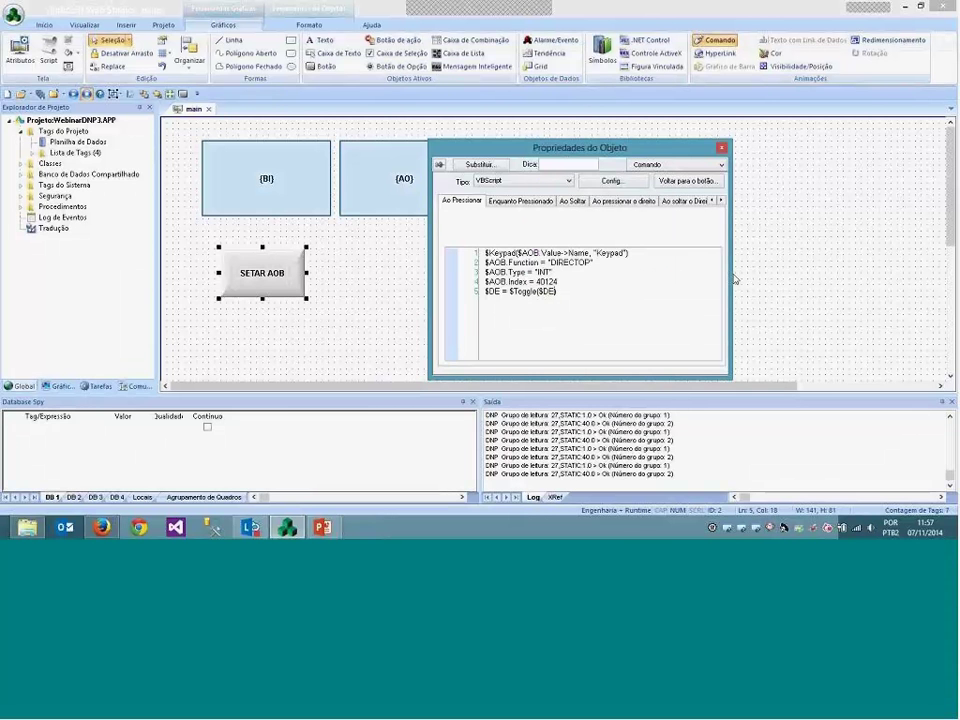
- Close the SETAR AOB button's properties, then save and close the main screen
key(Escape)
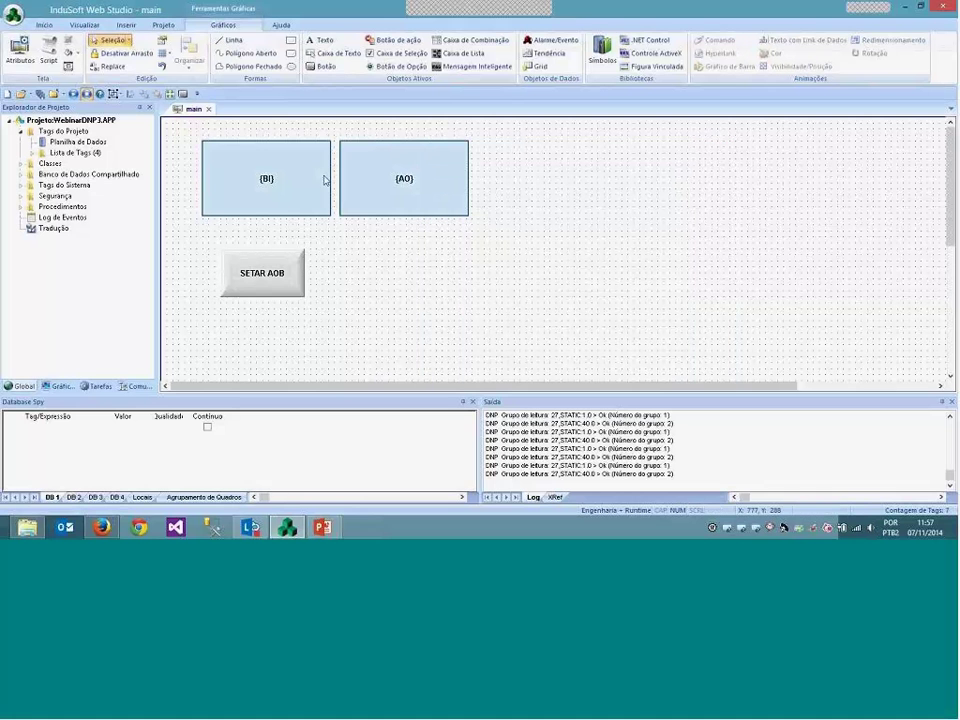
right_click(192, 109)
click(212, 118)
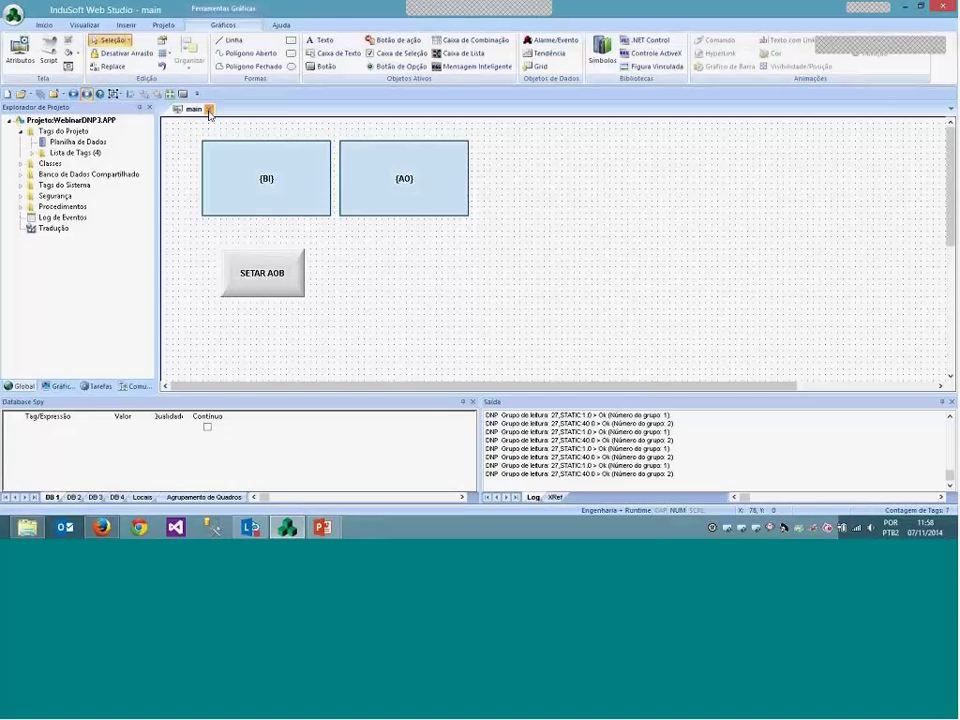
click(209, 112)
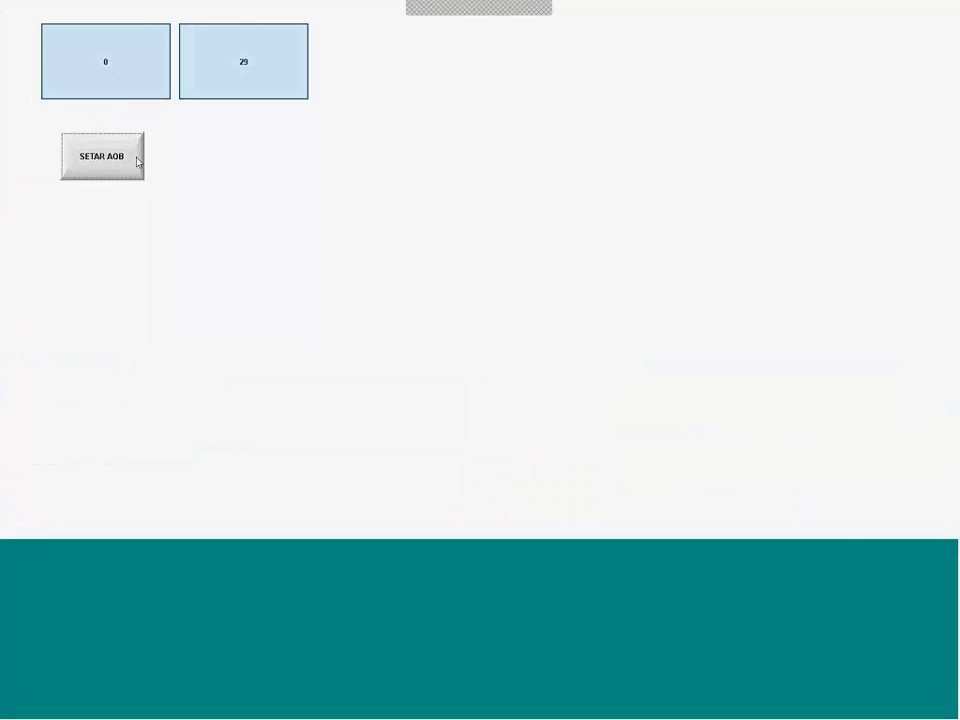
- In the running project, use SETAR AOB to send the value 45
click(120, 160)
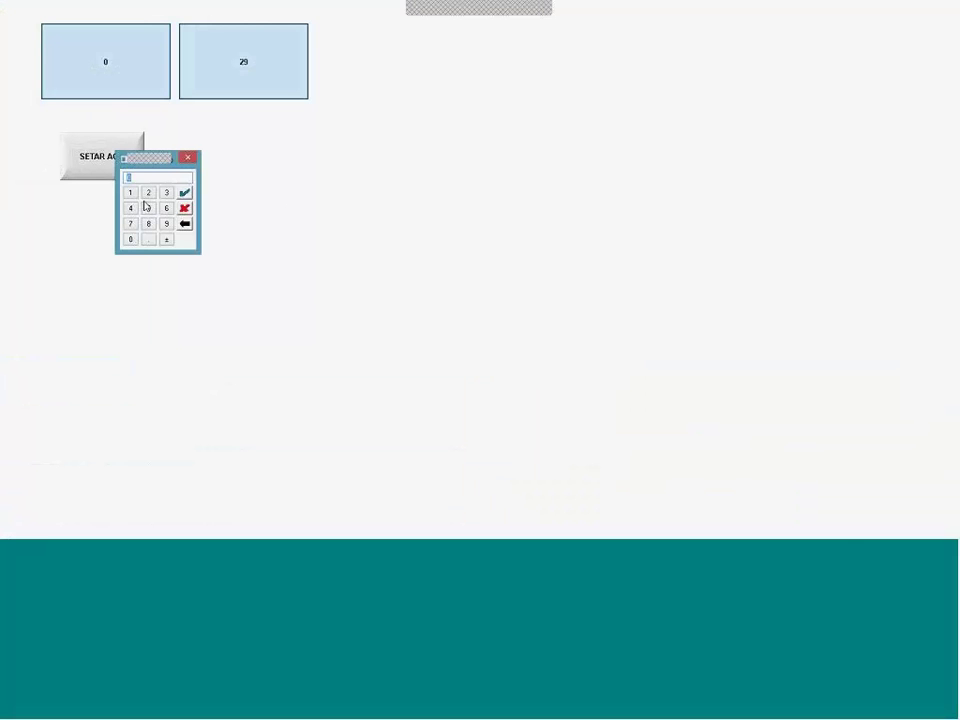
click(136, 210)
click(148, 209)
click(184, 192)
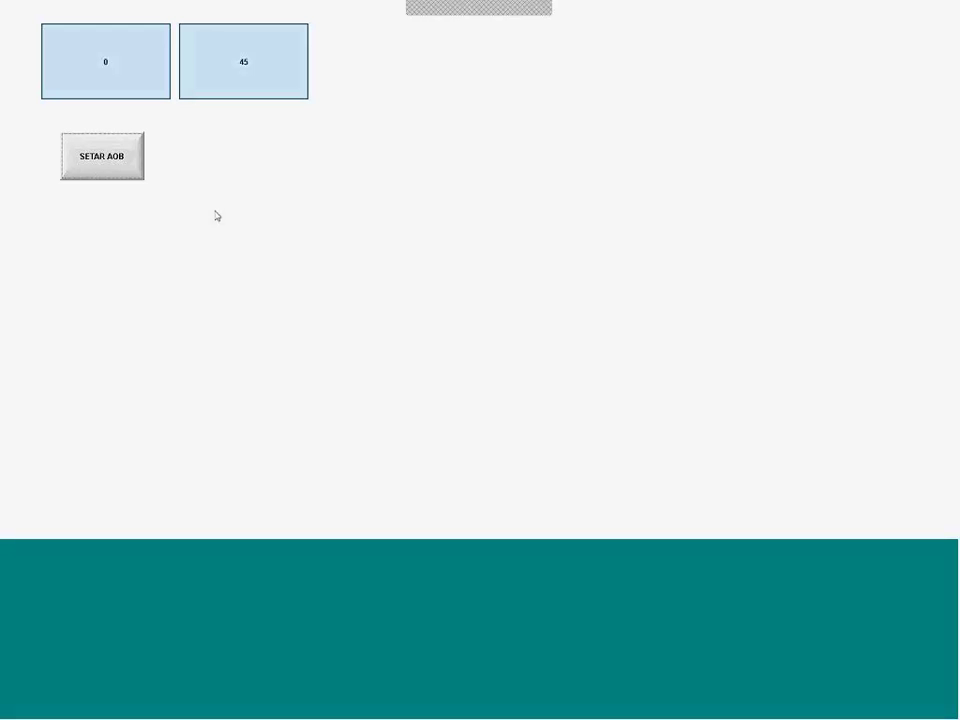
- Switch back to InduSoft Web Studio and check the AO tag's address in the Ler Analog Output driver sheet
key(alt+Tab)
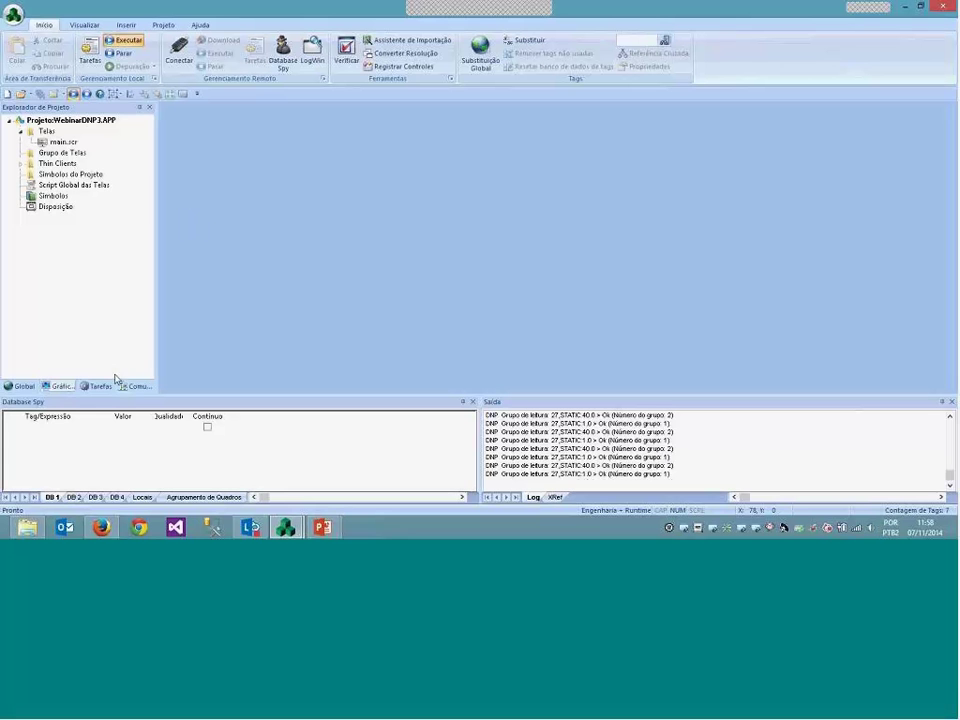
click(127, 386)
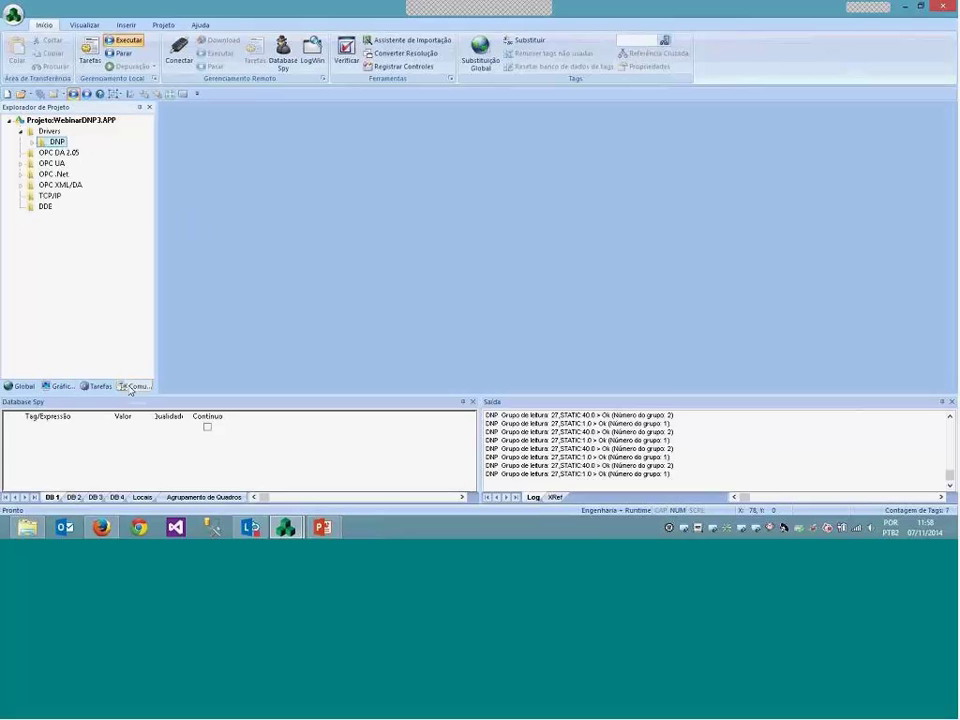
double_click(57, 142)
double_click(73, 172)
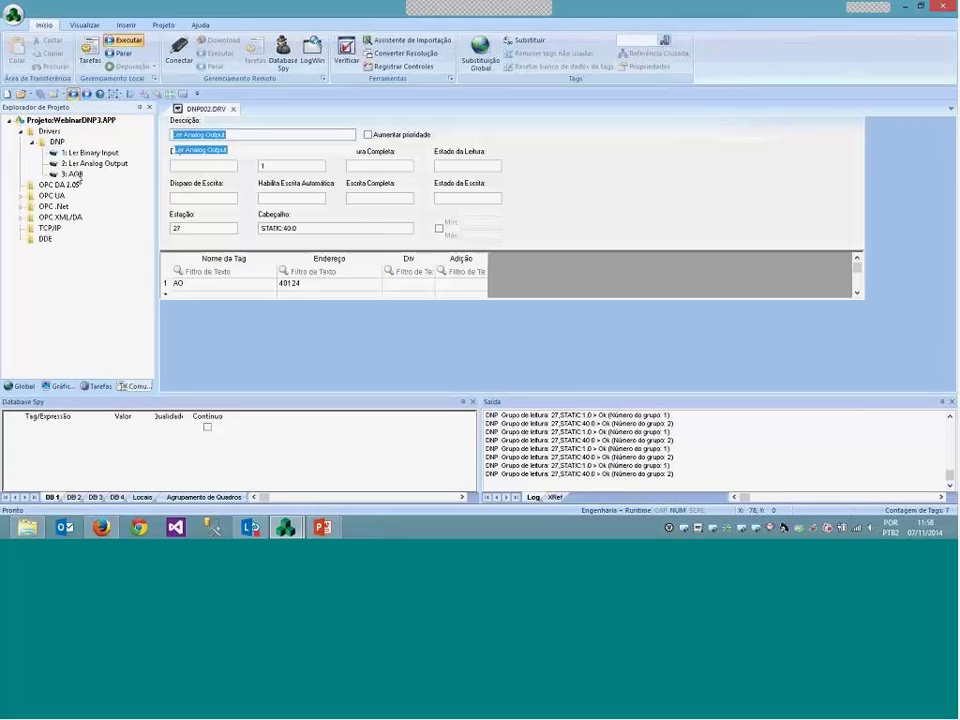
click(310, 300)
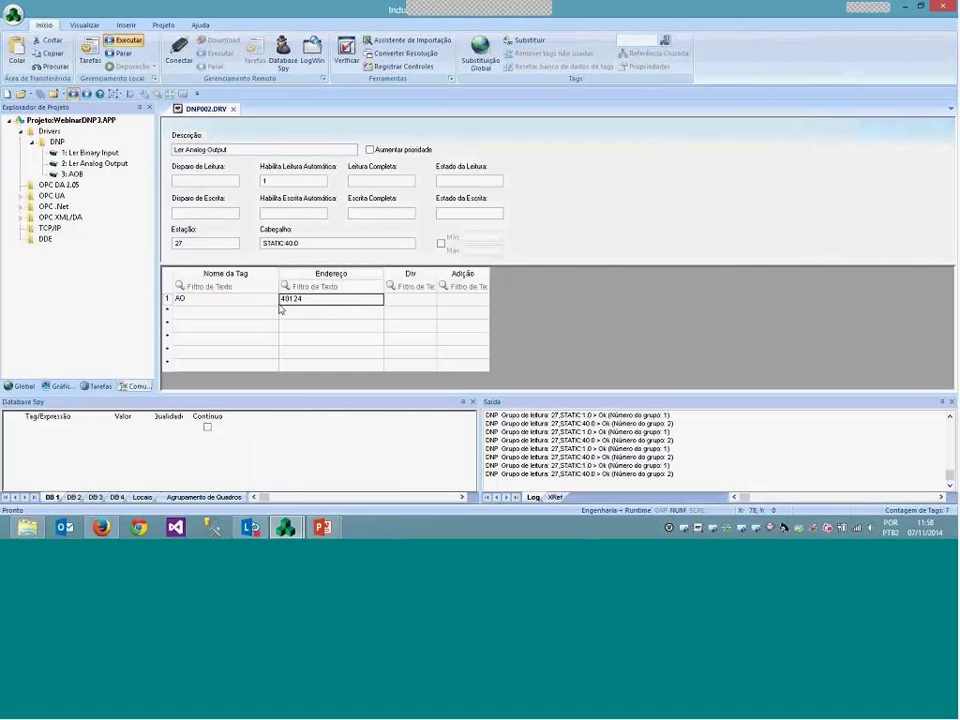
- Reopen the main screen and check the $AOB.Index value in the SETAR AOB button's script
click(60, 388)
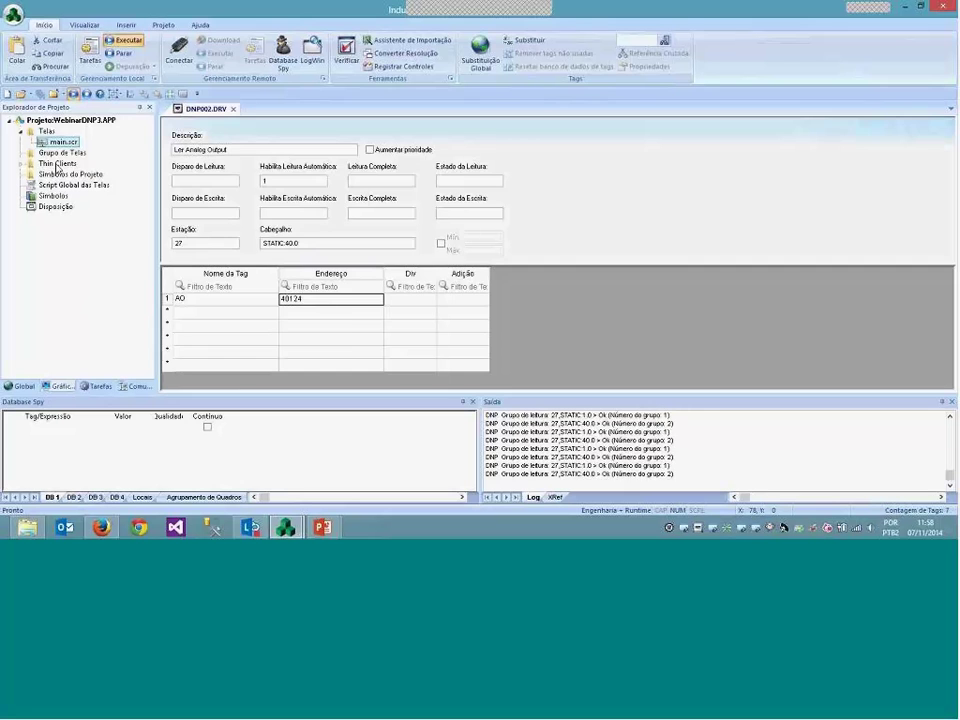
double_click(63, 142)
click(285, 274)
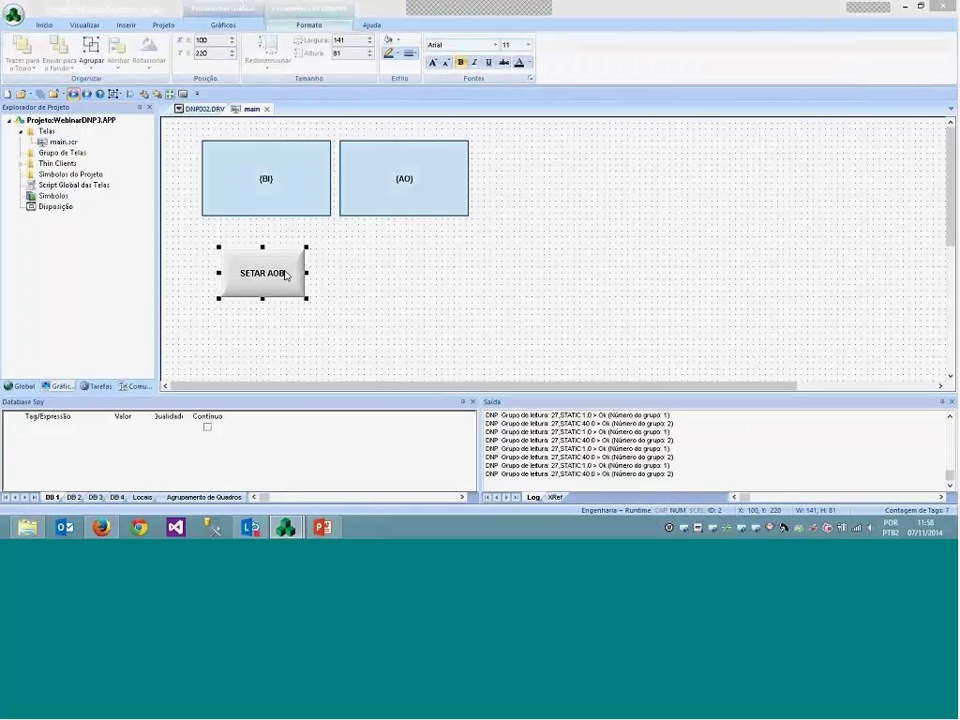
double_click(285, 274)
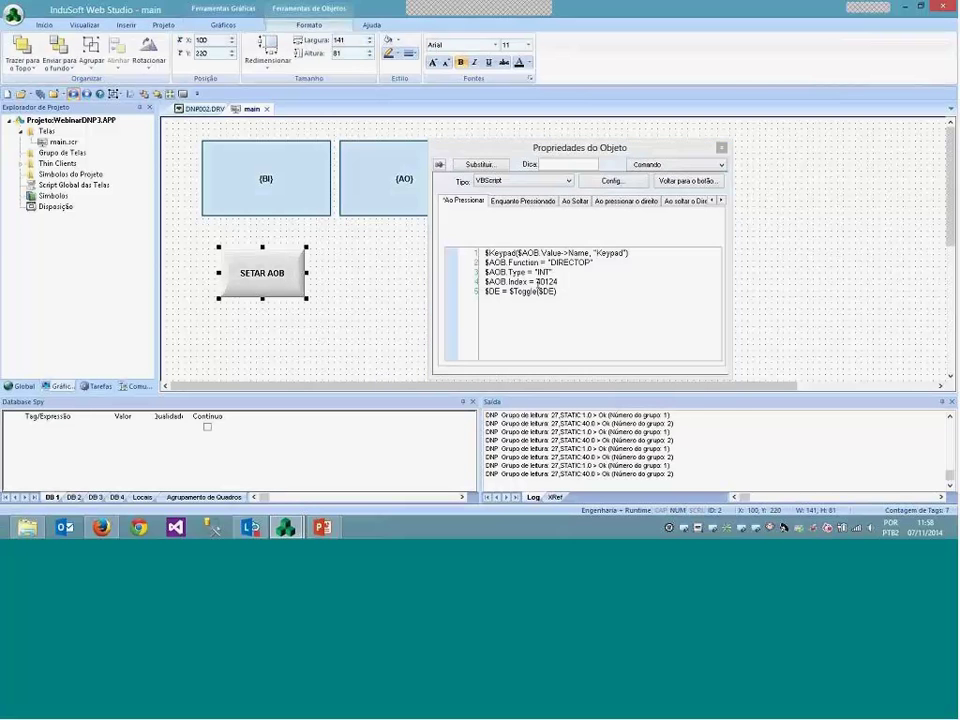
click(538, 283)
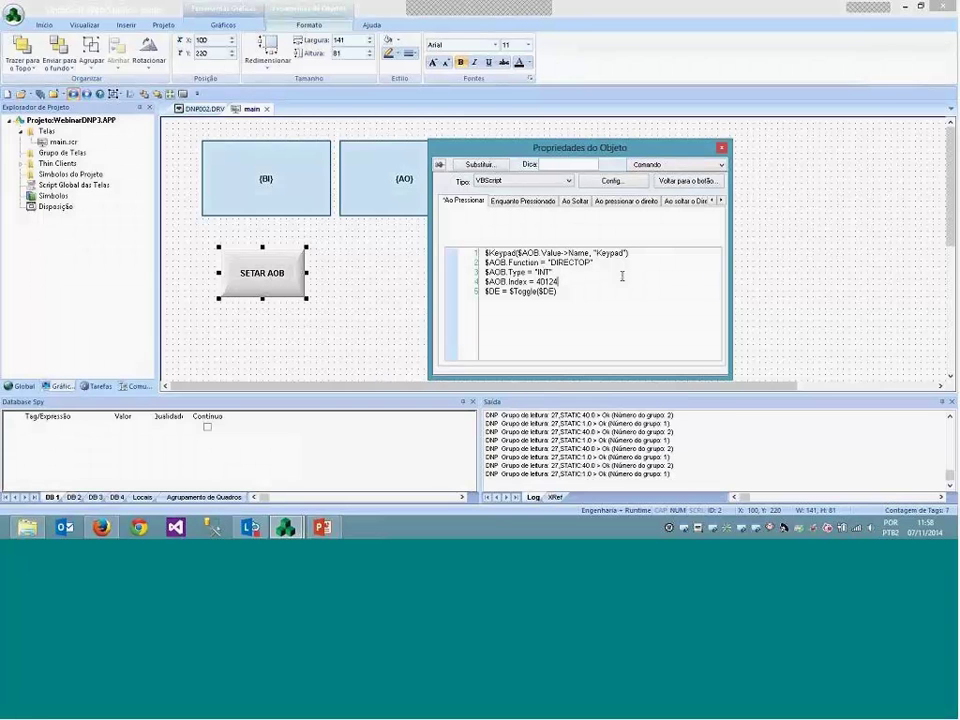
click(393, 201)
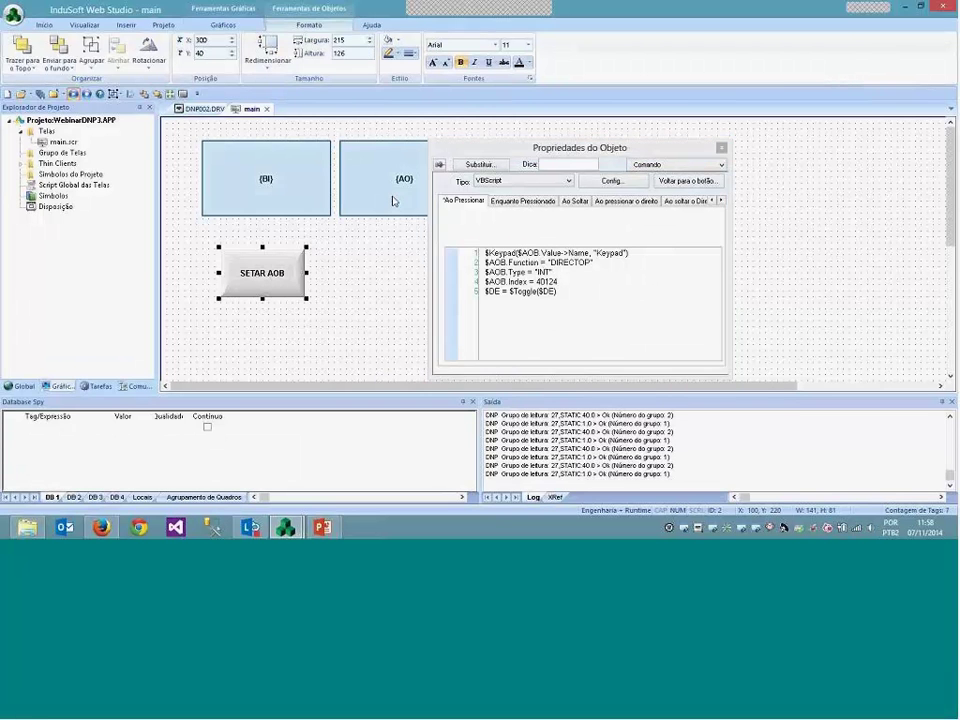
click(392, 270)
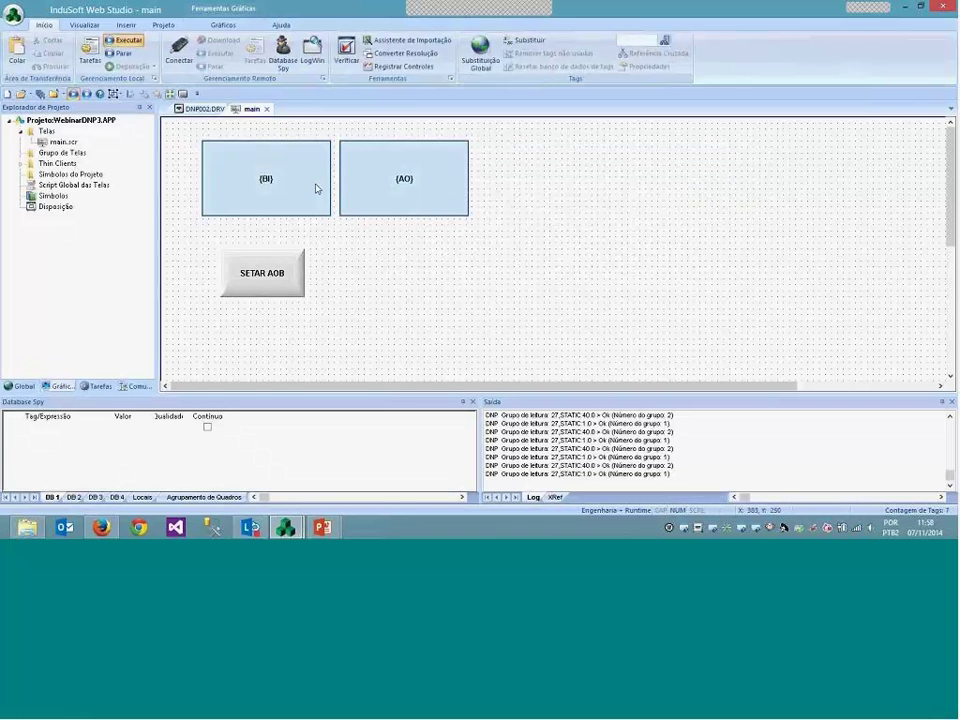
- Switch to the running project and use SETAR AOB to send the value 78
click(285, 527)
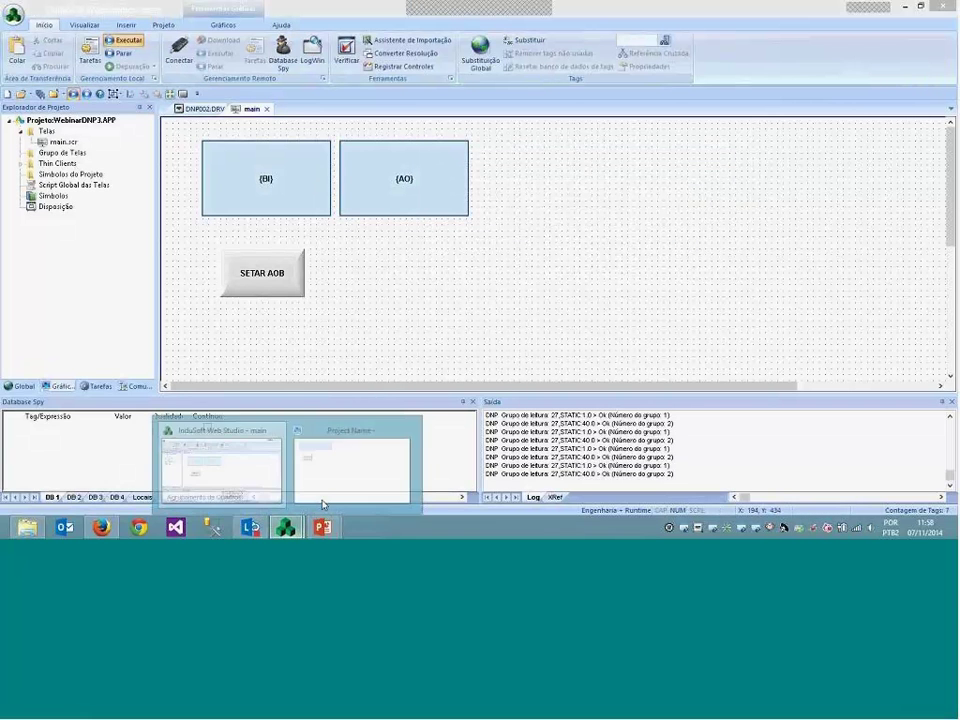
click(334, 484)
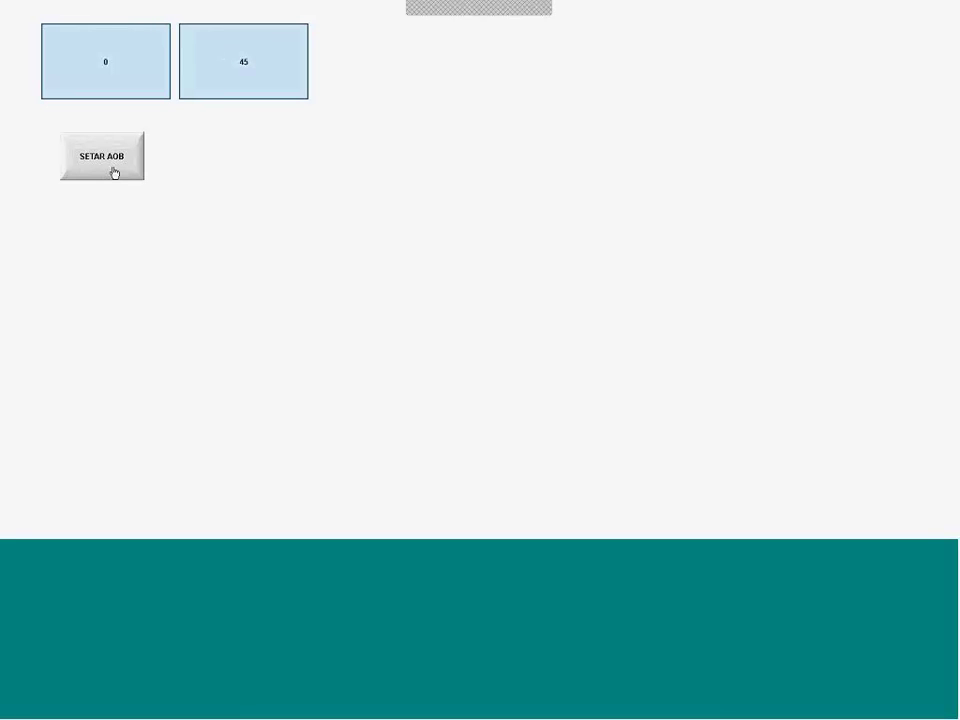
click(114, 173)
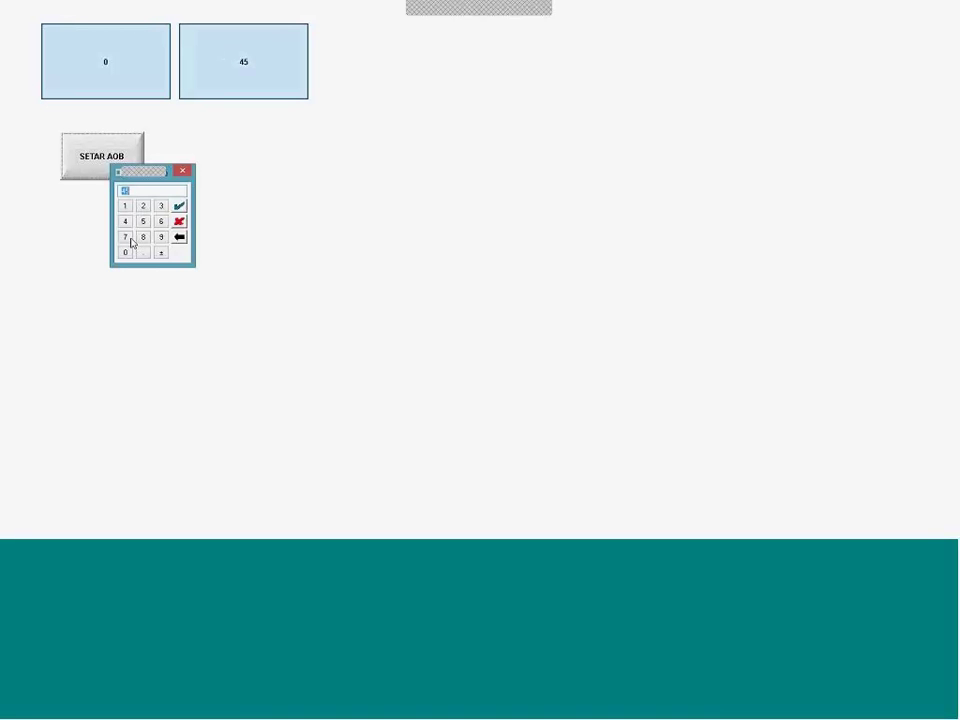
click(127, 238)
click(142, 237)
click(179, 205)
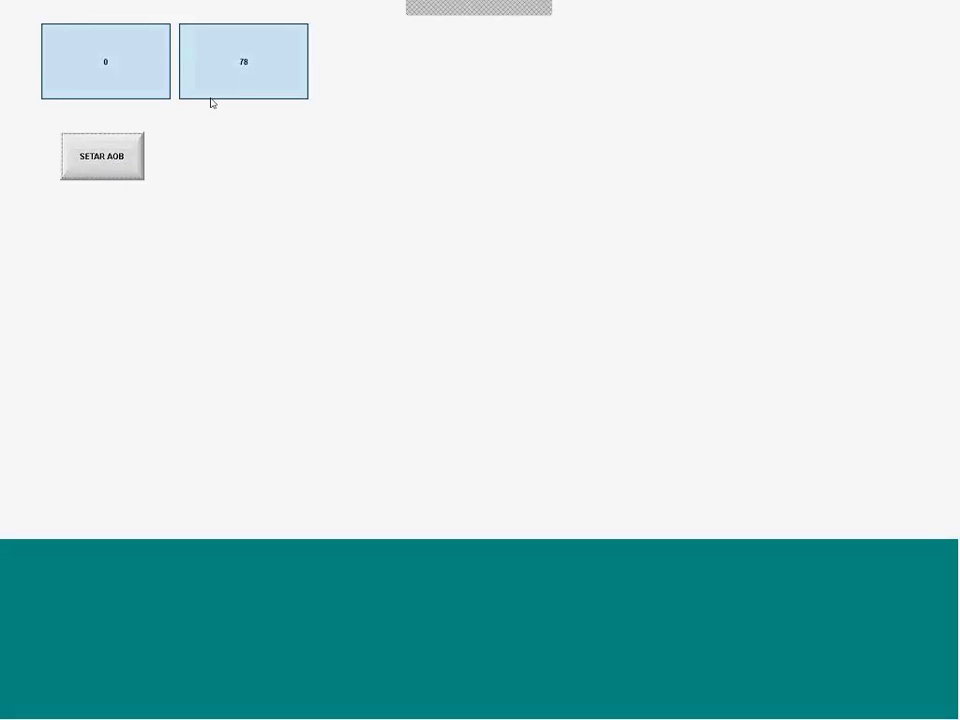
- Back in InduSoft Web Studio, review the headers of the Ler Analog Output and AOB driver sheets
key(alt+Tab)
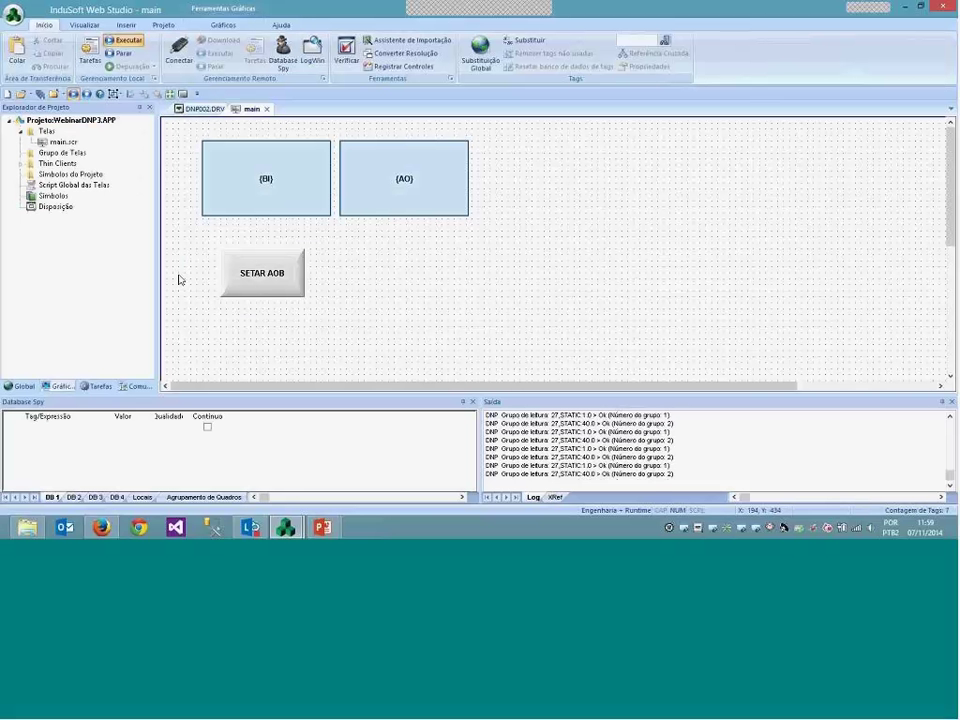
click(135, 386)
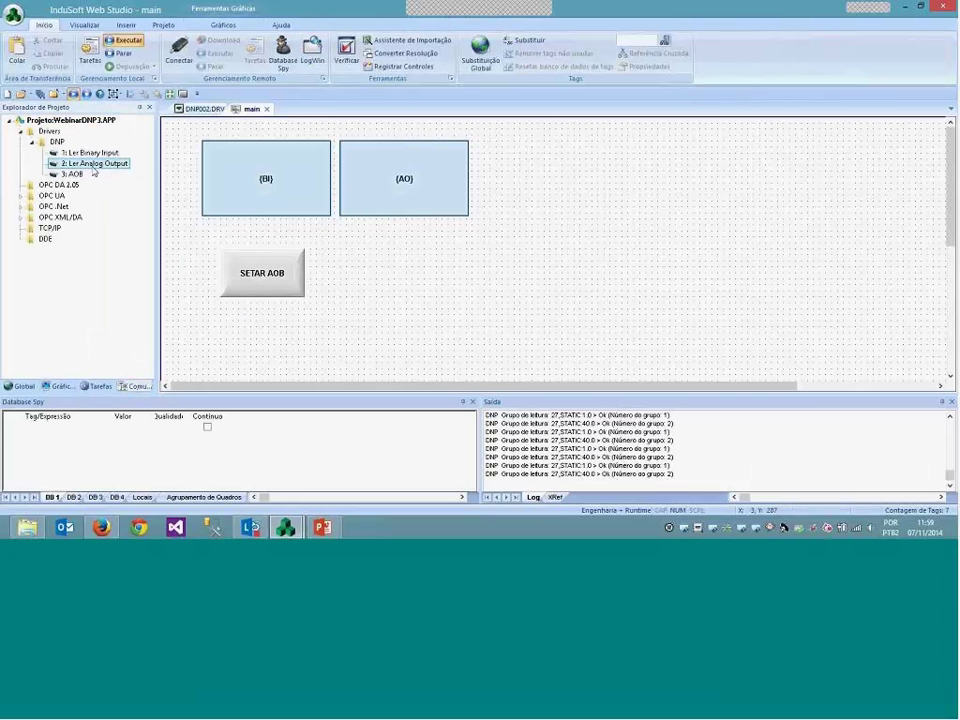
double_click(93, 165)
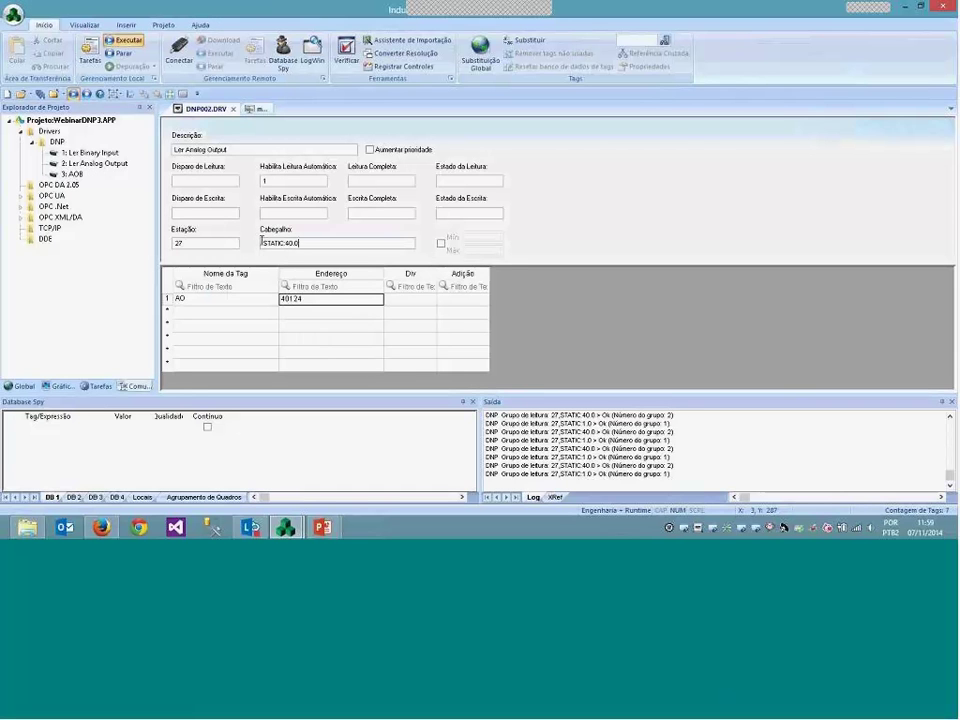
double_click(262, 242)
click(291, 243)
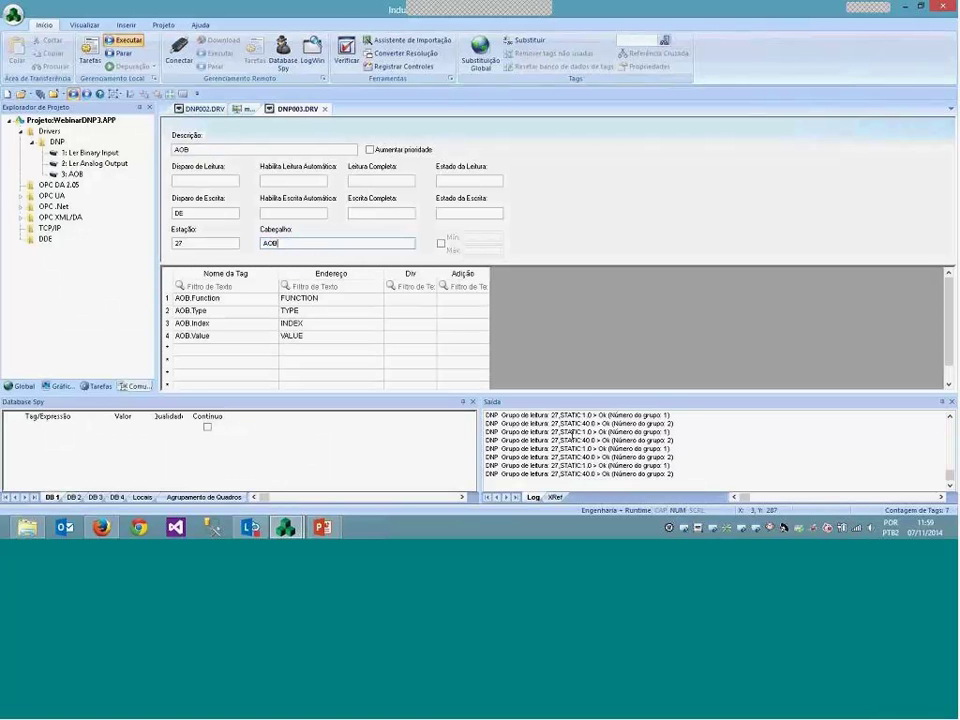
- Pause the output log and examine the DNP write-group entry for the AOB sheet
right_click(573, 327)
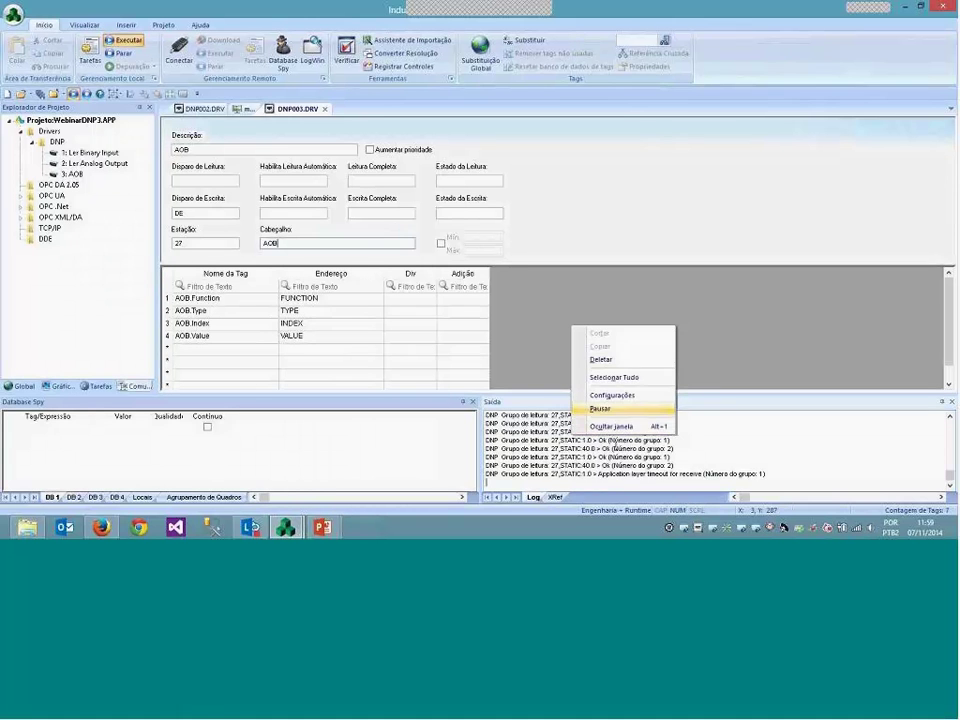
click(600, 409)
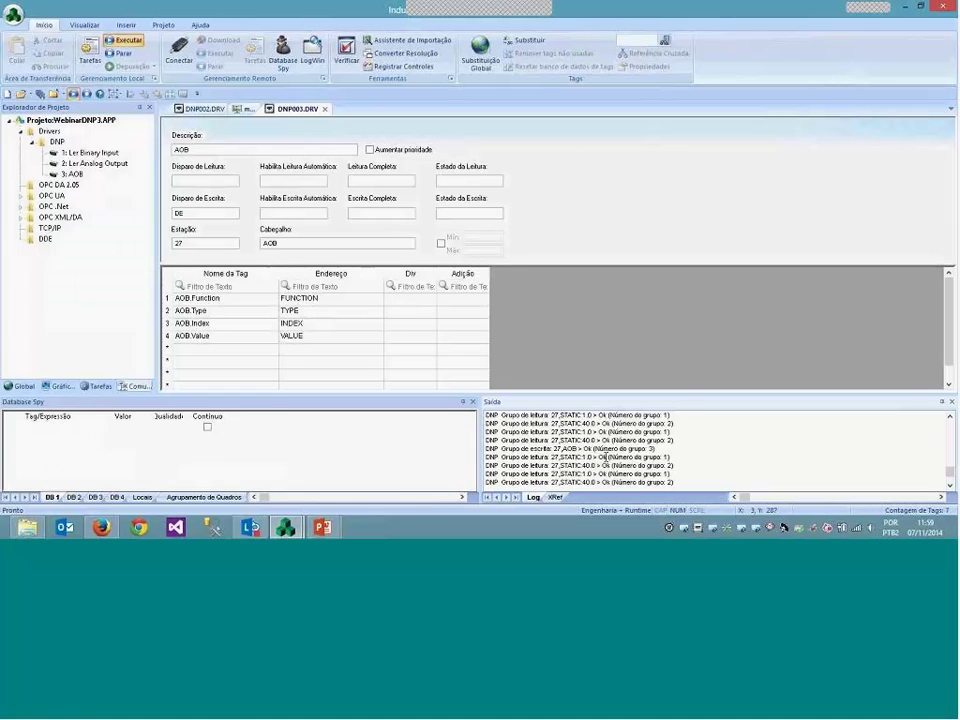
drag(501, 448, 545, 449)
click(618, 460)
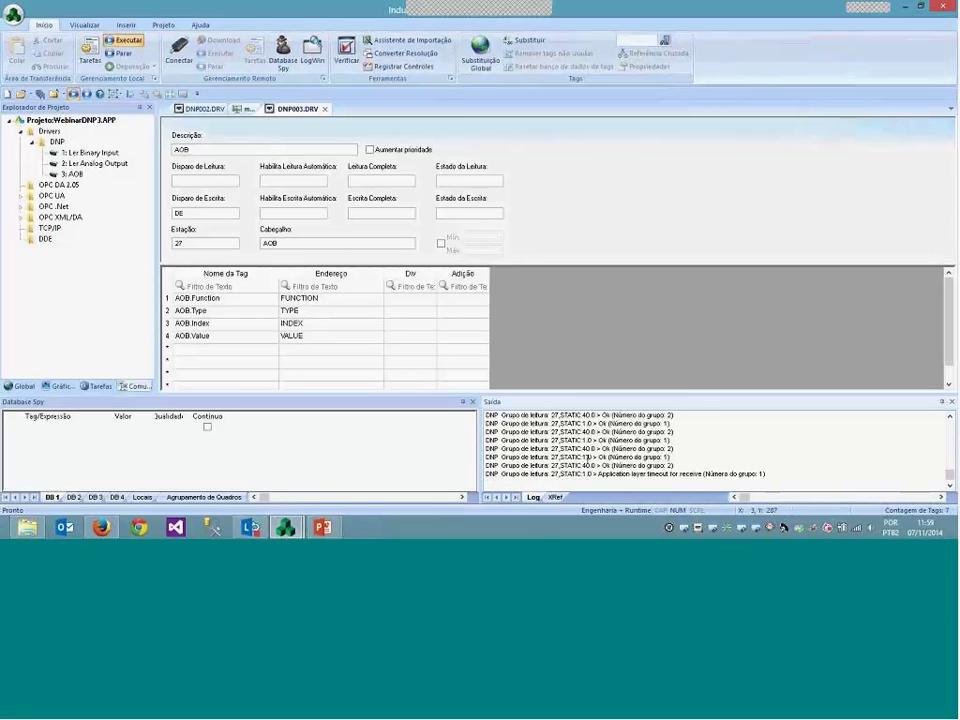
- Resume the paused output log and clear its existing entries
right_click(588, 446)
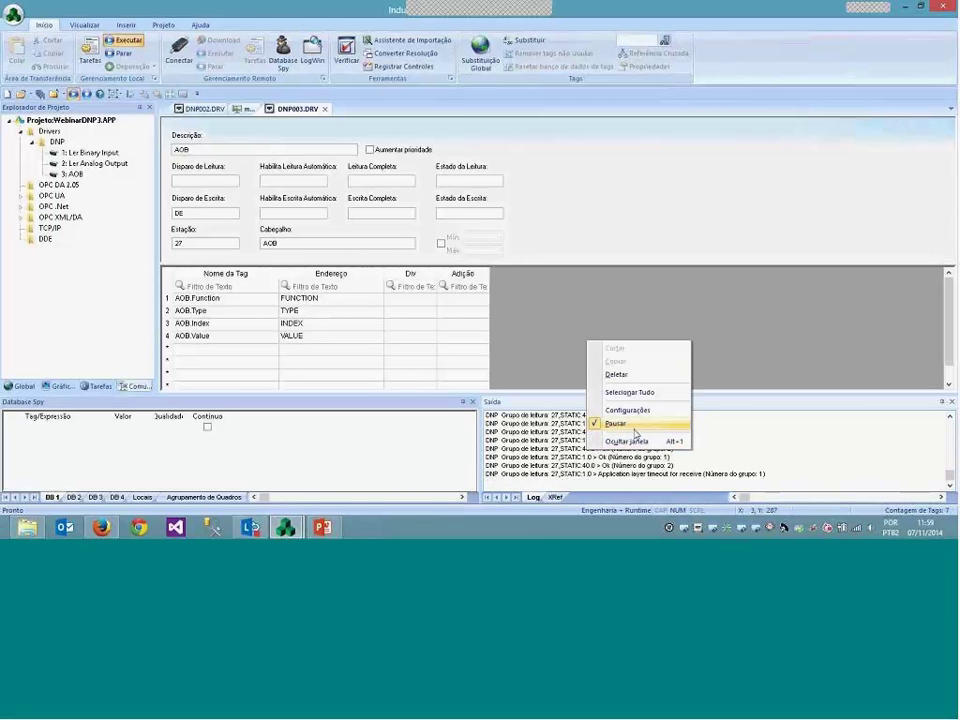
click(620, 424)
right_click(628, 441)
click(657, 365)
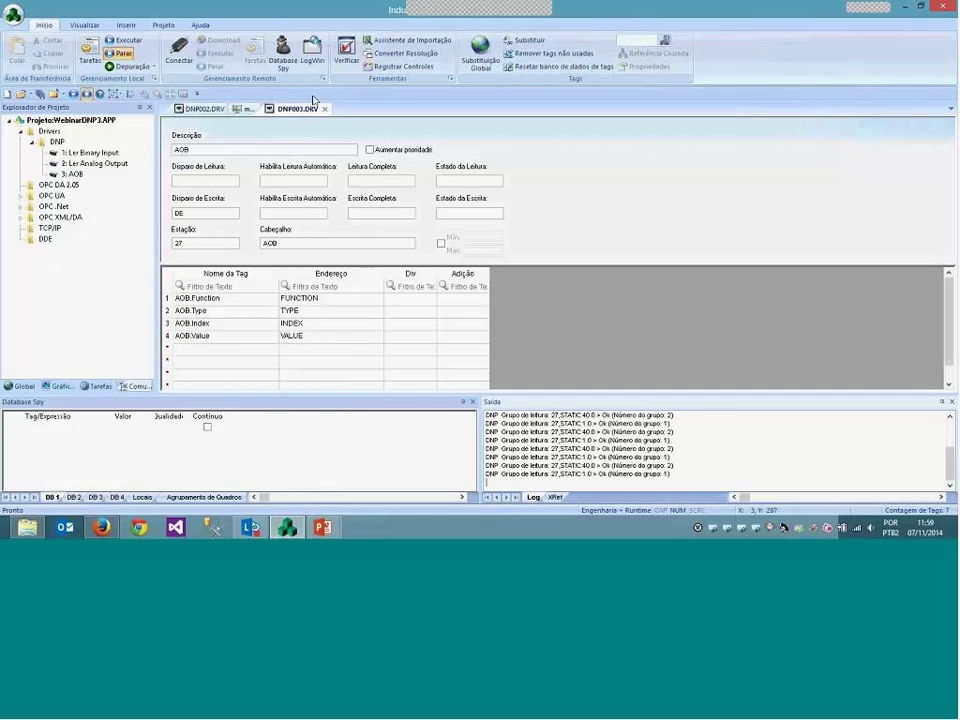
- Insert a new class named CROB among the project's global classes
click(20, 385)
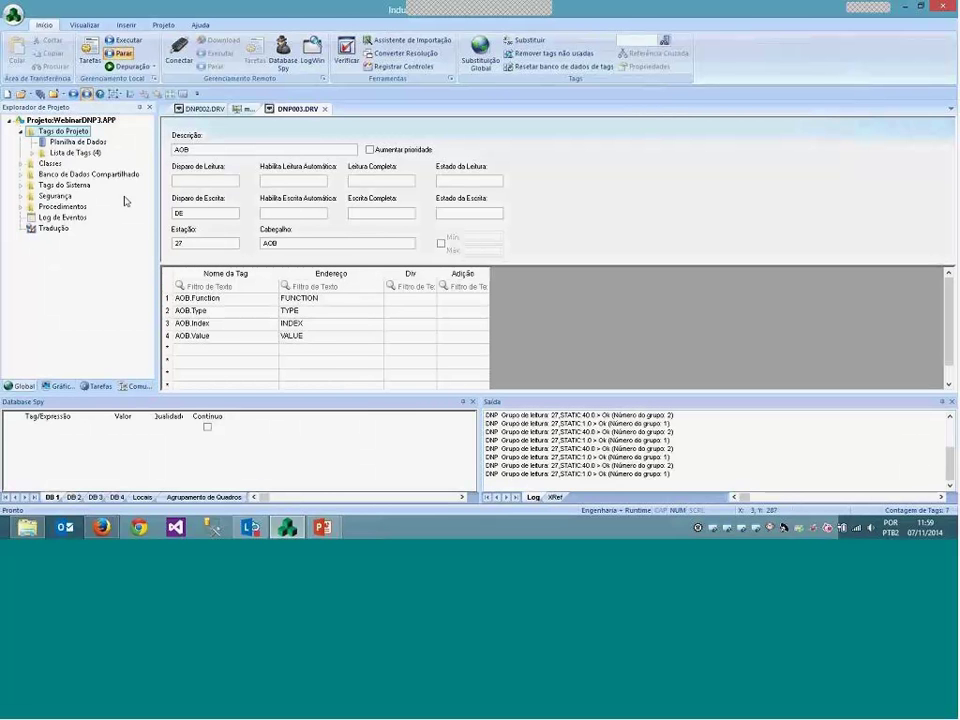
right_click(41, 171)
click(66, 172)
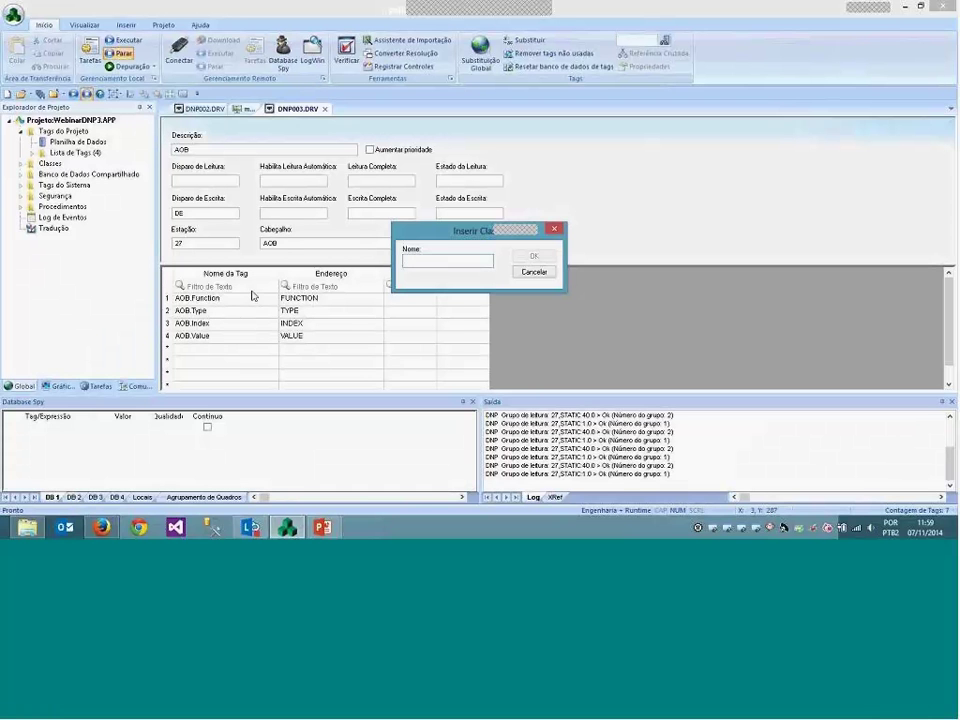
text(CROB)
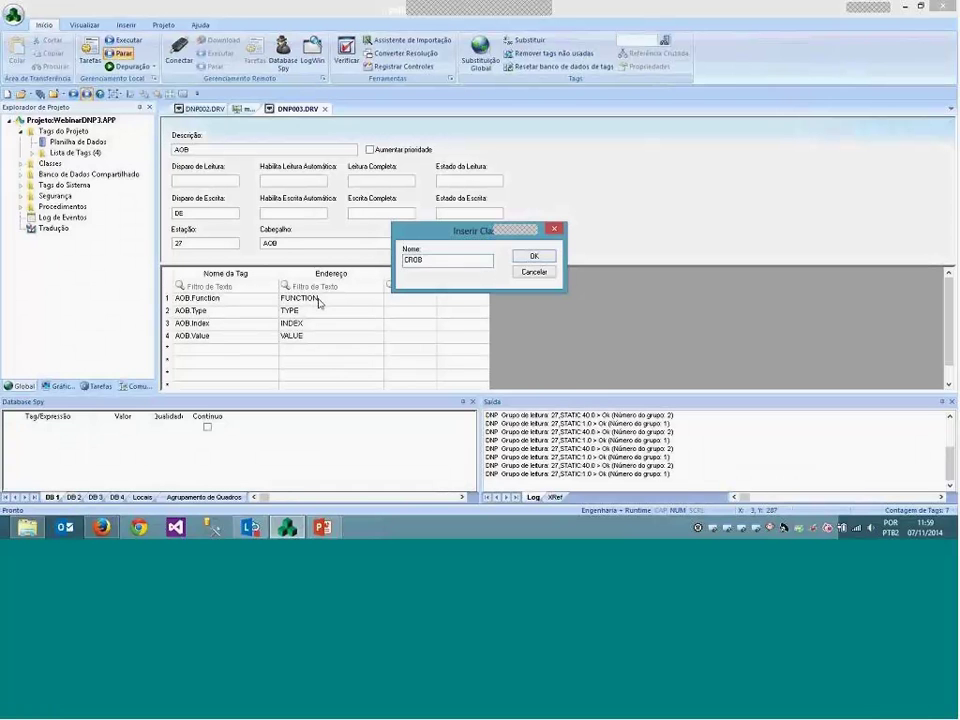
click(530, 258)
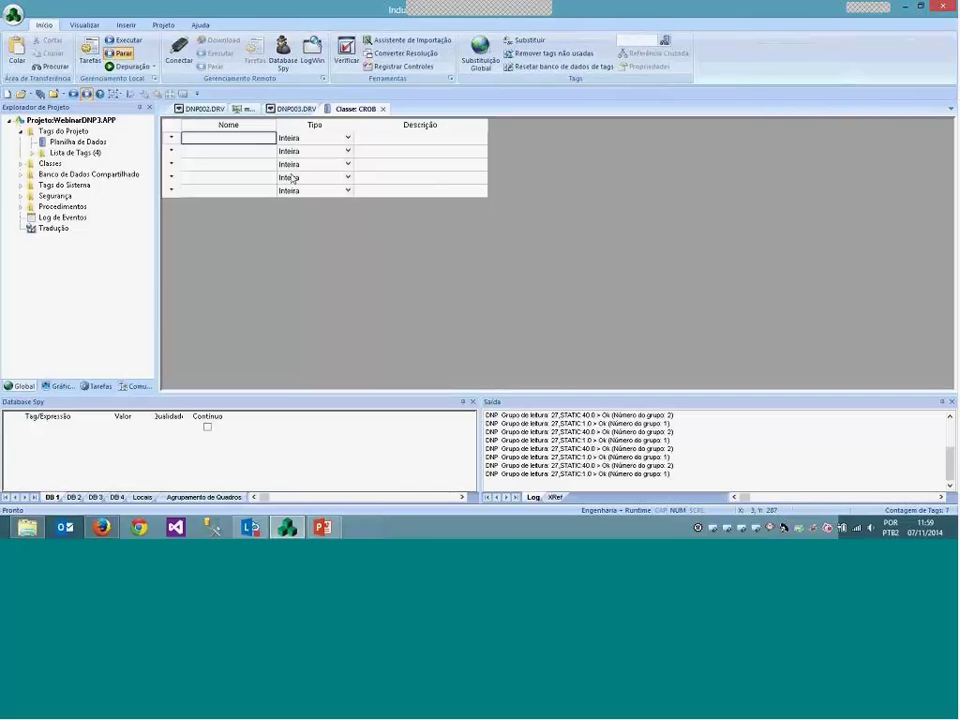
- Add the members Function, Index, OPType and OnTime to the CROB class
text(Function)
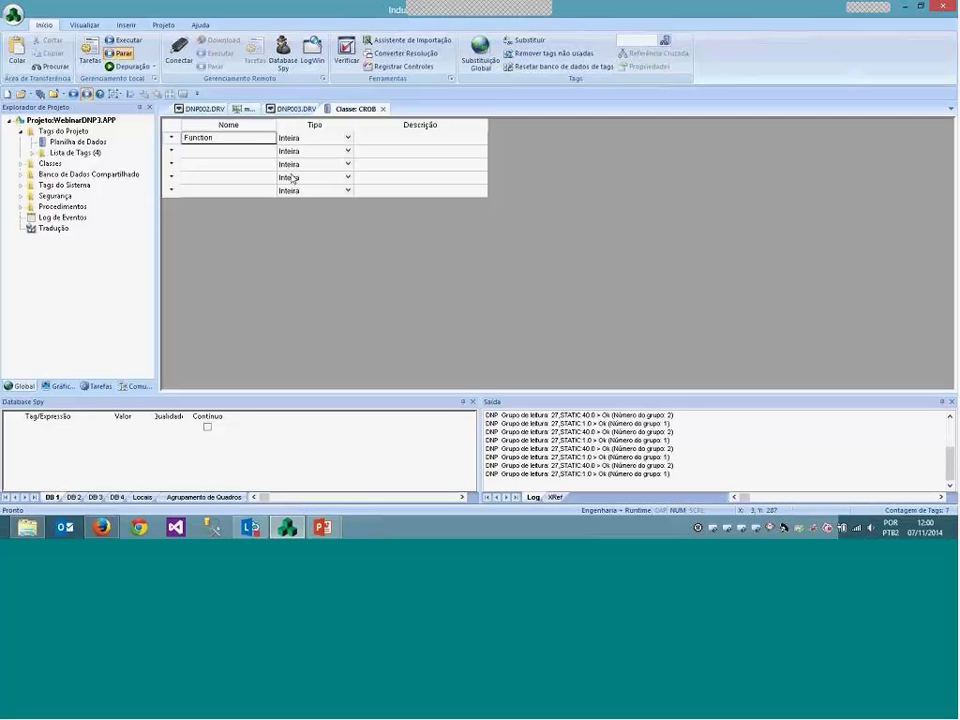
key(Return)
text(Index)
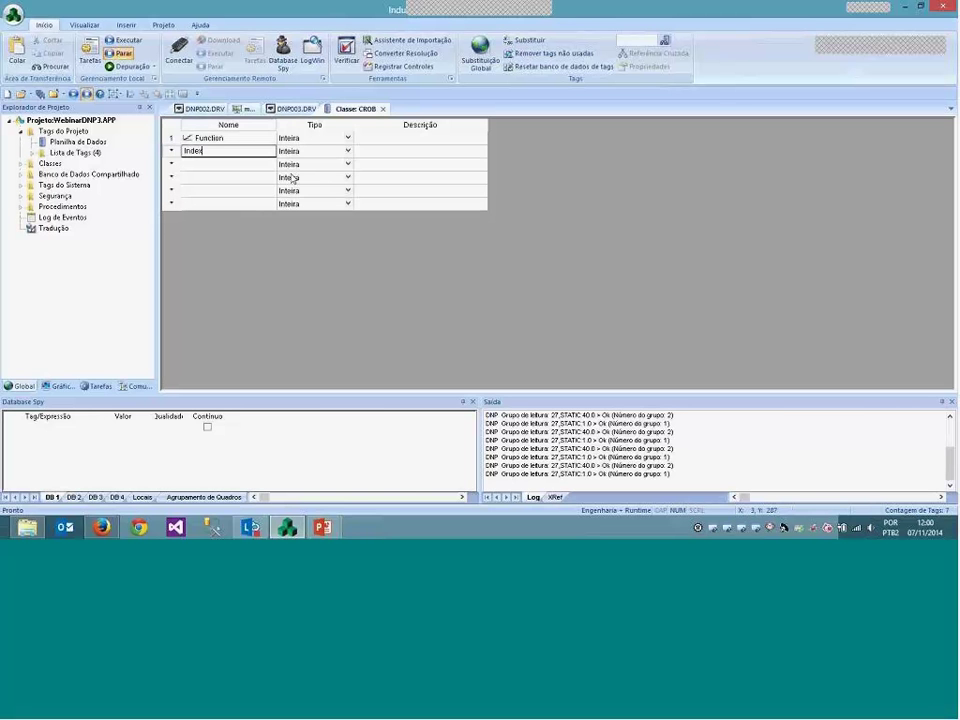
key(Return)
text(OP)
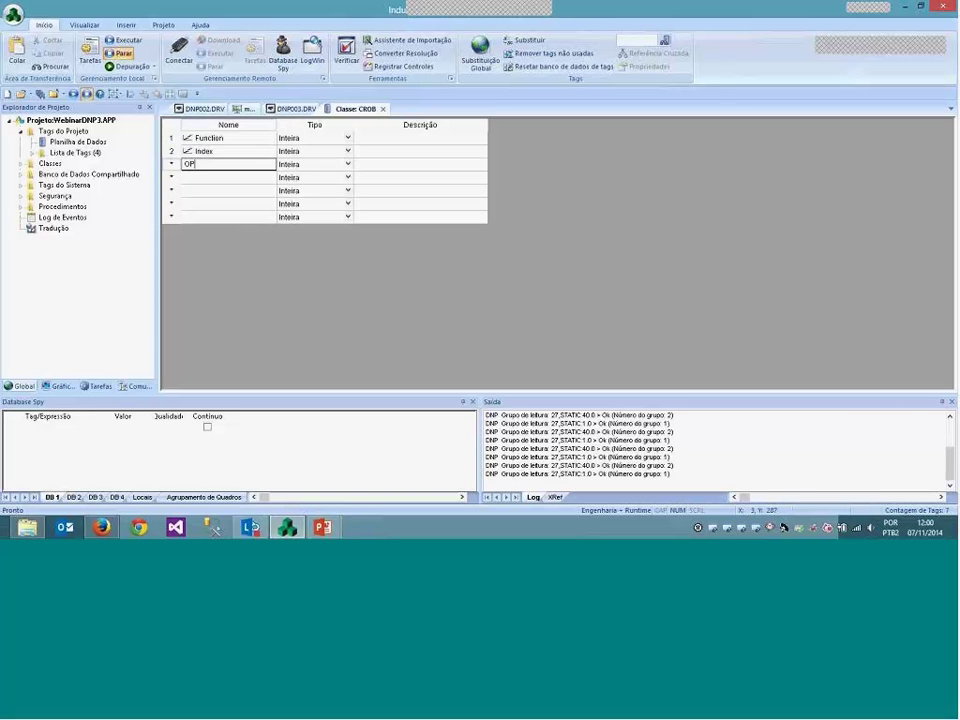
text(Type)
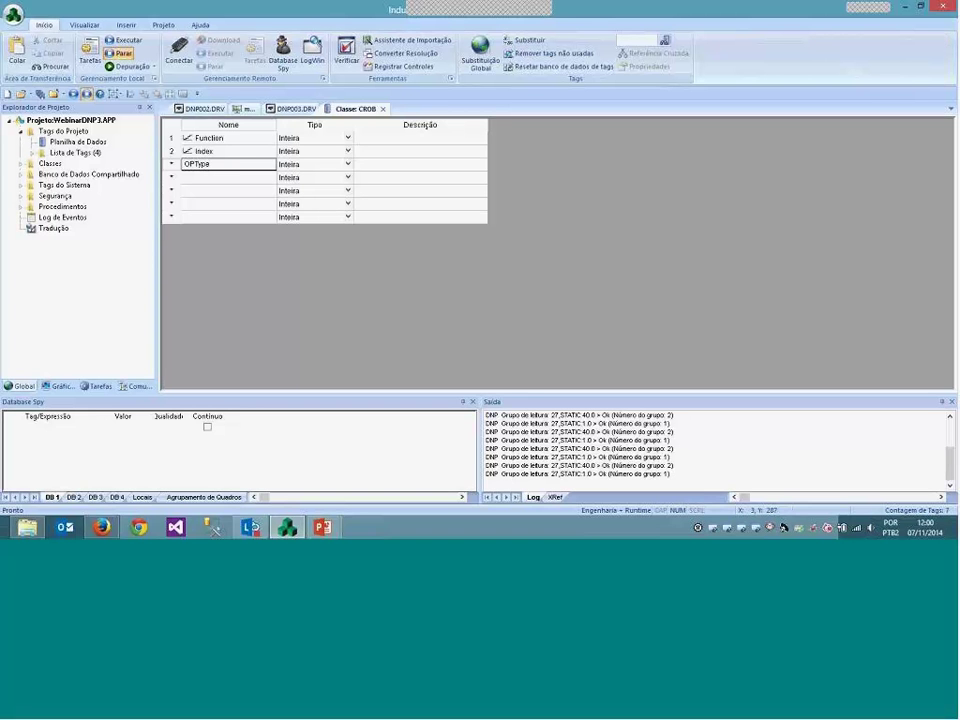
key(Return)
text(ON)
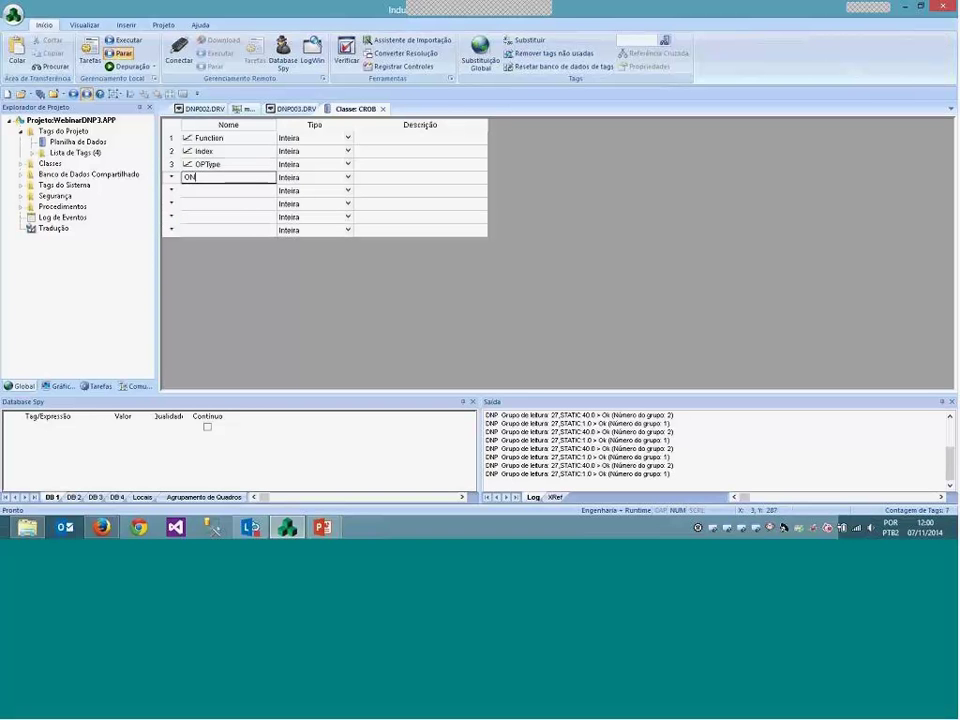
text(Time)
key(Return)
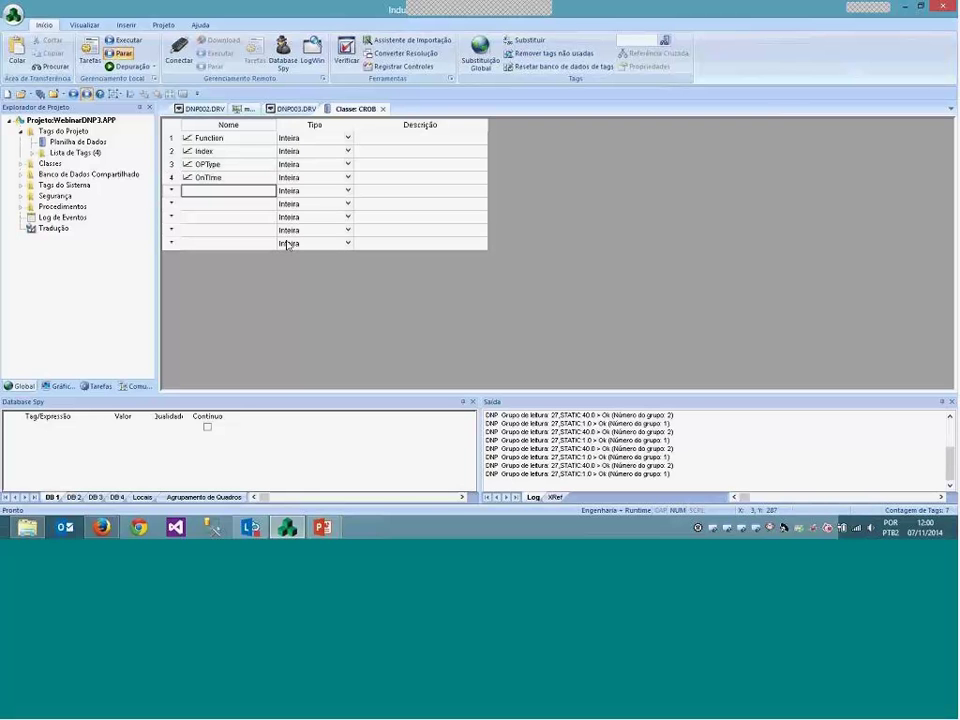
- Switch to the PowerPoint slide show and review the table of Control Relay Output Block (CROB) commands
click(322, 527)
mouse_move(322, 527)
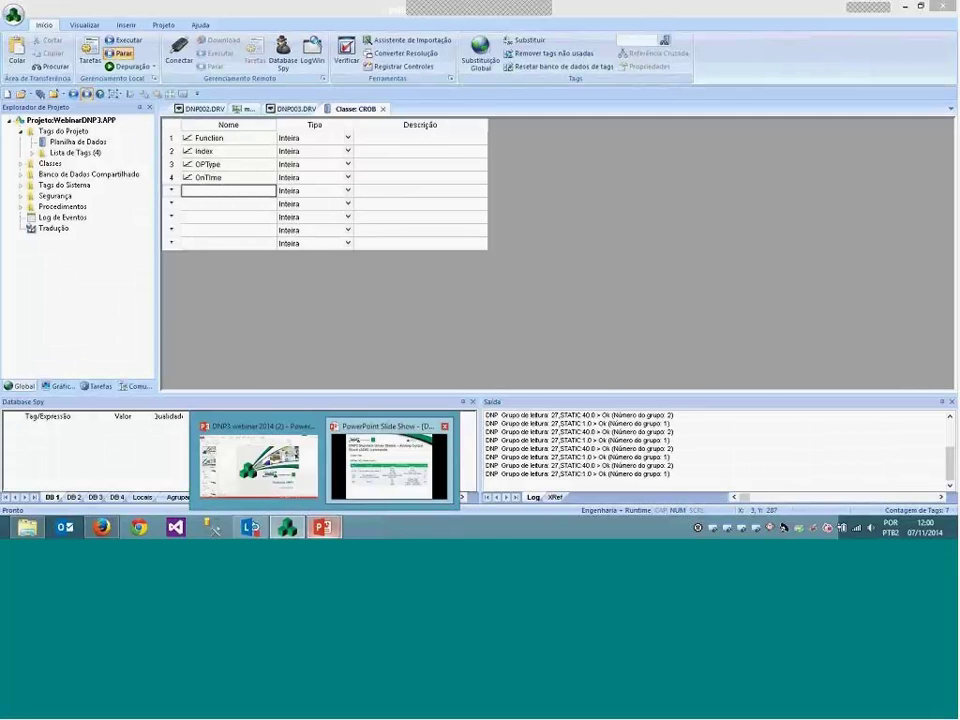
click(390, 462)
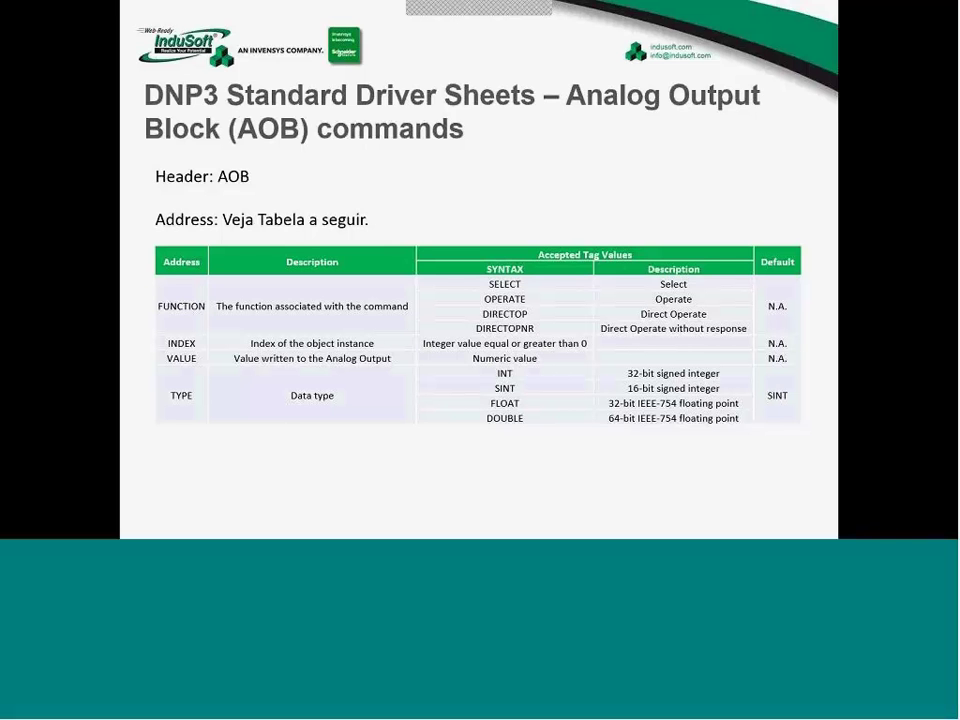
key(Right)
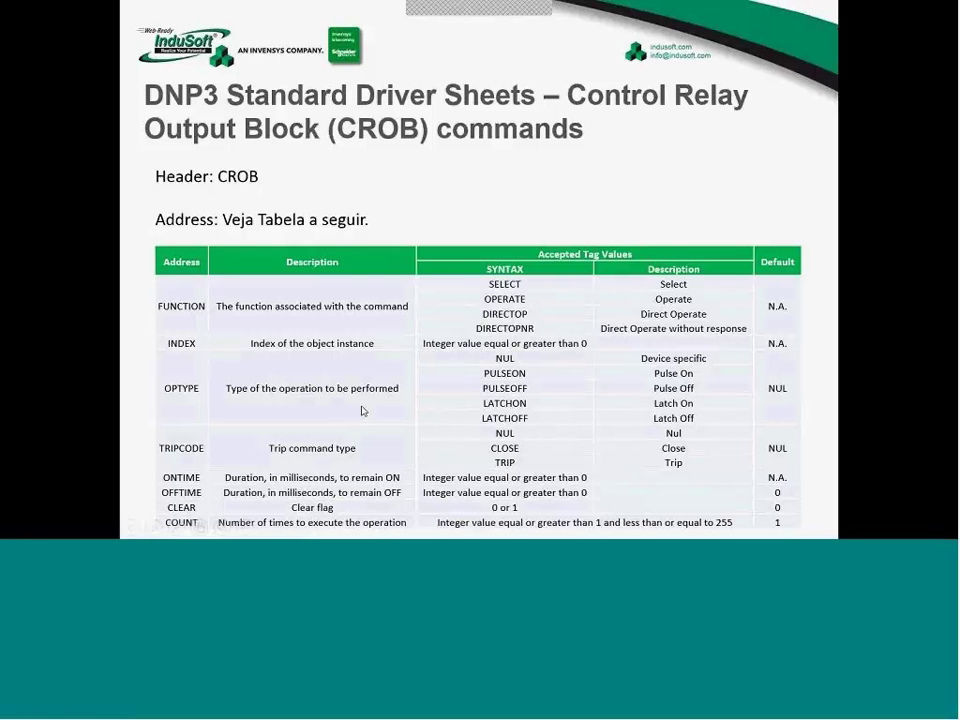
- Back in InduSoft Web Studio, set the CROB class's Function and OPType members to String and close the class sheet
key(alt+Tab)
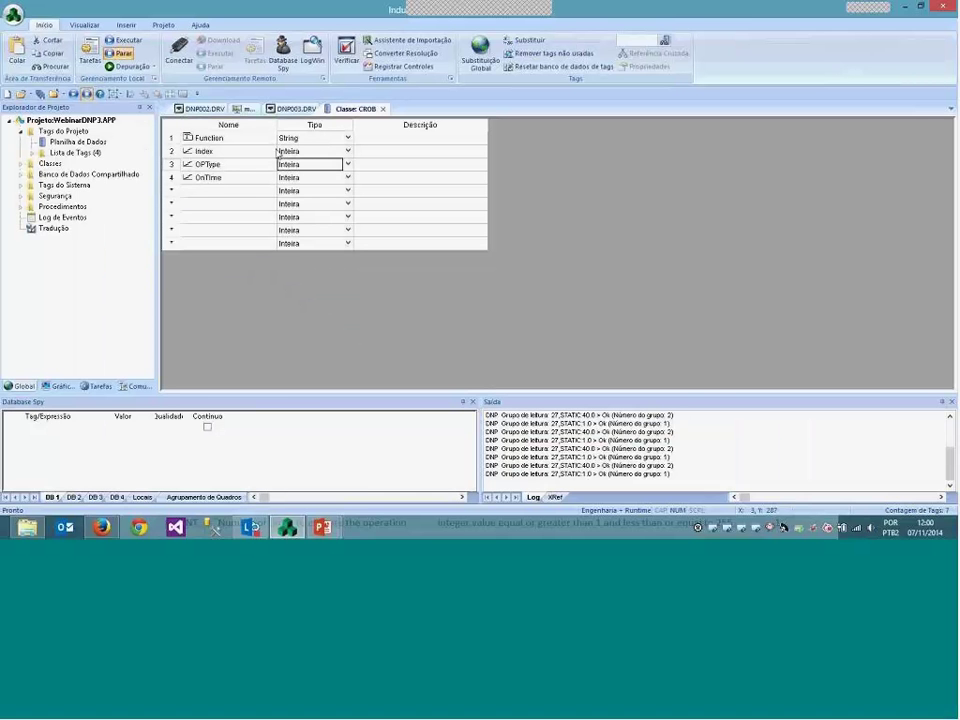
key(s)
click(384, 110)
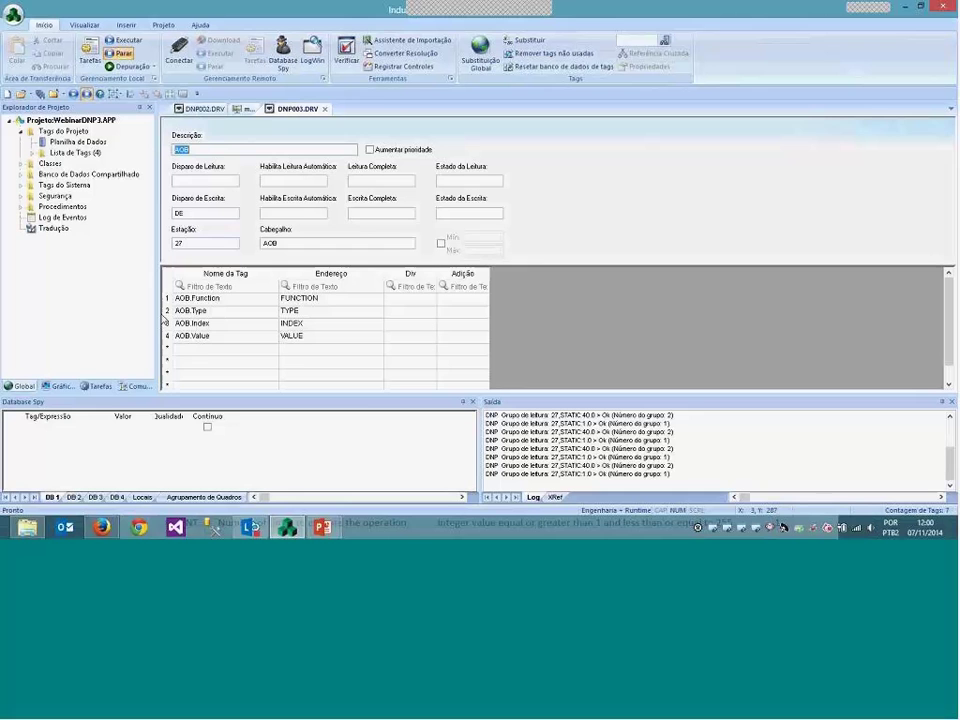
- Add a project tag named CROB with the class type CROB in the tag datasheet, and close the datasheet
double_click(60, 149)
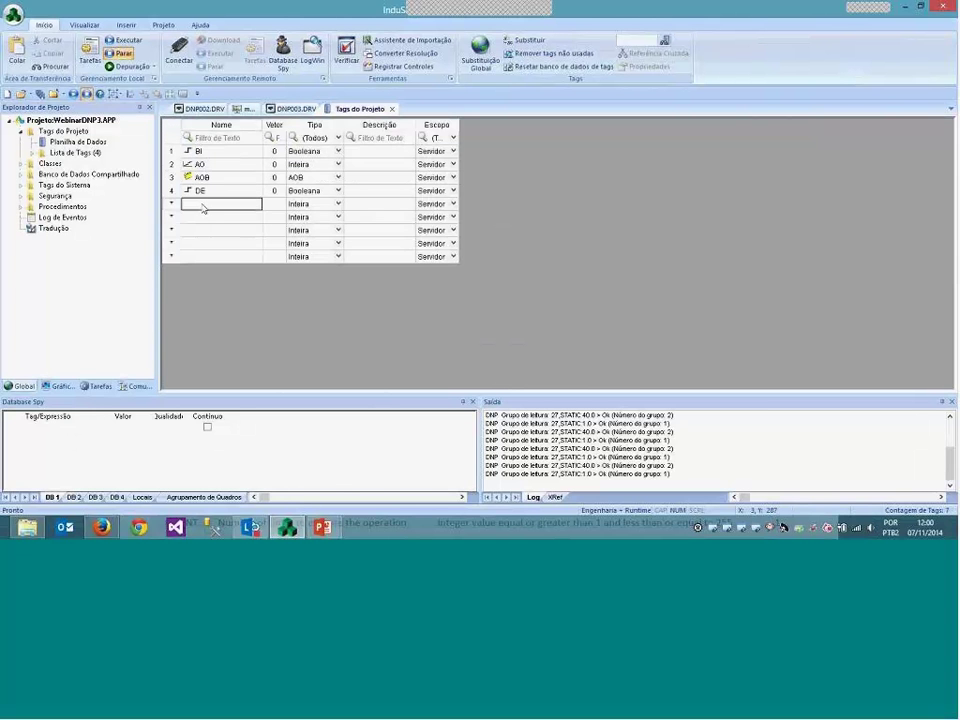
text(CROB)
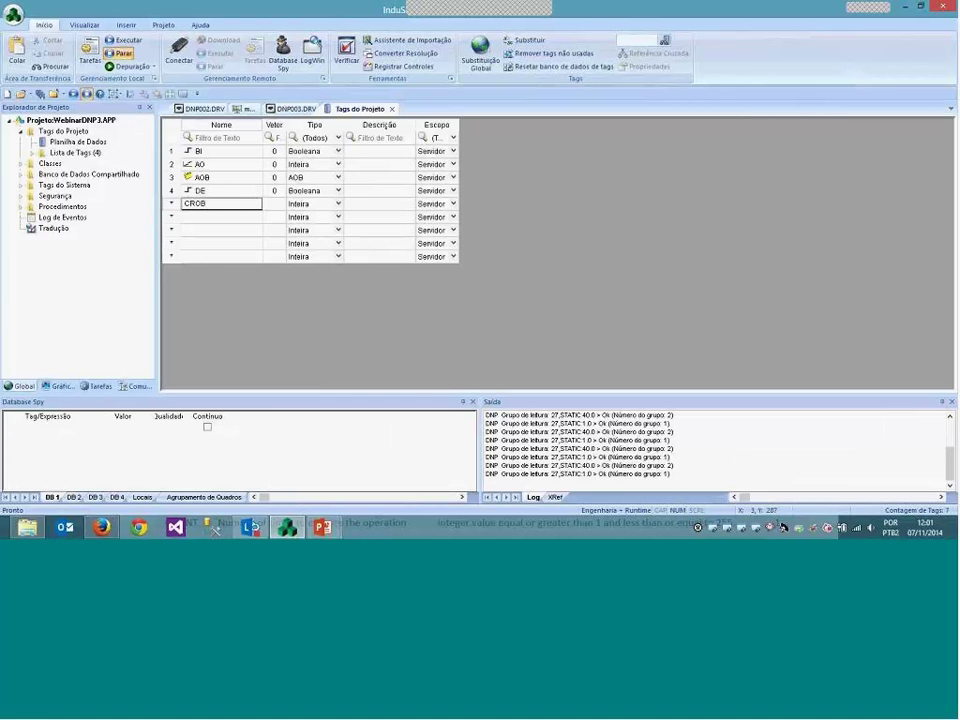
key(Return)
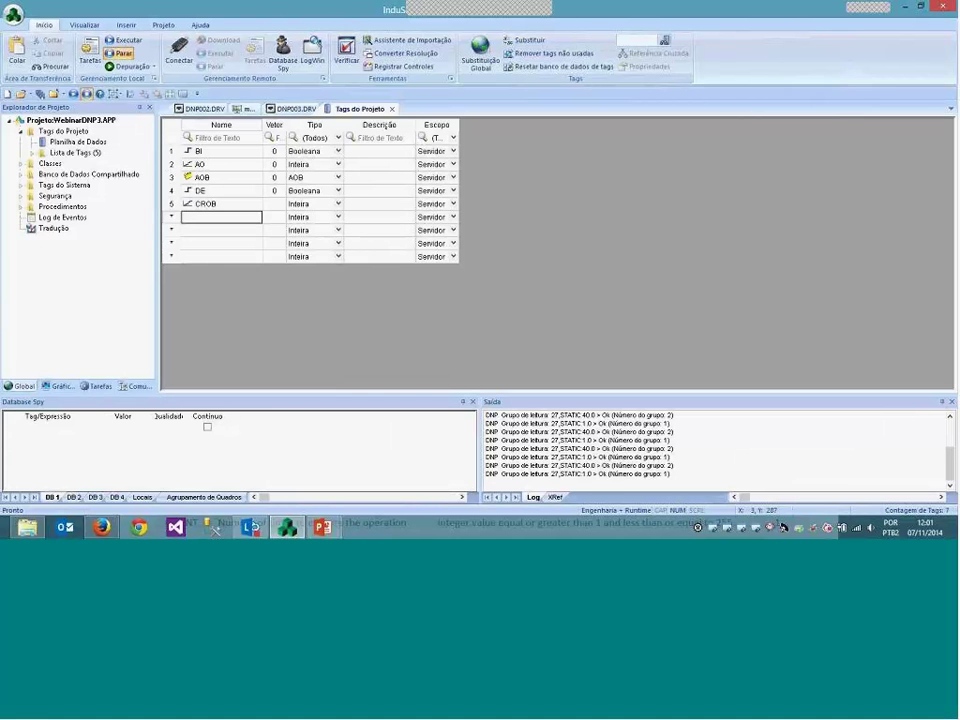
click(322, 205)
click(322, 207)
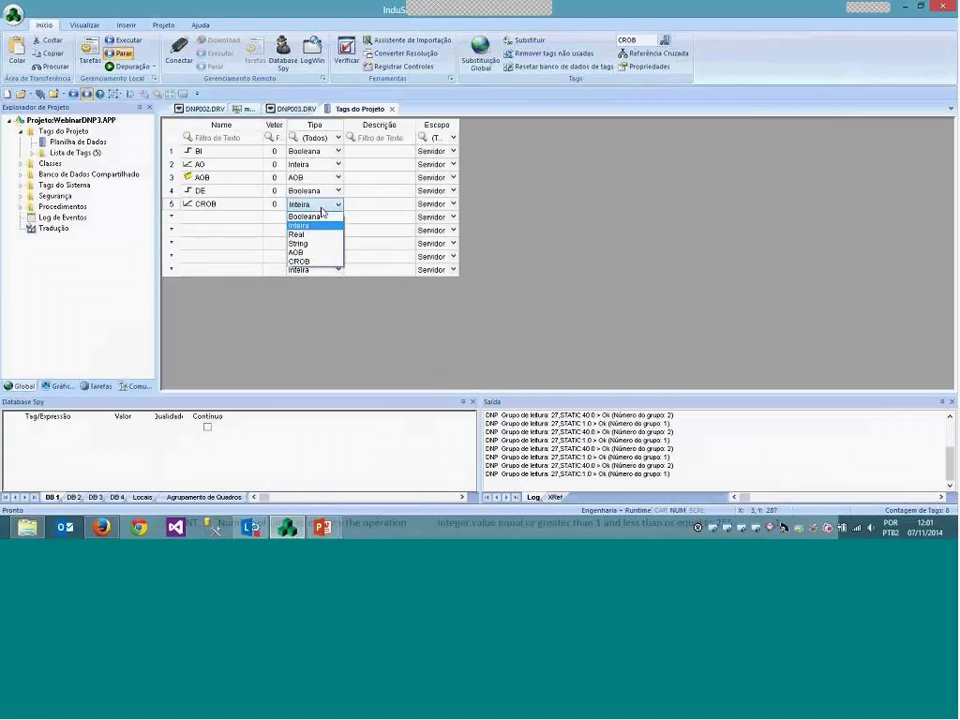
click(314, 261)
click(392, 108)
- Insert a new DNP driver sheet and give it the description CROB
click(135, 386)
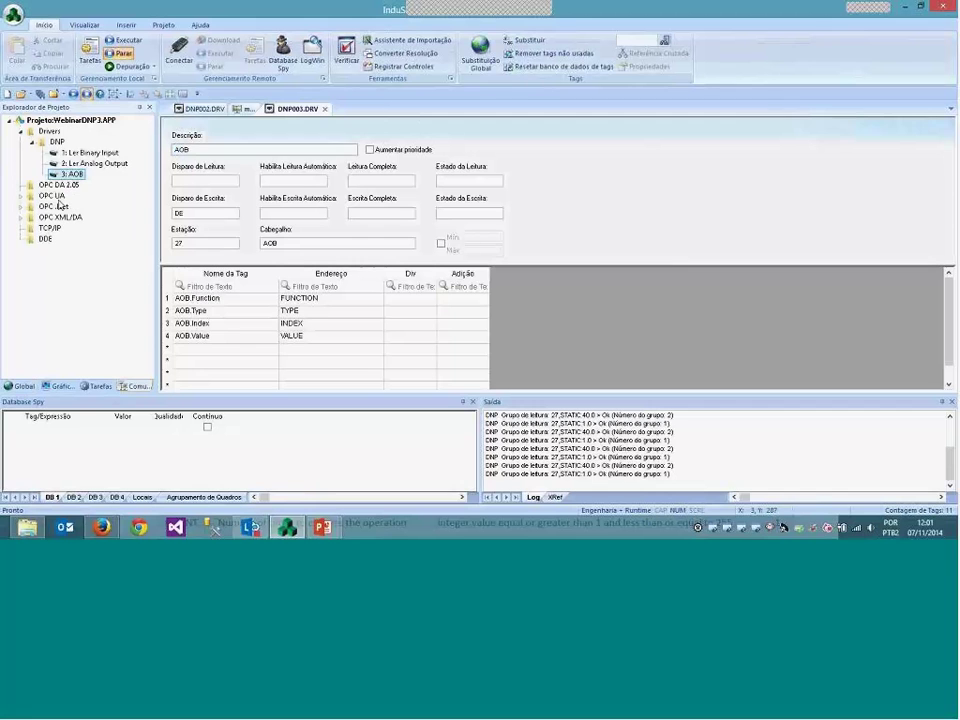
right_click(60, 143)
click(85, 151)
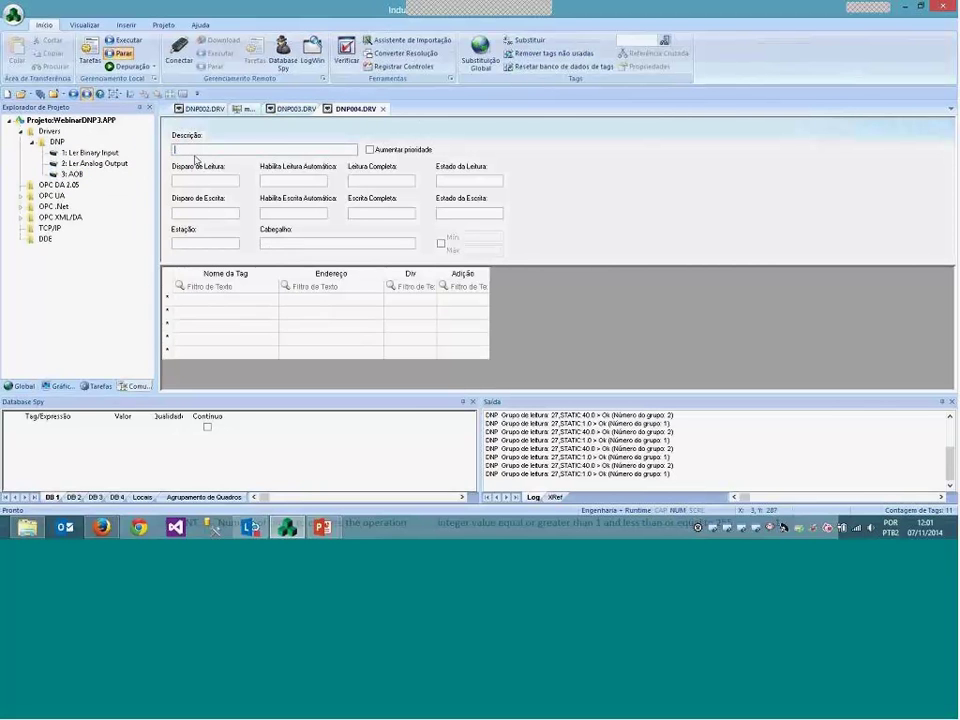
text(CROB)
- Set the CROB sheet's write trigger to a newly created DE2 tag, with station 27 and header CROB
click(213, 212)
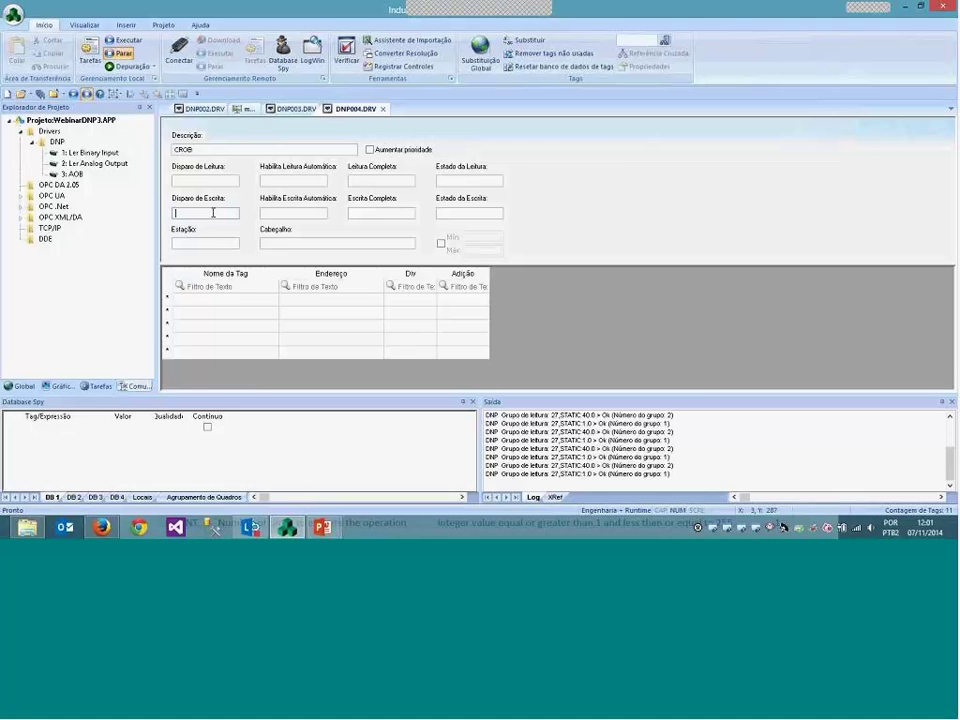
text(DE2)
key(Tab)
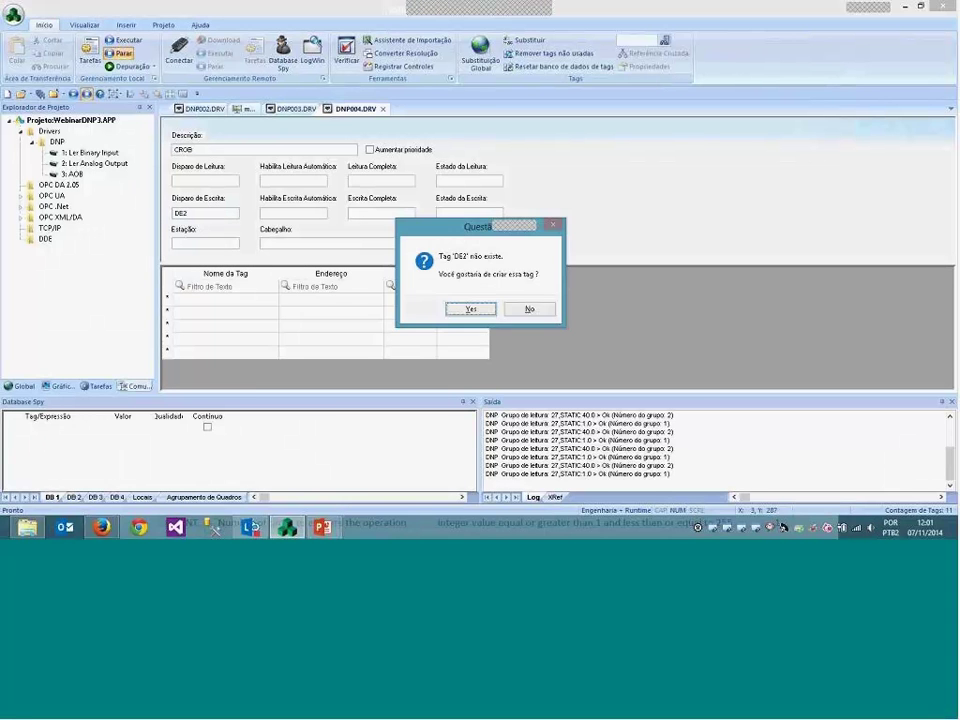
key(Return)
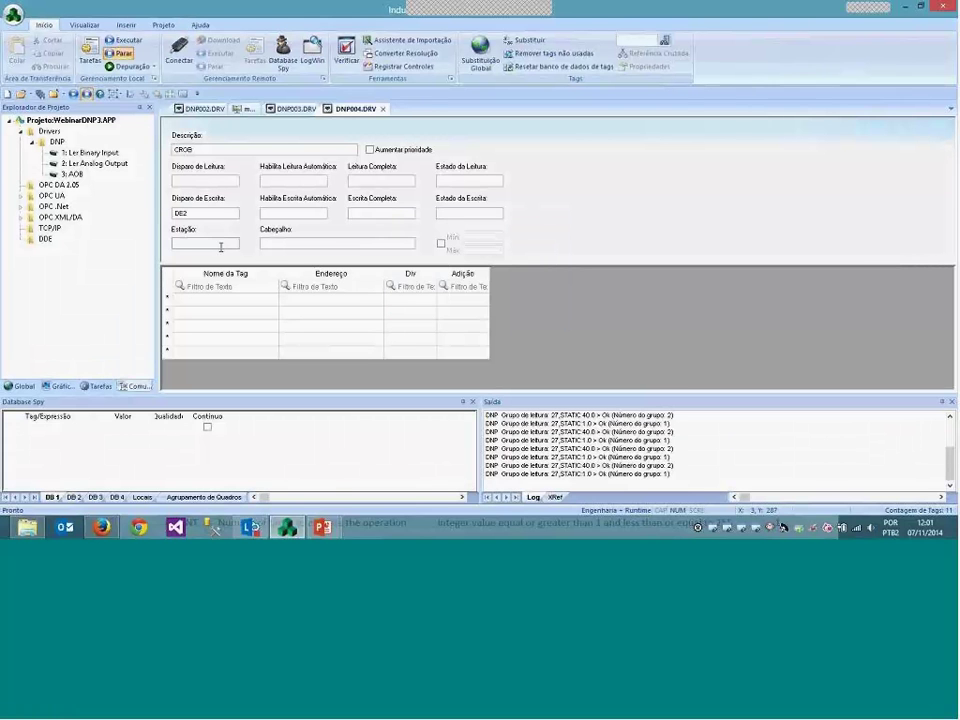
click(221, 247)
text(27)
key(Tab)
text(CROB)
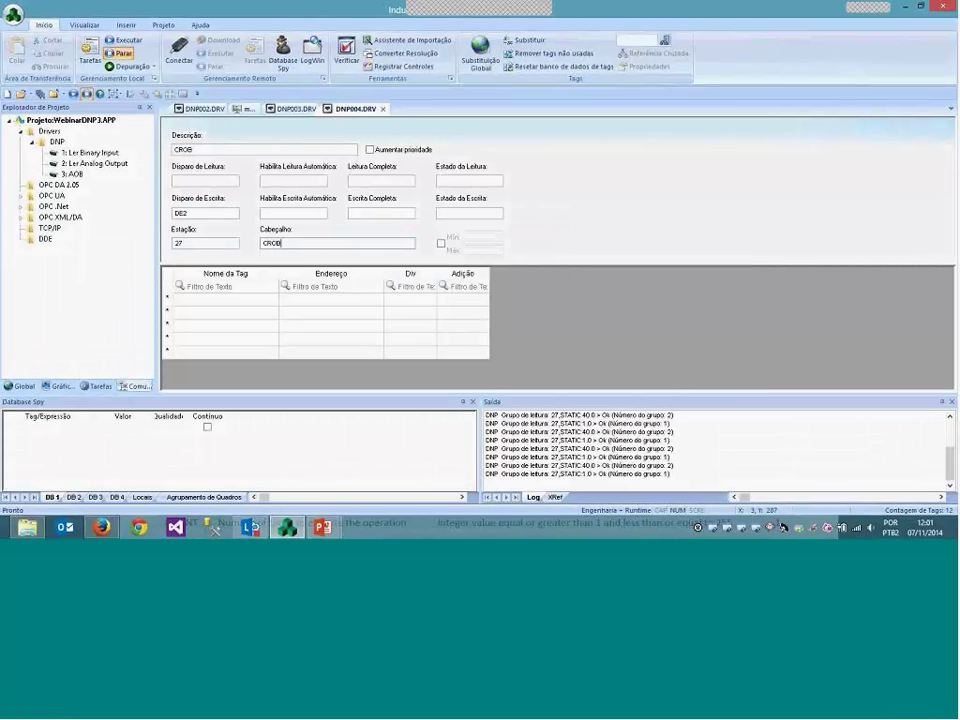
- Enter CROB.Function as the CROB sheet's first tag and start the second row's tag name with CROB
click(186, 305)
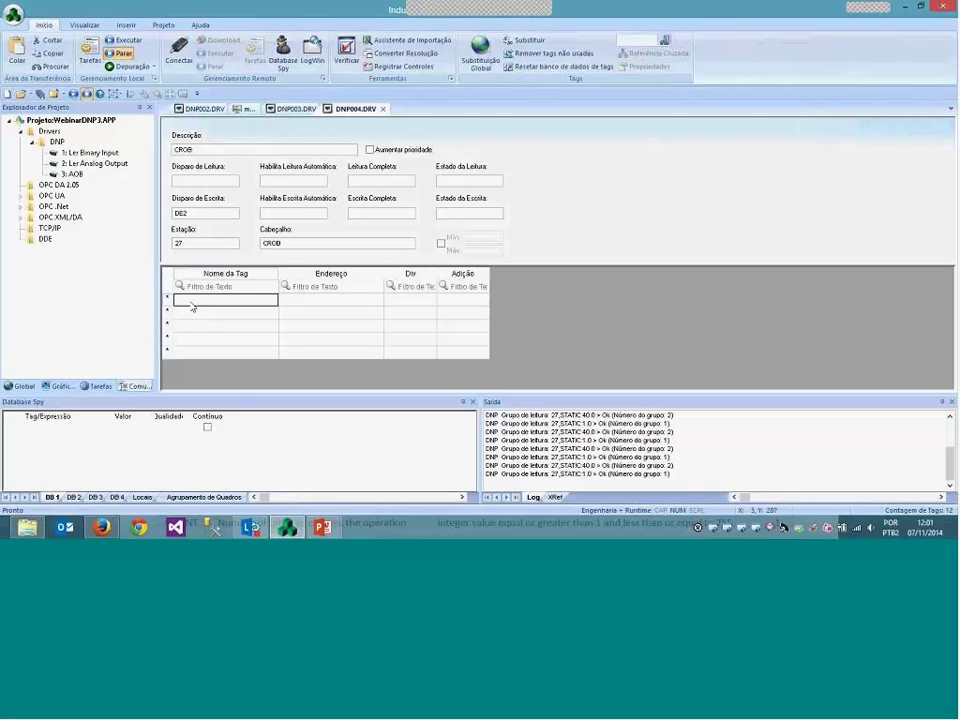
text(CROB)
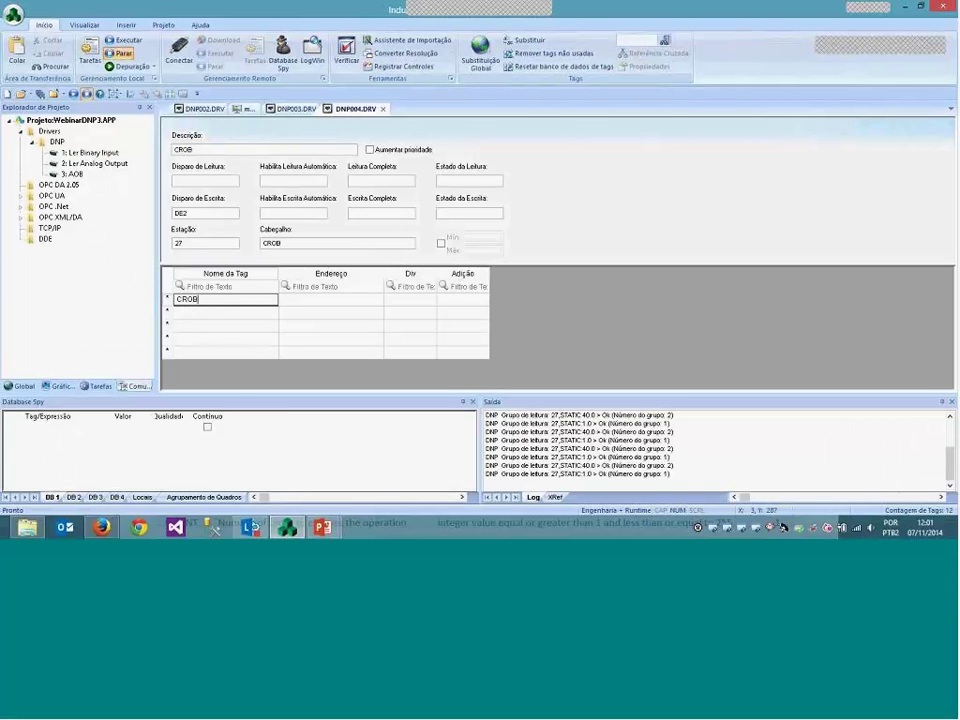
text(.Fu)
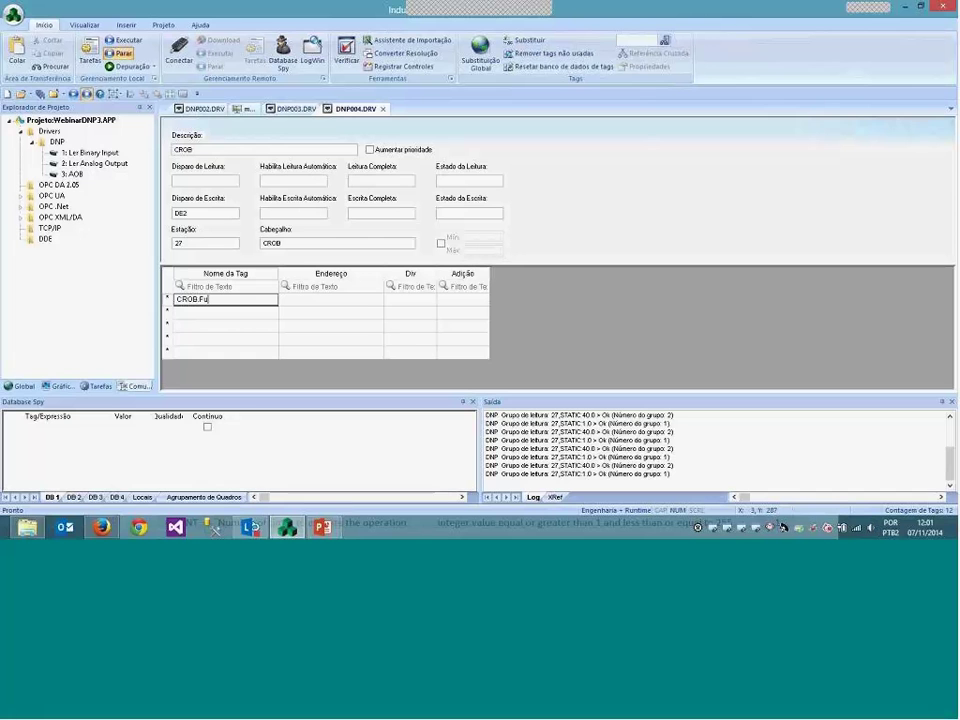
text(nction)
key(Return)
text(CROB)
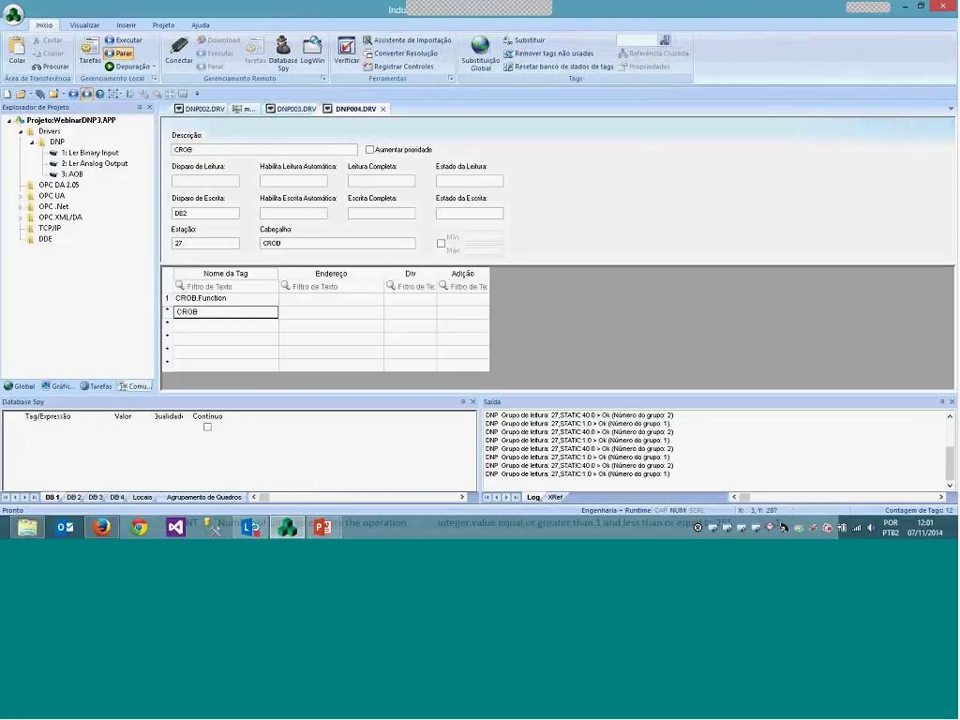
text(.INdex)
key(Return)
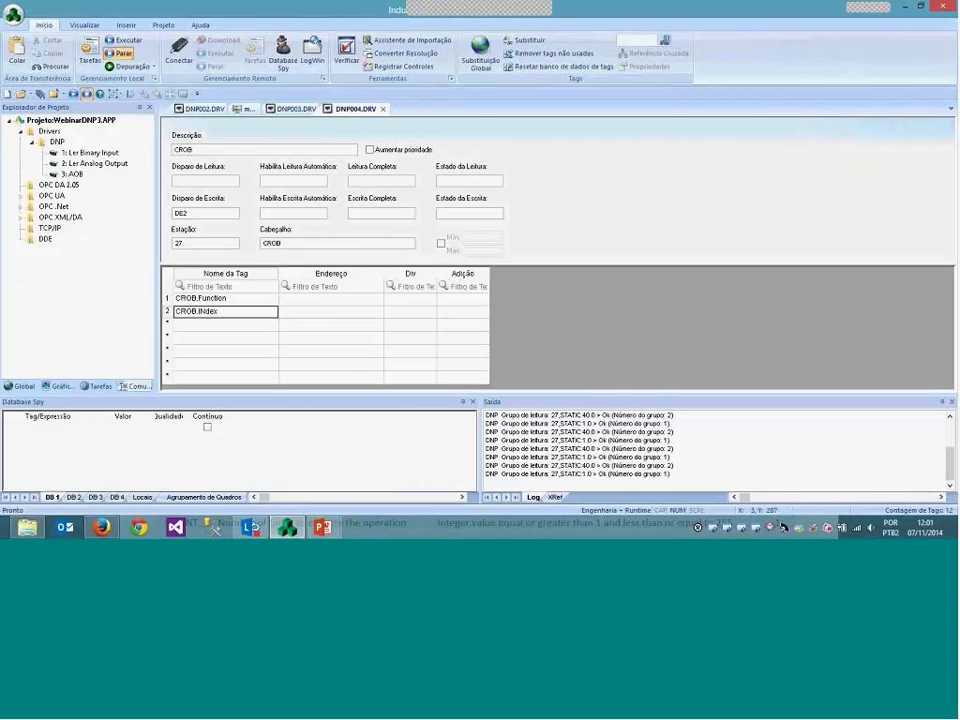
key(BackSpace)
key(BackSpace)
key(BackSpace)
key(BackSpace)
key(BackSpace)
key(BackSpace)
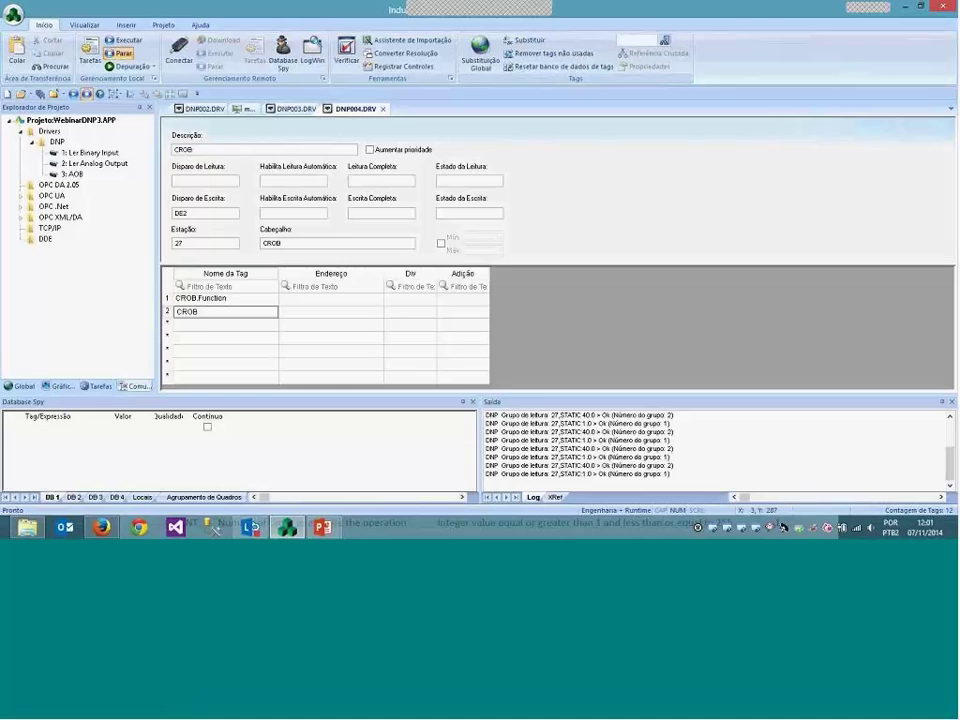
- Complete the second row's tag name as CROB.OPType and add CROB.Index and CROB.OnTime in the third and fourth rows
text(.OPType)
key(Return)
click(225, 324)
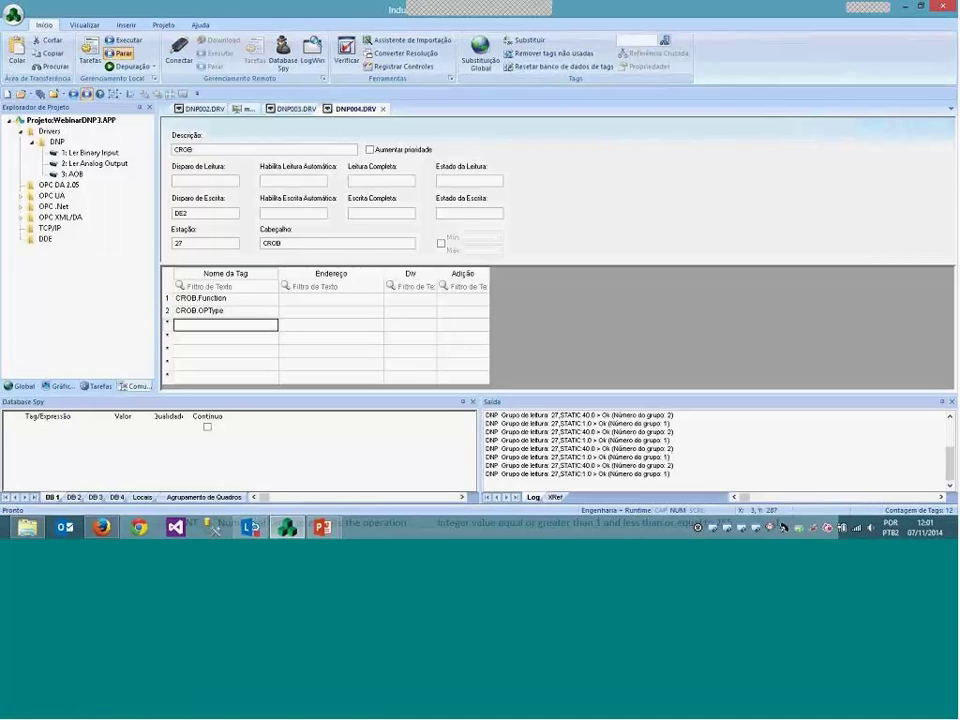
text(CROB)
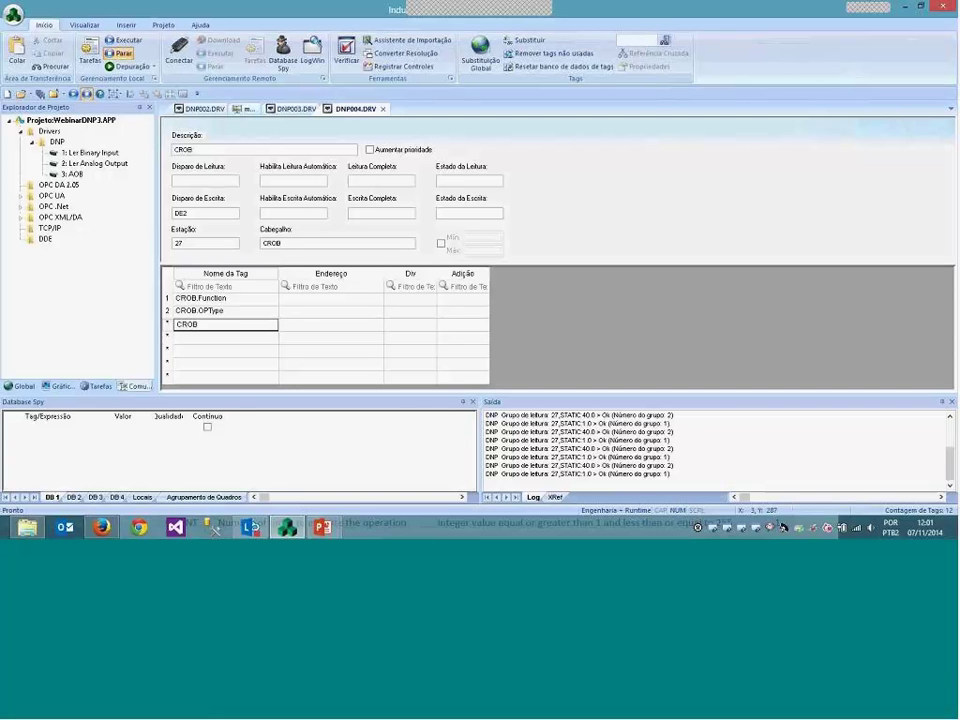
text(.Index)
key(Return)
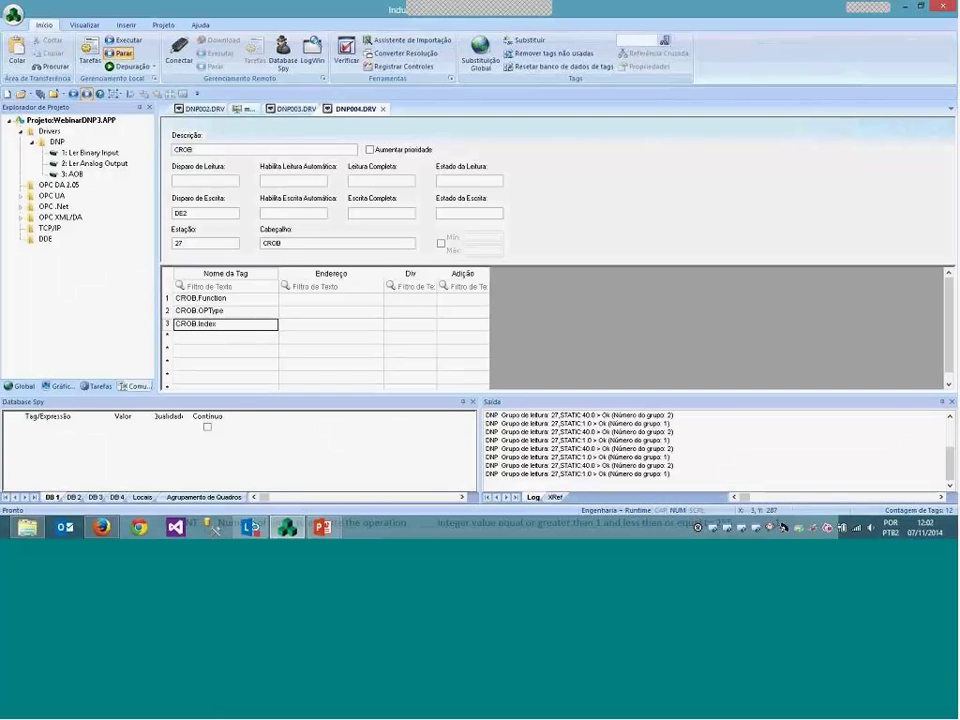
click(225, 336)
text(CROB)
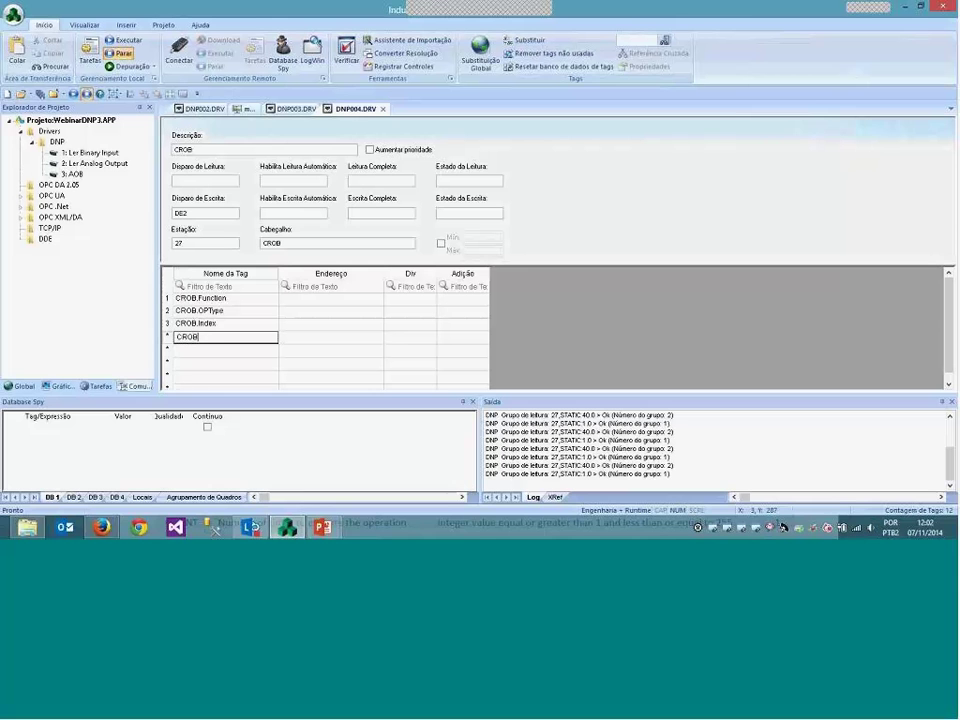
text(.OnTime)
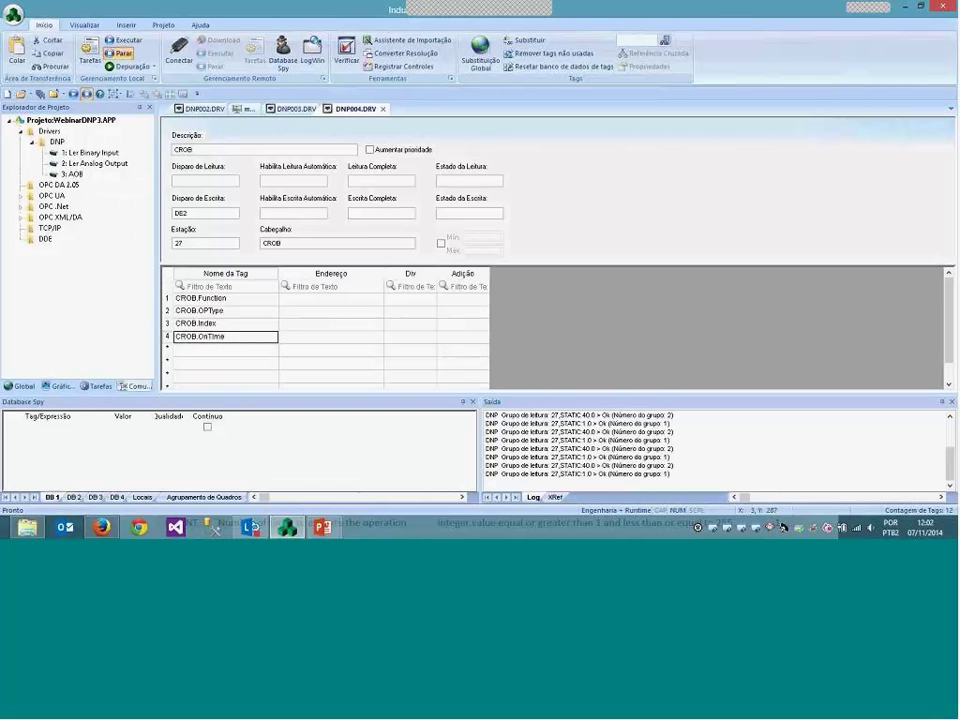
- Set the address of the CROB.Function row to FUNCTION
key(Tab)
click(331, 311)
click(331, 298)
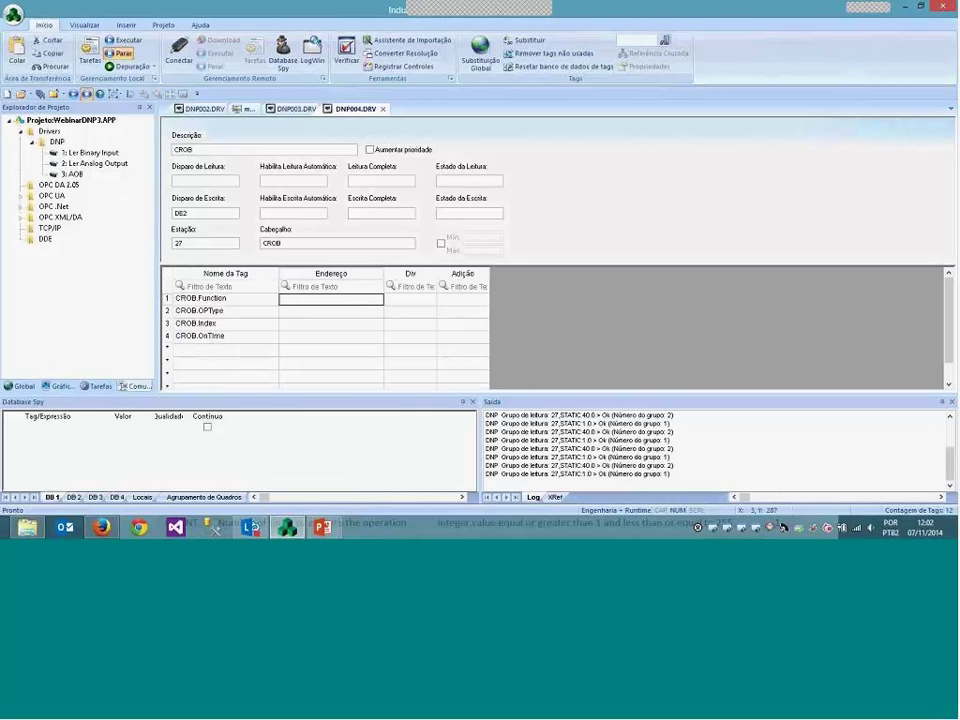
text(NCTION)
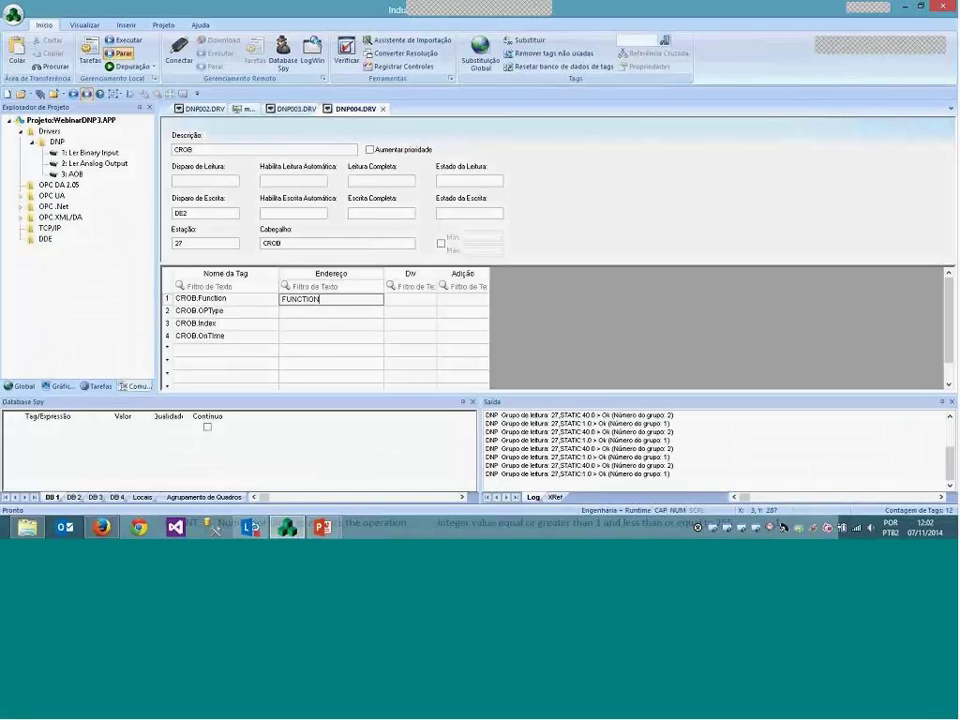
key(Return)
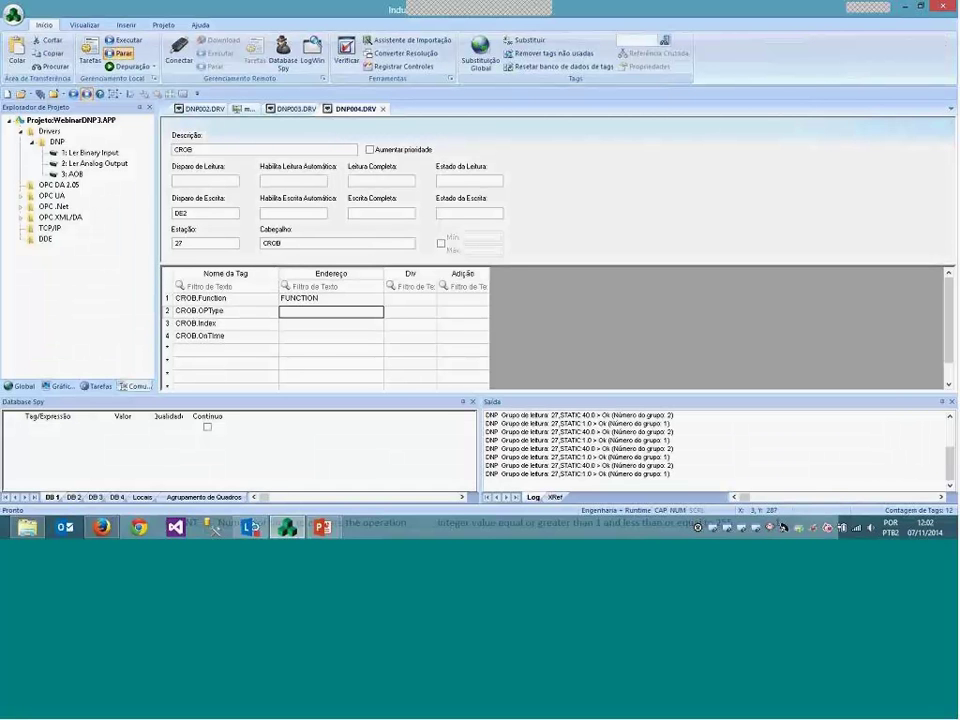
- Enter the addresses OPTYPE, INDEX and ONTIME for the CROB.OPType, CROB.Index and CROB.OnTime rows
text(OPTYPE)
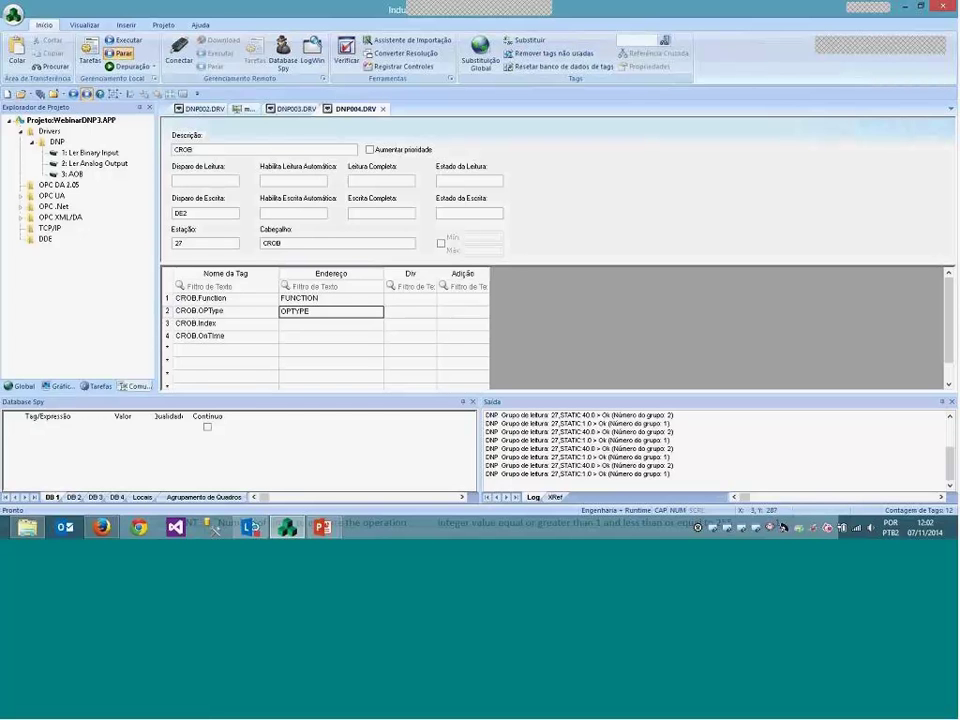
text(INDEX)
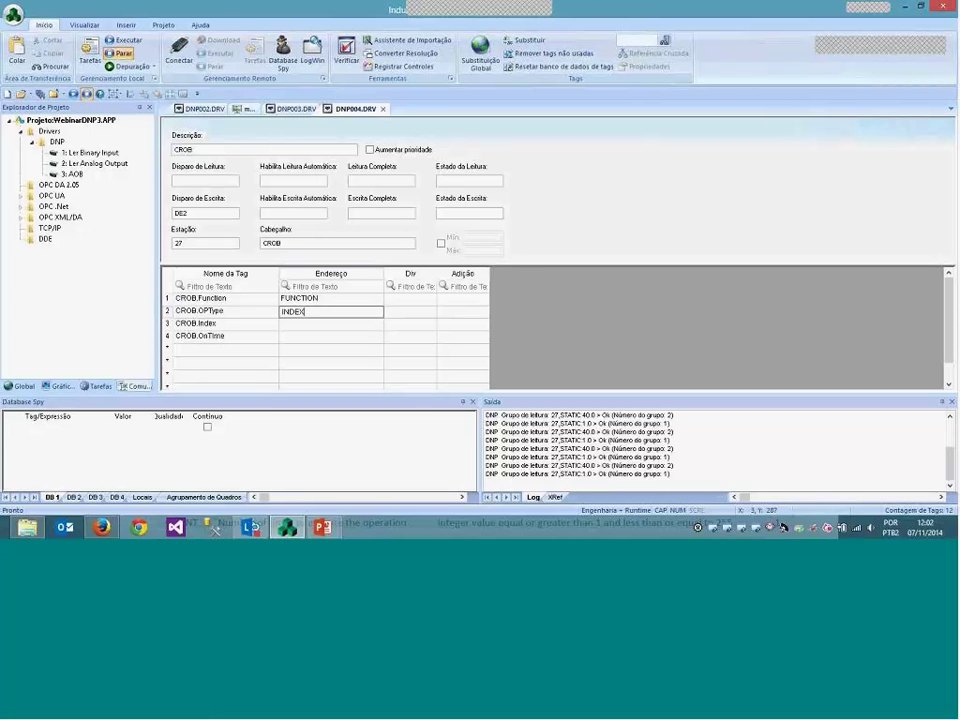
key(Return)
text(INDEX)
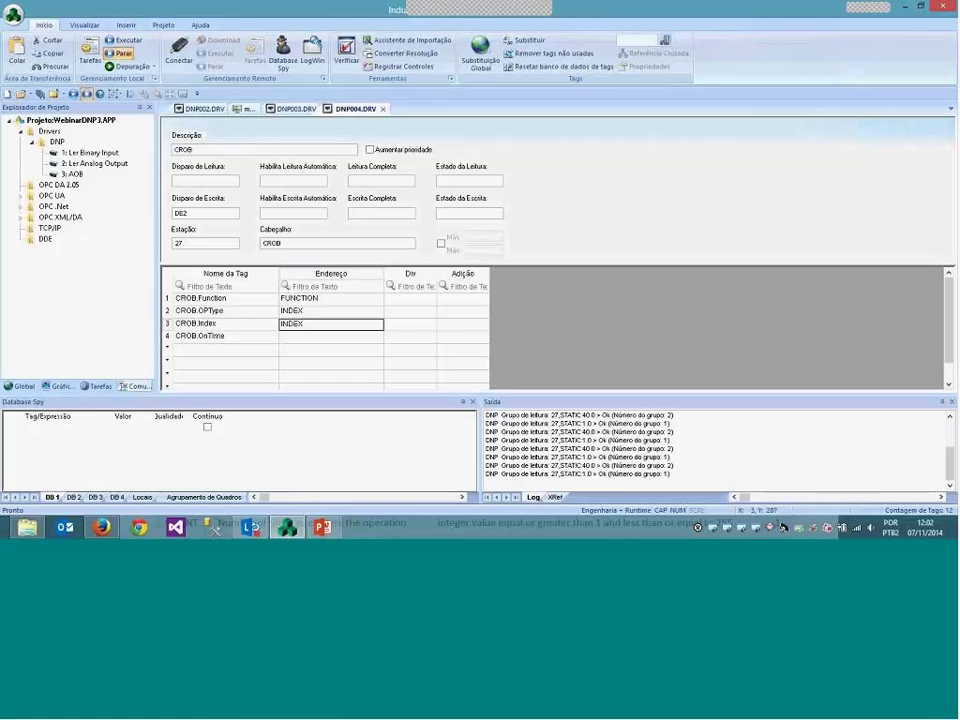
key(Up)
text(OPTY)
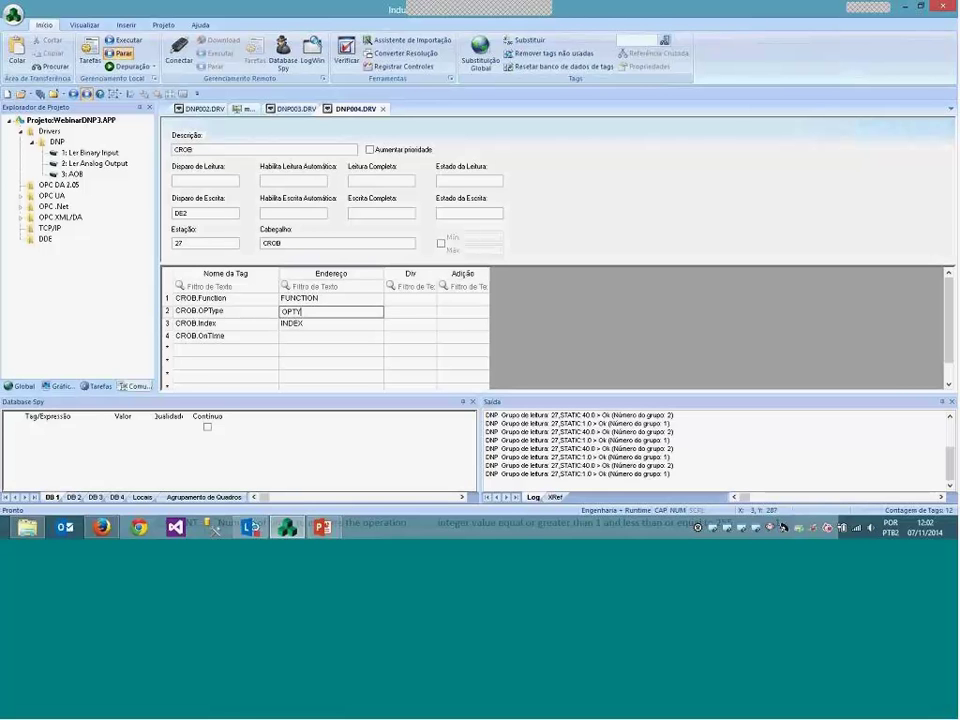
text(PE)
click(330, 336)
text(O)
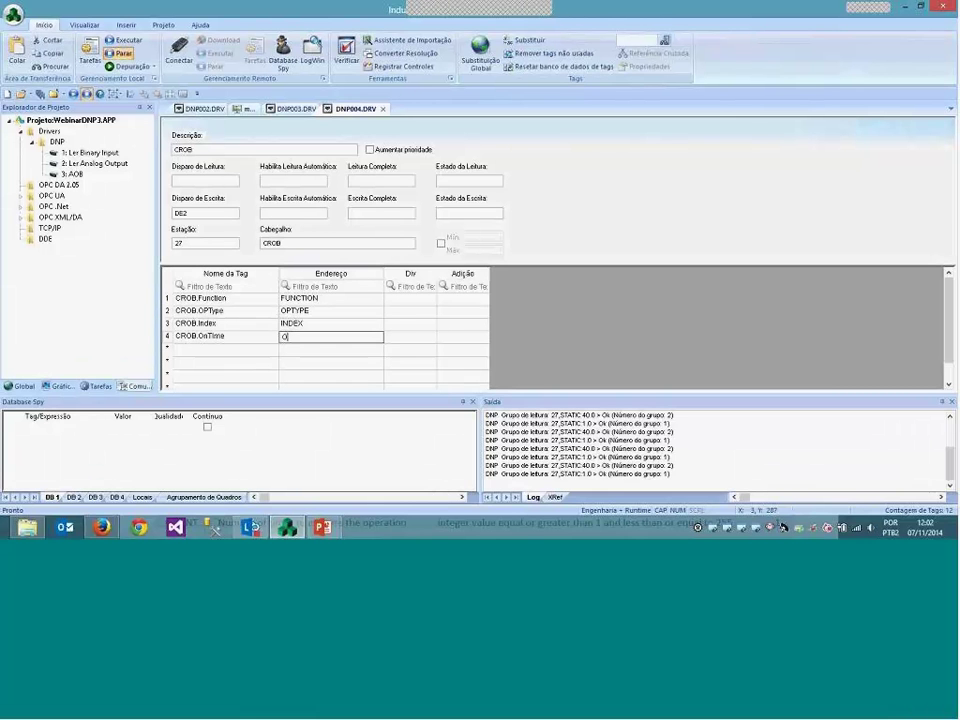
text(NTIME)
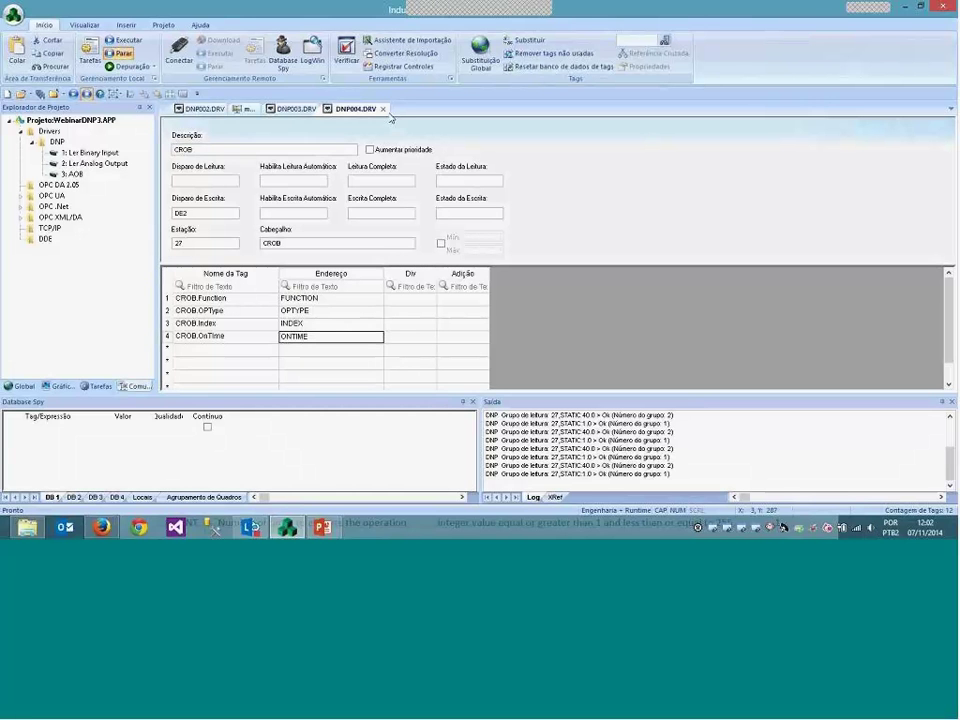
- Save and close the CROB driver sheet as sheet number 4, and close the DNP003 sheet to return to the main screen
click(382, 108)
click(434, 305)
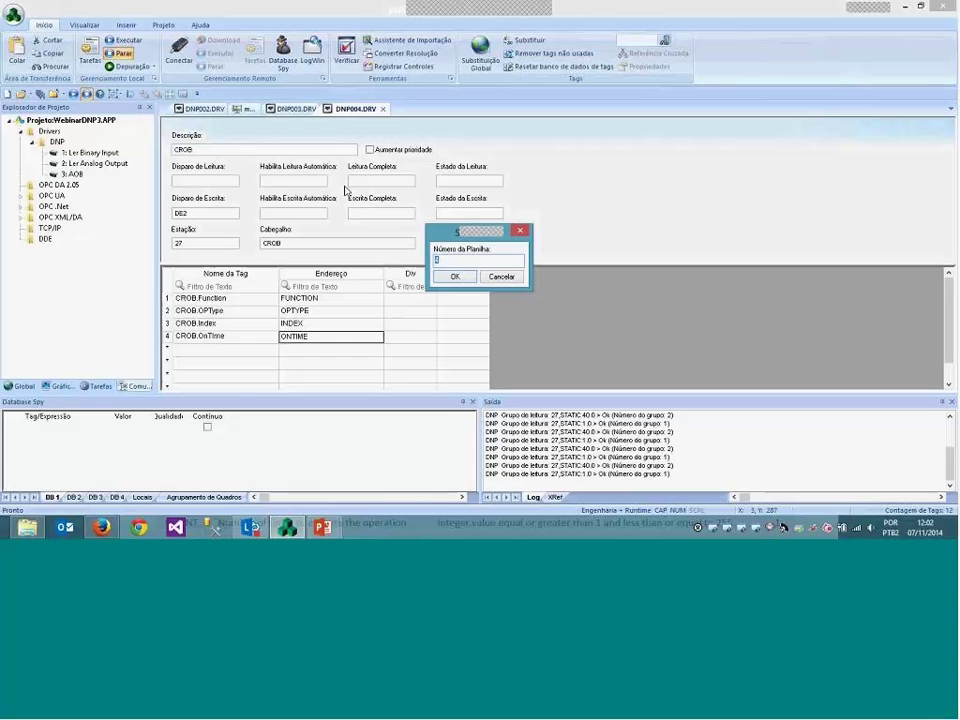
click(453, 277)
click(326, 108)
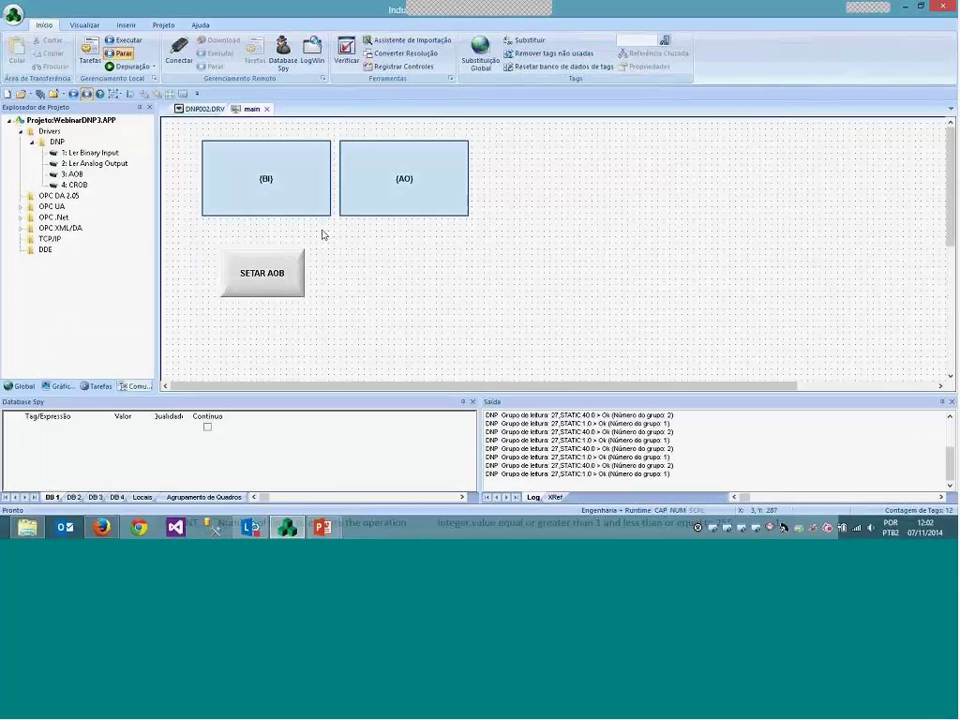
- Duplicate the SETAR AOB button beside the original and open the copy's command script
click(280, 278)
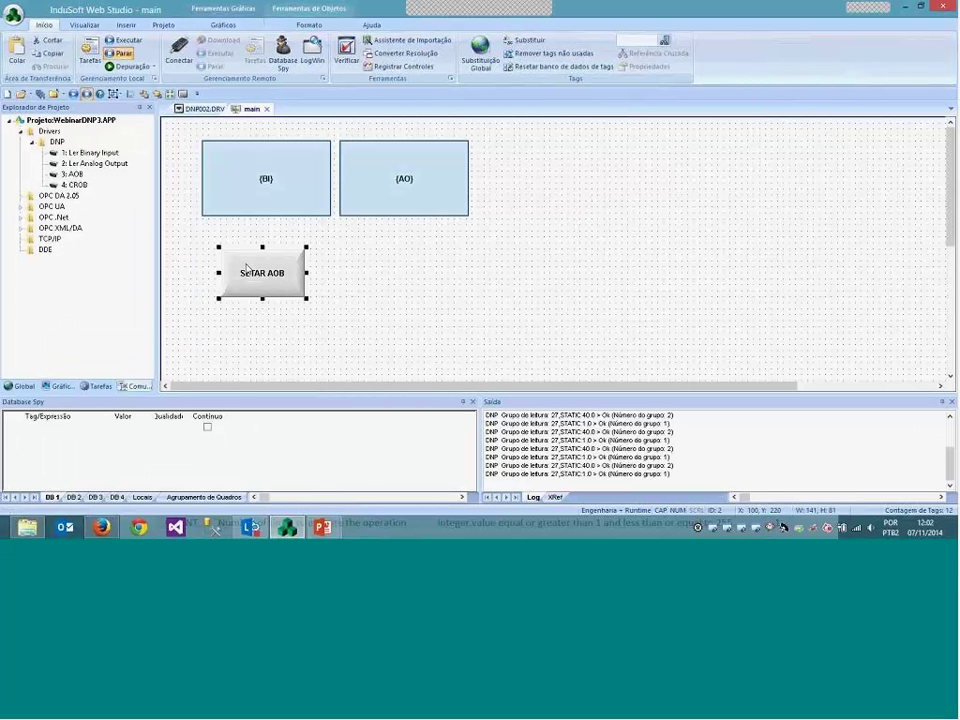
drag(247, 267, 356, 272)
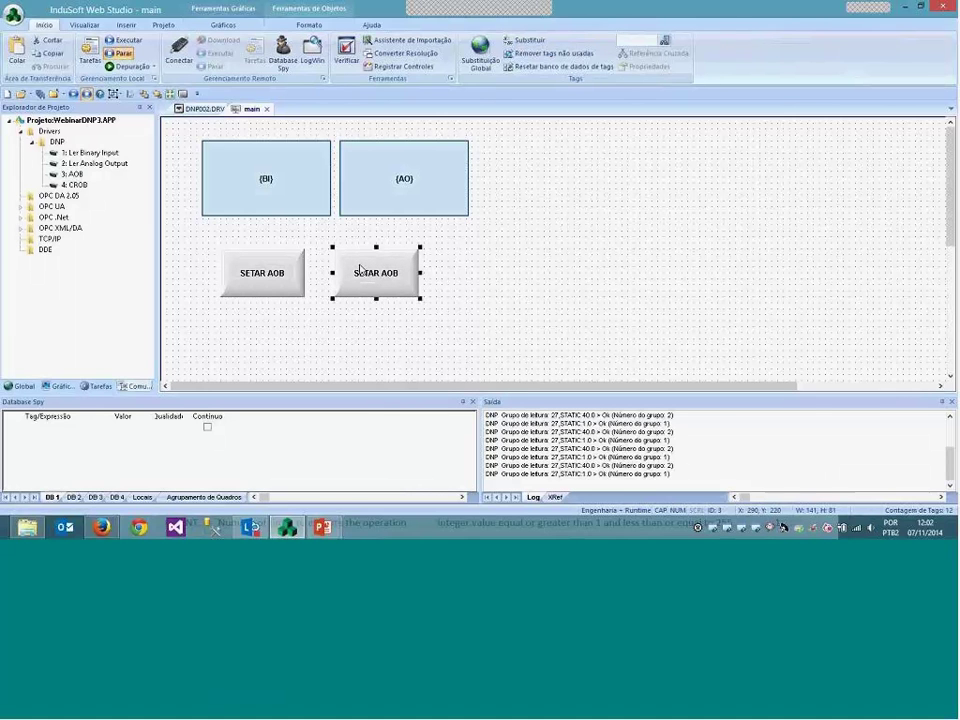
click(379, 285)
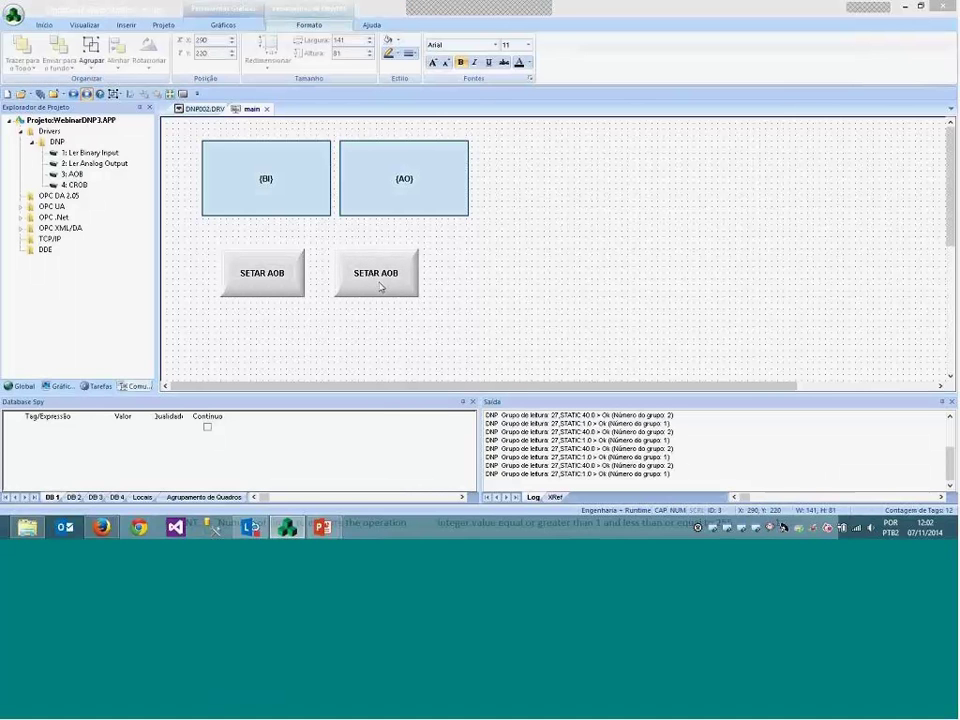
double_click(379, 285)
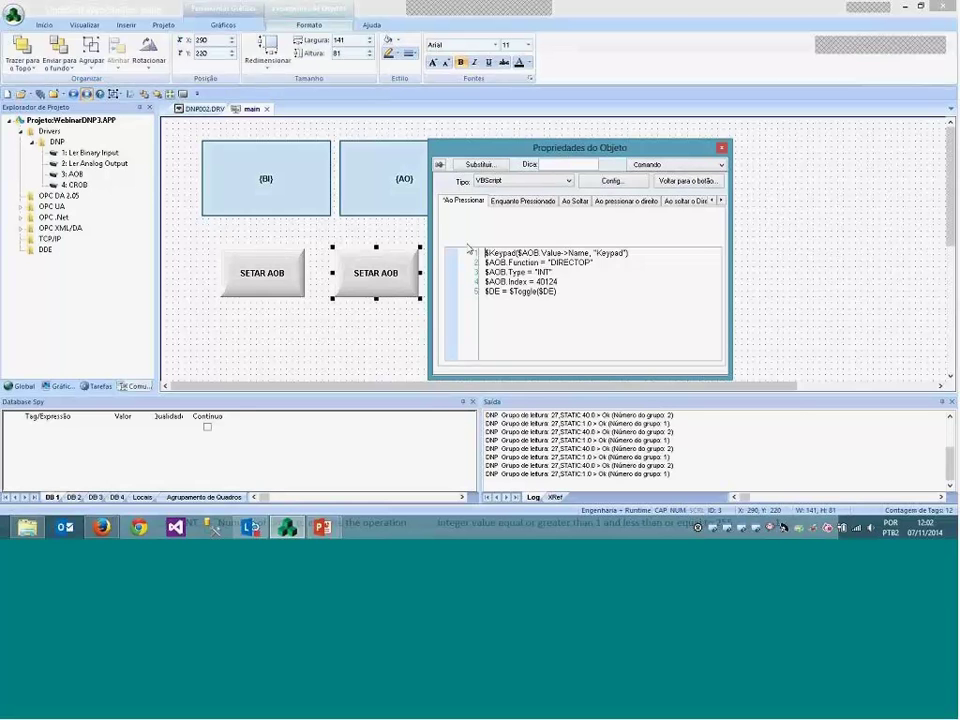
- Replace the AOB lines above the toggle line in the copied button's script with $CROB.OPType = "LATCHOFF"
drag(557, 282, 469, 249)
text($crob)
key(BackSpace)
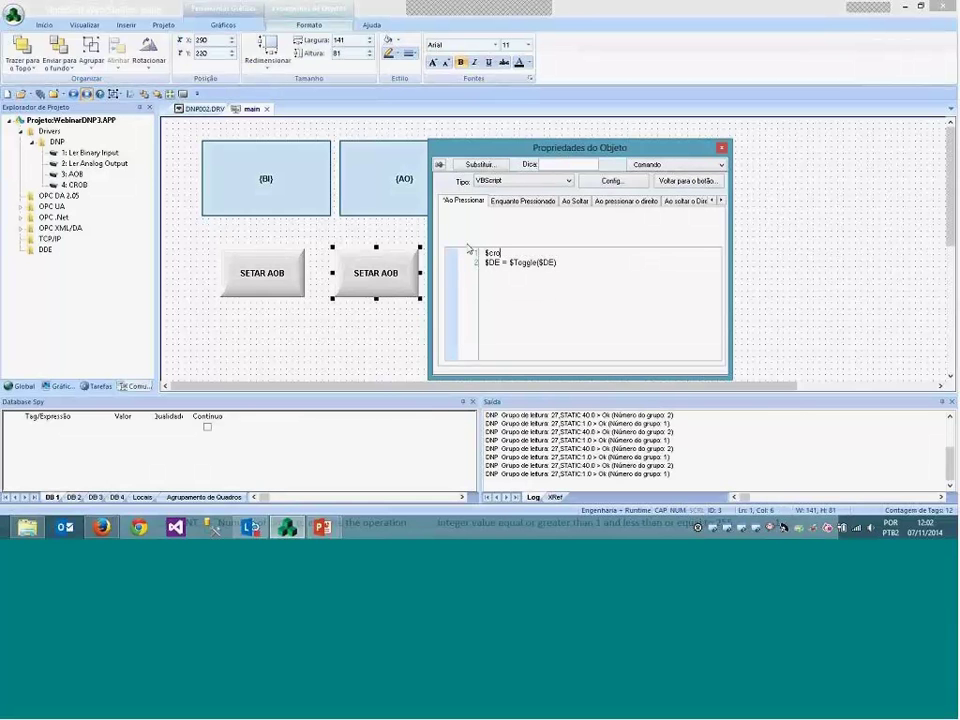
key(BackSpace)
key(BackSpace)
key(BackSpace)
key(ctrl+space)
text(CROB.OPTy)
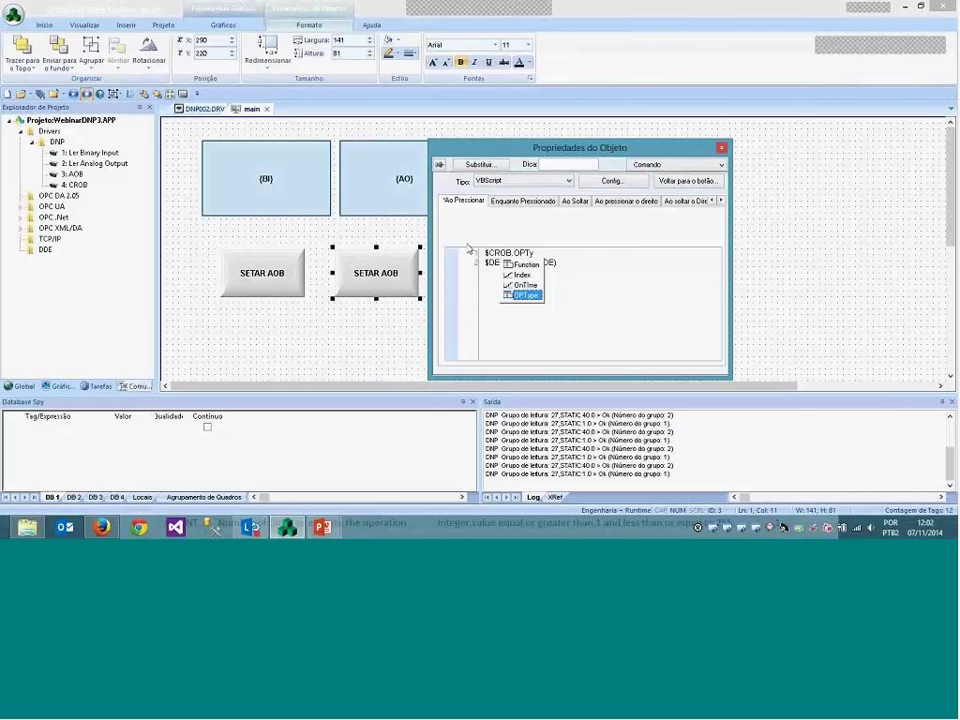
text(pe = )
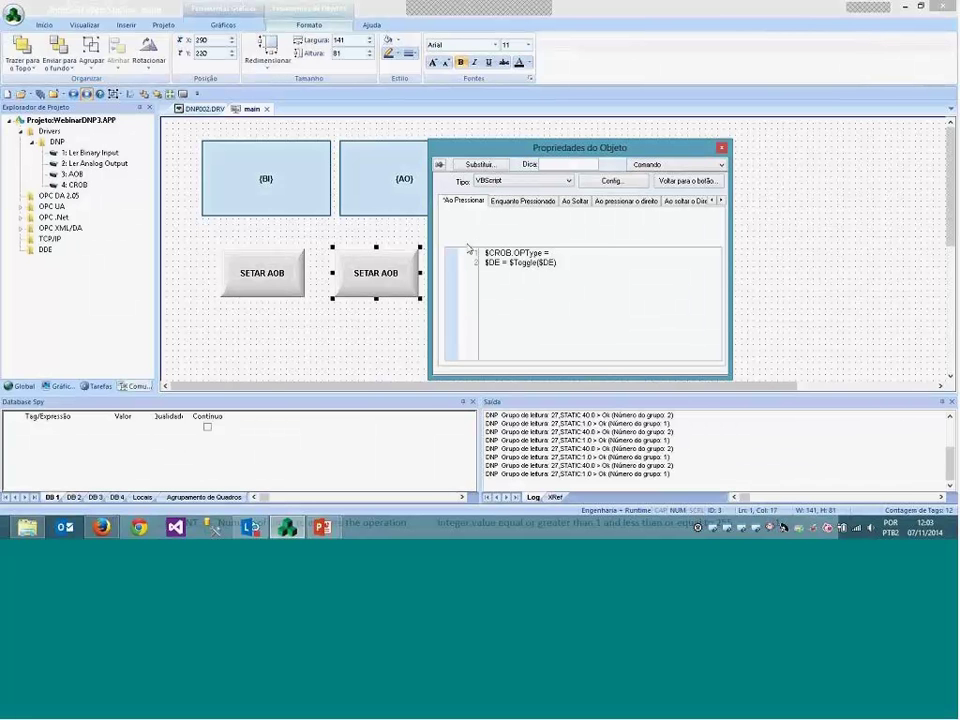
text("LATCHOFF")
click(322, 527)
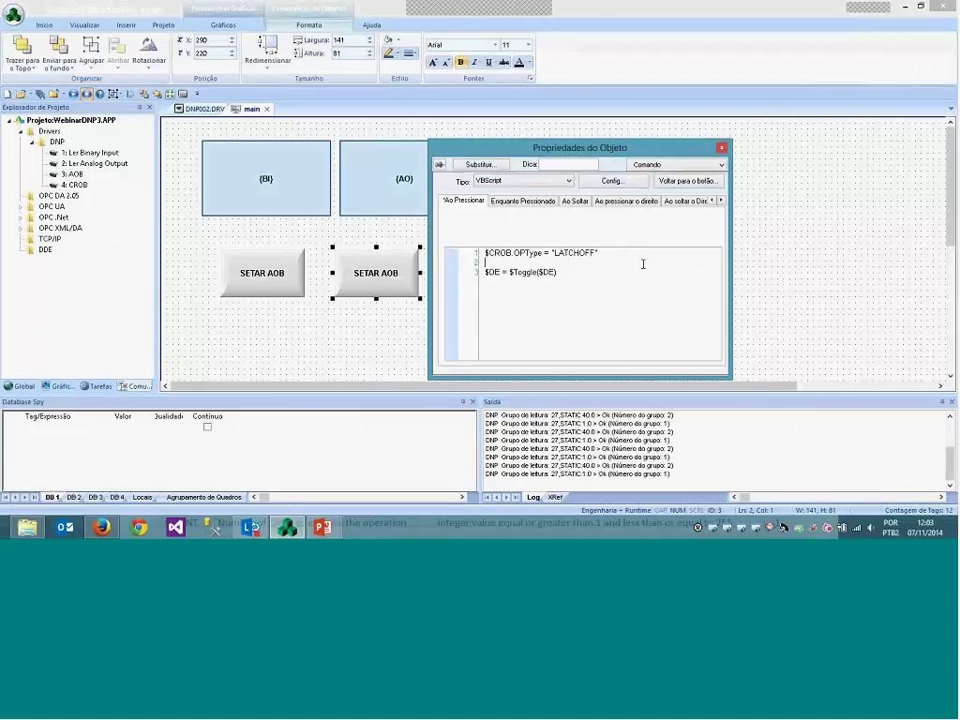
- Add the line $CROB.Function = "DIRECTOP" below the OPType assignment, keeping the DE toggle line last
text($)
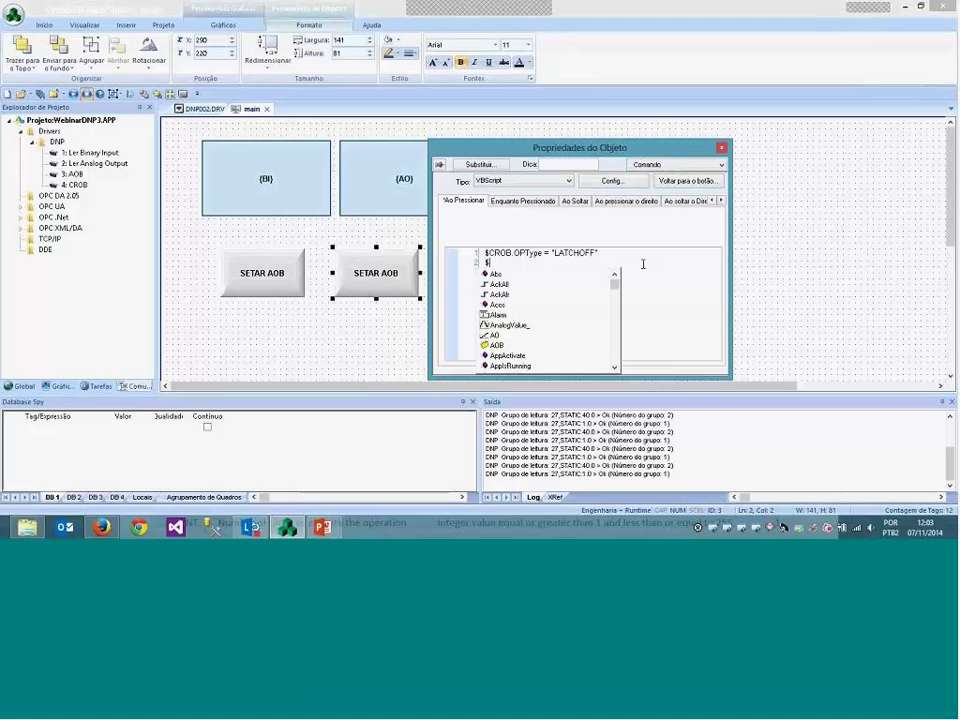
text(C)
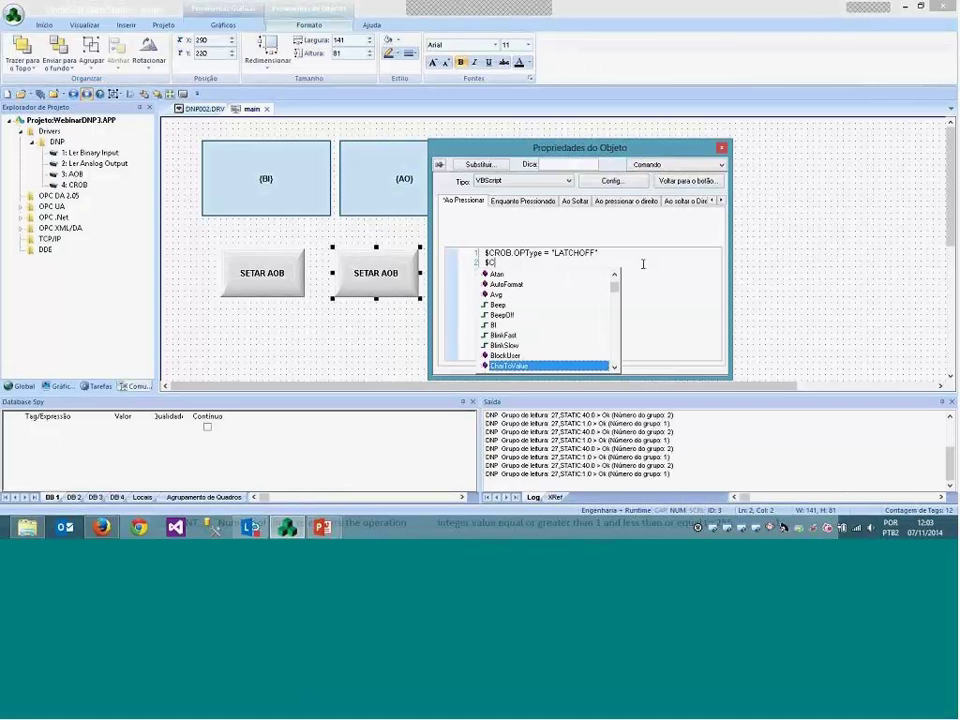
text(ROB.Function)
key(Return)
text($DE = $Toggle($DE))
key(Up)
text(= )
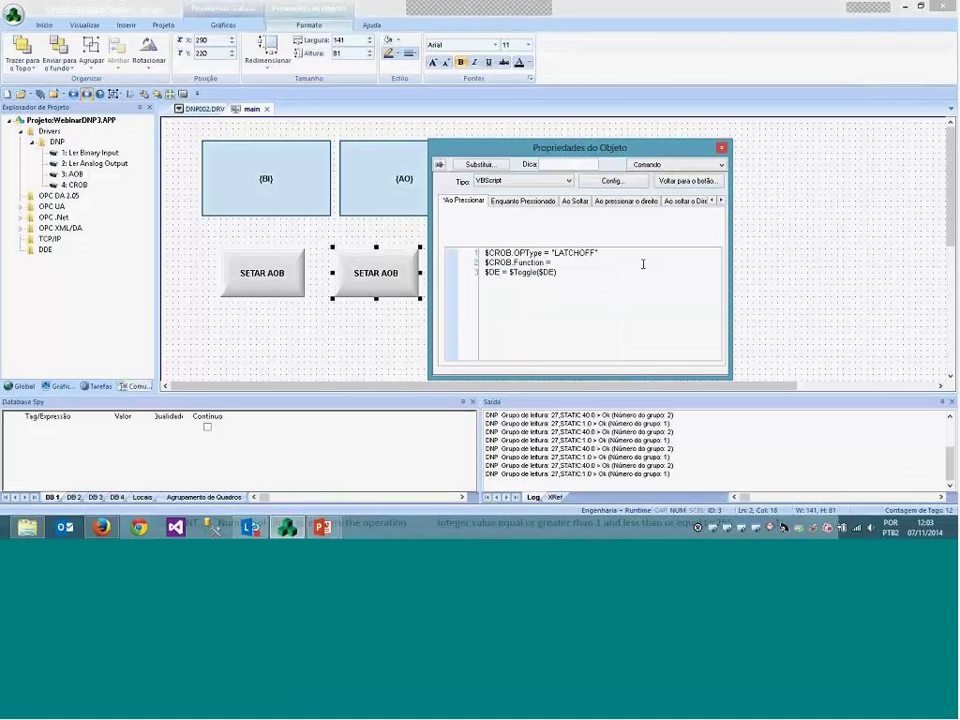
text("DIRECTOP")
key(Return)
- Add the line $CROB.Index = 10 below the Function assignment in the script
text($CR)
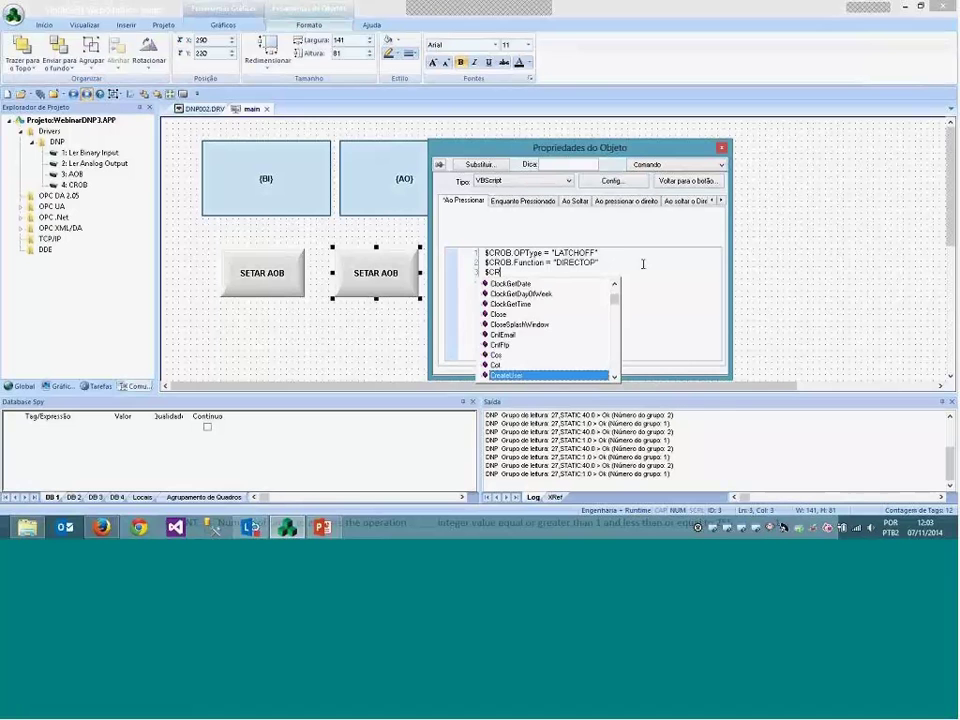
text(OB)
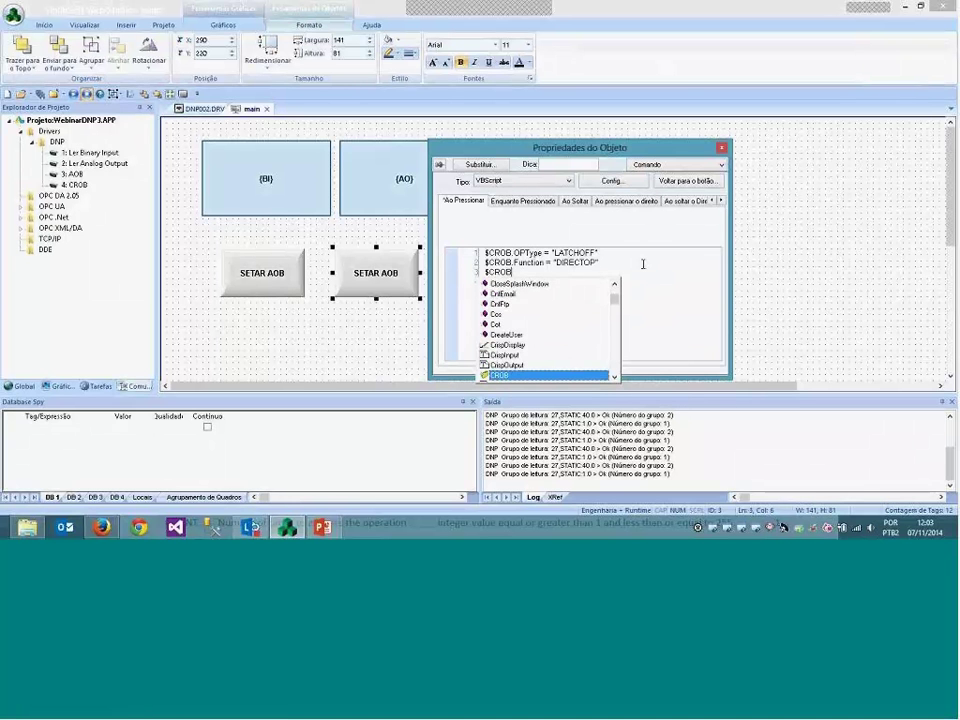
text(.in7)
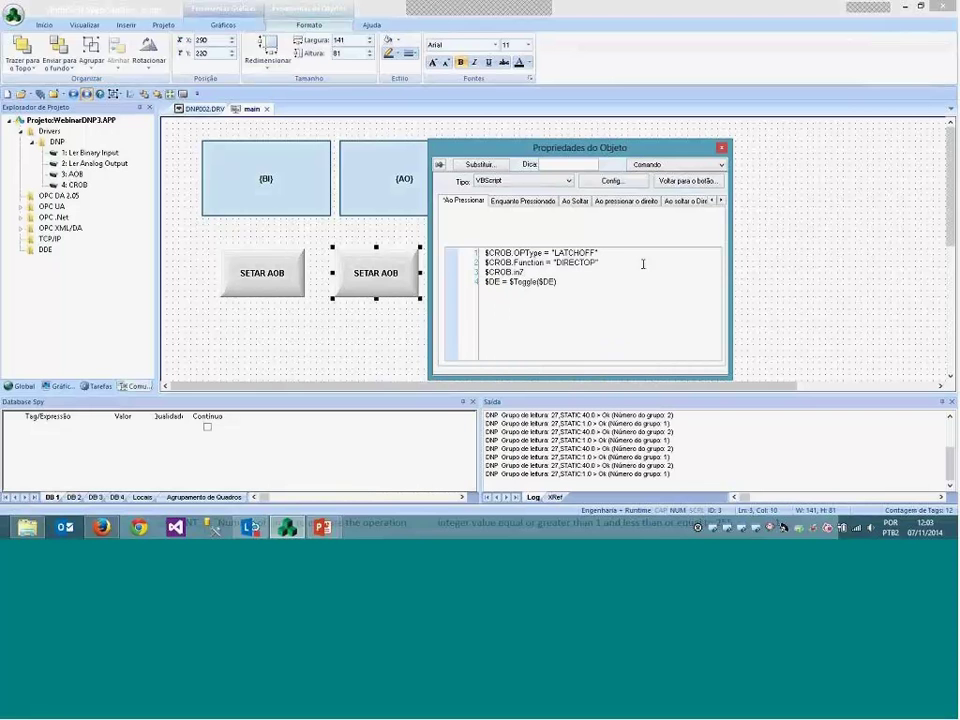
text(ex)
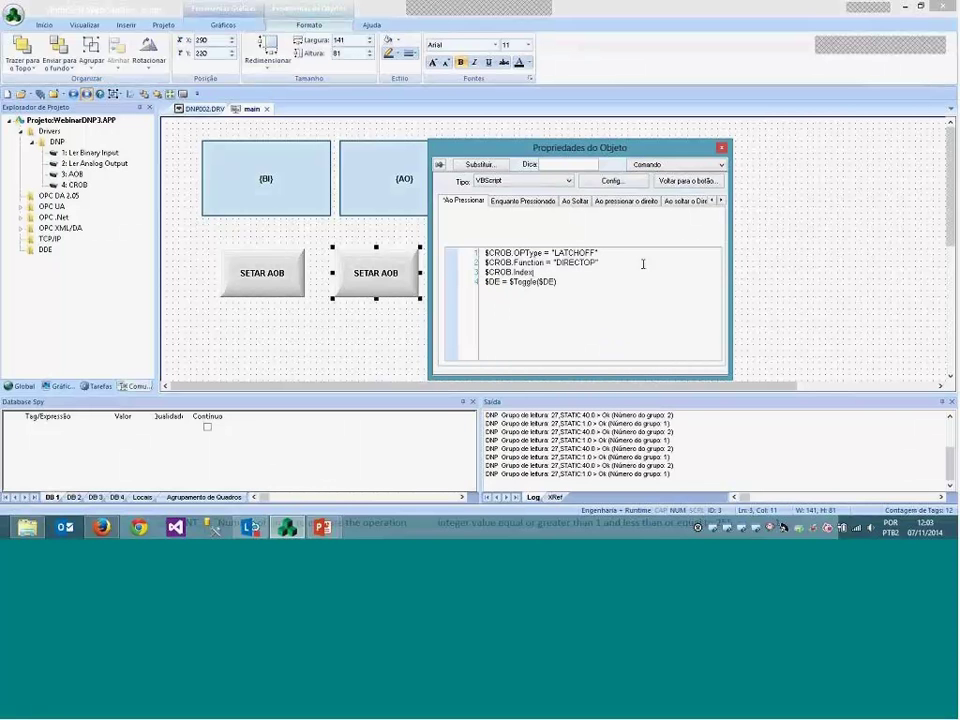
text( = )
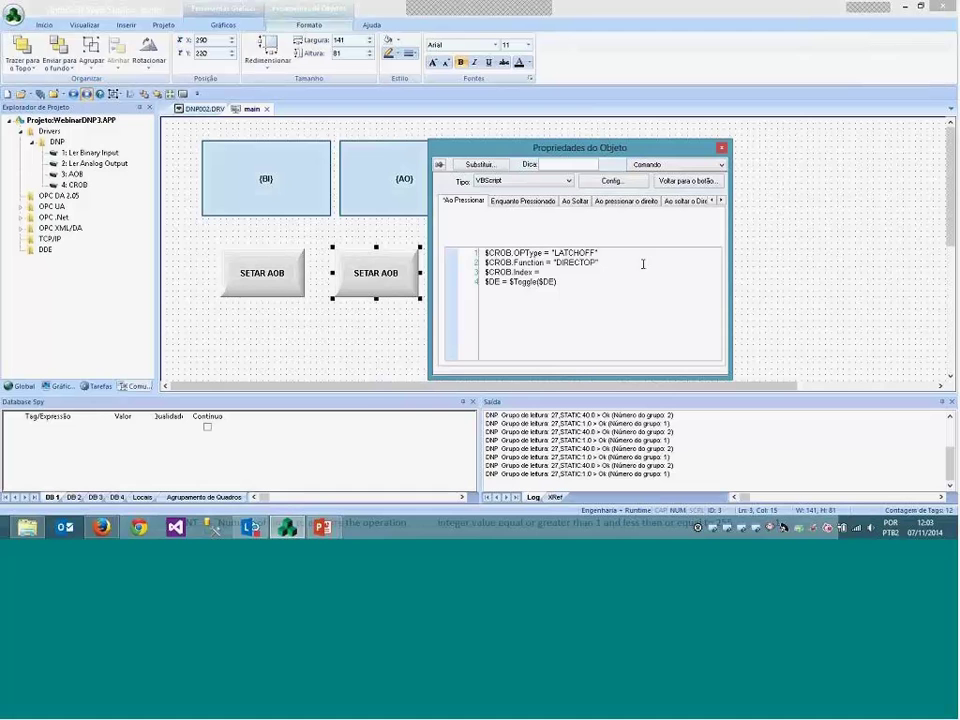
text(10)
key(Return)
- Add the line $CROB.OnTime = 1 below the Index assignment in the copied button's script
text($CR)
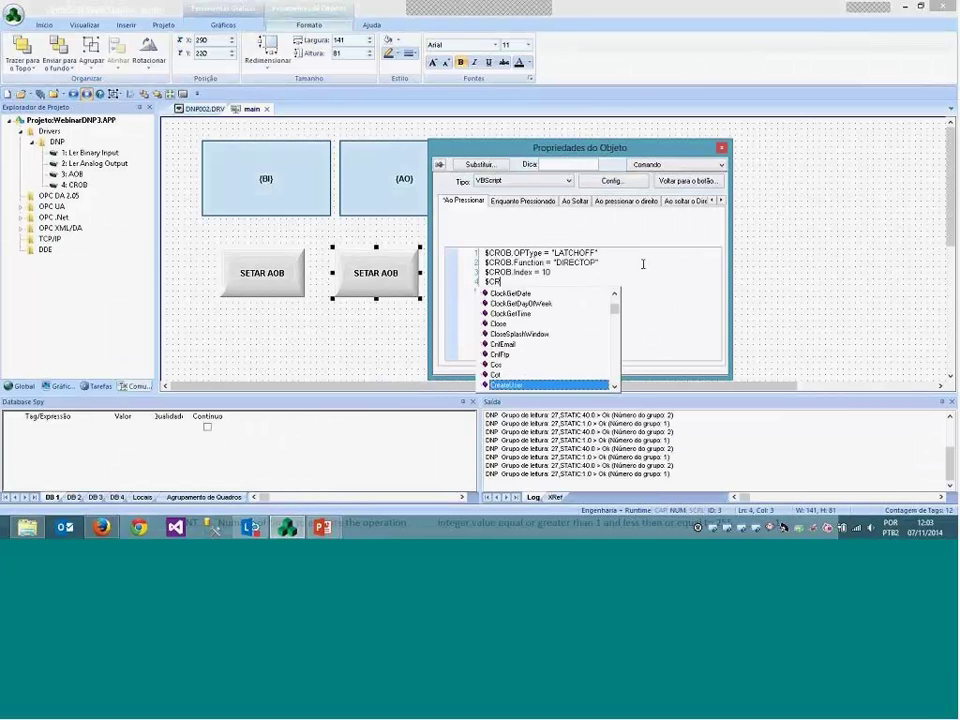
text(OB)
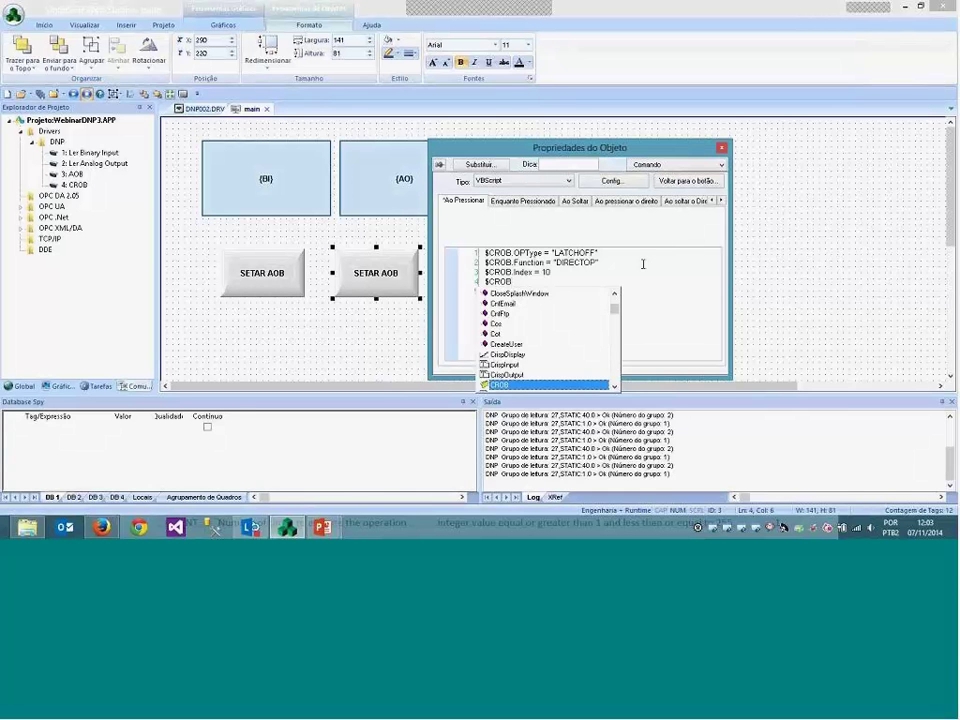
text(.On)
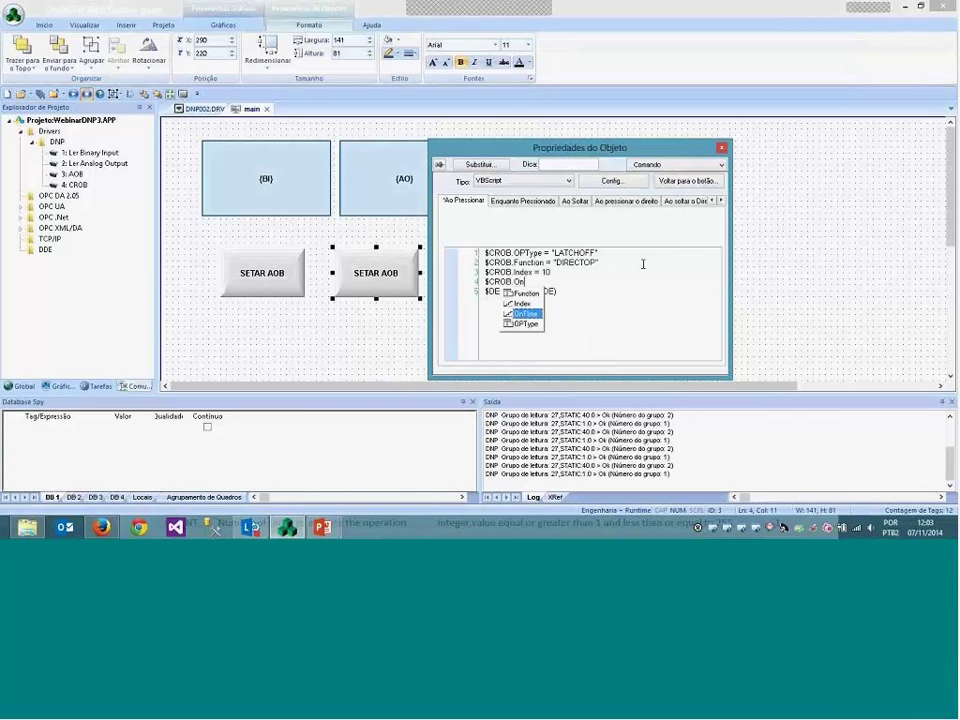
text(time = 1)
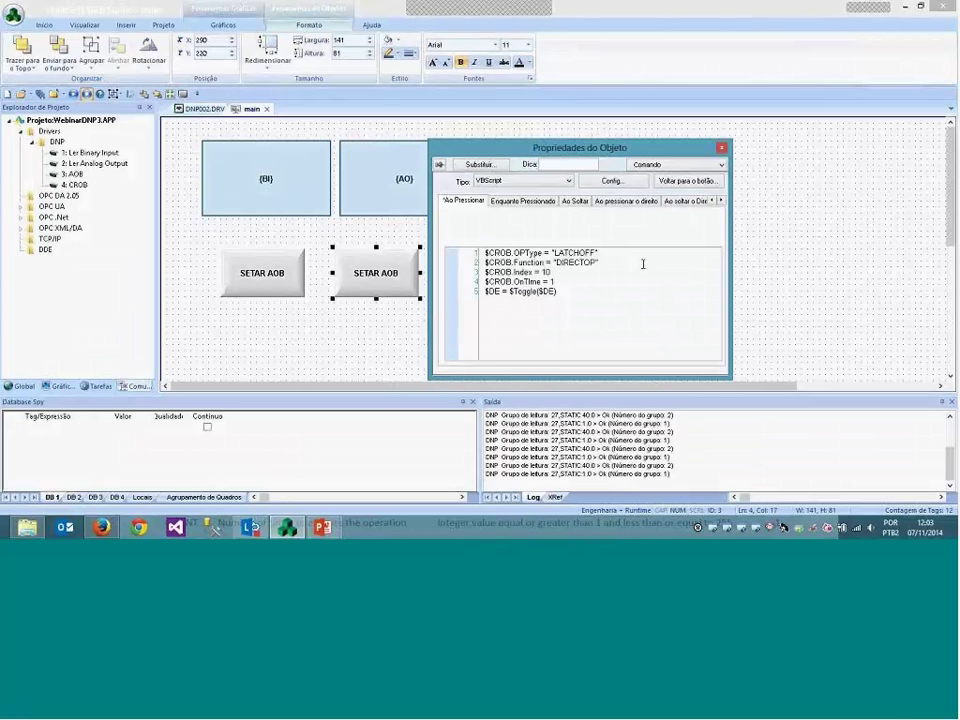
- Change the script's last line to $DE2 = $Toggle($DE2) so it toggles the CROB sheet's write trigger
click(581, 294)
text(2)
click(500, 291)
text(2)
- Caption the copied button OFF and duplicate it with its script directly below
drag(589, 310, 481, 252)
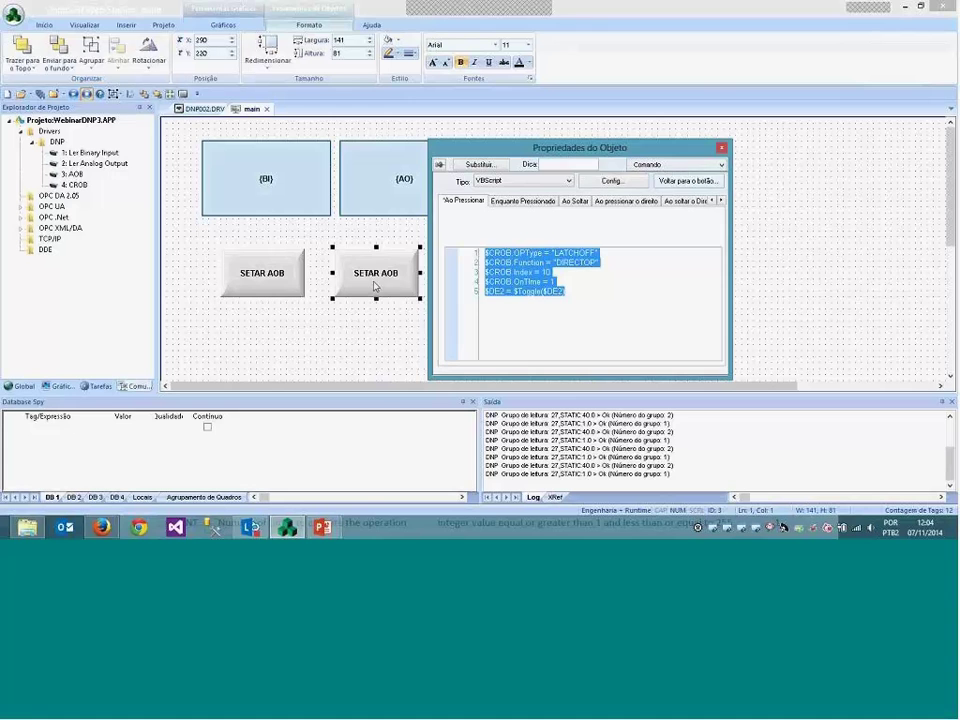
click(688, 181)
key(ctrl+c)
key(ctrl+v)
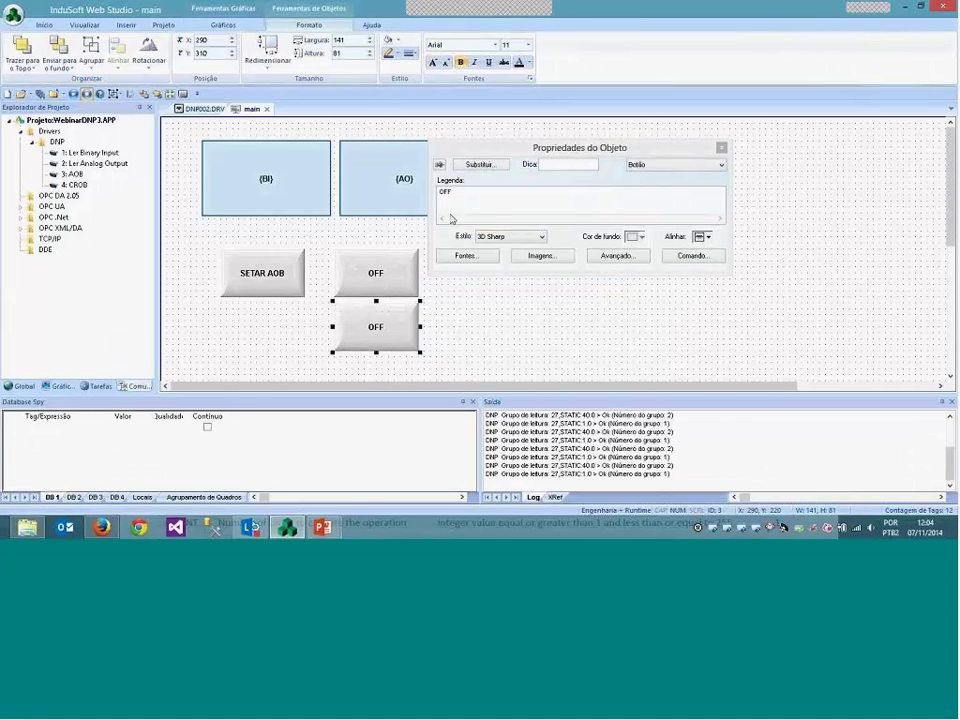
- Change the lower duplicate button's caption to ON
click(503, 213)
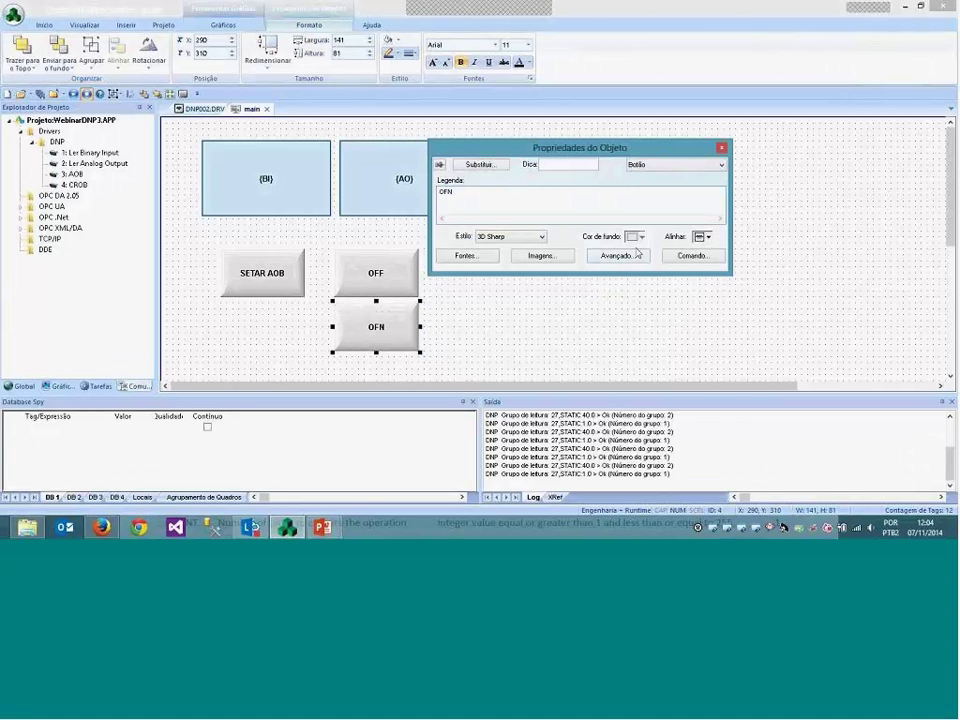
key(BackSpace)
key(BackSpace)
text(N)
- Set $CROB.OPType to "LATCHON" in the ON button's command script and close its properties
click(690, 255)
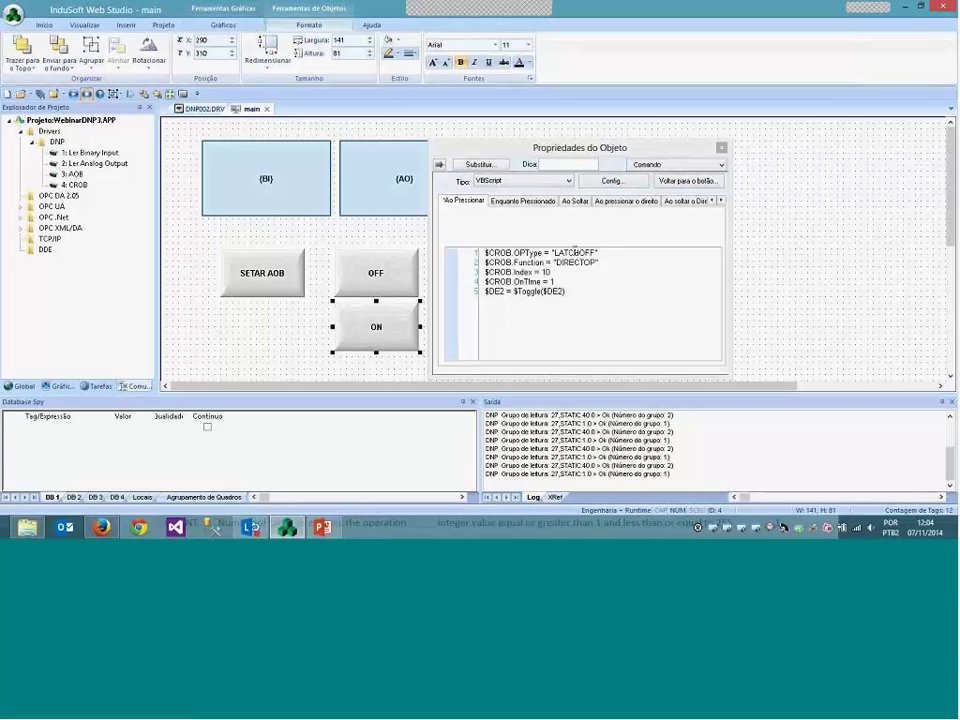
click(593, 253)
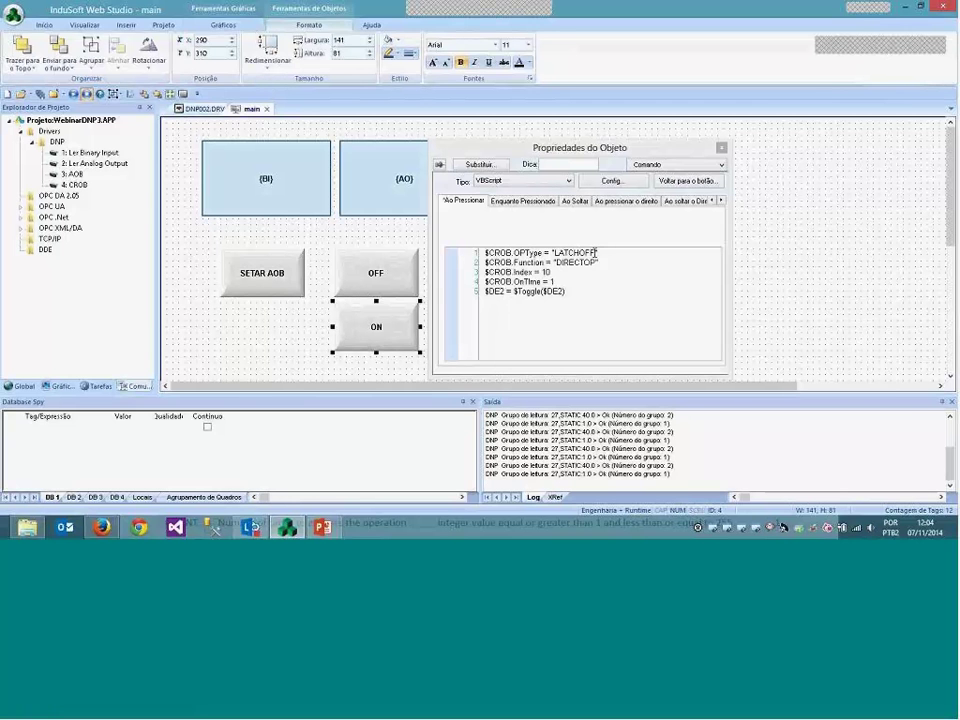
key(BackSpace)
key(BackSpace)
text(N)
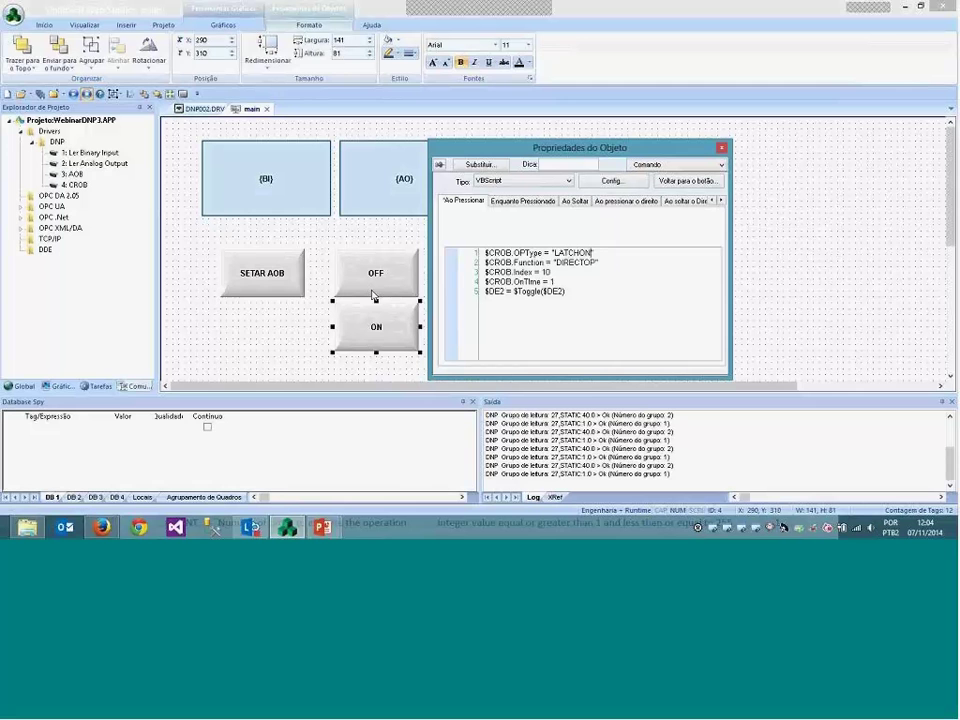
click(281, 341)
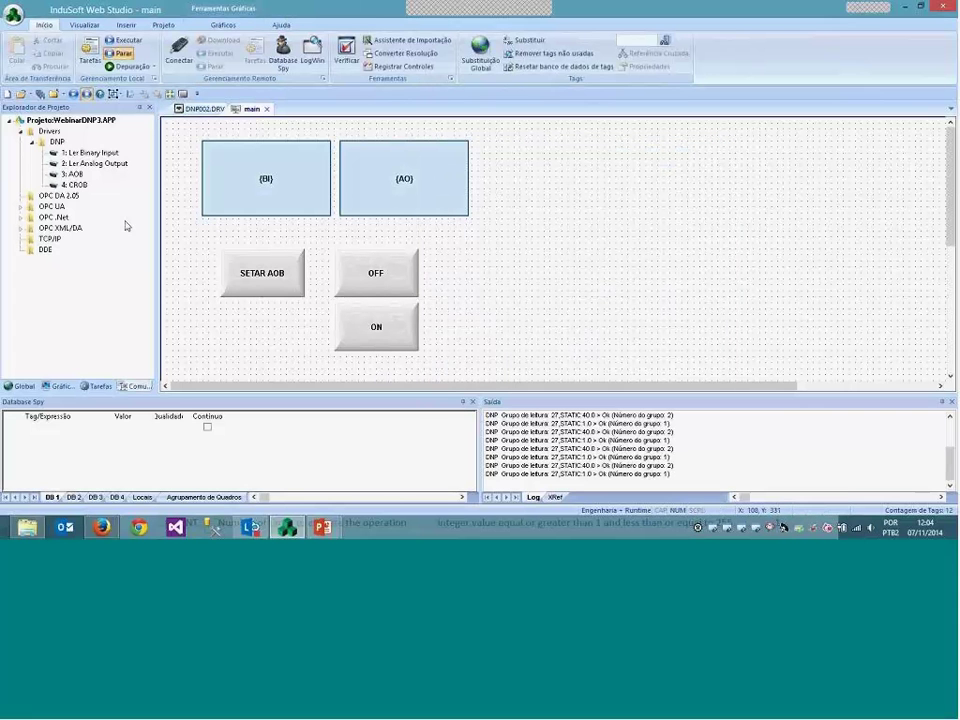
- Close the main screen and save its changes
click(89, 152)
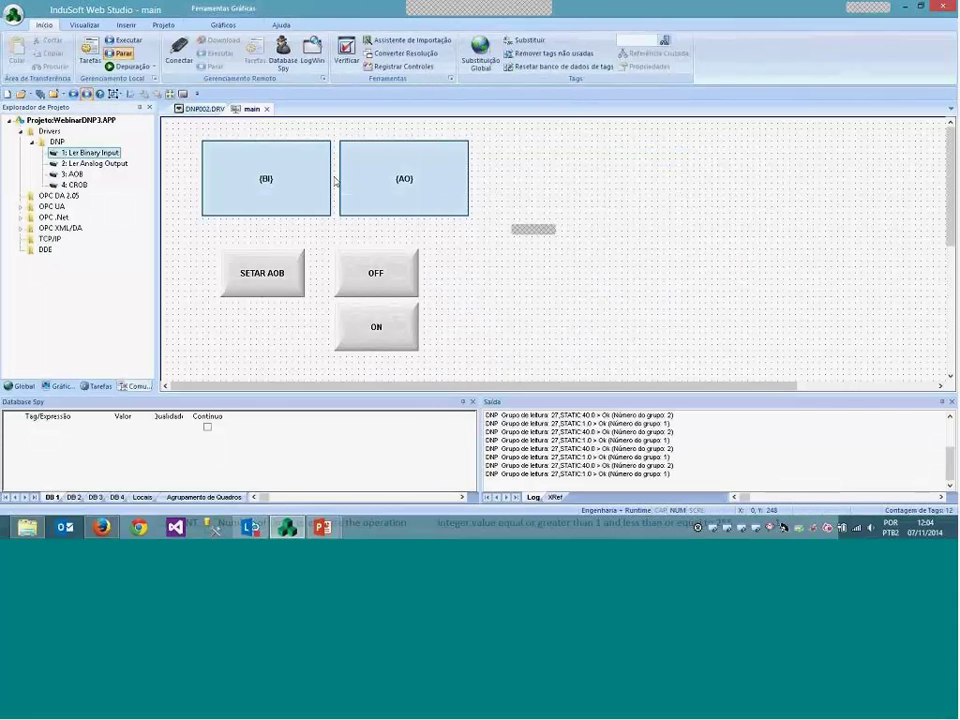
click(266, 108)
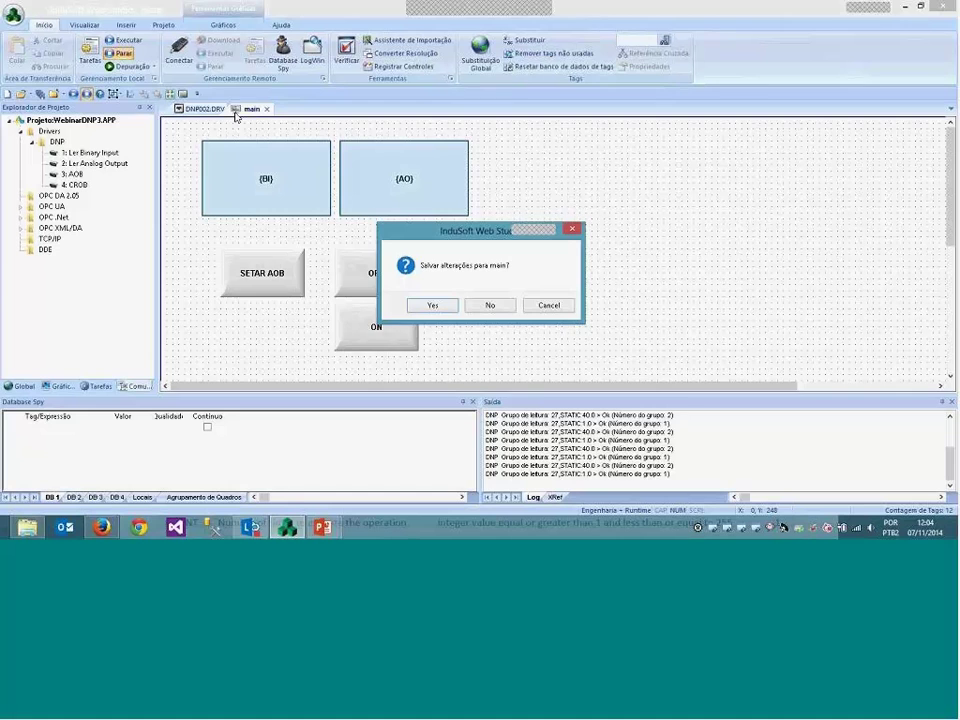
key(Return)
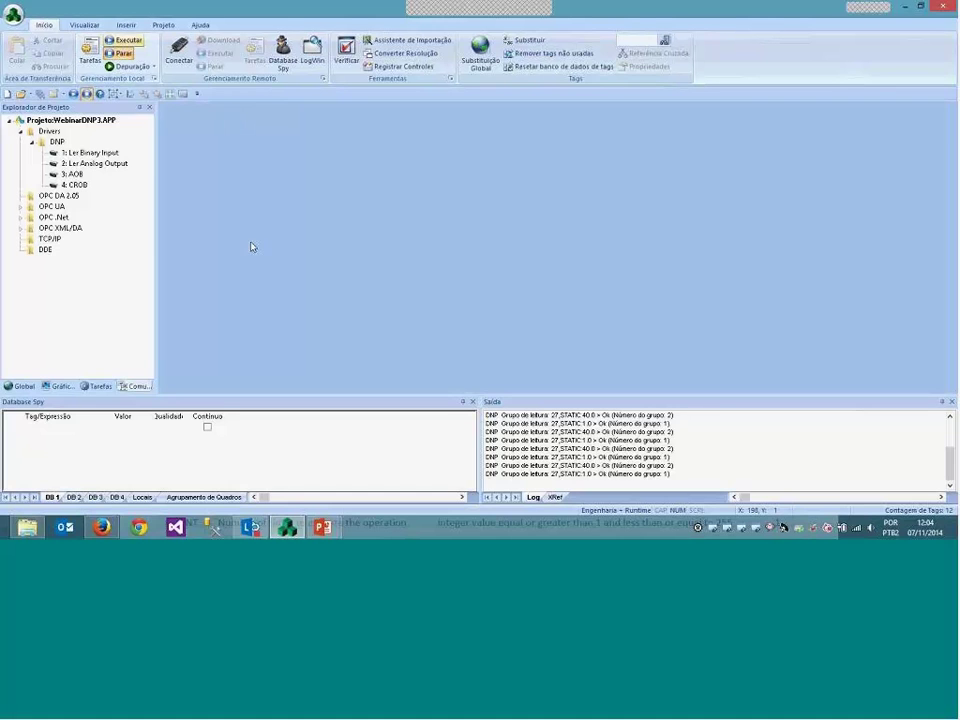
- Trigger the ON button in the running screen and return to the development environment's output log
key(alt+Tab)
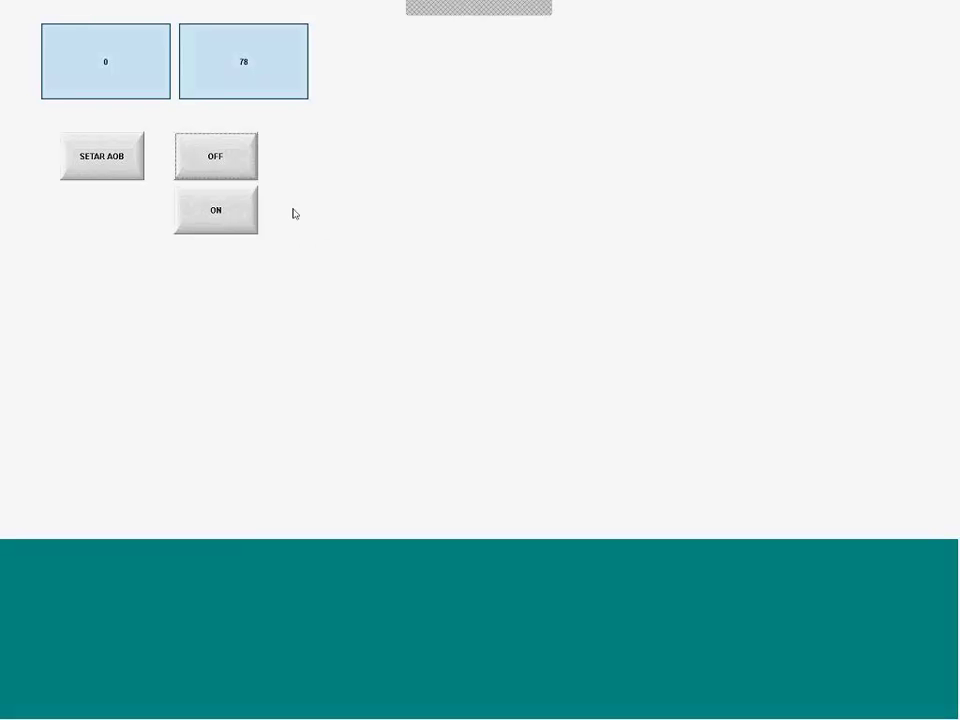
click(238, 216)
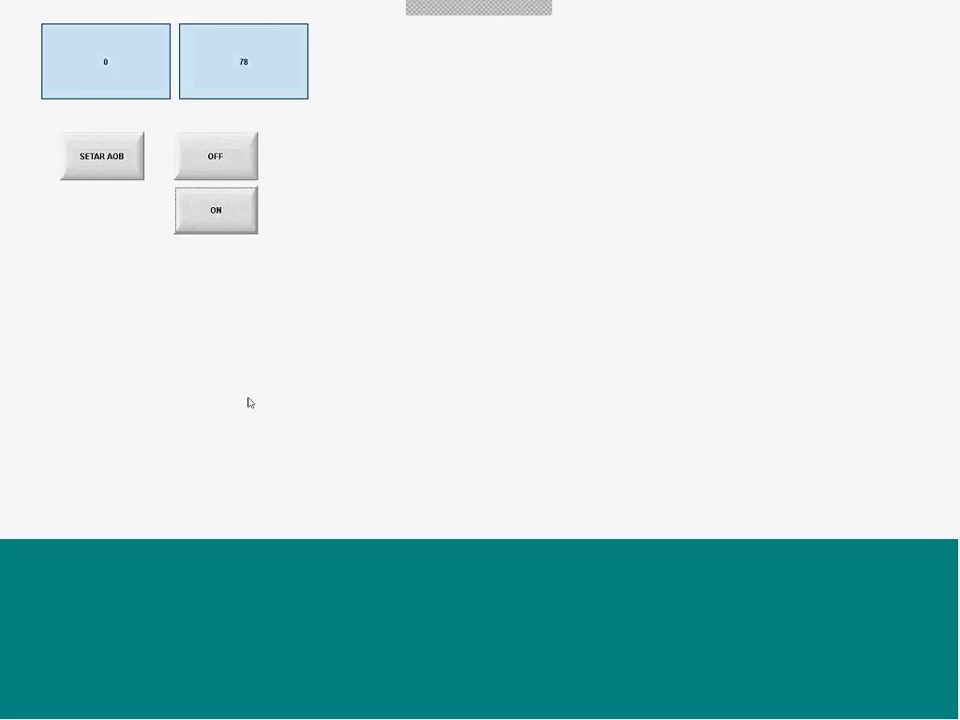
key(alt+Tab)
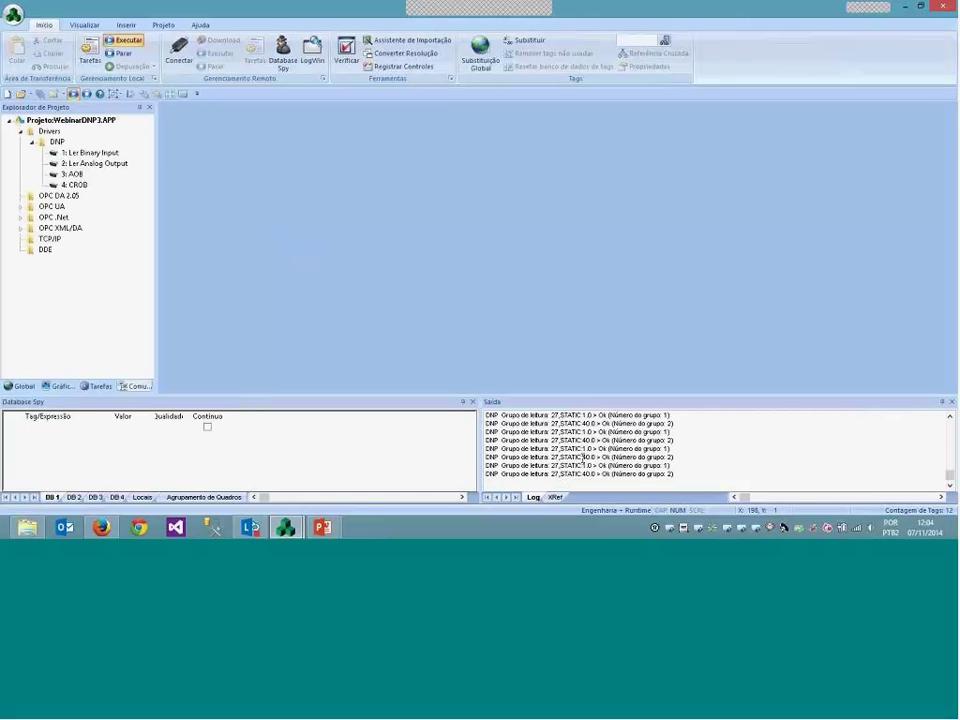
right_click(583, 458)
click(332, 336)
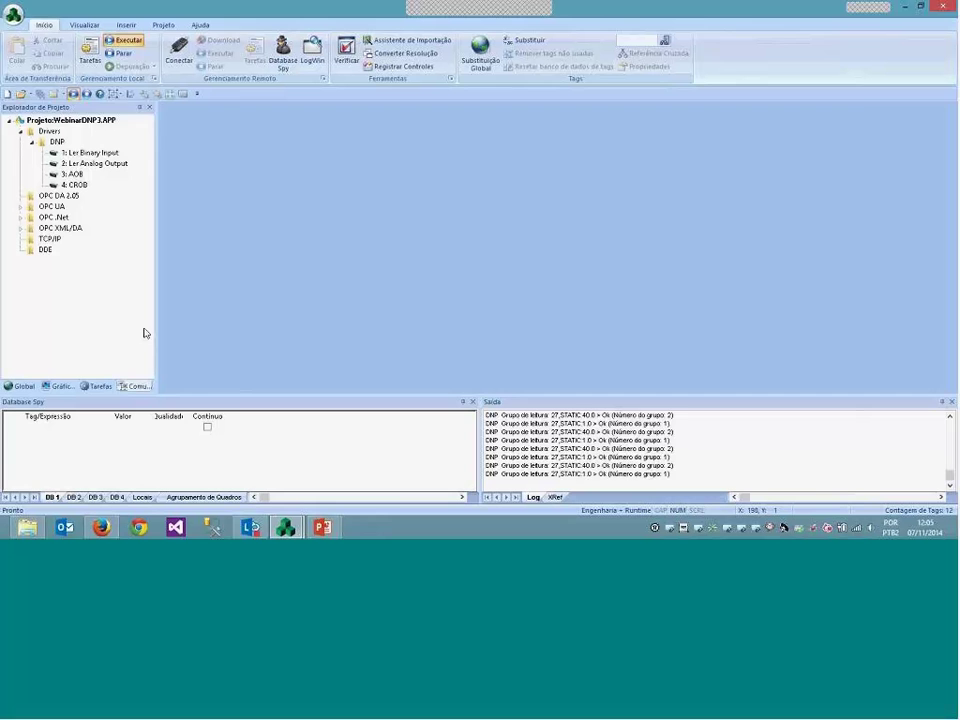
- Clear the automatic read enable value in the Ler Binary Input and Ler Analog Output sheets, then save and close them
double_click(74, 153)
click(265, 180)
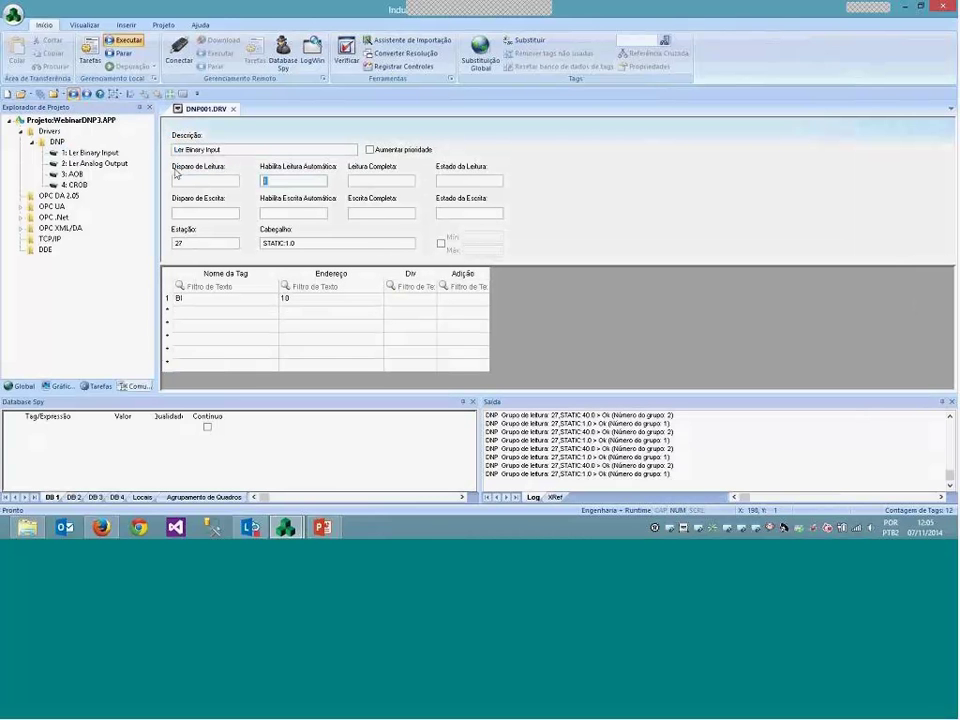
double_click(100, 164)
click(272, 180)
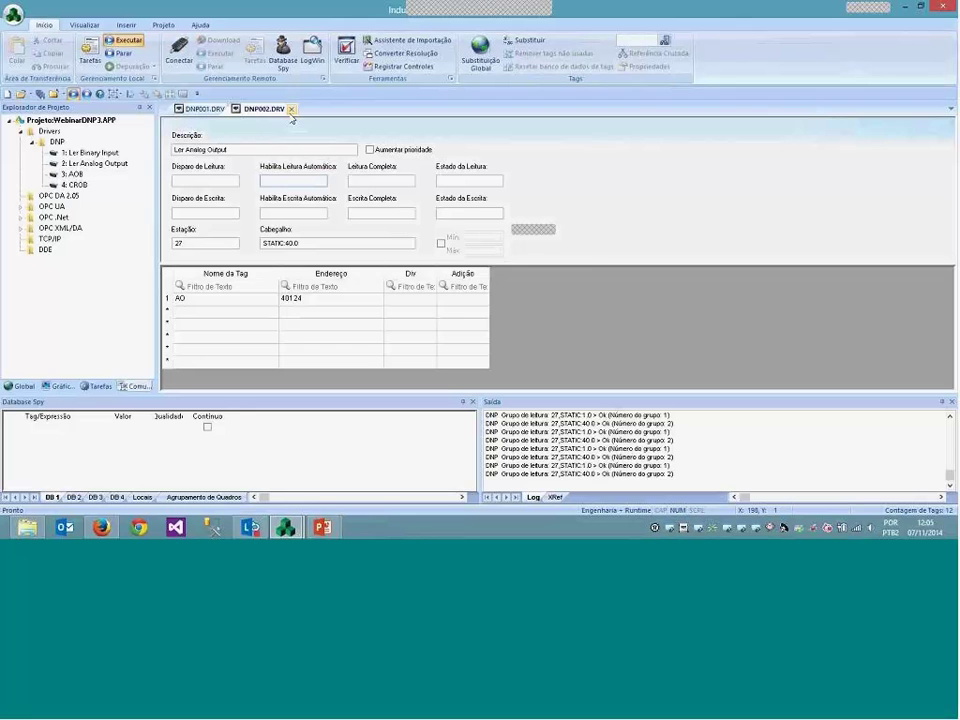
click(291, 110)
click(435, 304)
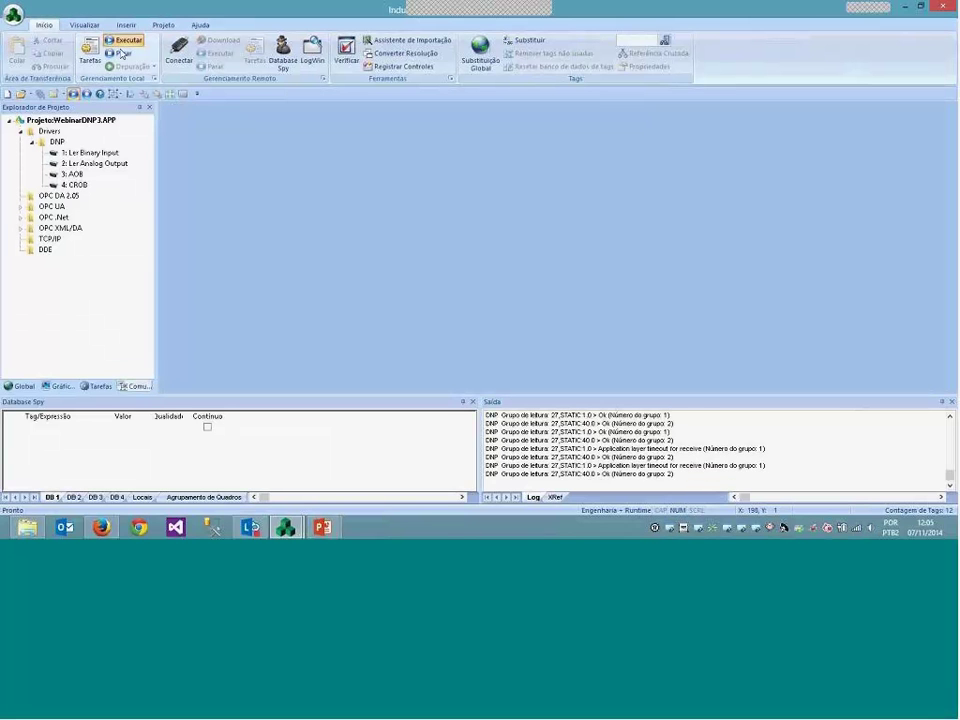
- Run the project again and send CROB commands from the runtime screen, checking the write entries in the output log
click(112, 41)
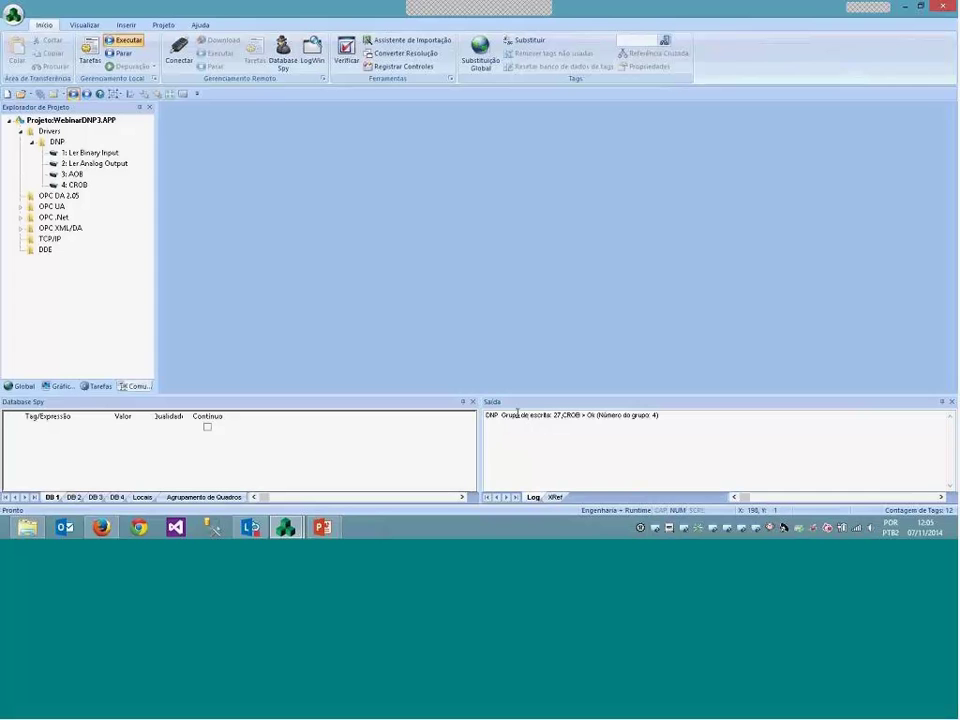
drag(529, 414, 579, 414)
click(655, 415)
key(alt)
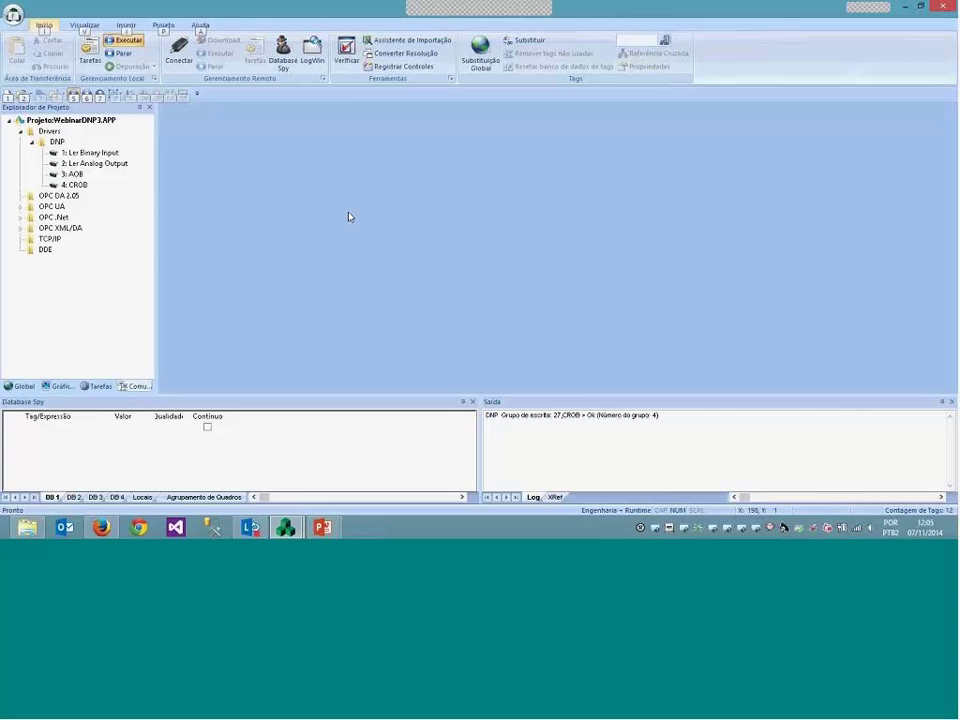
key(alt+Tab)
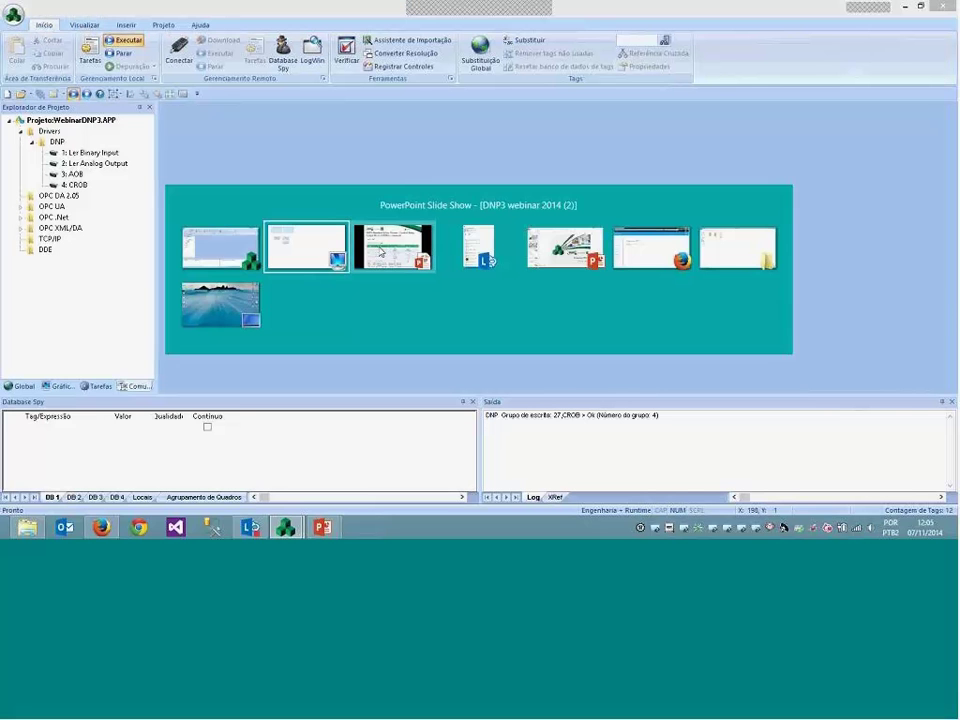
key(Escape)
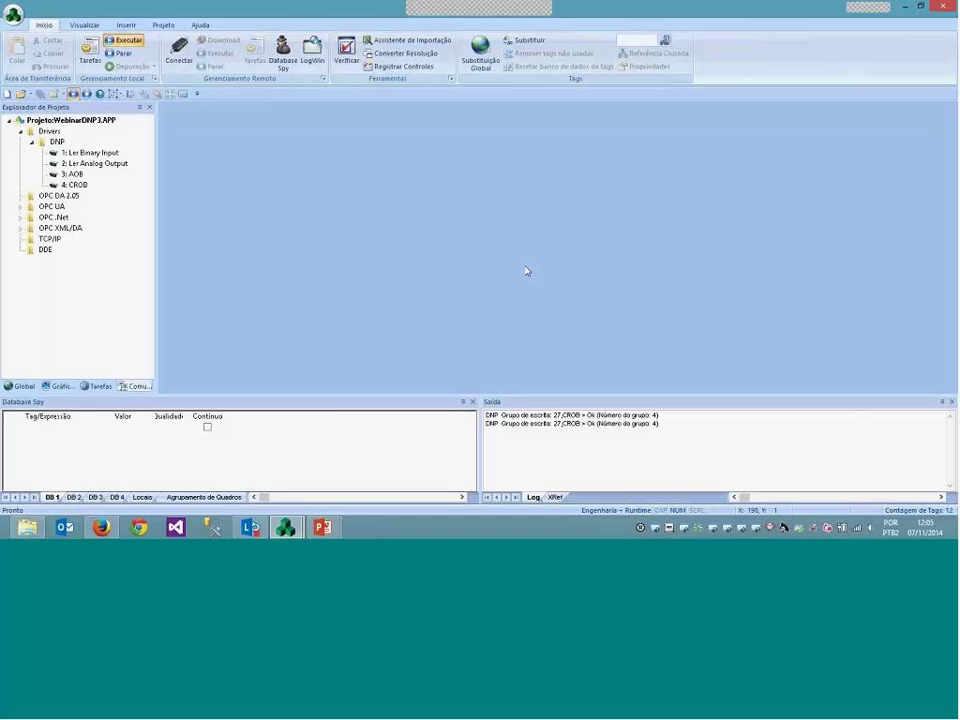
- Review the Ler Binary Input, Ler Analog Output, AOB and CROB driver sheets and close them
double_click(90, 152)
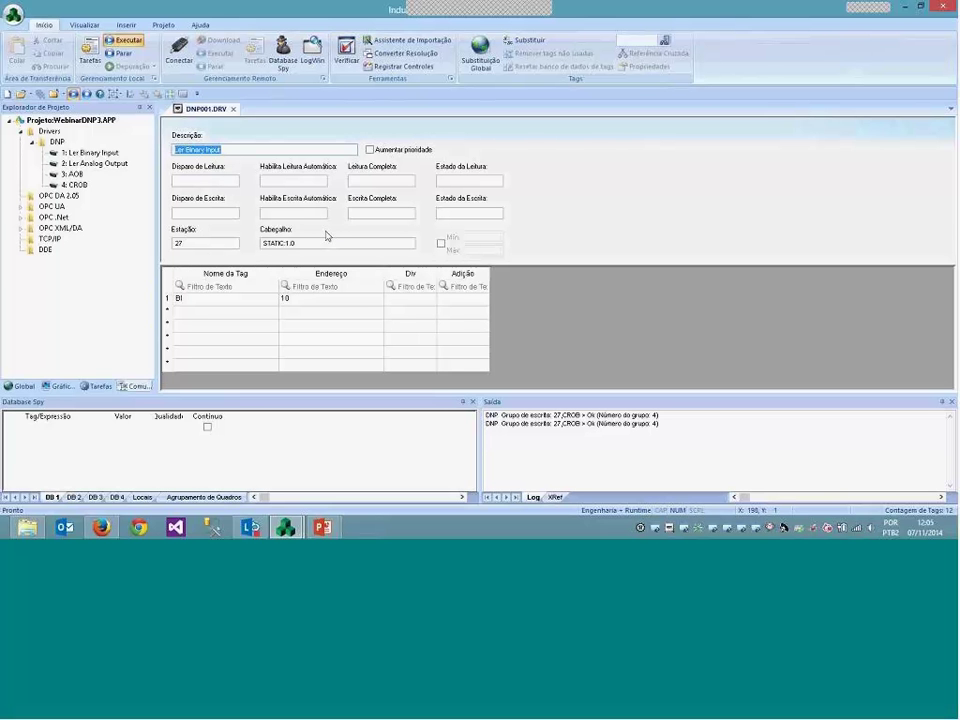
double_click(90, 163)
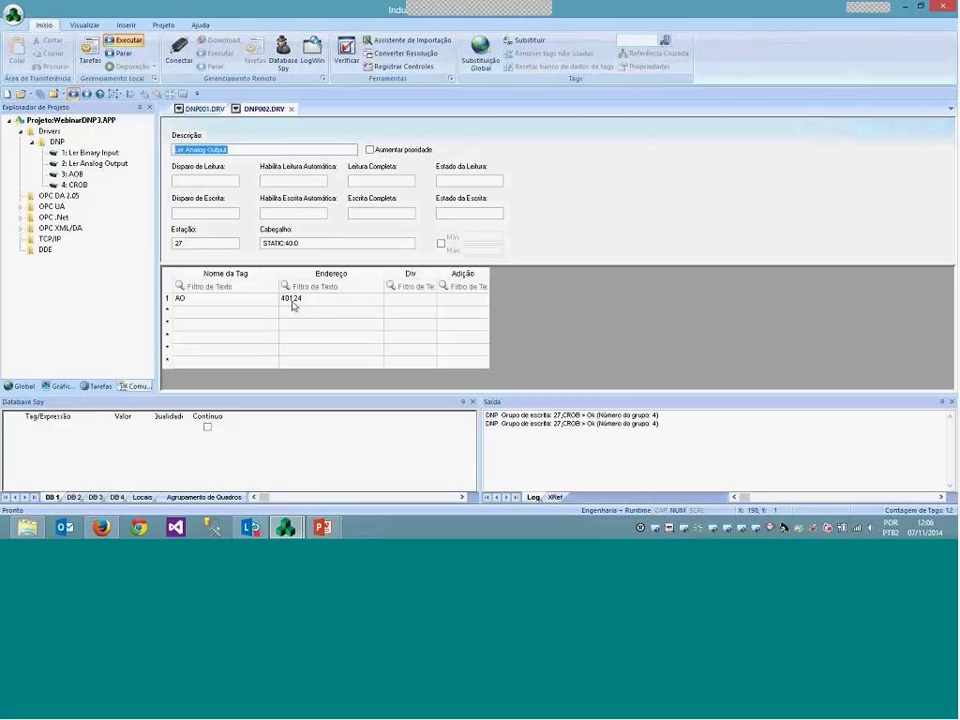
click(292, 108)
click(231, 108)
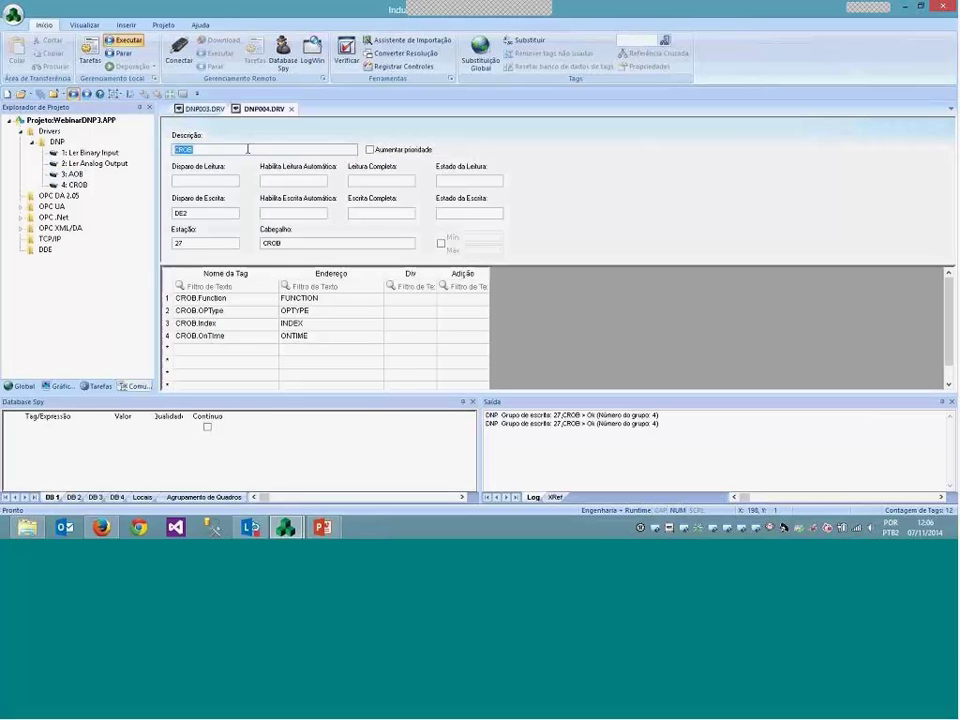
click(291, 108)
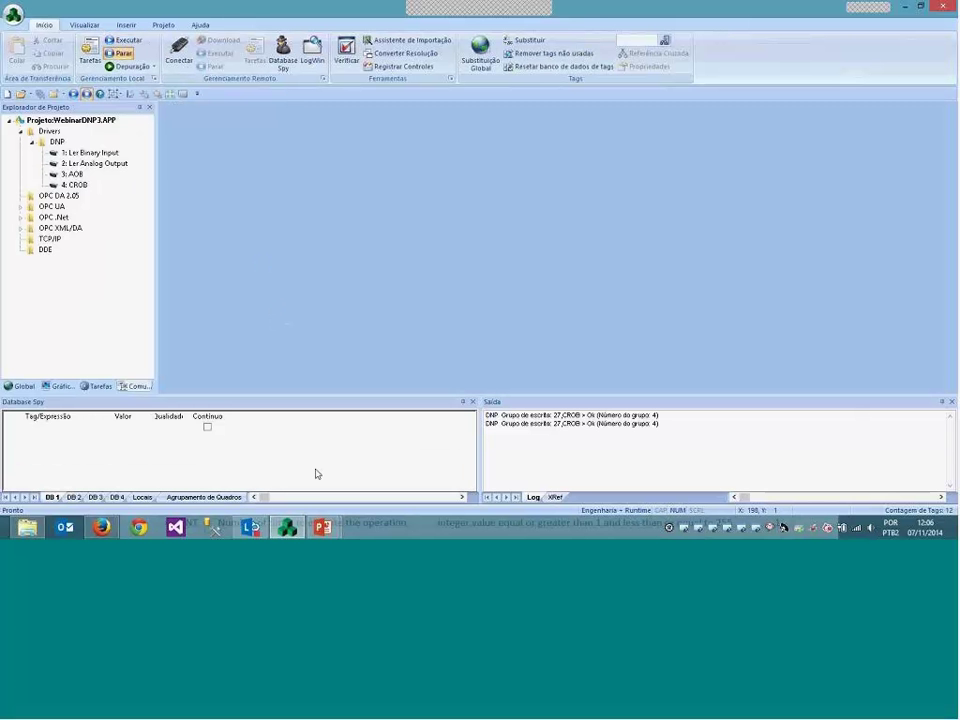
- Switch to the PowerPoint slide show and advance past the CROB and AOB command slides to the DEMO slide
mouse_move(322, 527)
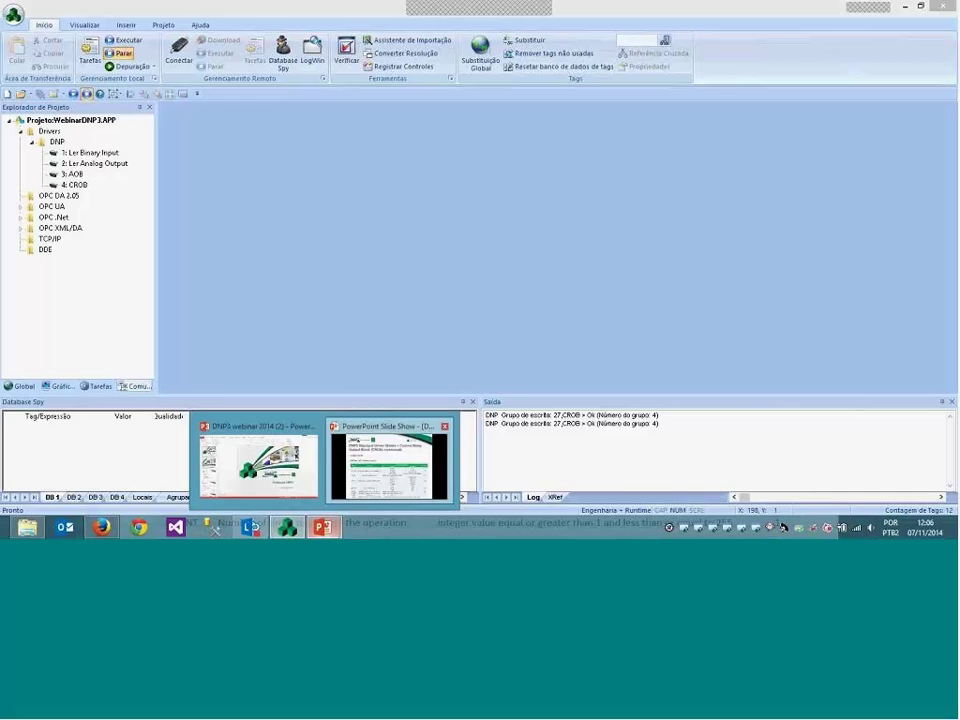
click(389, 460)
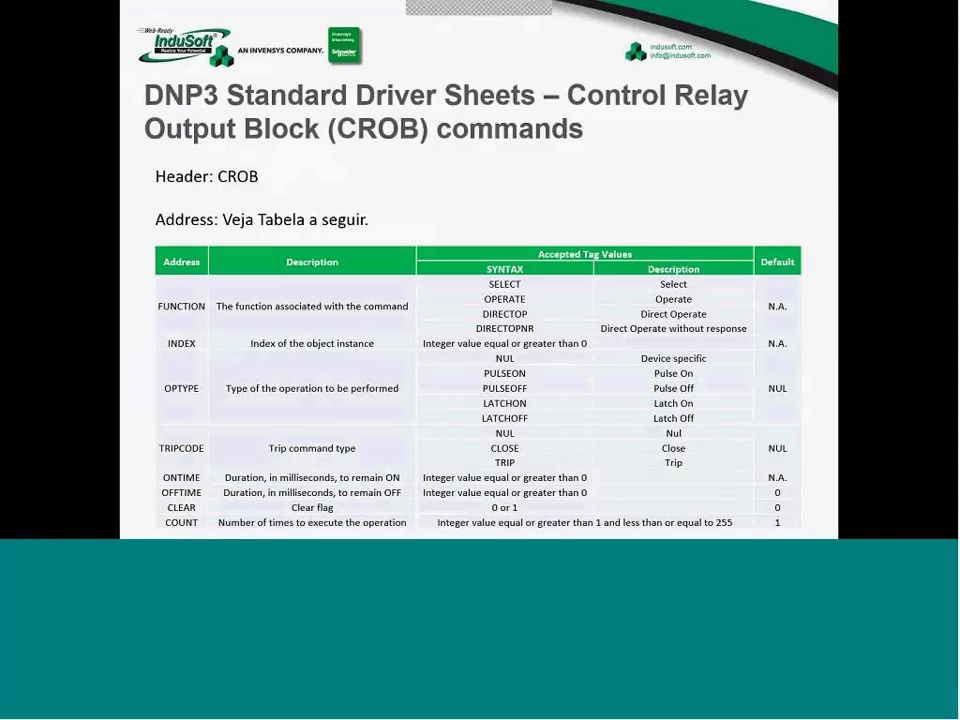
key(Right)
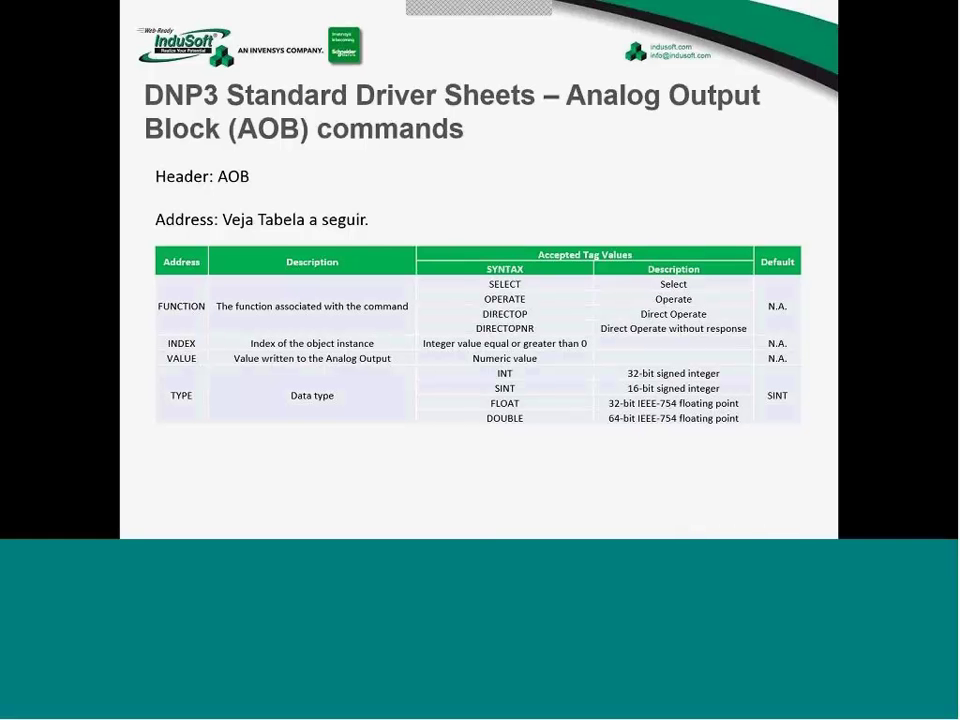
key(Right)
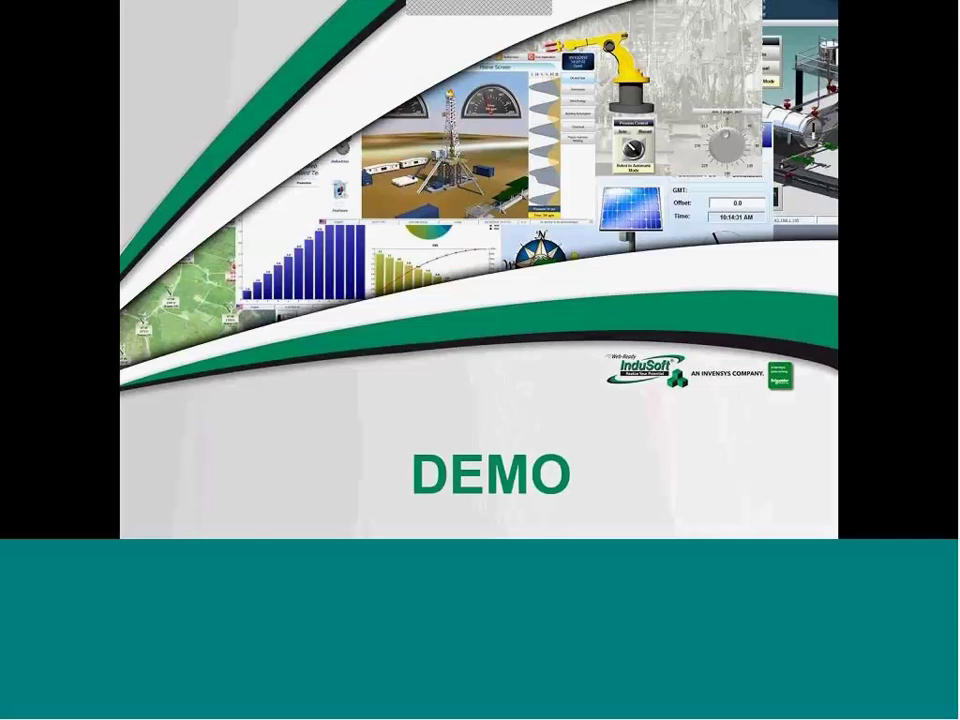